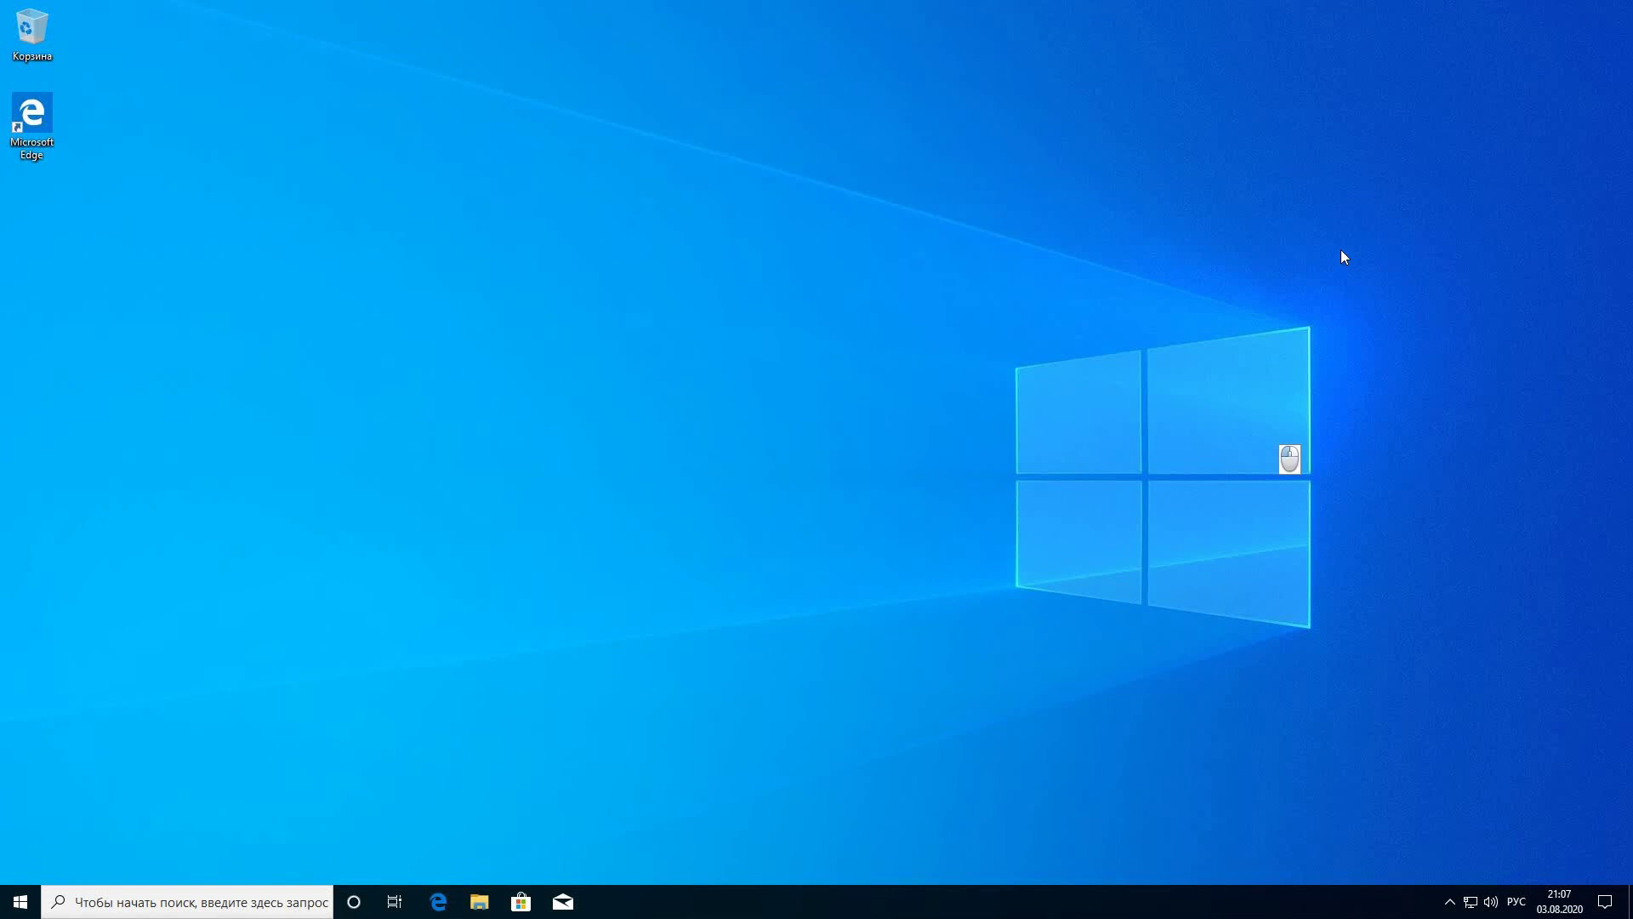
# Step: Open This PC's system properties from a new File Explorer window to see name DESKTOP-1TUHPN6
pyautogui.click(479, 907)
pyautogui.rightClick(479, 907)
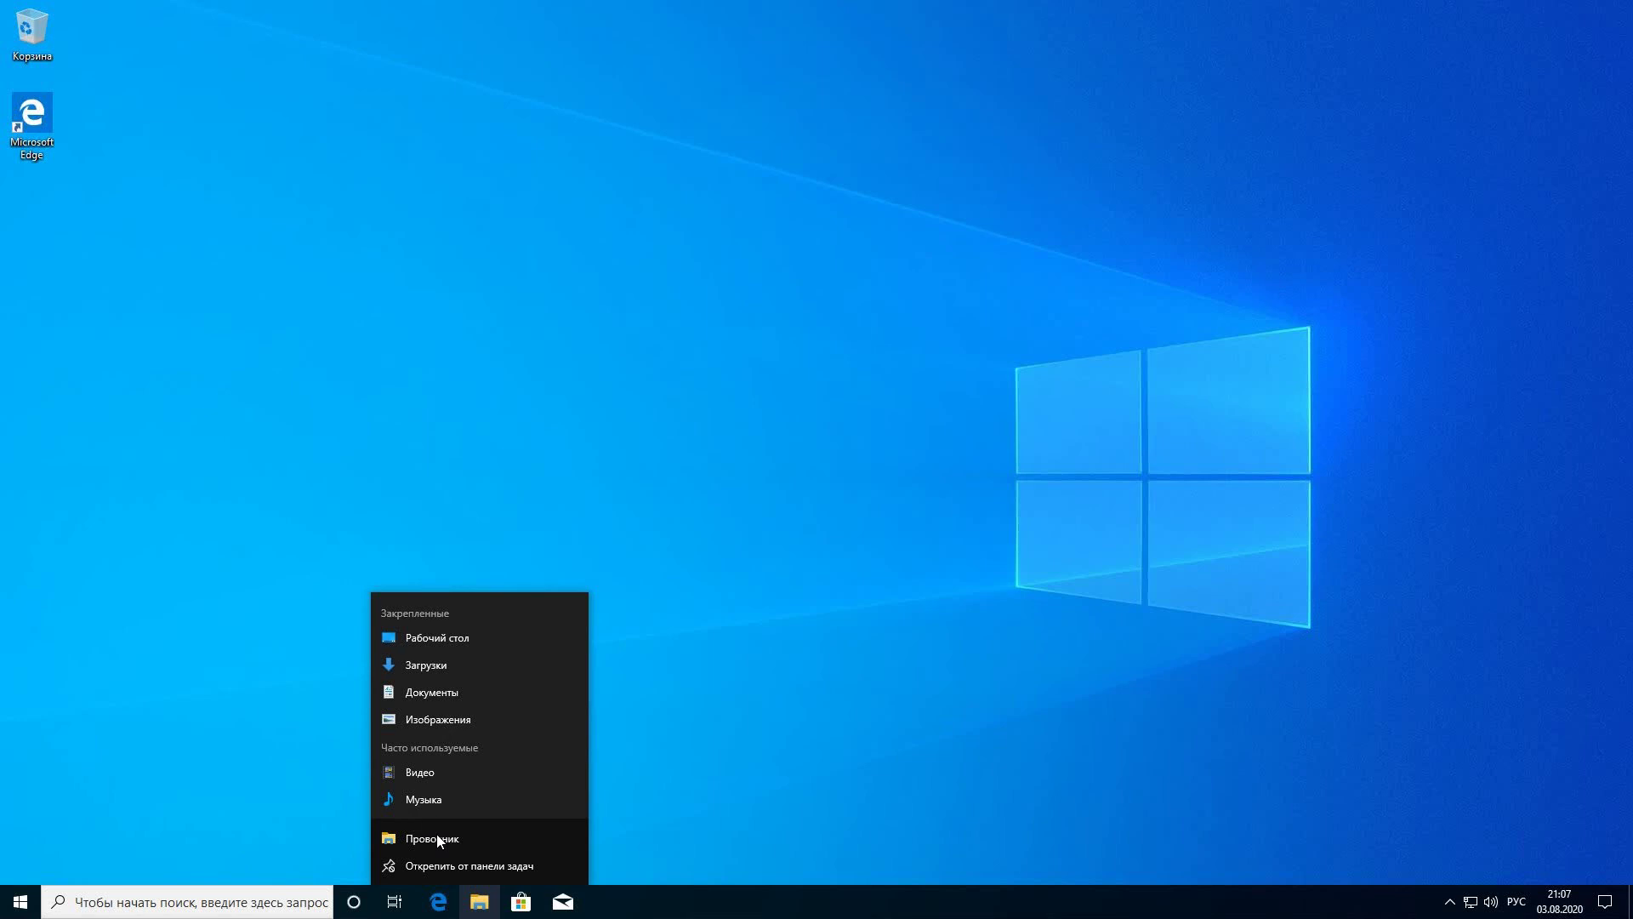
pyautogui.click(427, 837)
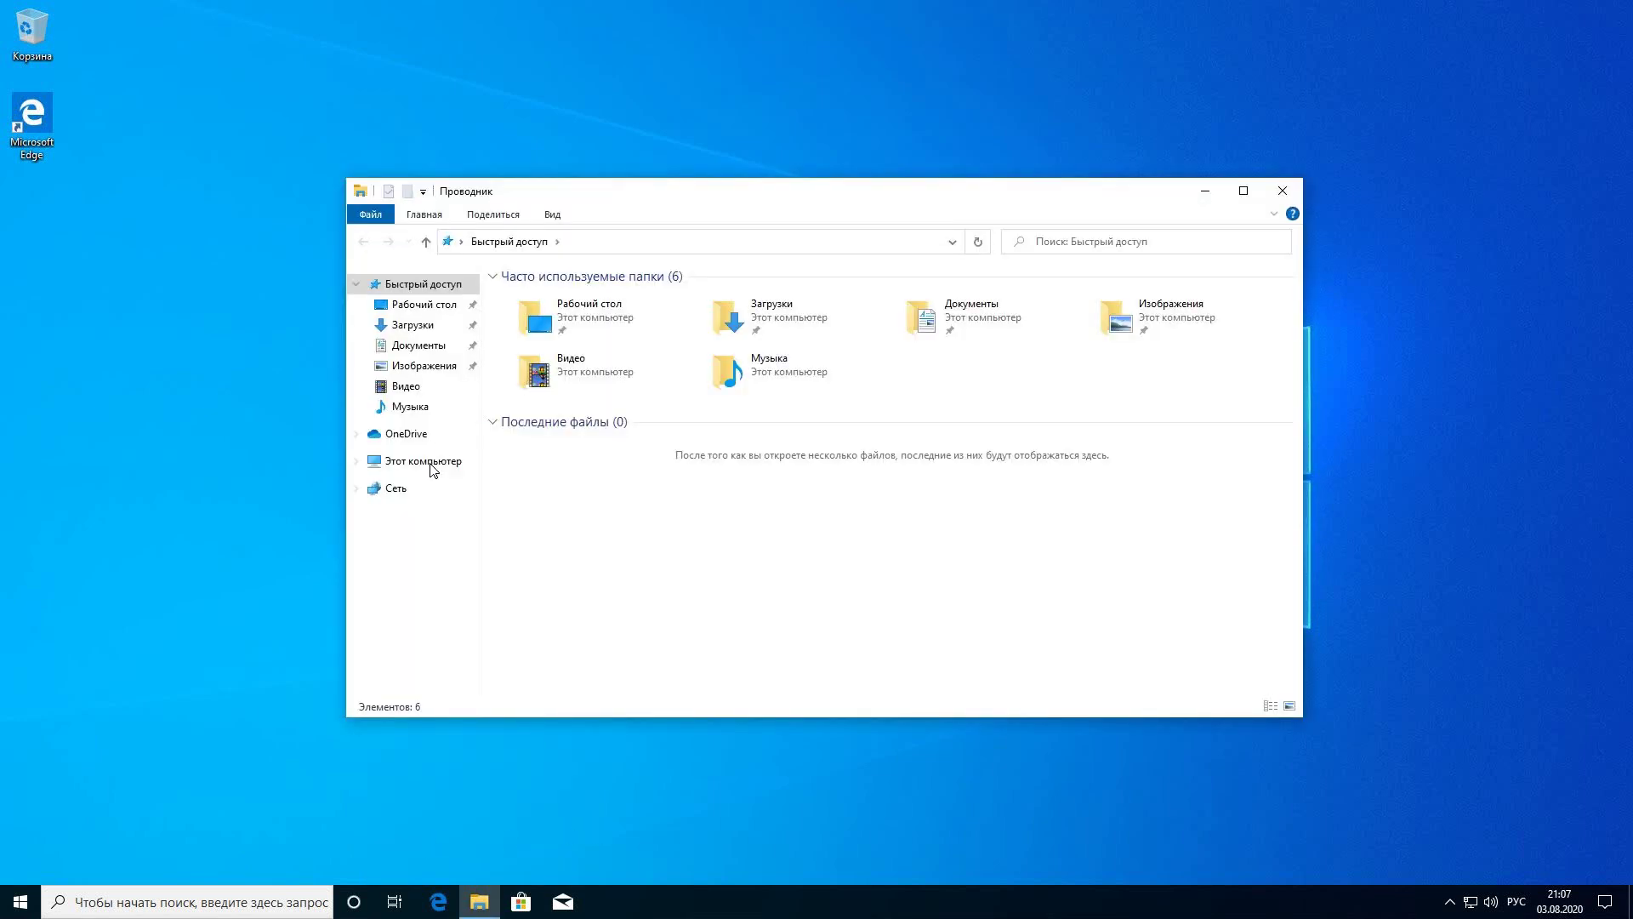
pyautogui.rightClick(429, 464)
pyautogui.click(512, 700)
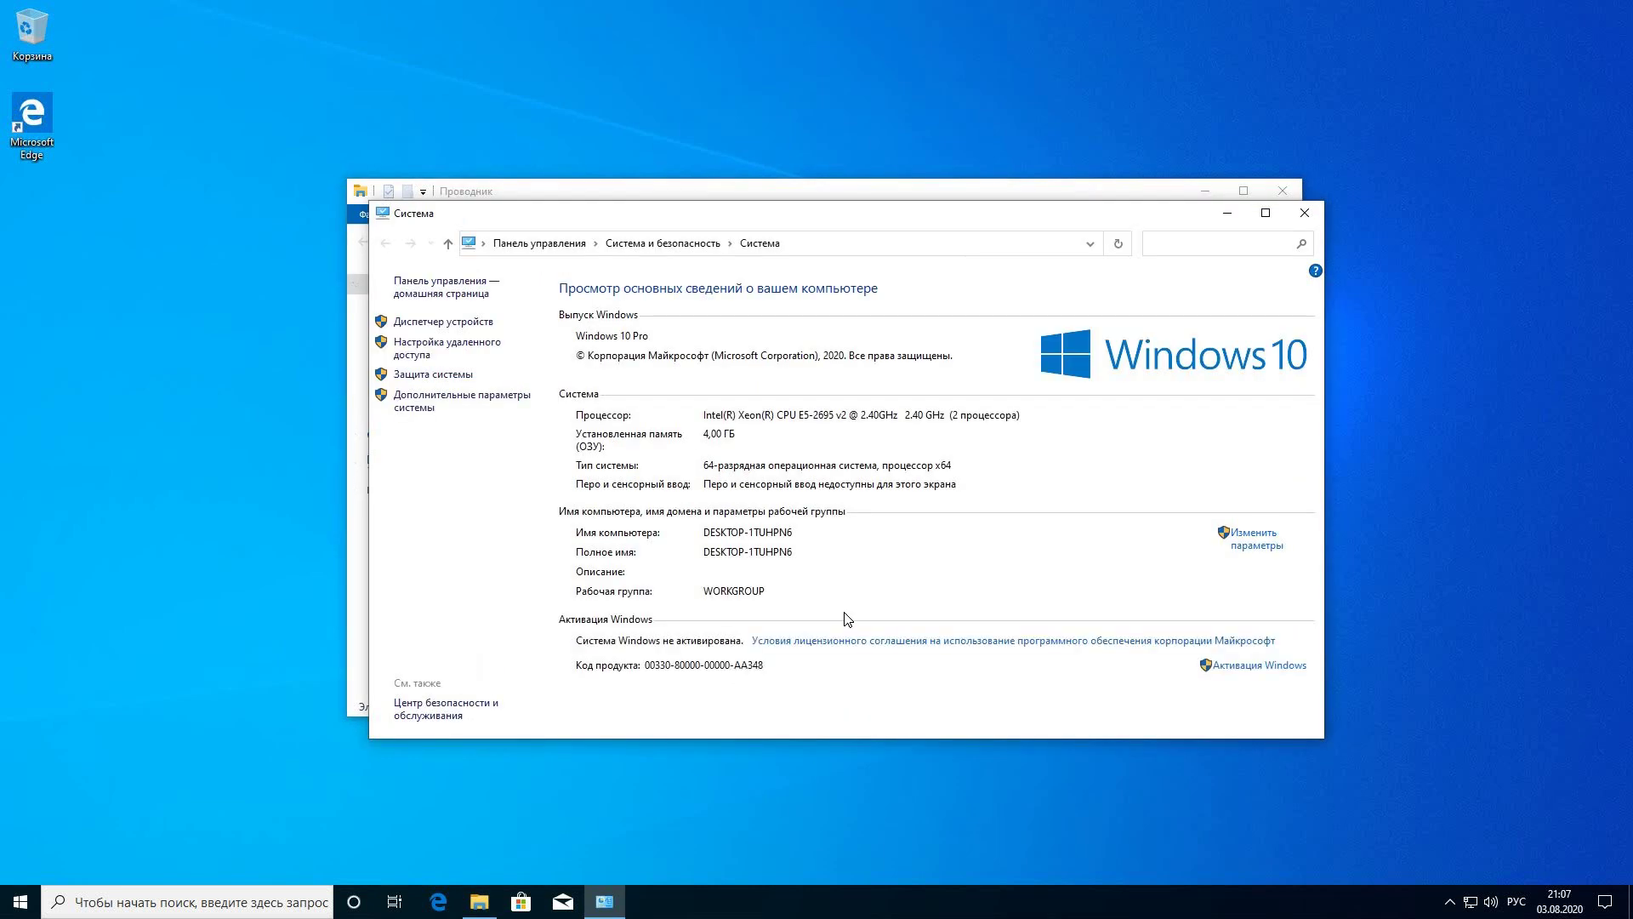
# Step: Open Network & Internet settings and the network adapter list
pyautogui.rightClick(1467, 899)
pyautogui.click(1478, 875)
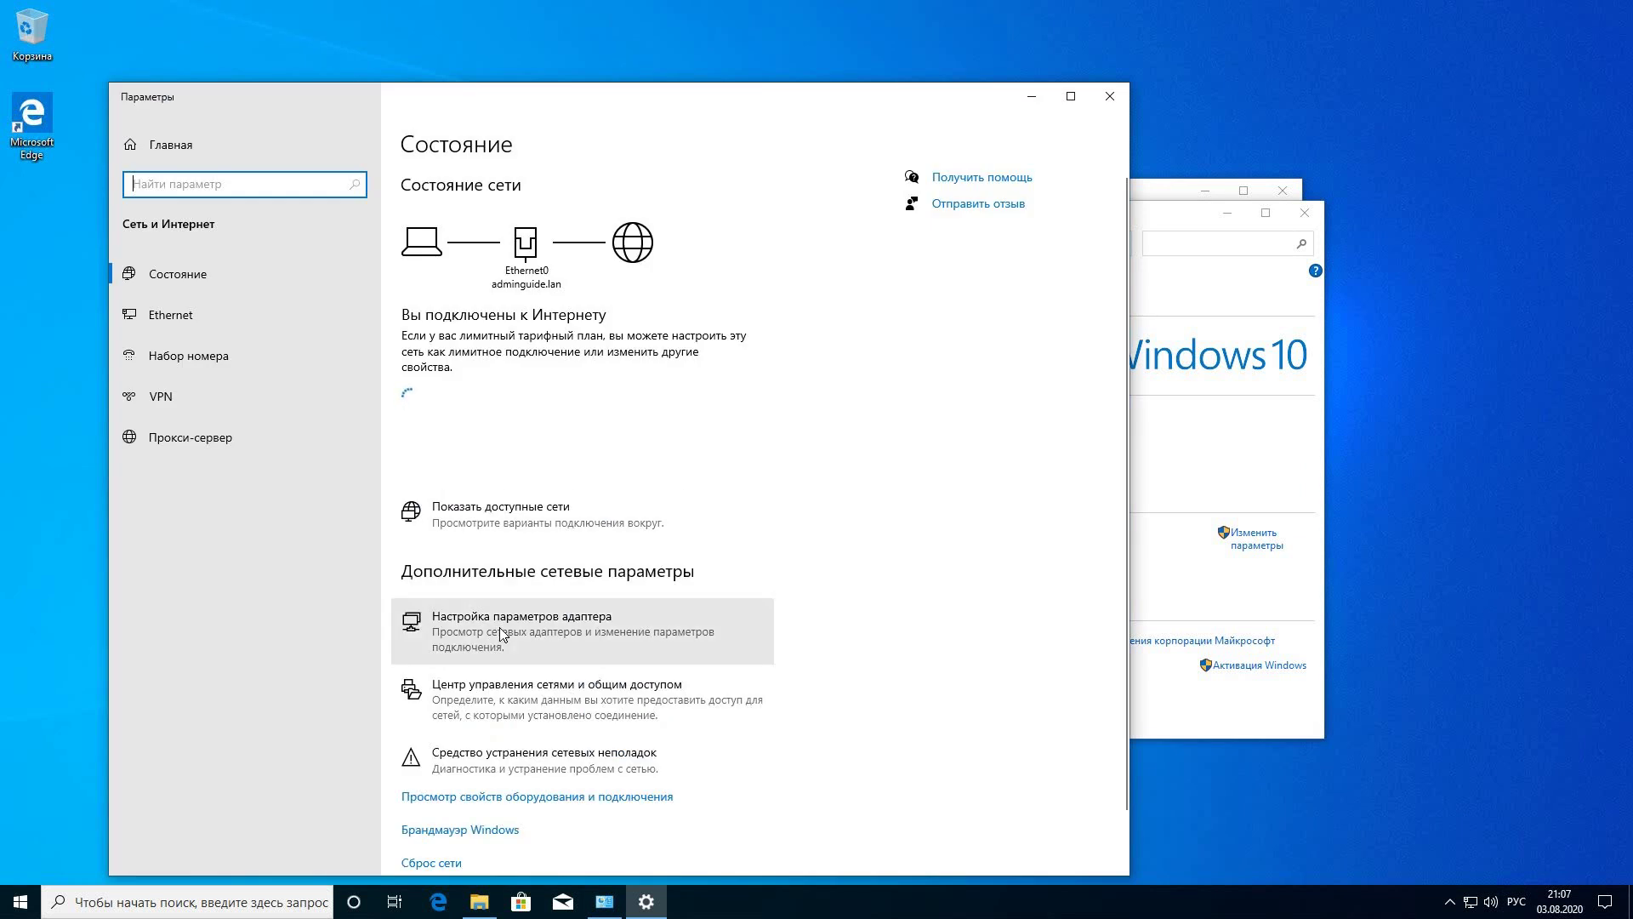
pyautogui.click(728, 648)
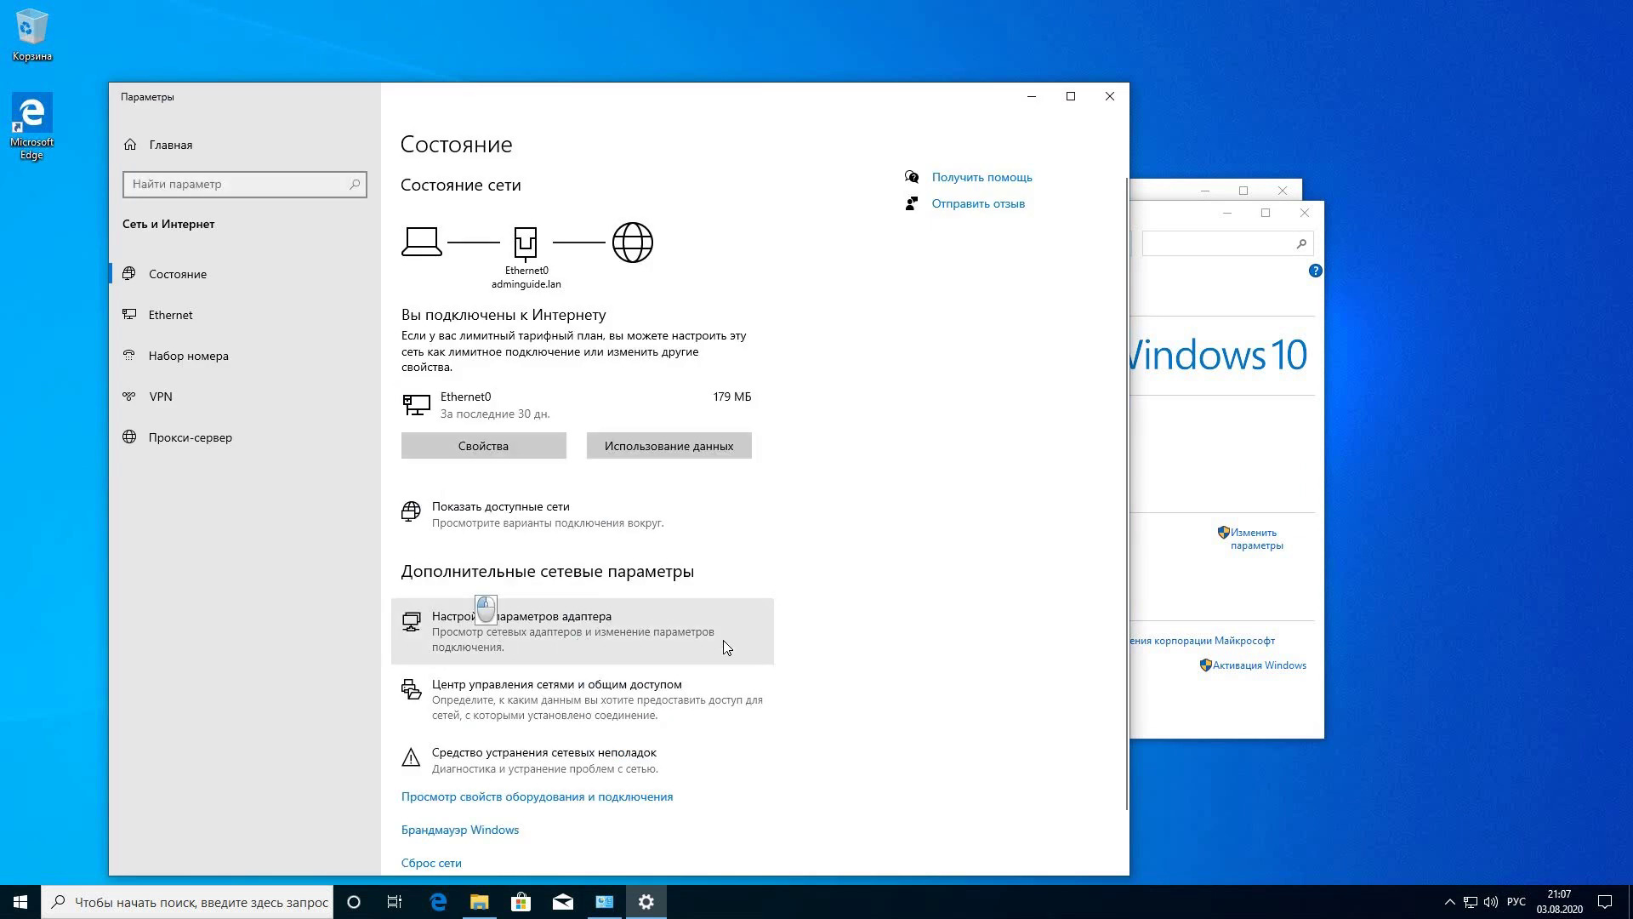
# Step: Review Ethernet0's connection details (IPv4 192.168.1.110, DNS 192.168.1.100, DHCP), then close the windows
pyautogui.rightClick(452, 315)
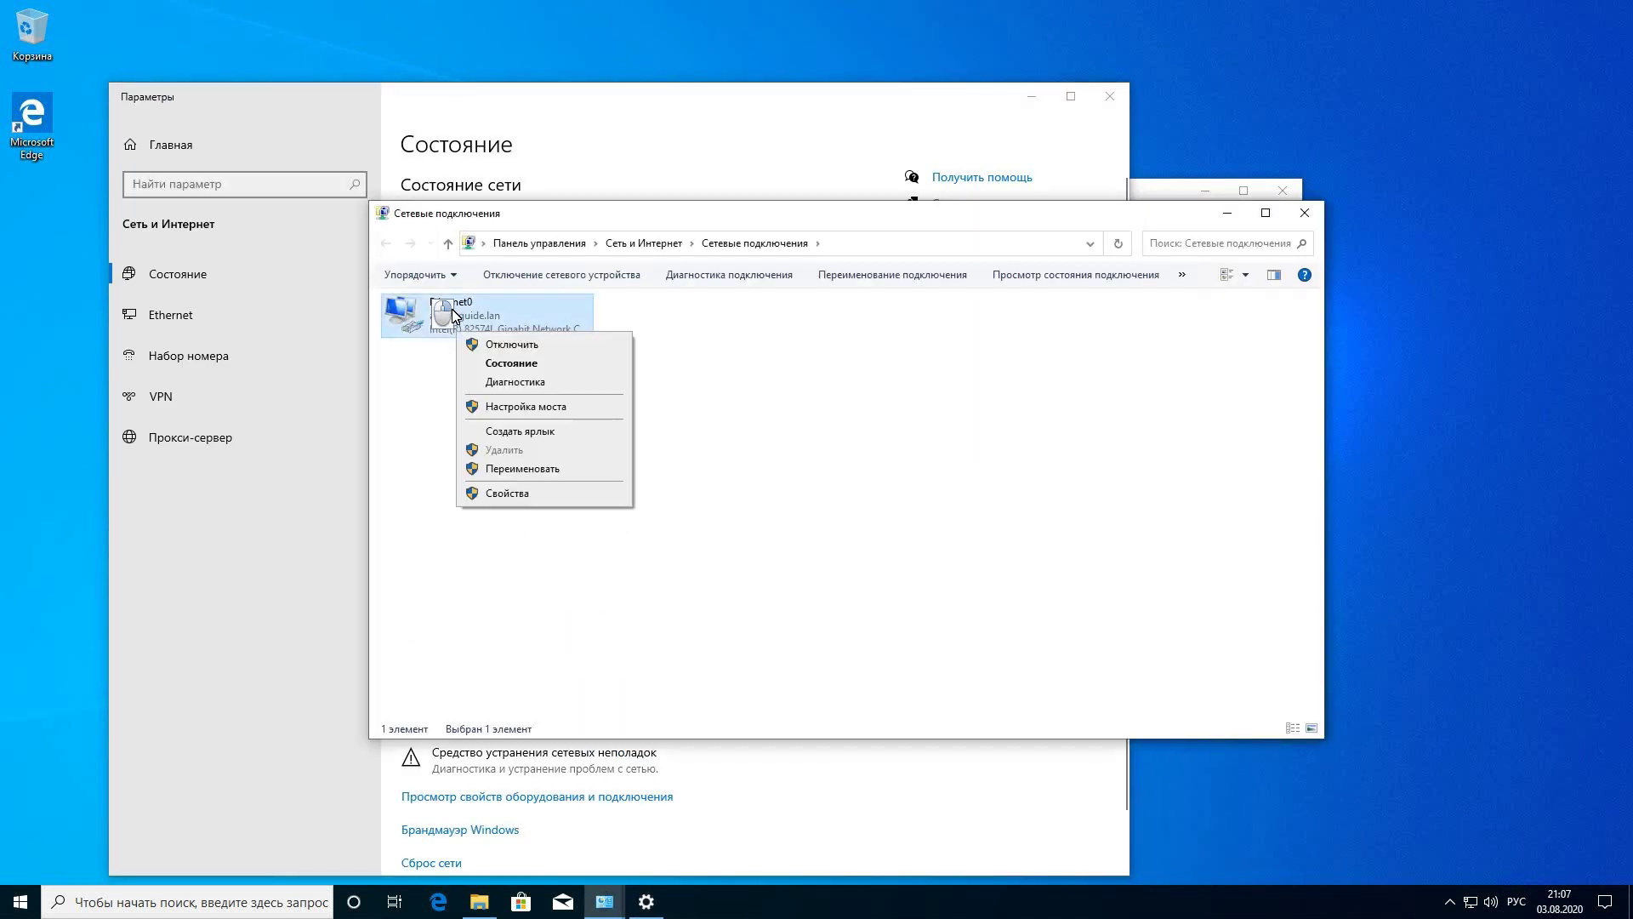
pyautogui.click(512, 364)
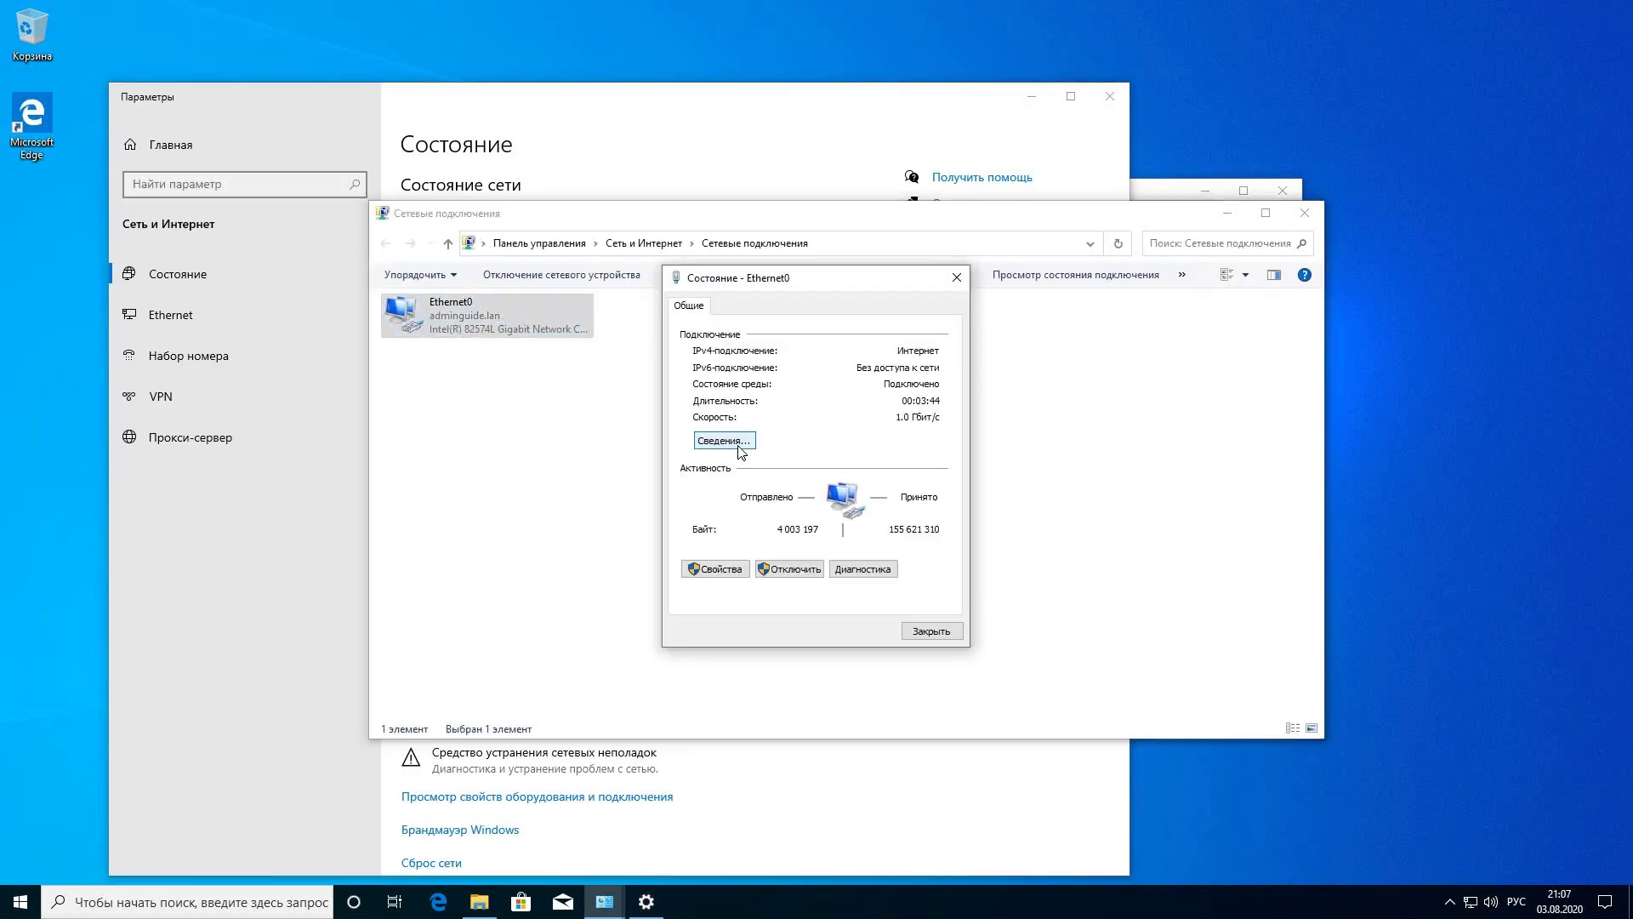
pyautogui.click(739, 448)
pyautogui.click(857, 519)
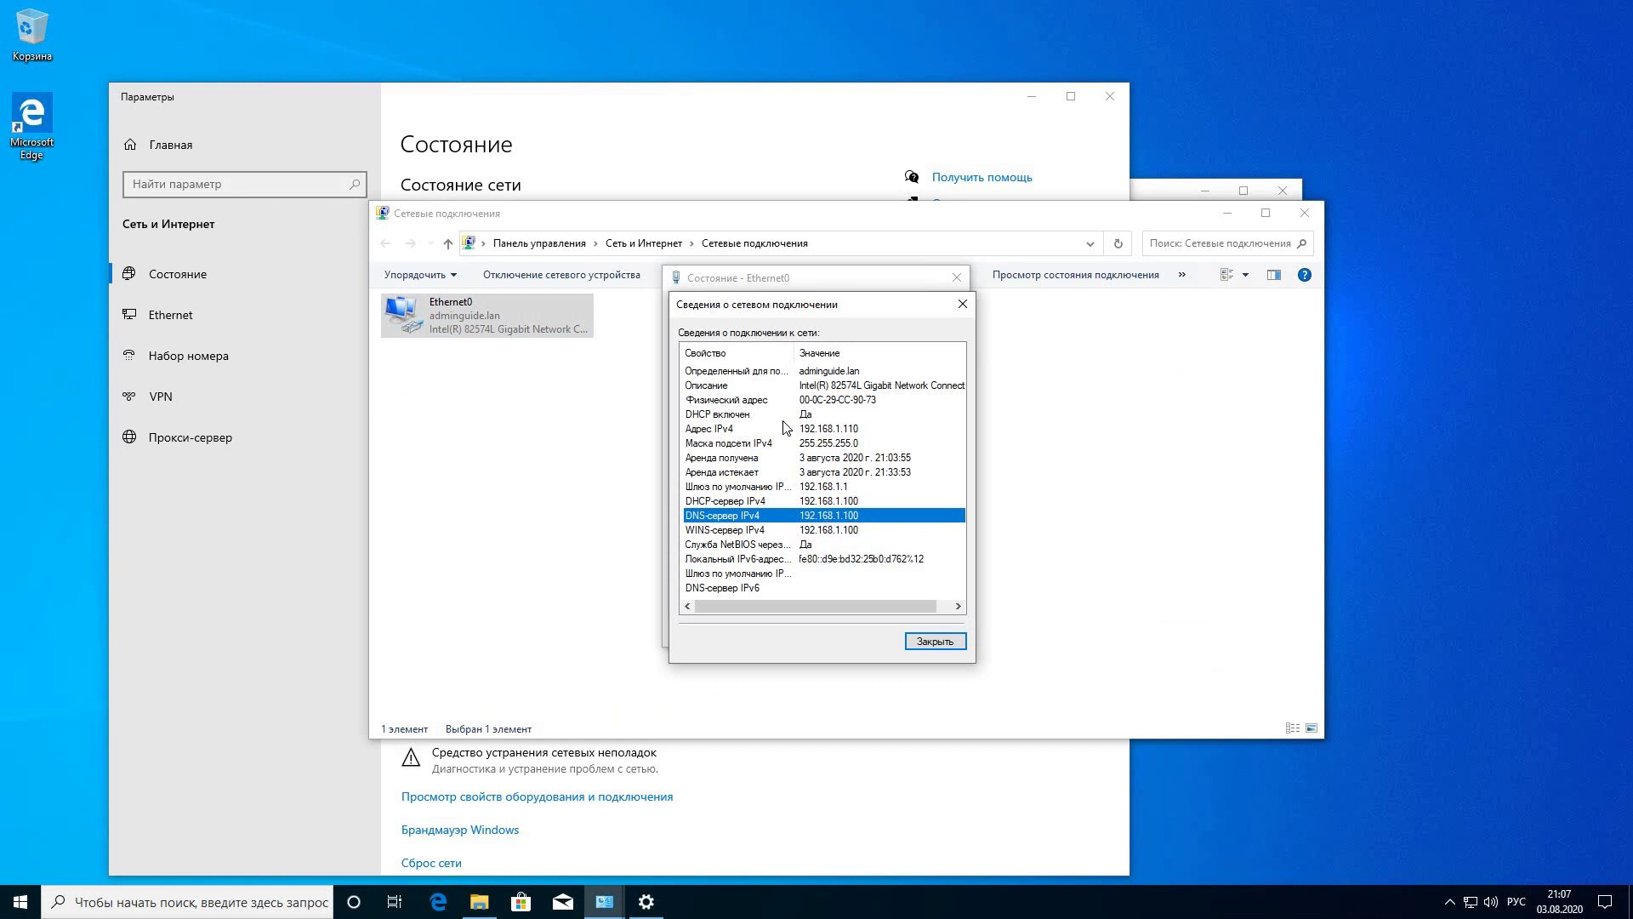
pyautogui.click(853, 415)
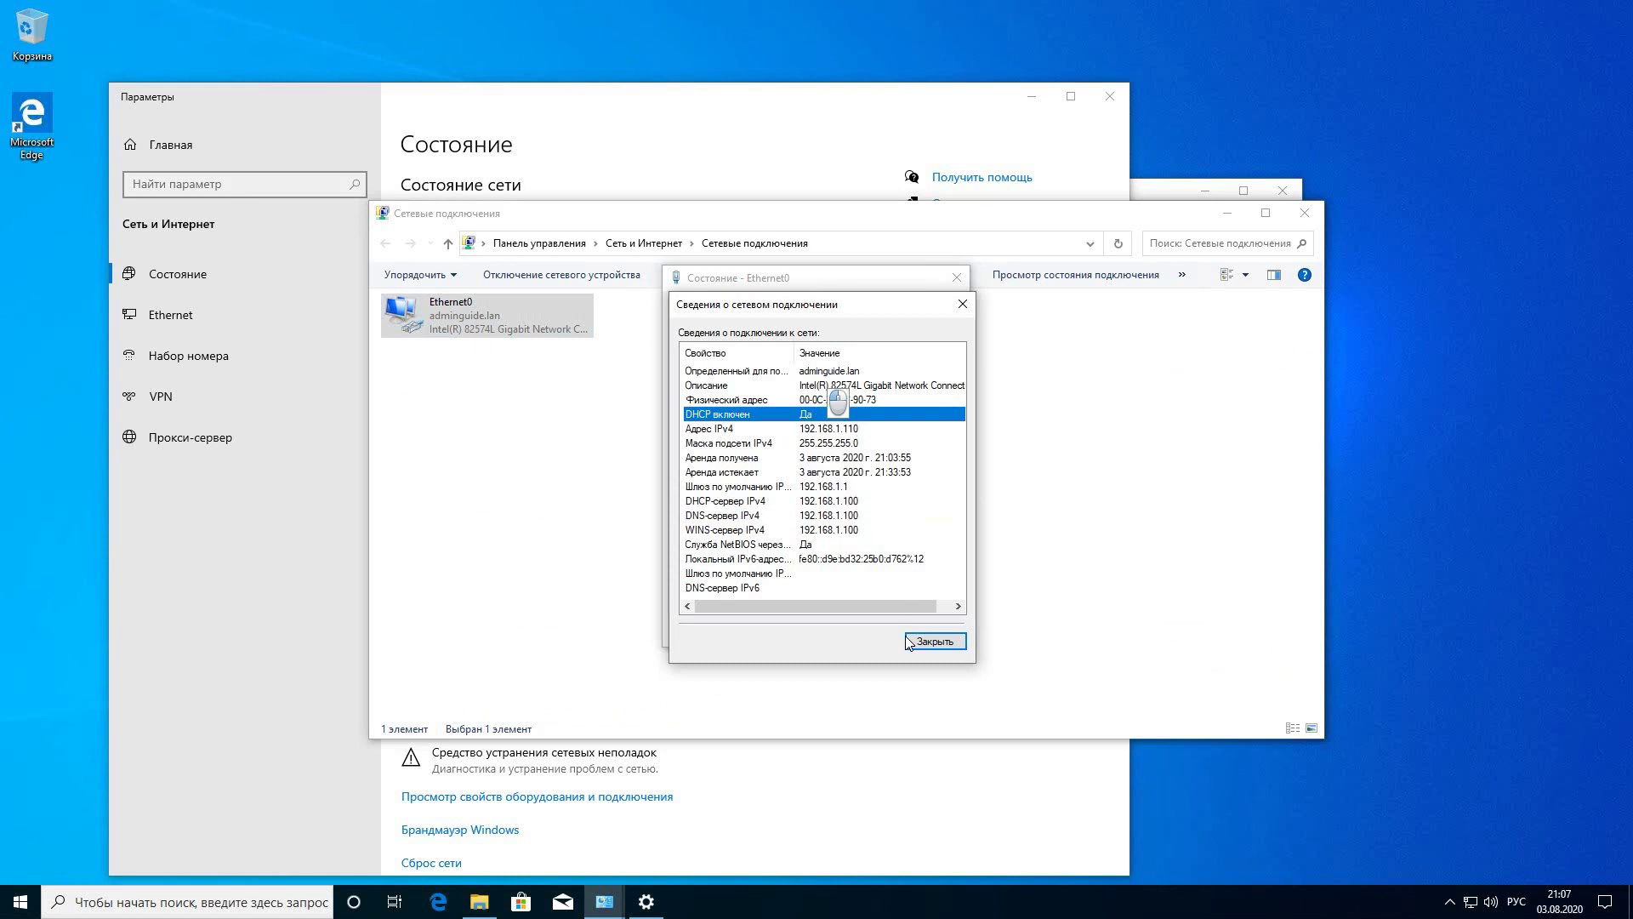
pyautogui.click(953, 642)
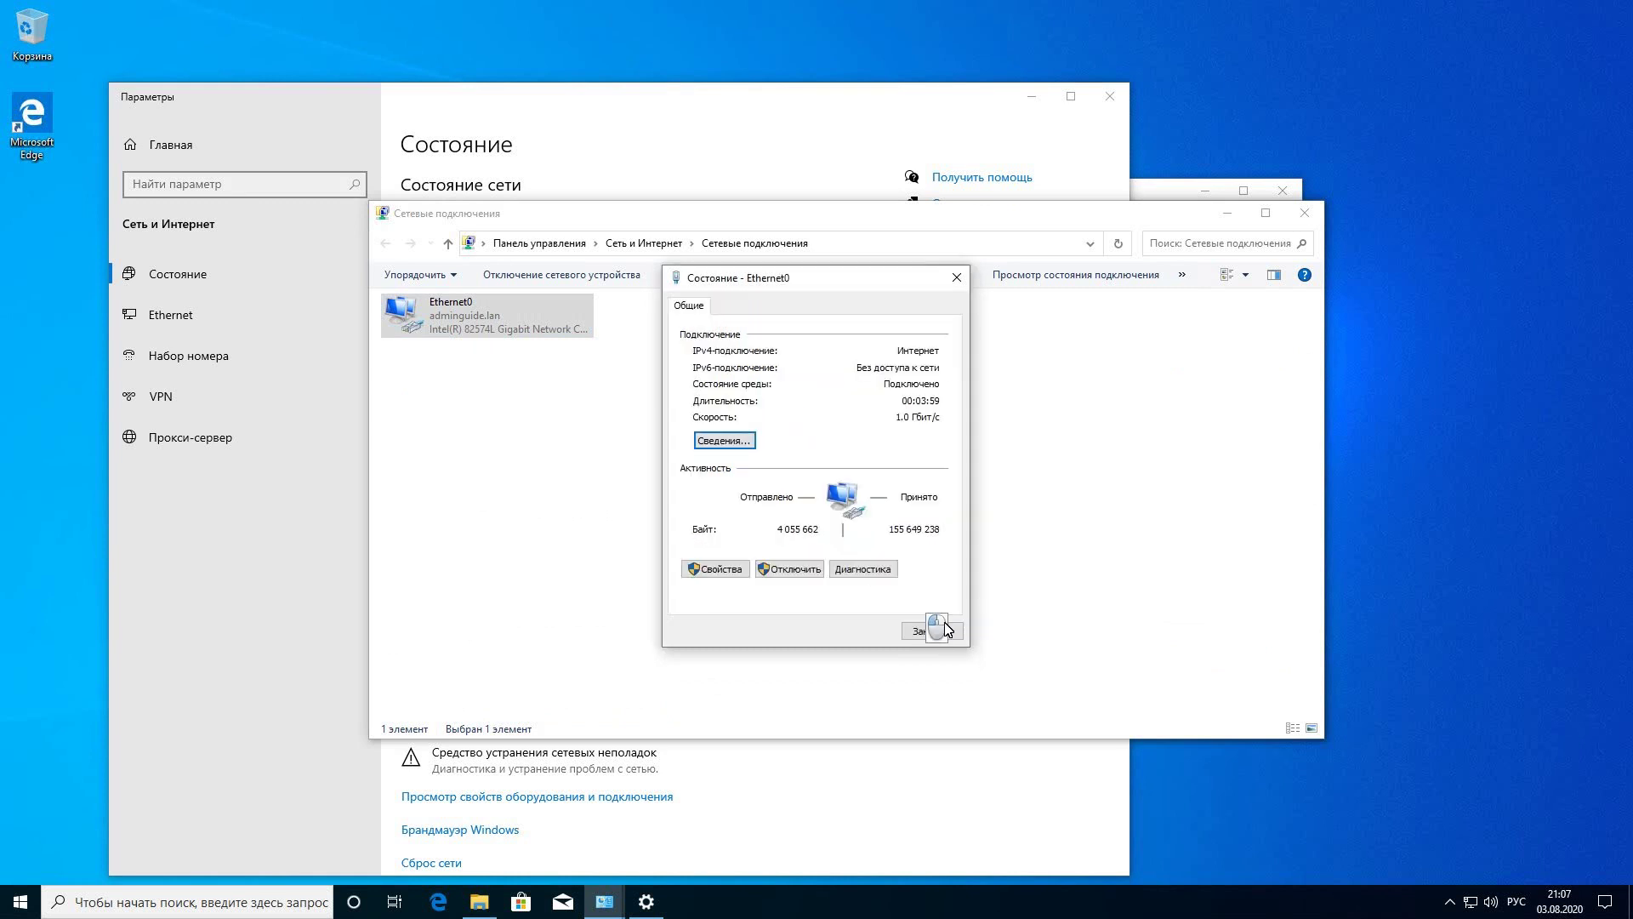
pyautogui.click(930, 631)
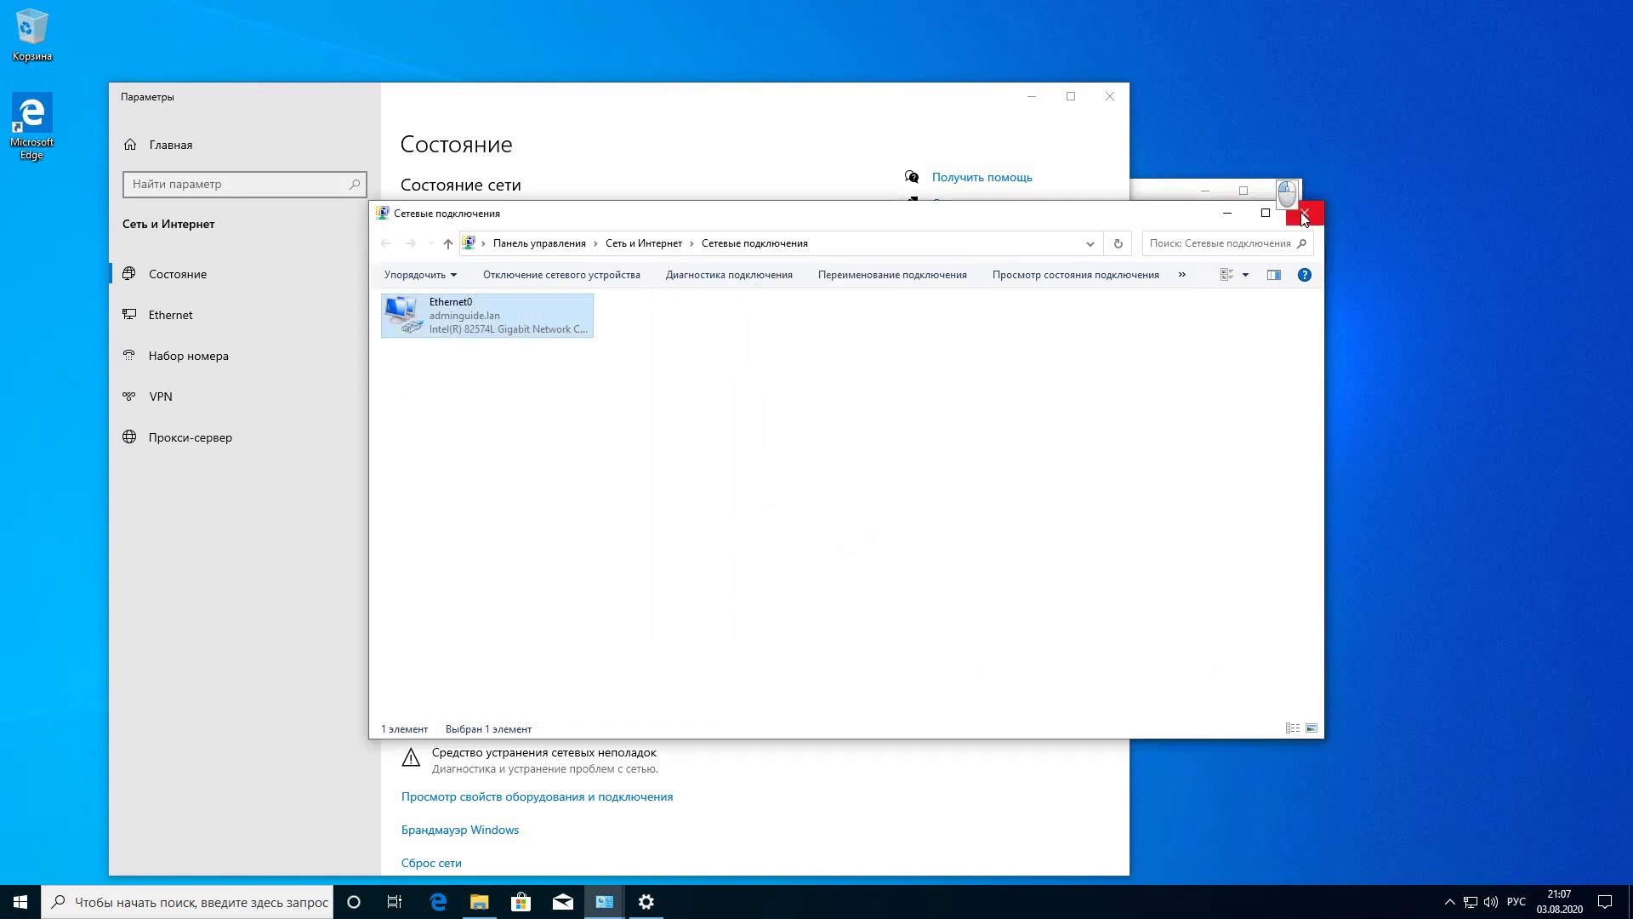
pyautogui.click(1305, 212)
# Step: Close Settings and enter the new computer name admin-win in the rename dialog
pyautogui.click(1110, 96)
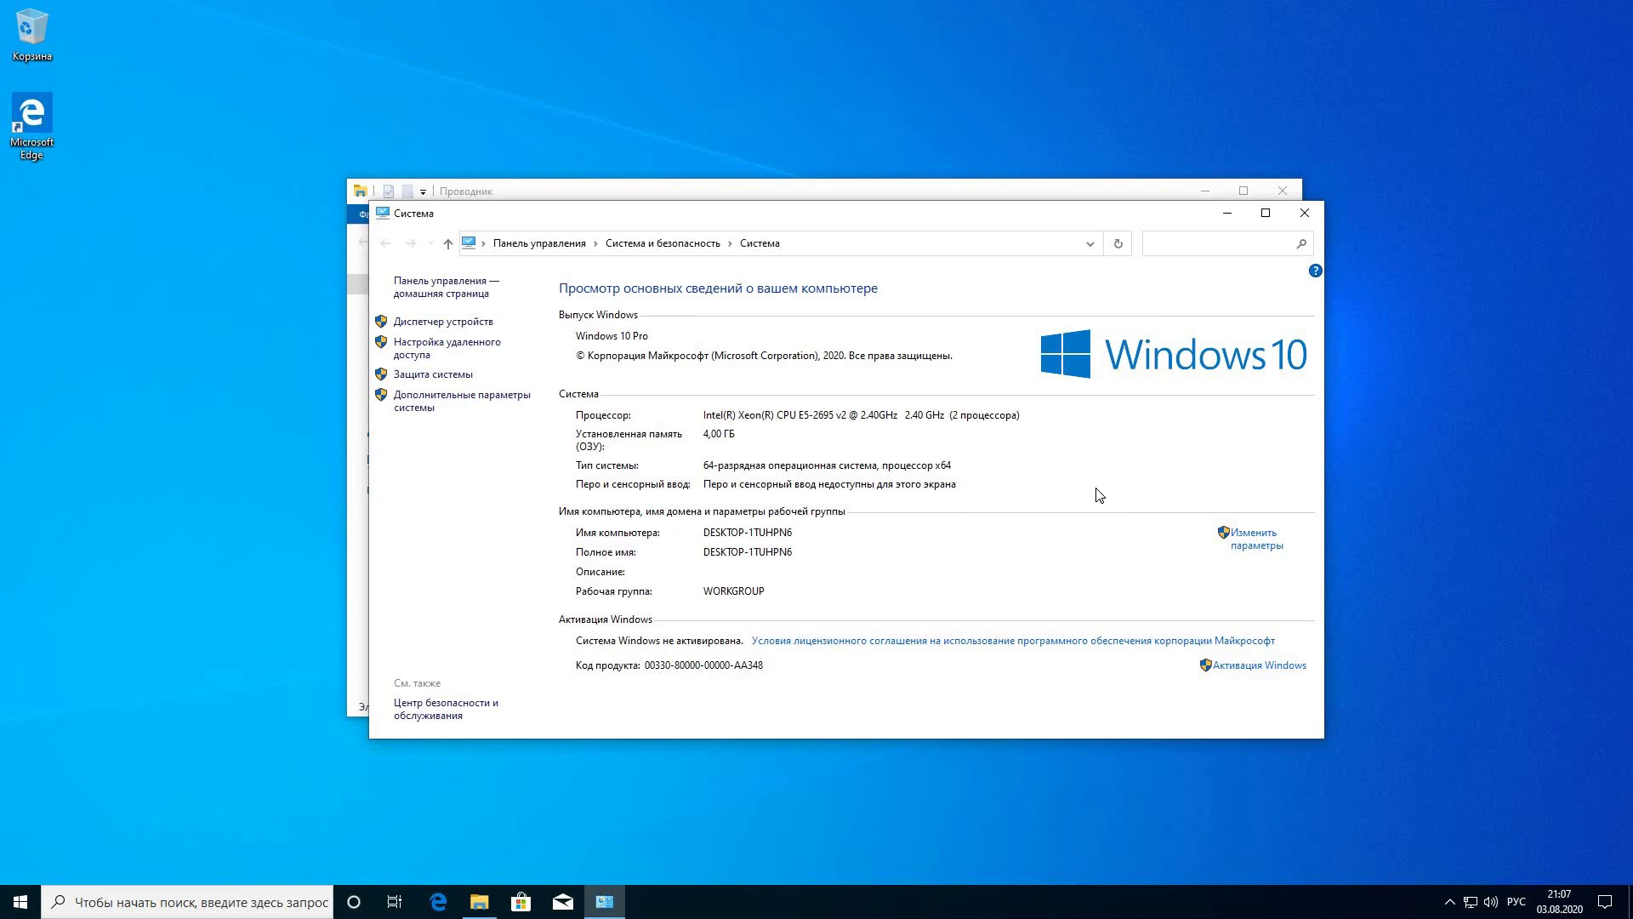
pyautogui.click(1254, 534)
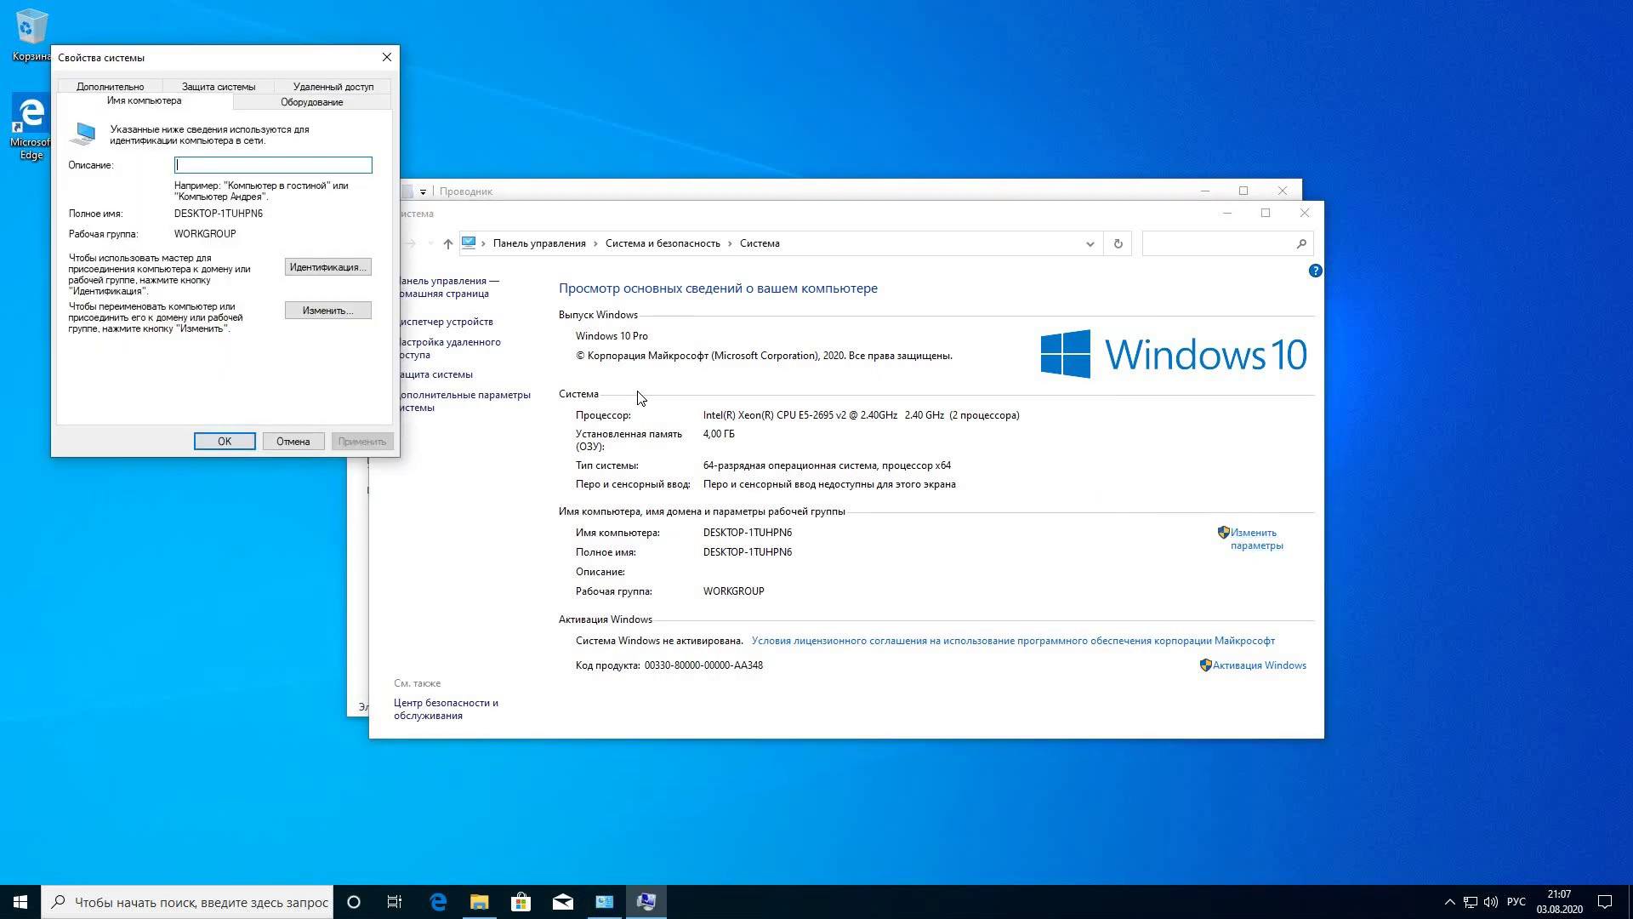
pyautogui.click(321, 310)
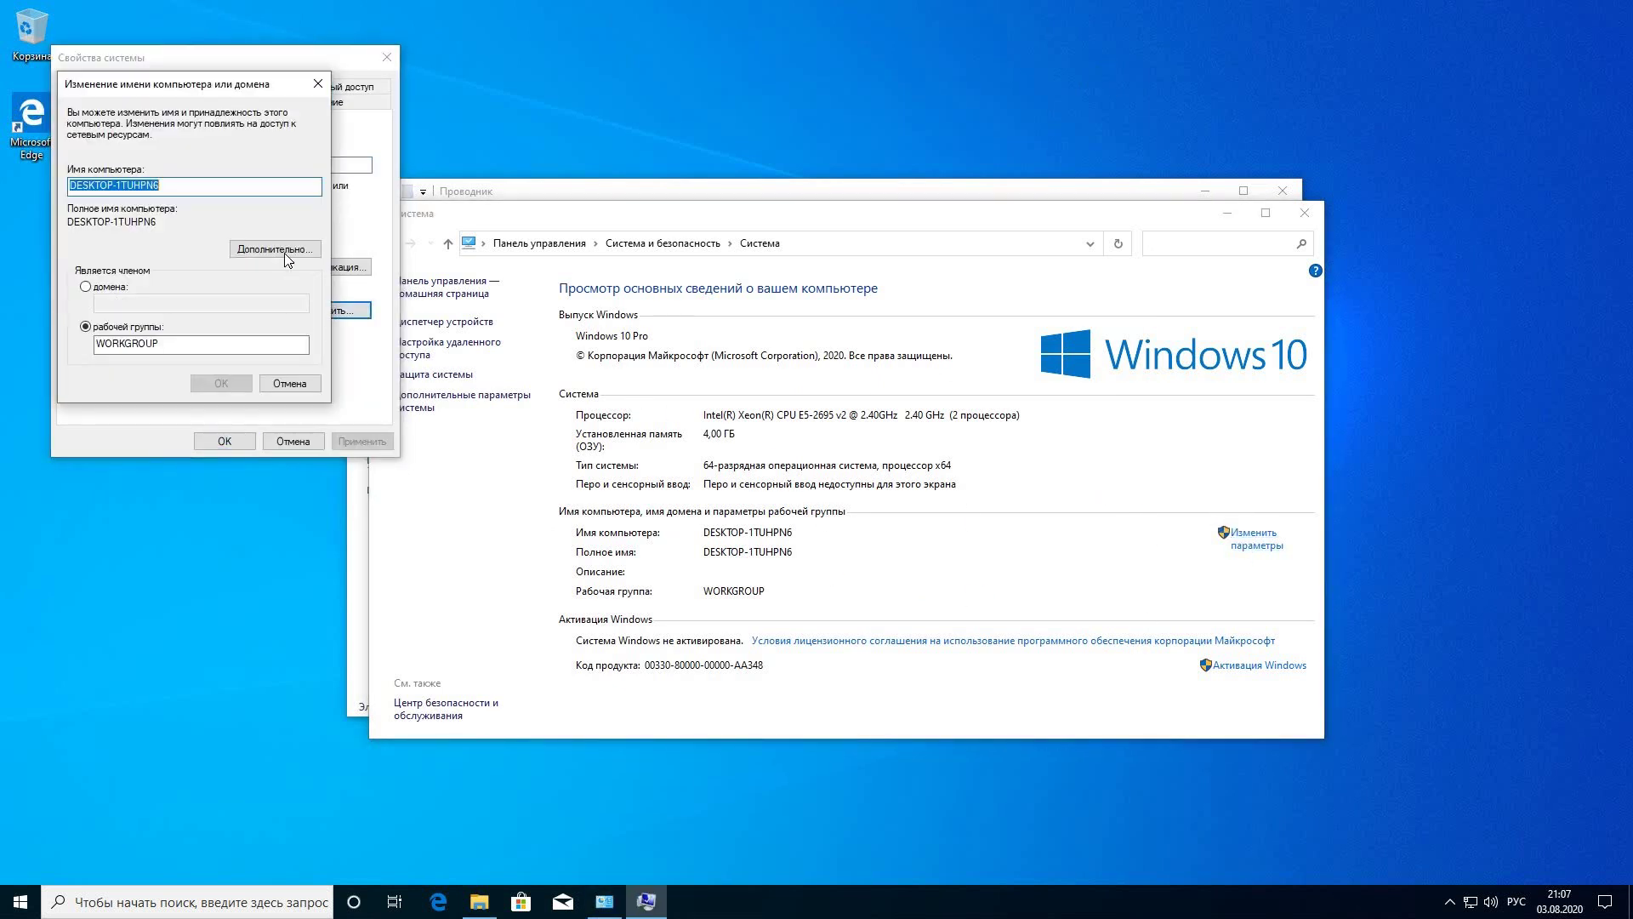
pyautogui.write('фвьшт-щшт')
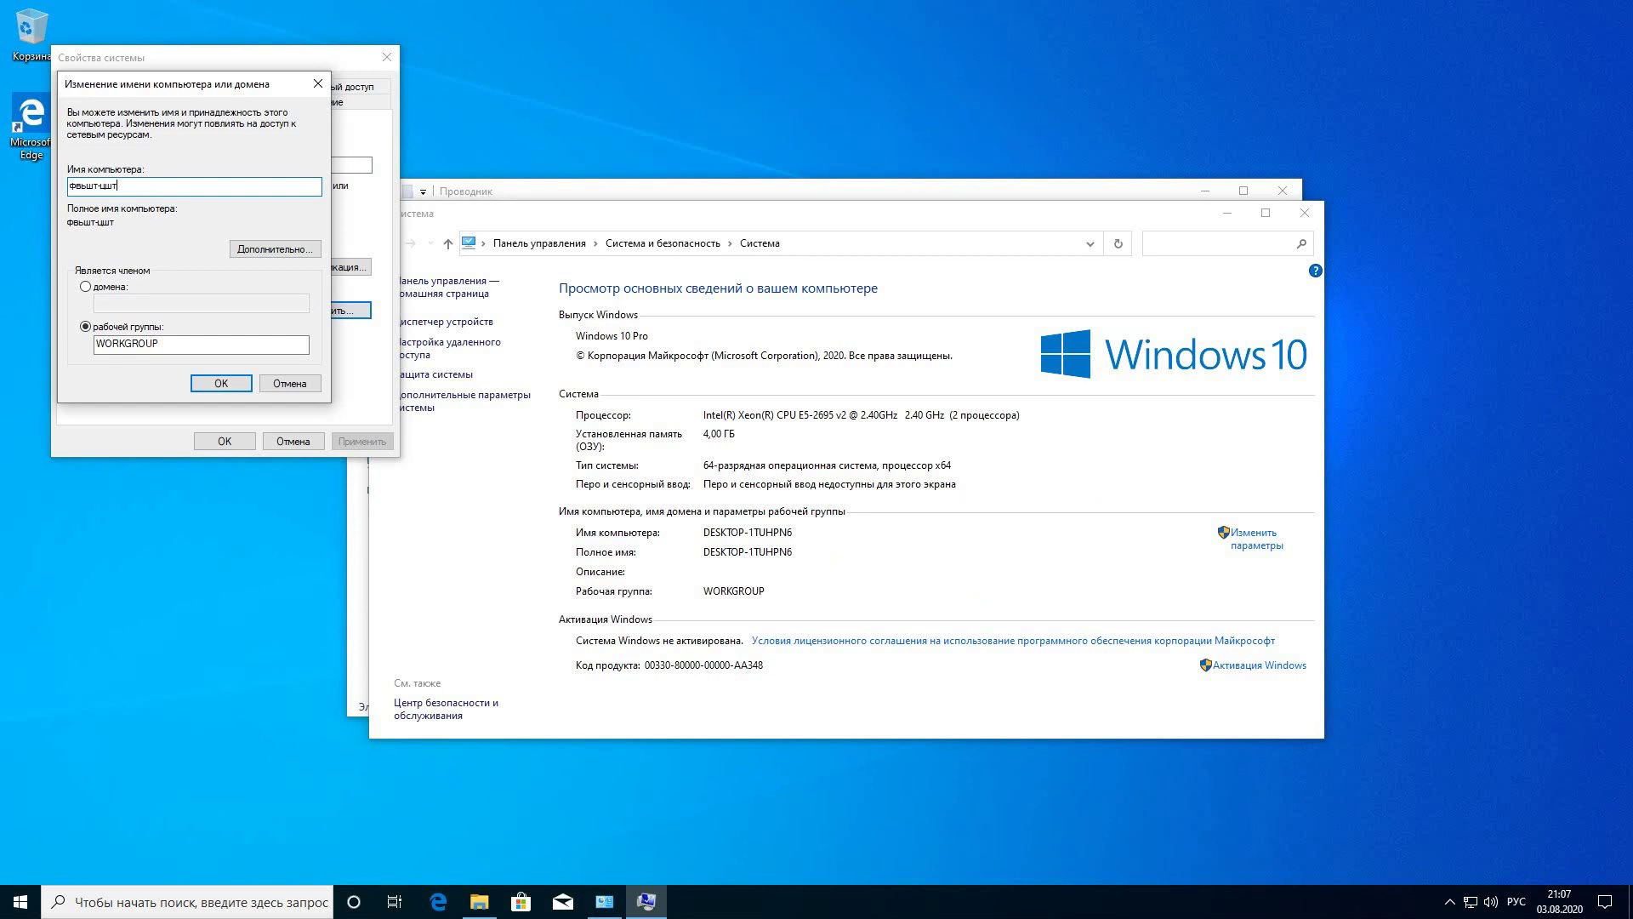
pyautogui.hotkey('shift', 'Home')
pyautogui.press('BackSpace')
pyautogui.hotkey('alt', 'shift')
pyautogui.write('admin')
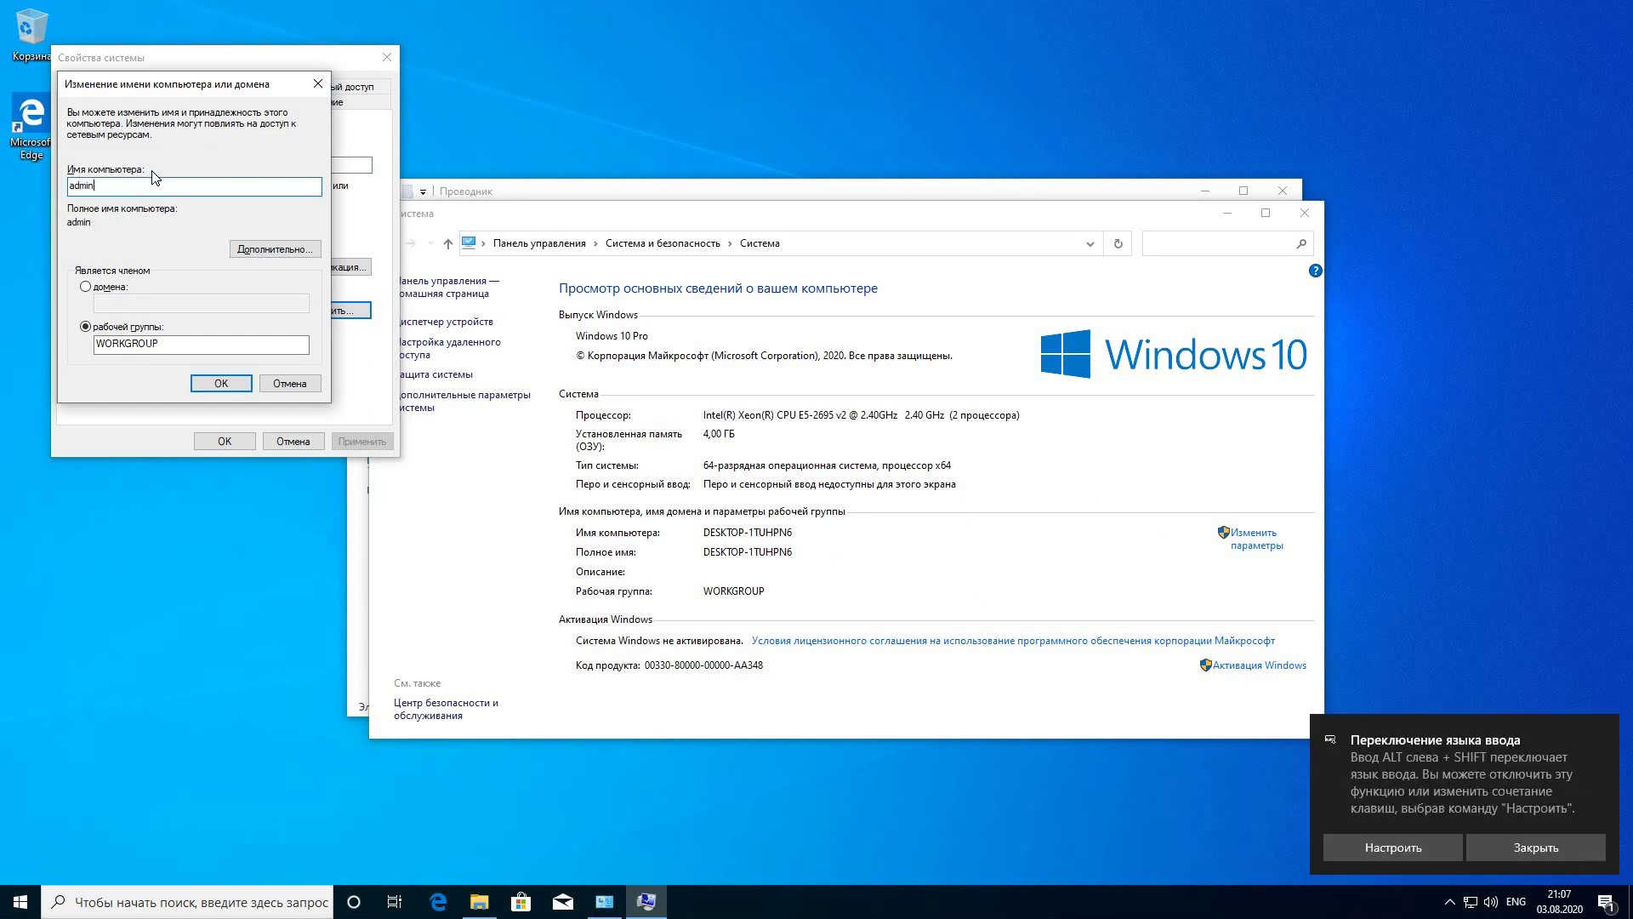
pyautogui.write('-win')
# Step: Switch membership to Domain, enter adminiguide.lan, and confirm the change
pyautogui.press('Tab')
pyautogui.press('Tab')
pyautogui.press('Tab')
pyautogui.press('Tab')
pyautogui.press('Tab')
pyautogui.press('Tab')
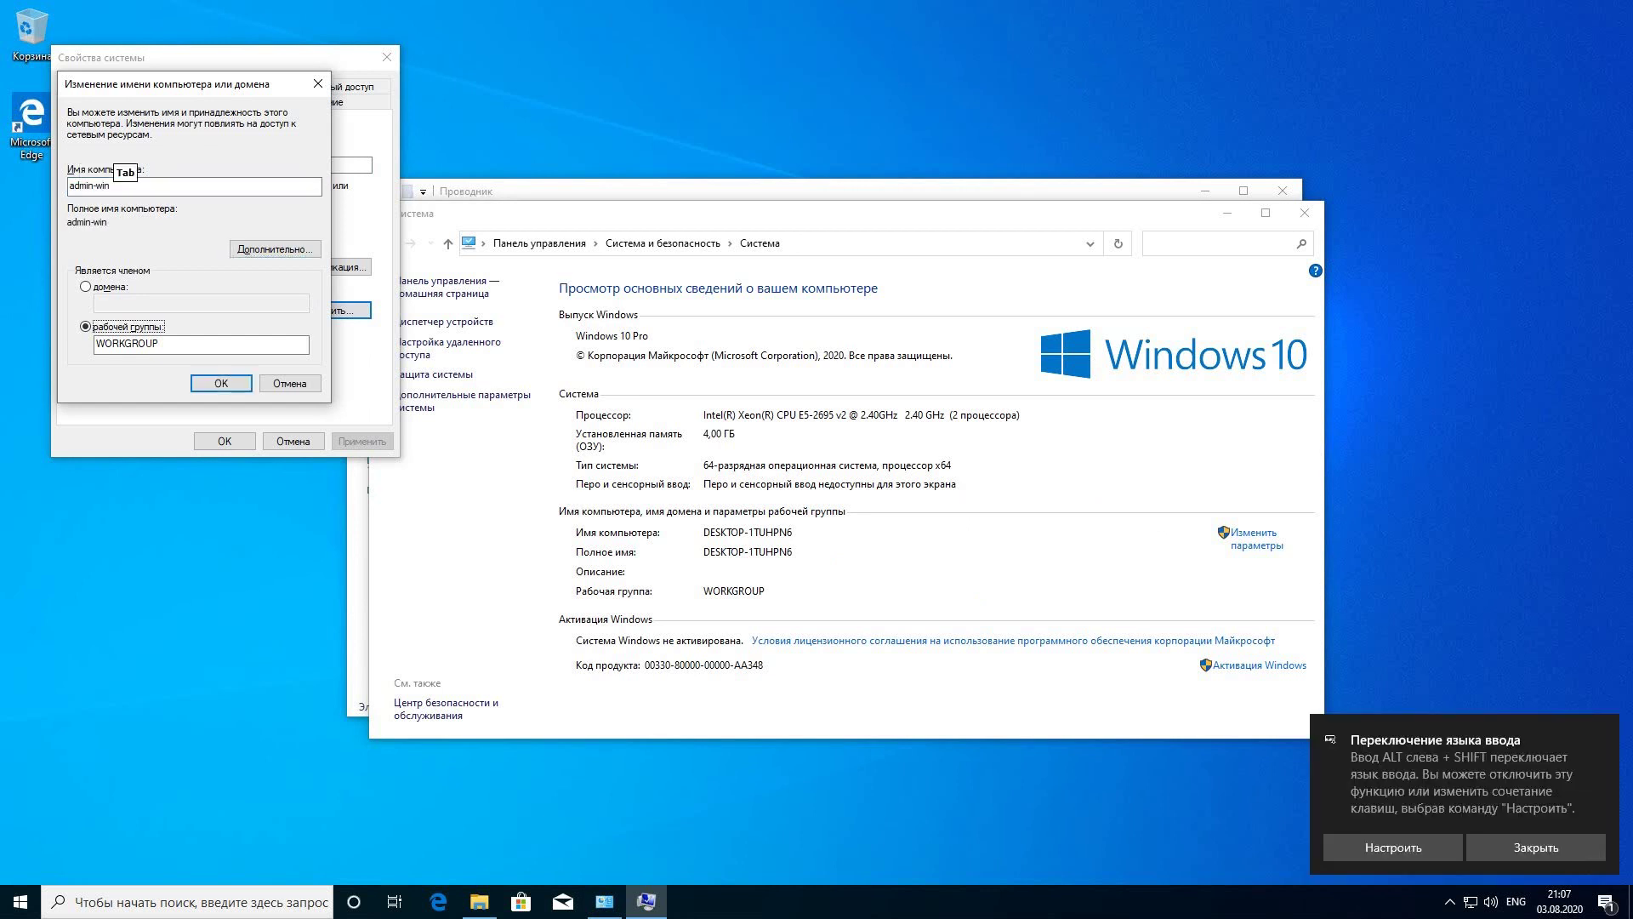
pyautogui.press('Tab')
pyautogui.press('Tab')
pyautogui.press('Up')
pyautogui.press('Tab')
pyautogui.write('adminiguide.')
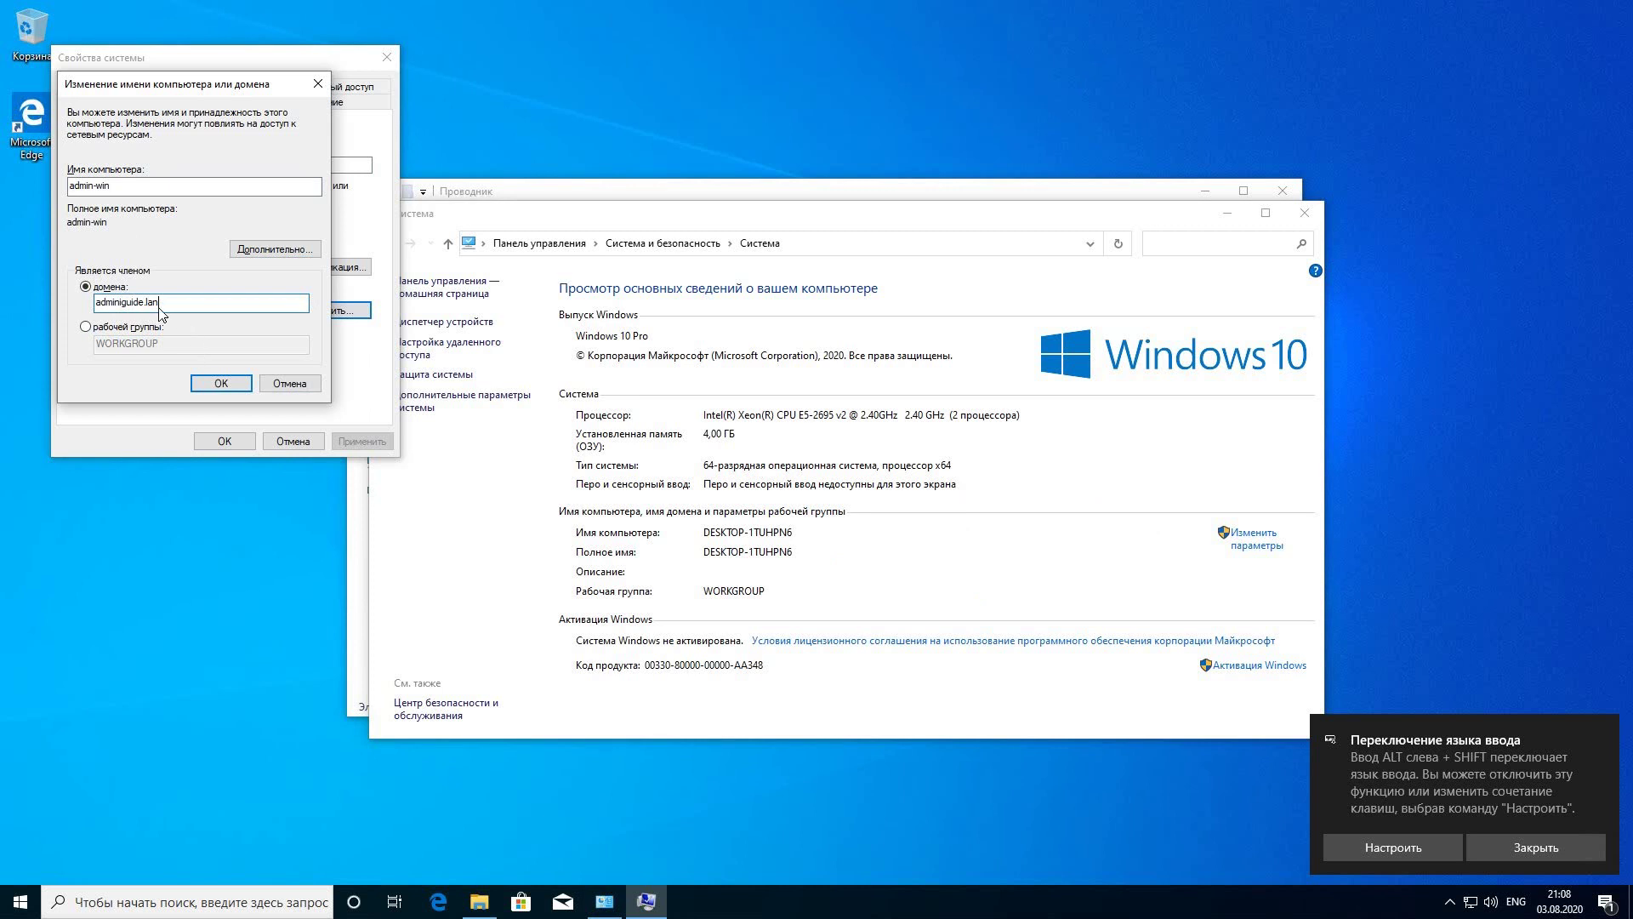
pyautogui.click(221, 383)
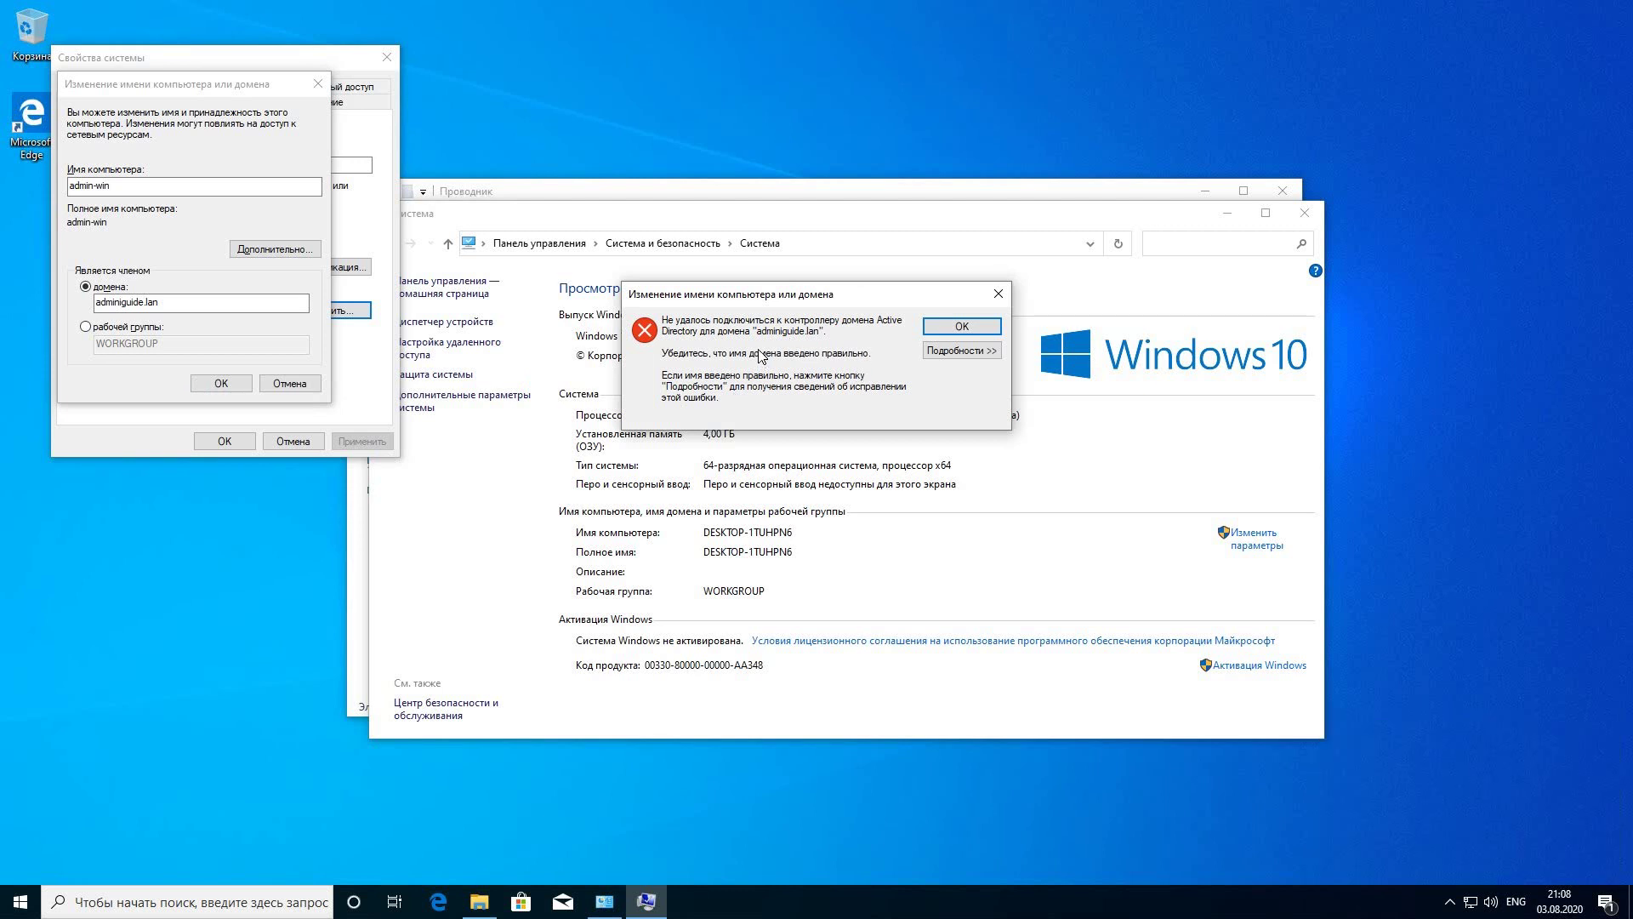
# Step: Dismiss the unreachable-domain error, correct the domain name, and retry the join
pyautogui.click(940, 328)
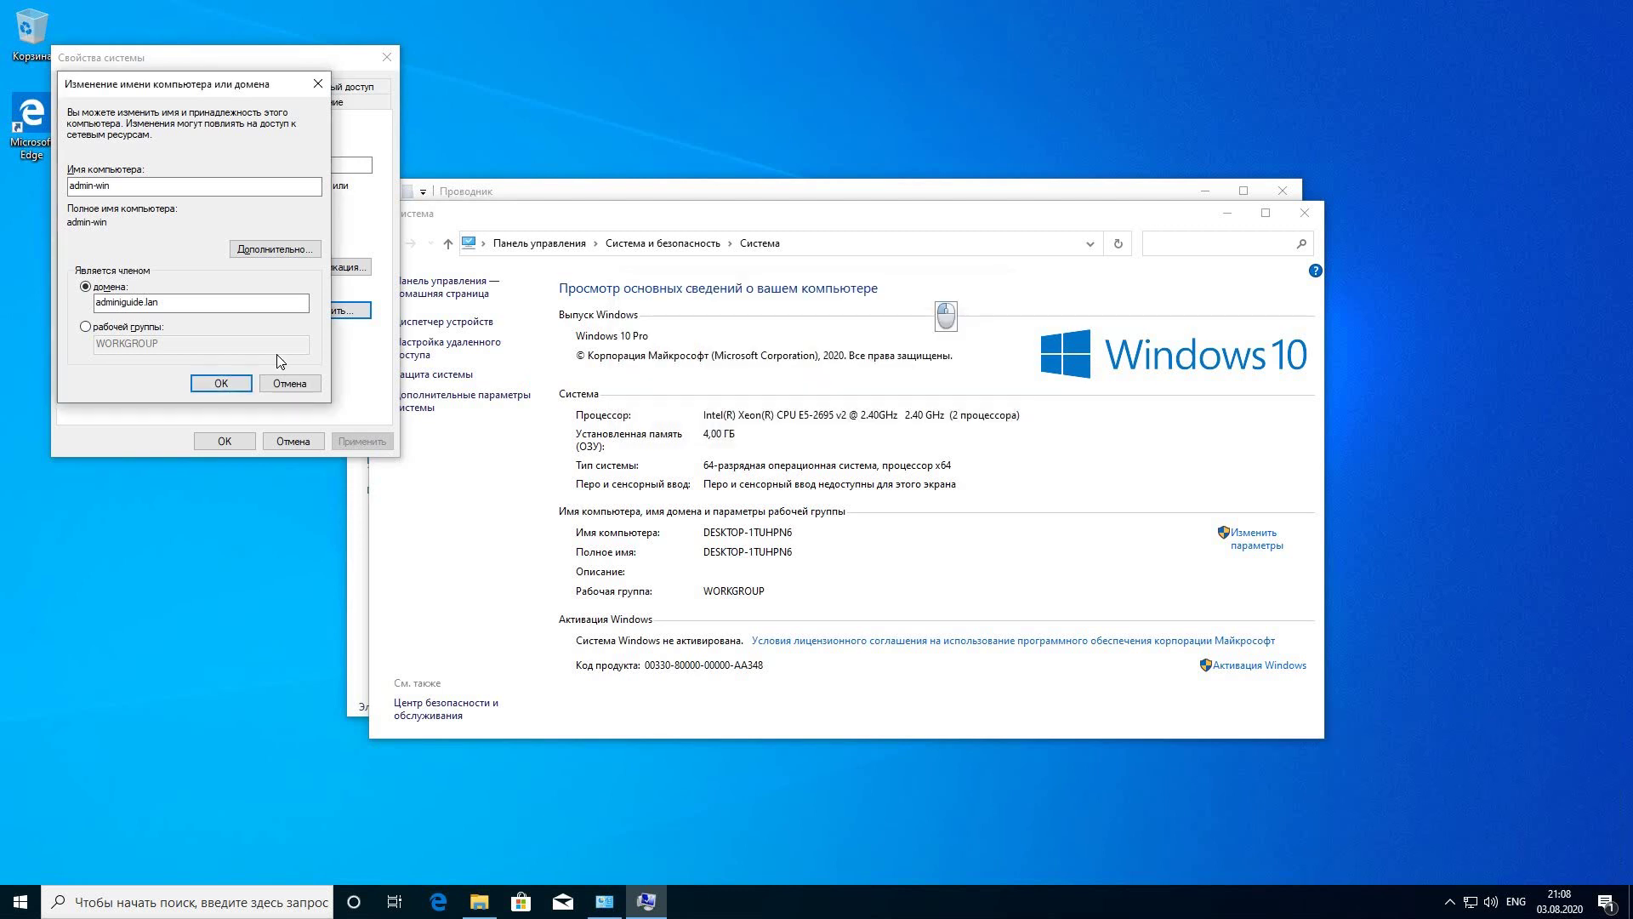
pyautogui.click(123, 303)
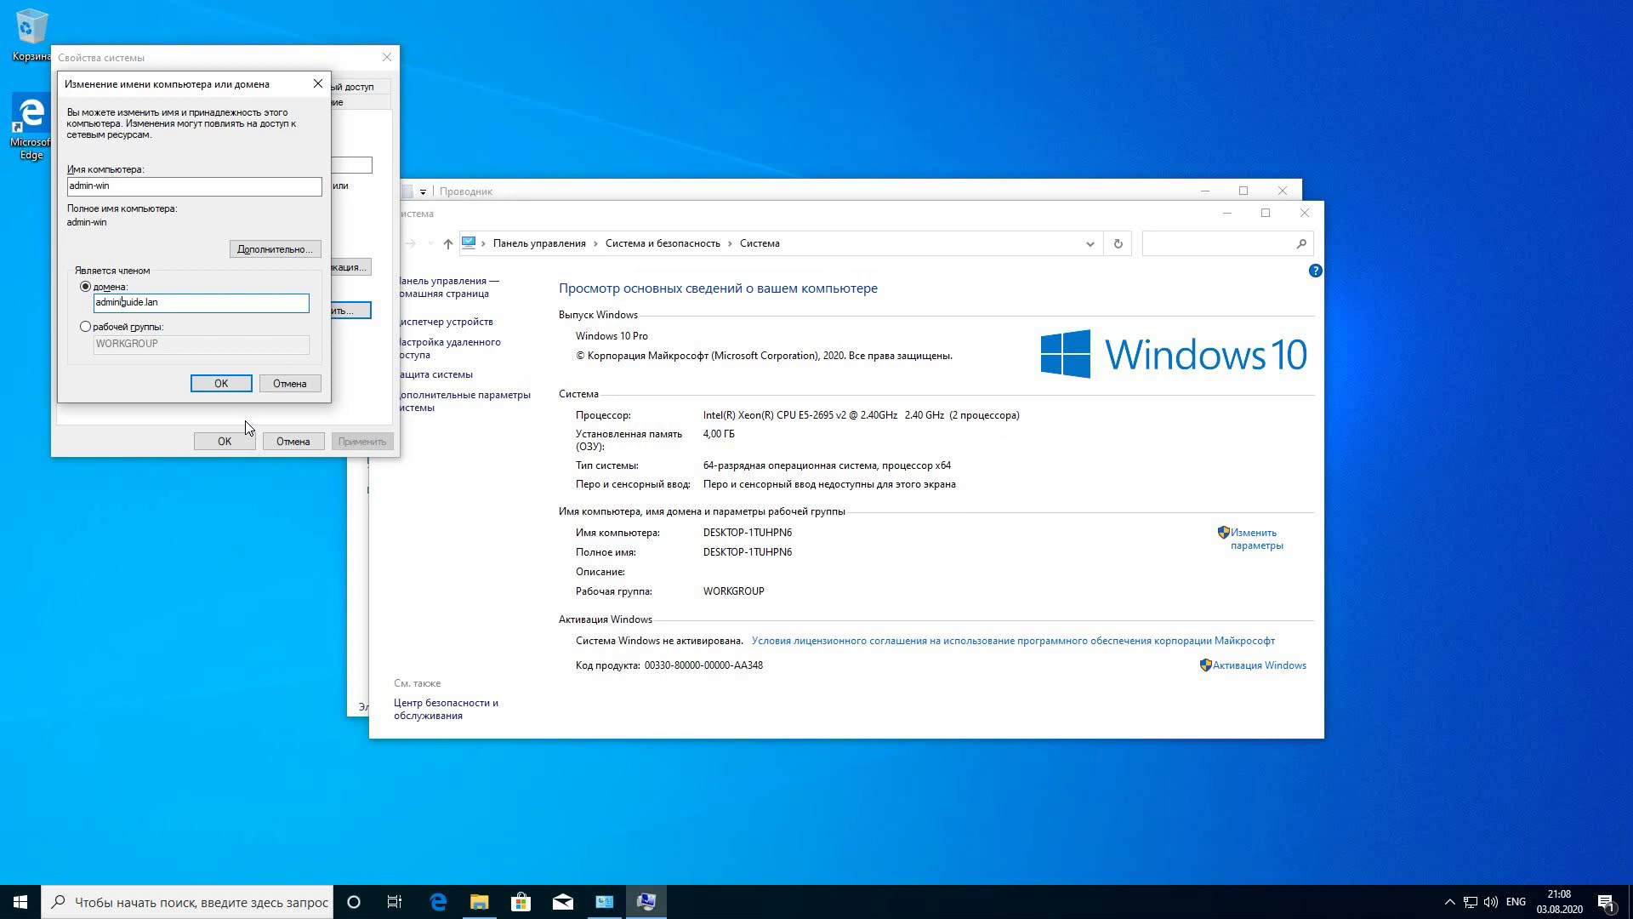
pyautogui.click(216, 378)
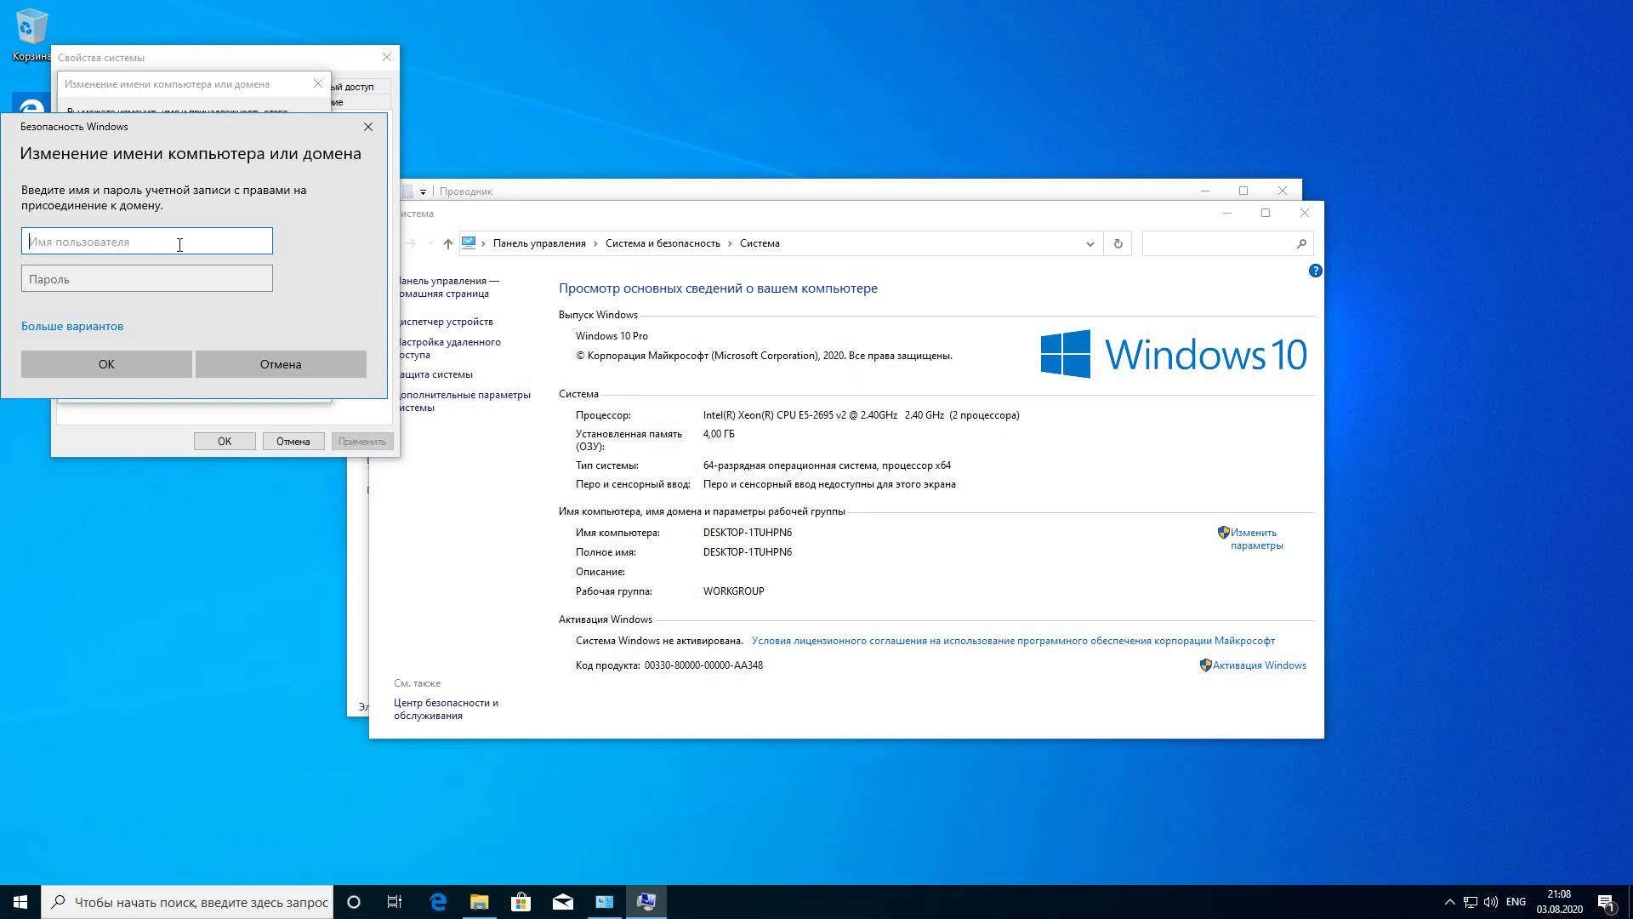
# Step: Authenticate as the domain administrator, acknowledge the welcome and restart notices, and close System Properties
pyautogui.write('Administrator')
pyautogui.press('Tab')
pyautogui.write('**********')
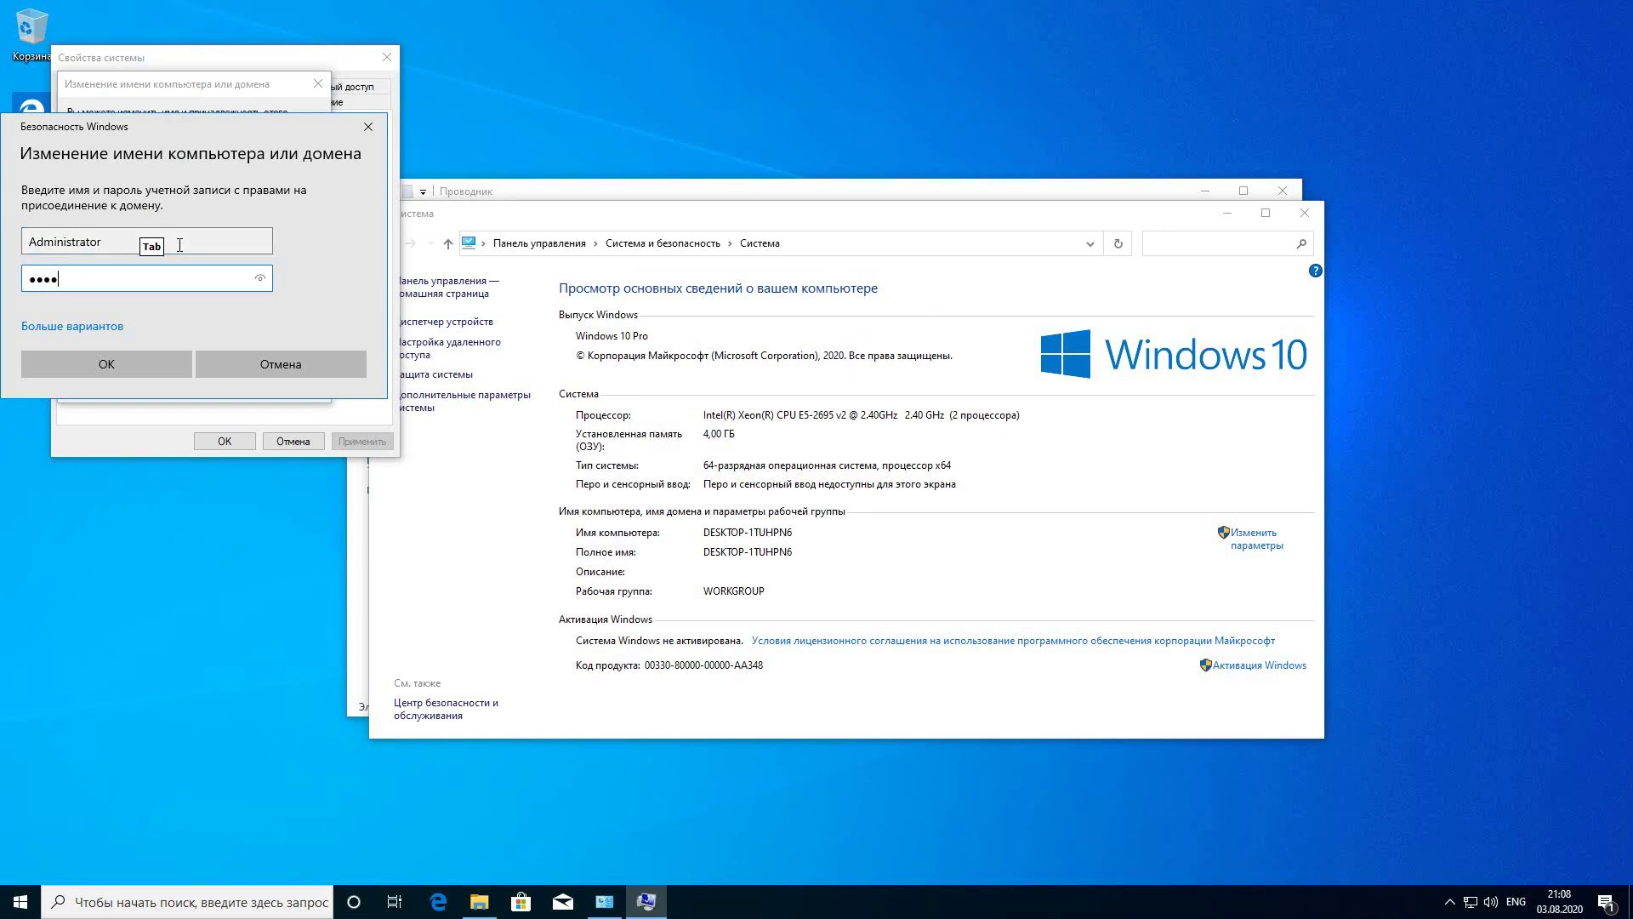
pyautogui.press('Return')
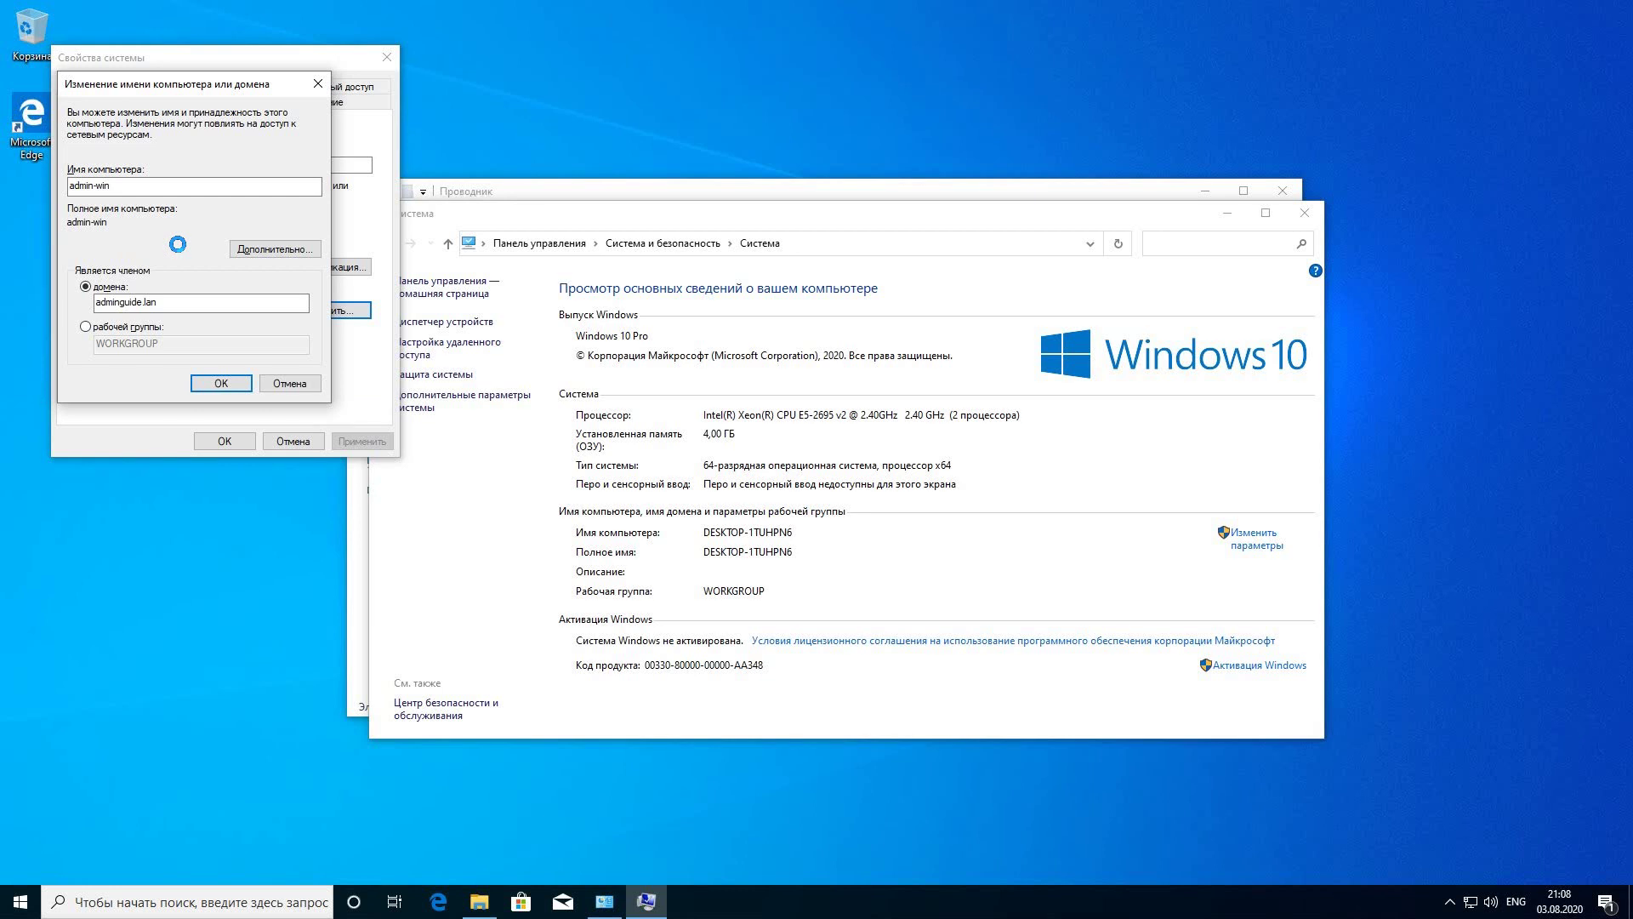
pyautogui.click(918, 511)
pyautogui.click(919, 471)
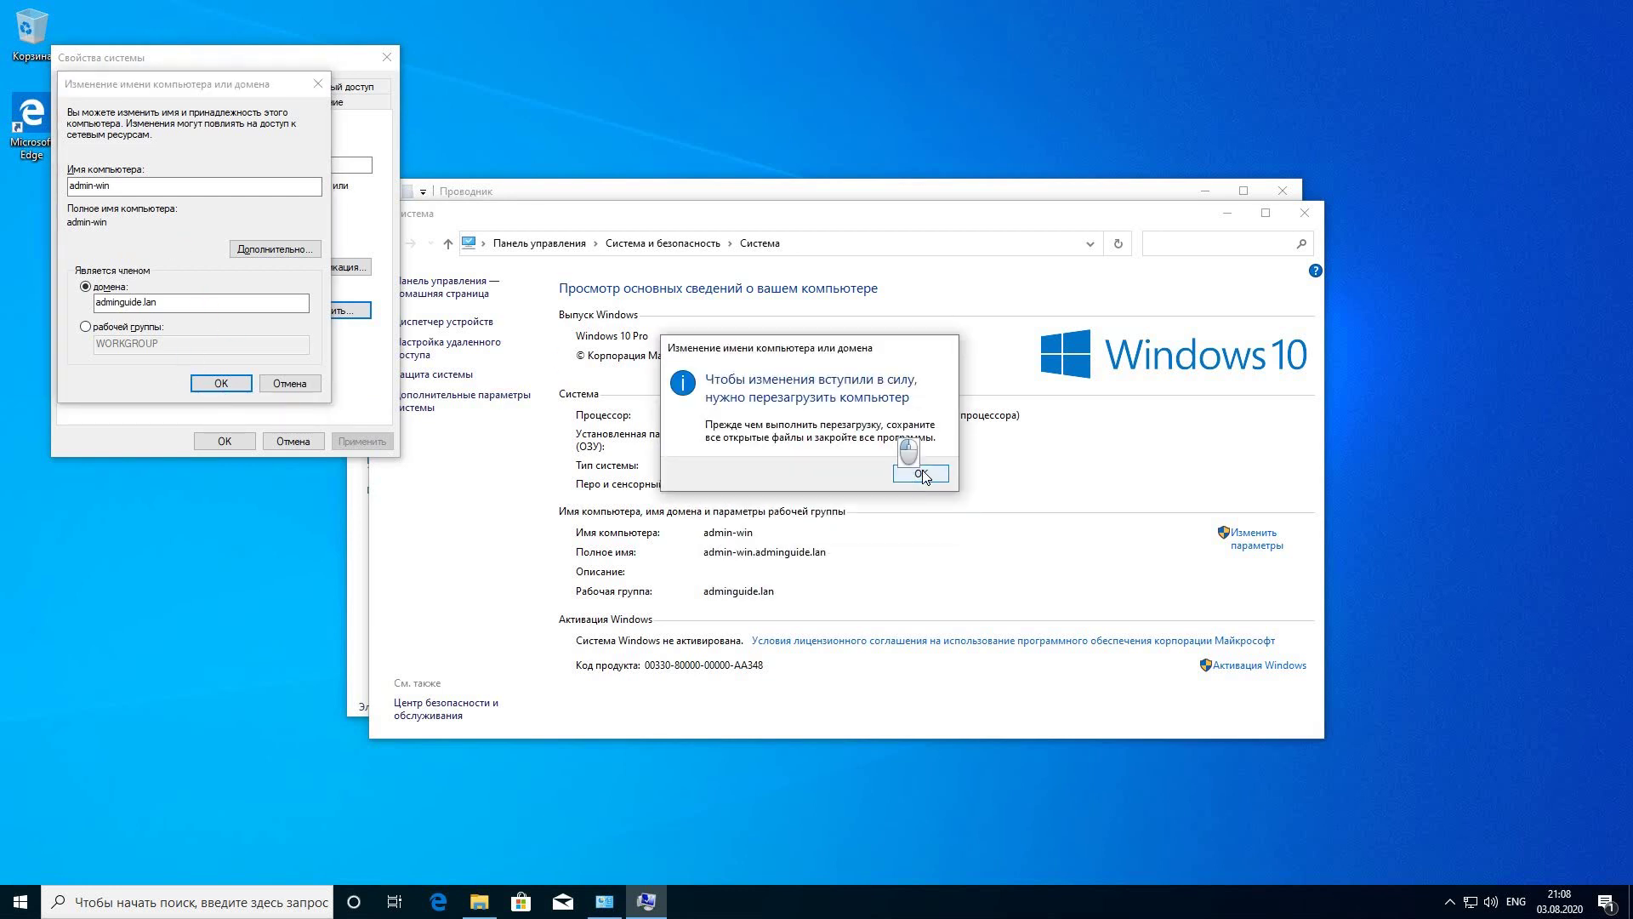
pyautogui.click(222, 442)
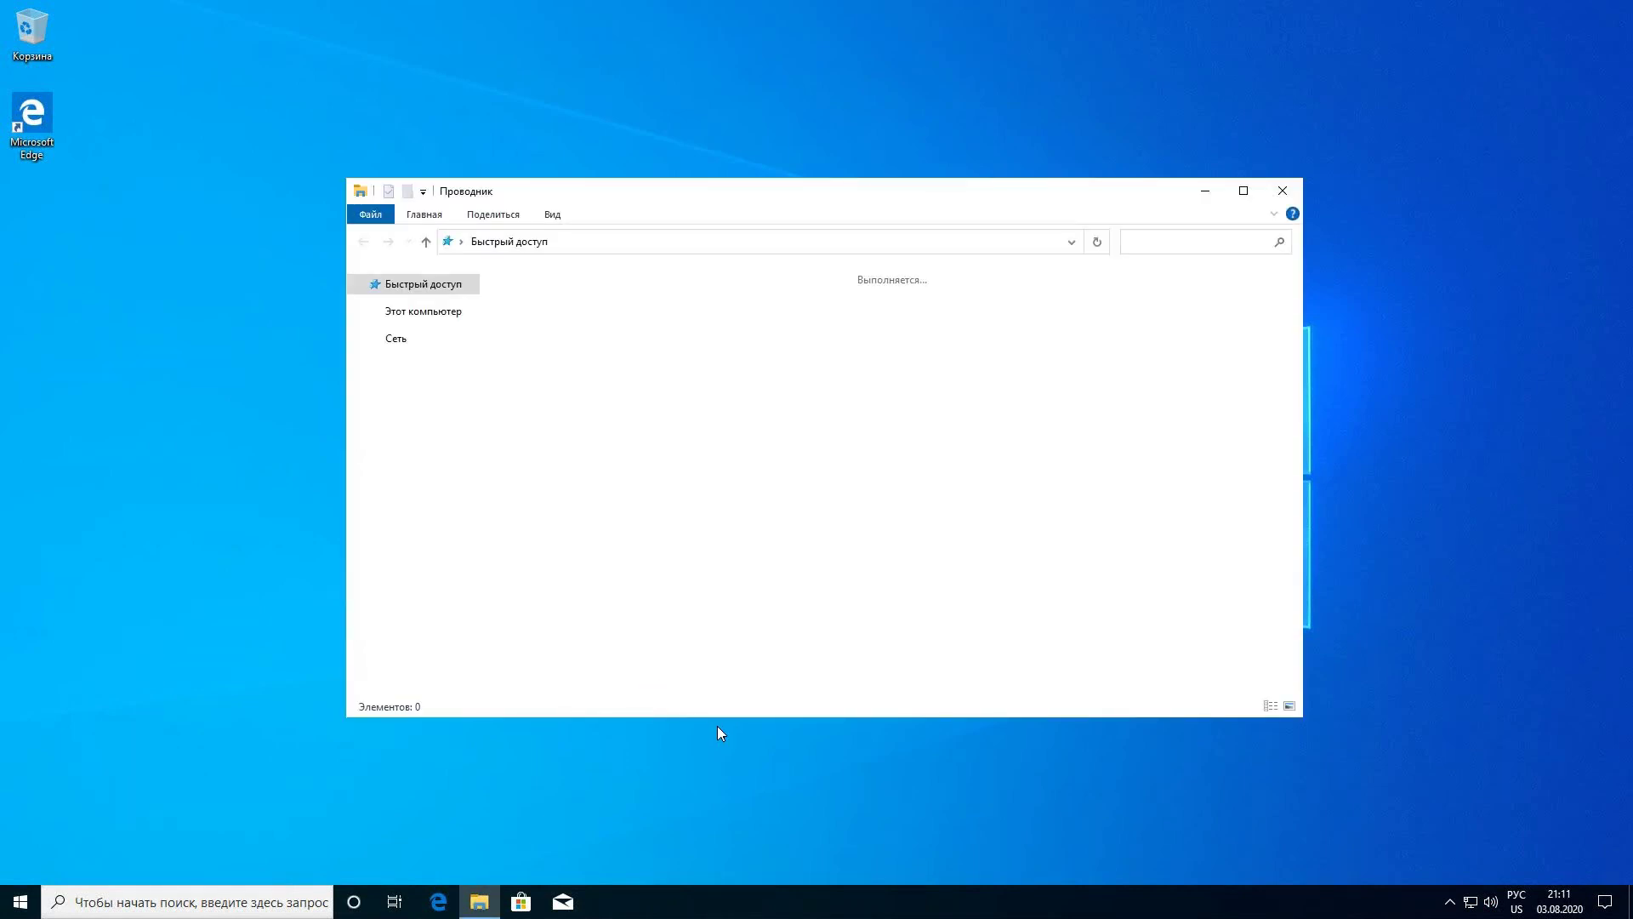
# Step: Open This PC's properties to confirm name admin-win in domain adminguide.lan
pyautogui.rightClick(450, 436)
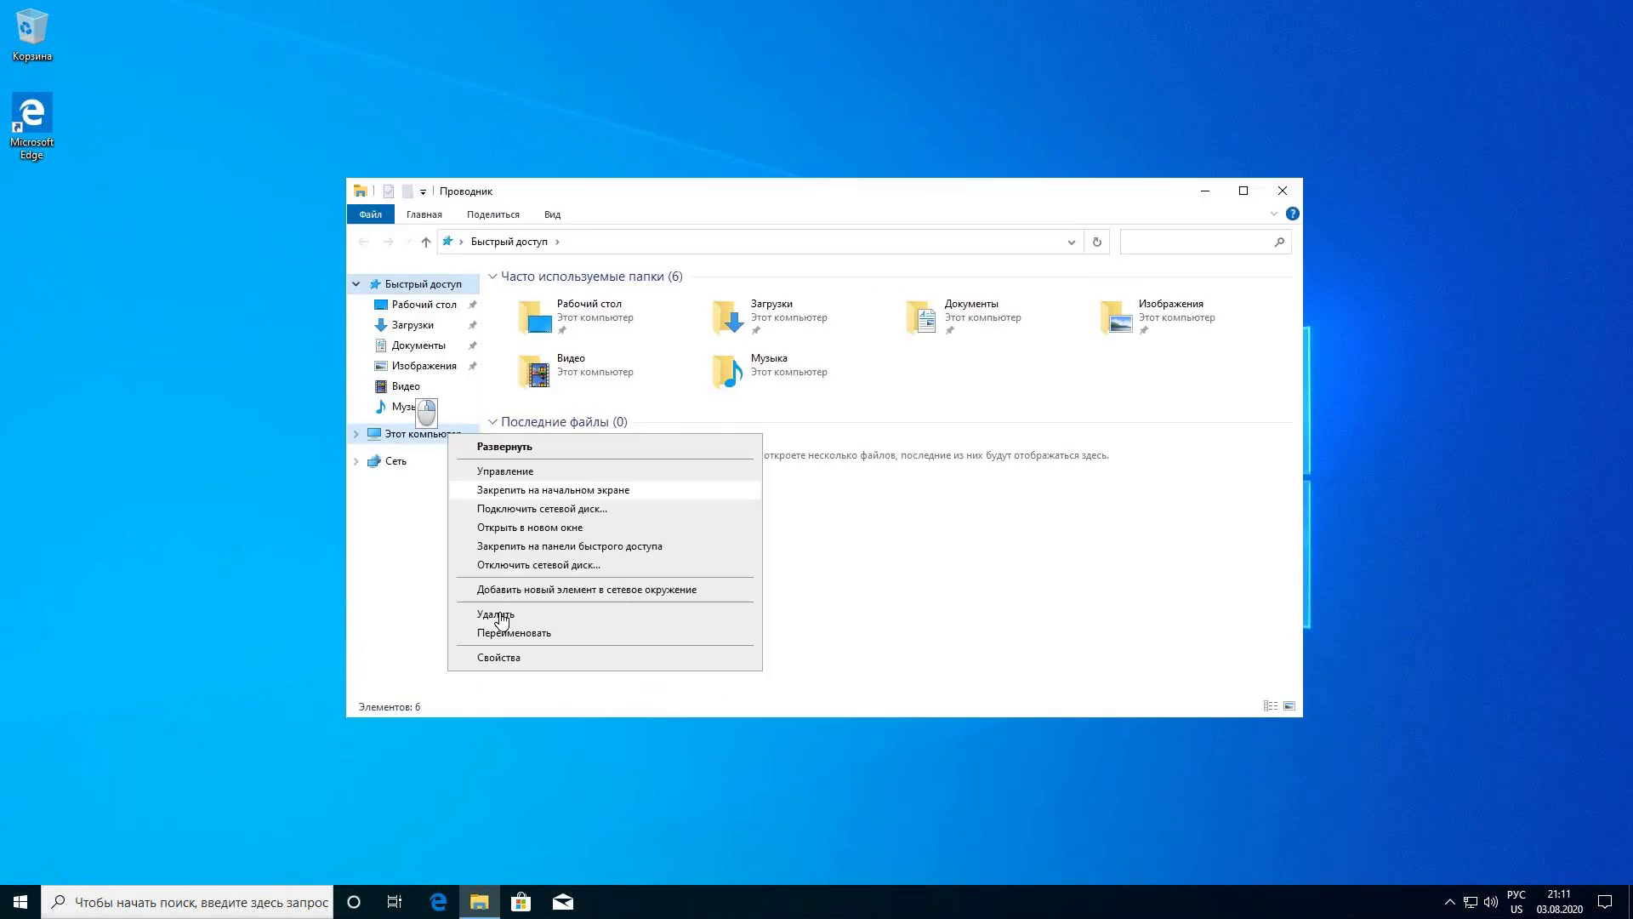
pyautogui.click(500, 656)
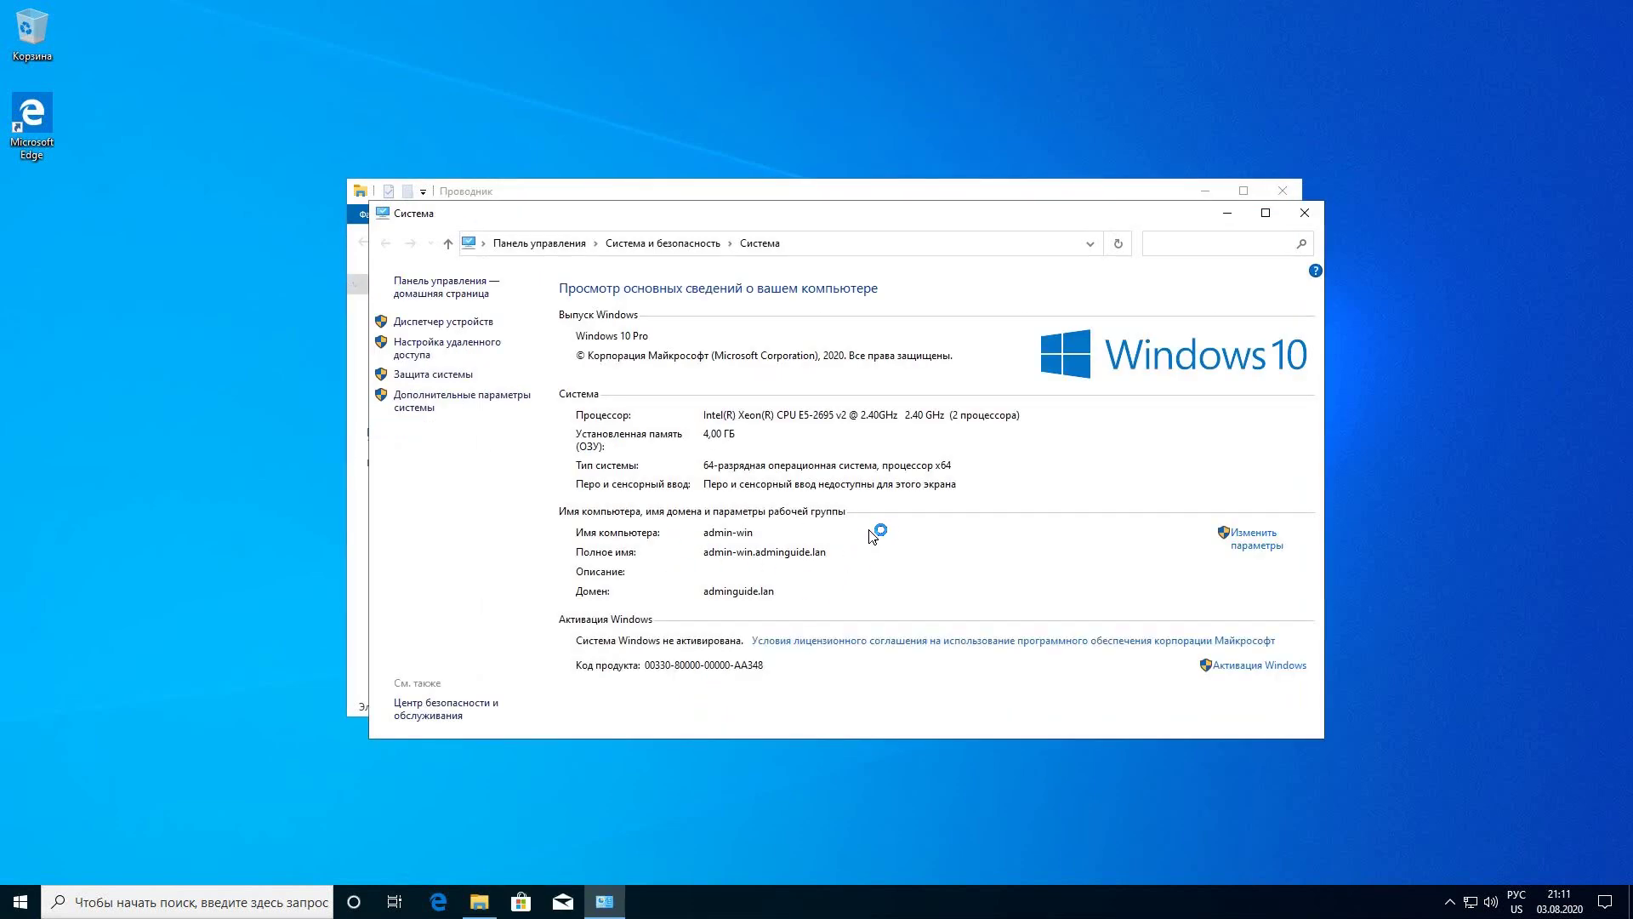
# Step: In Edge, search Google for rsat and open Microsoft's RSAT download page
pyautogui.click(447, 902)
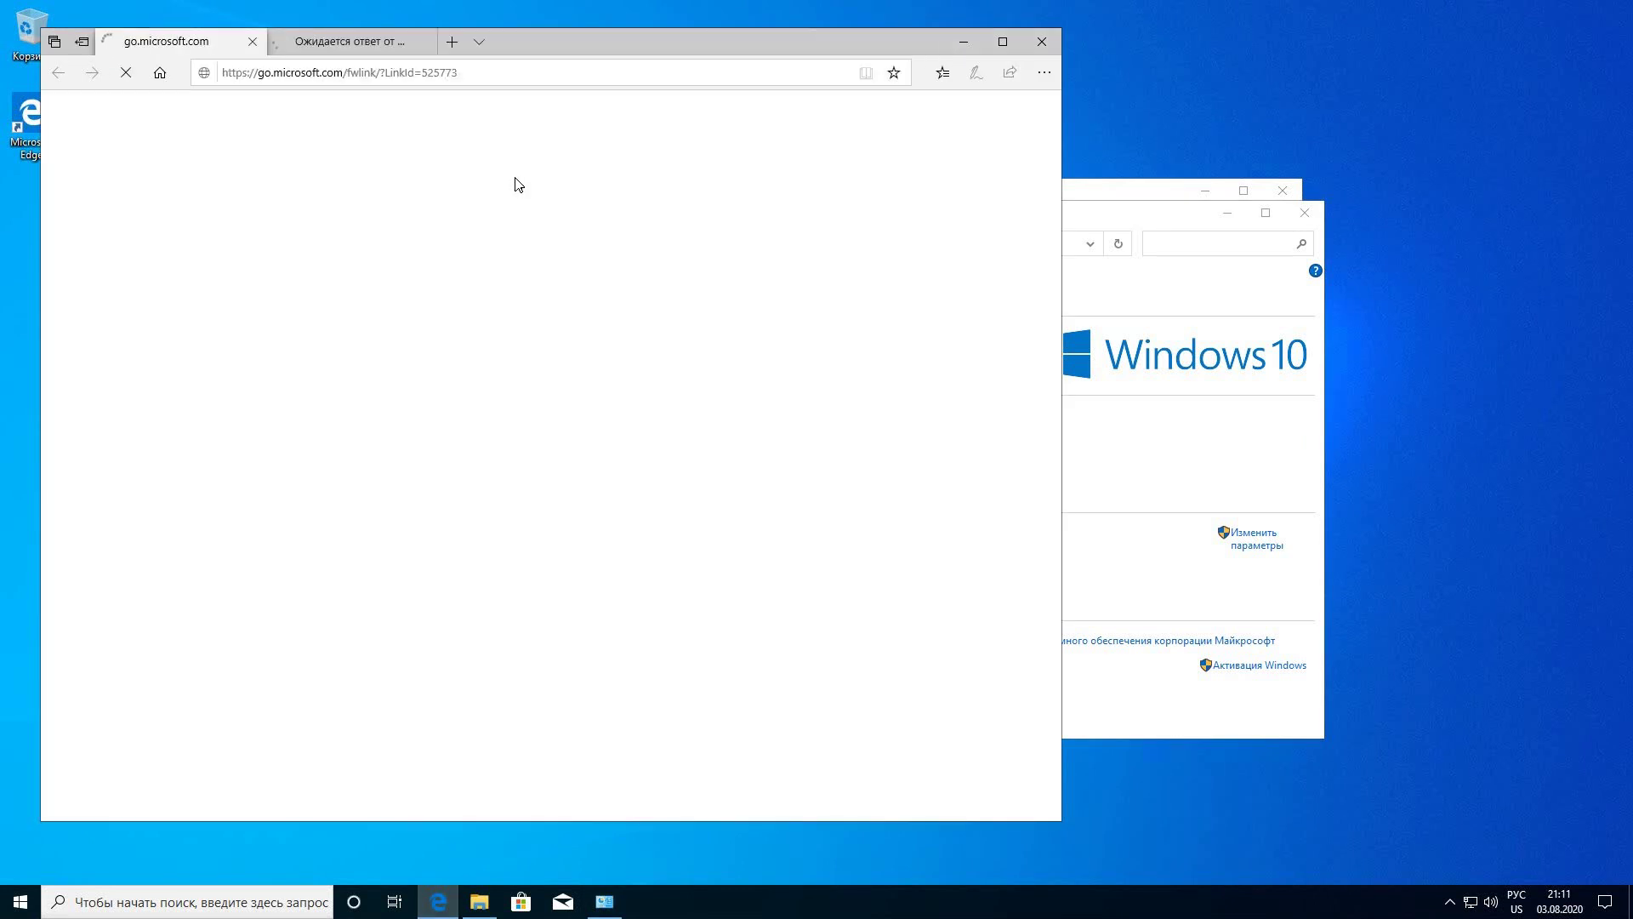
pyautogui.click(481, 69)
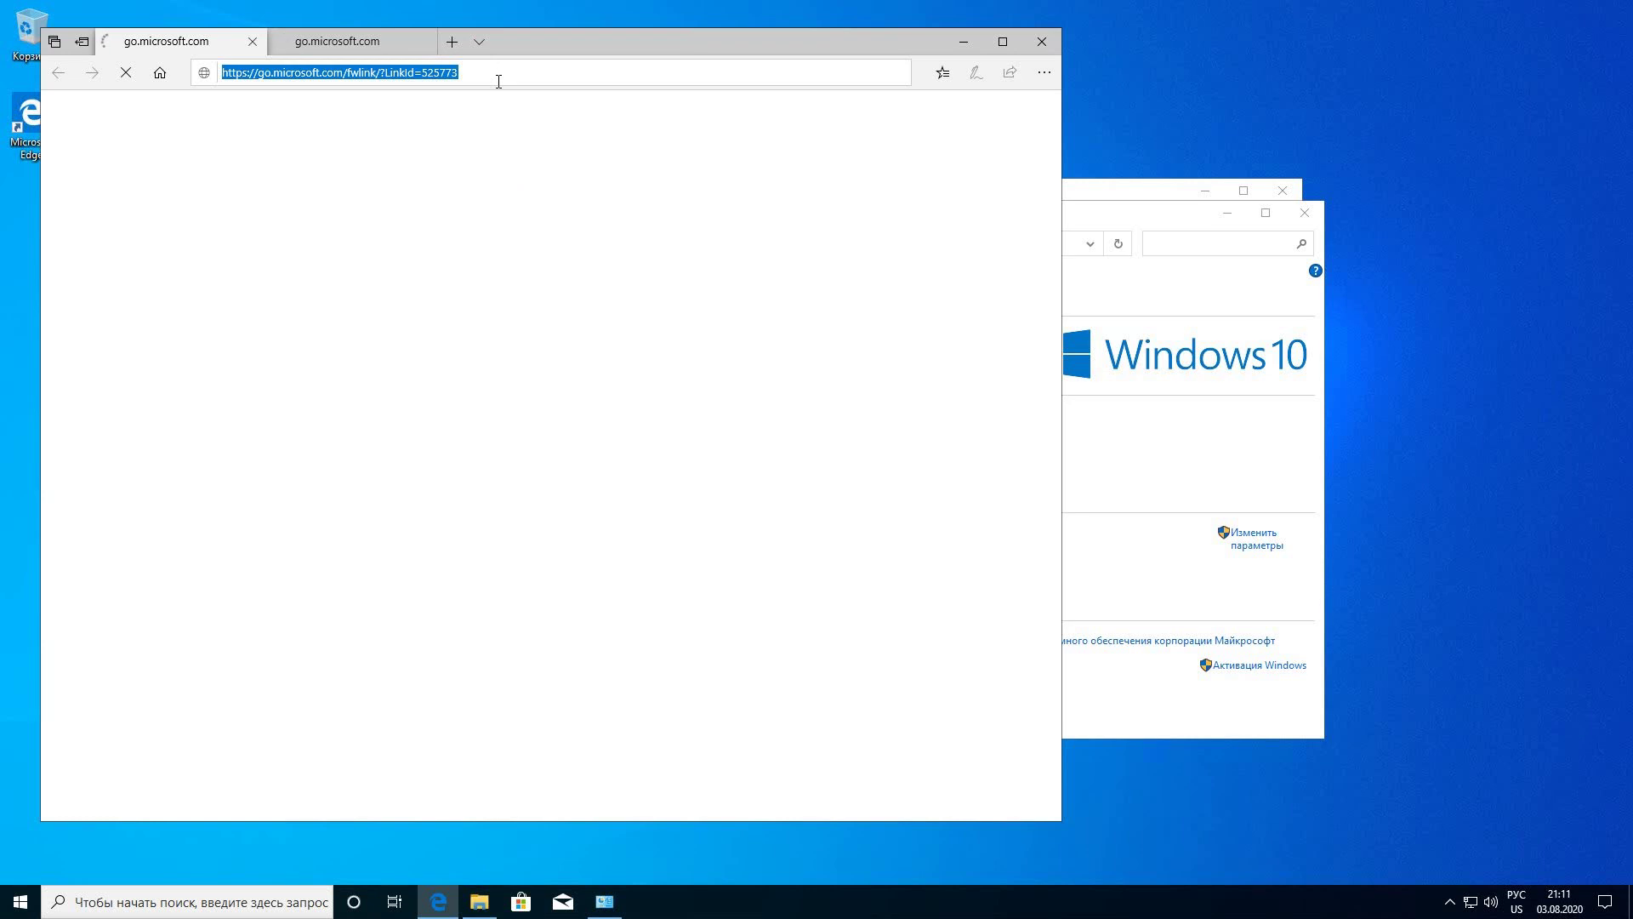
pyautogui.write('google.com')
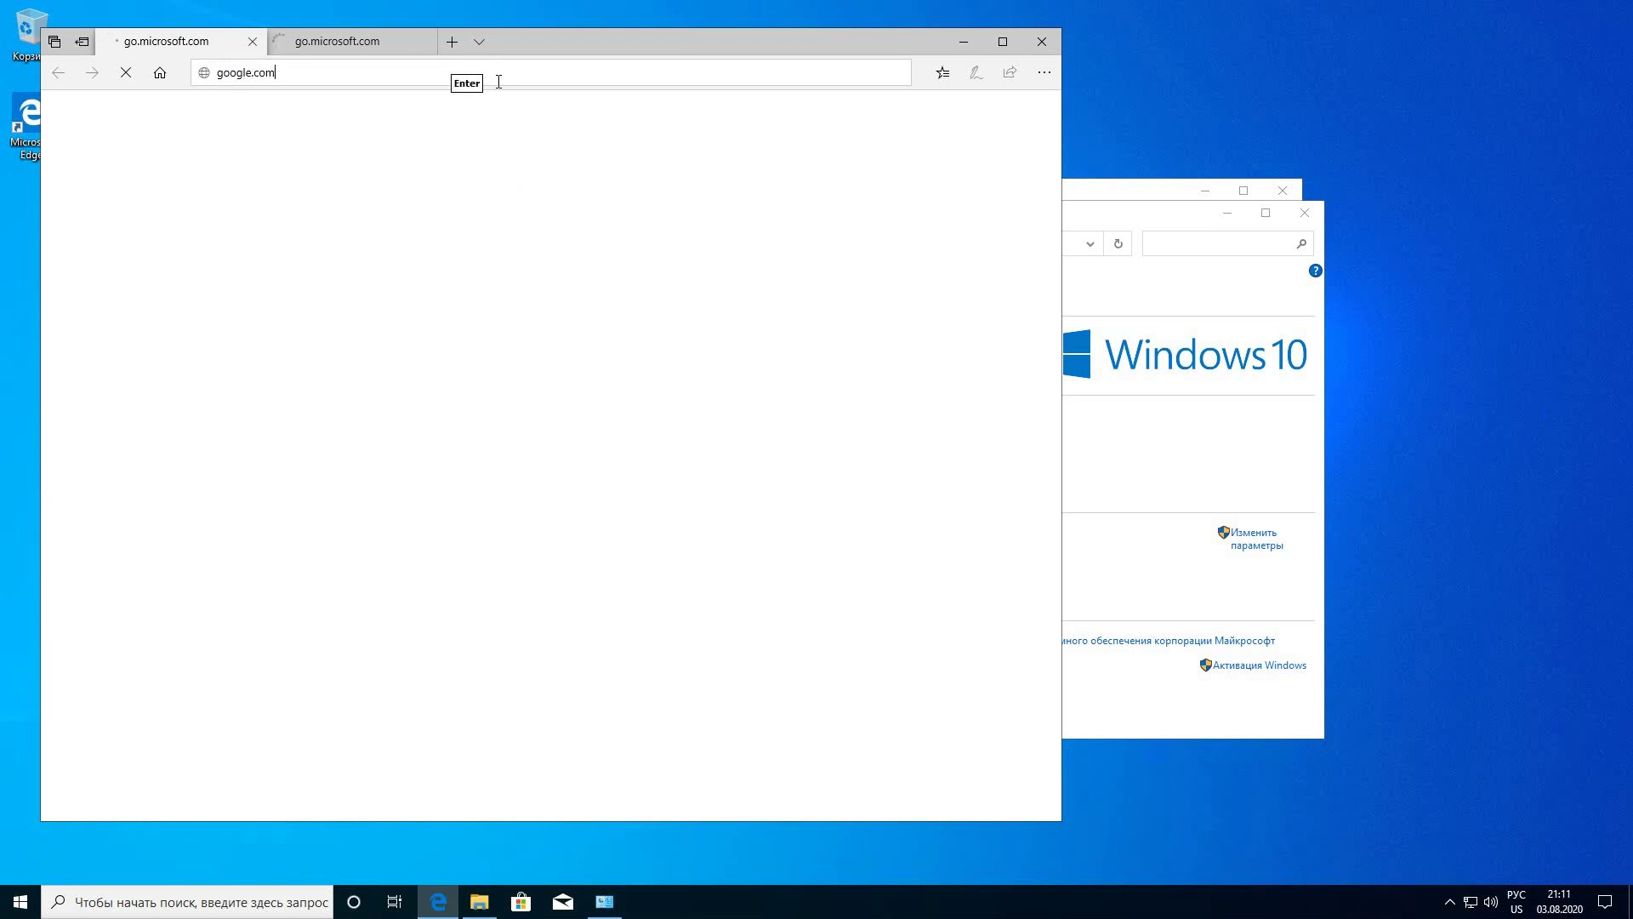
pyautogui.press('Return')
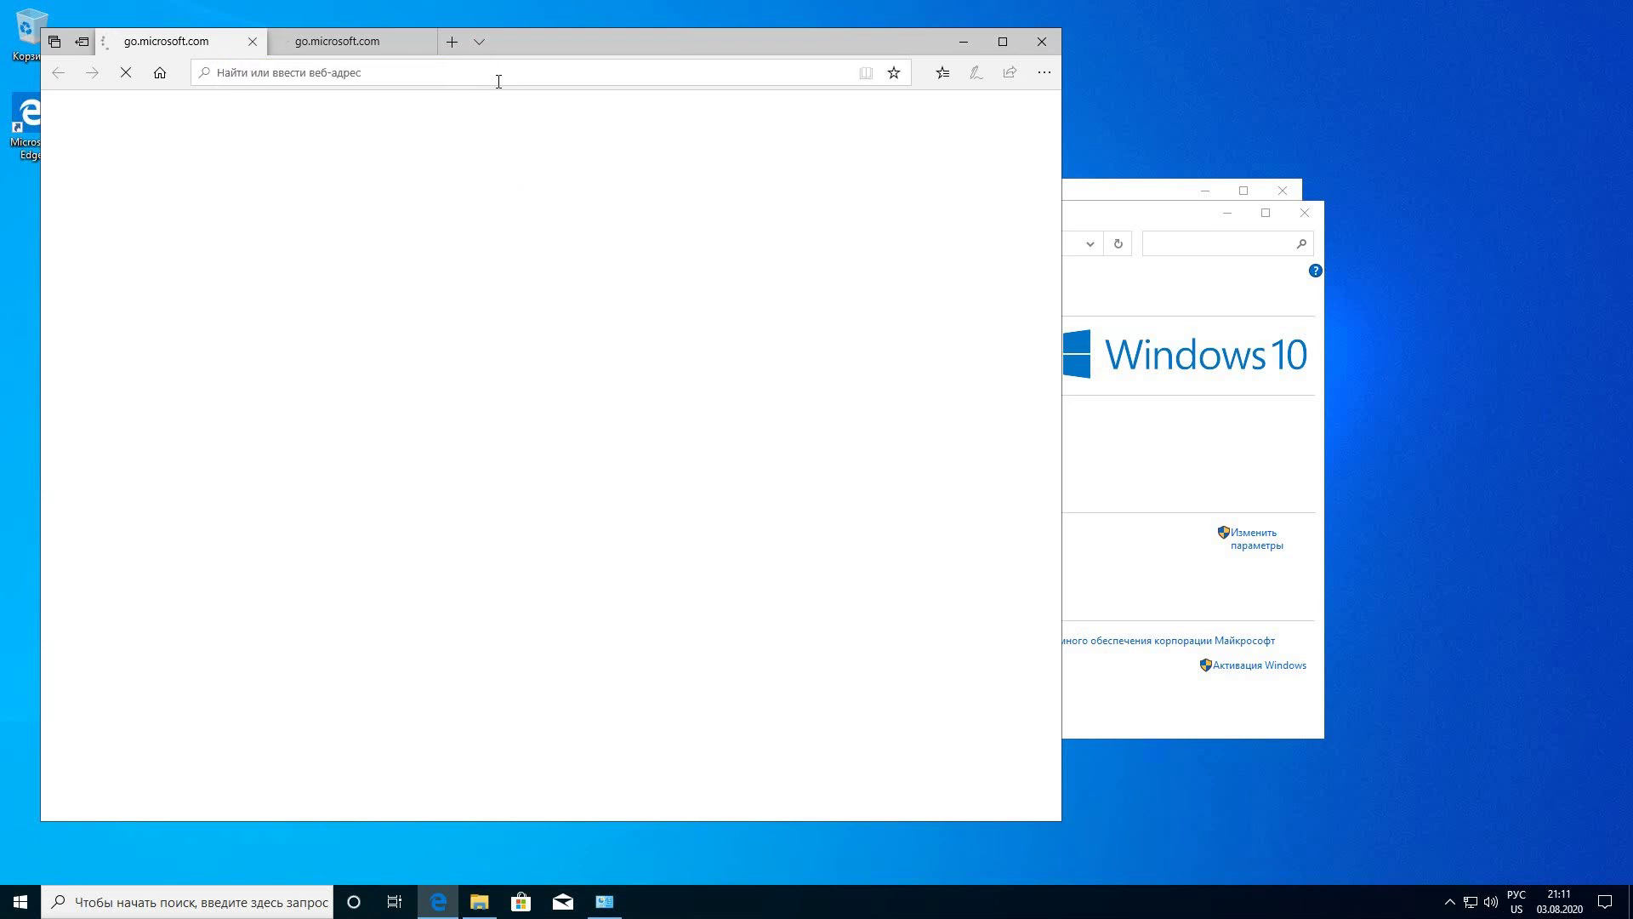
pyautogui.click(488, 381)
pyautogui.write('rsat')
pyautogui.press('Return')
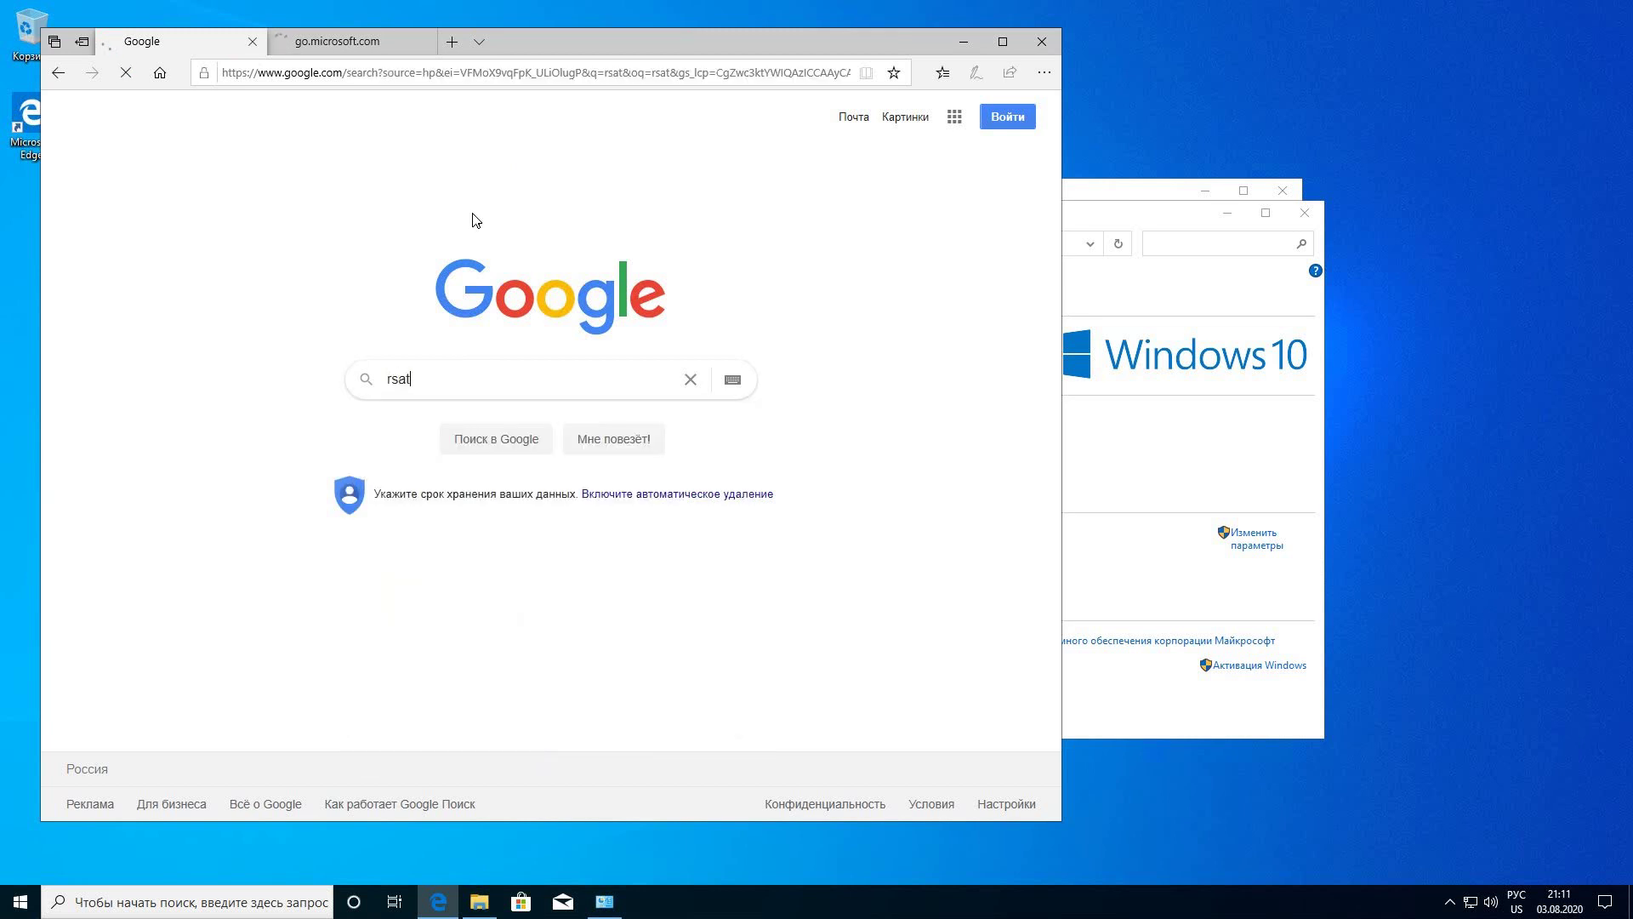
pyautogui.click(401, 268)
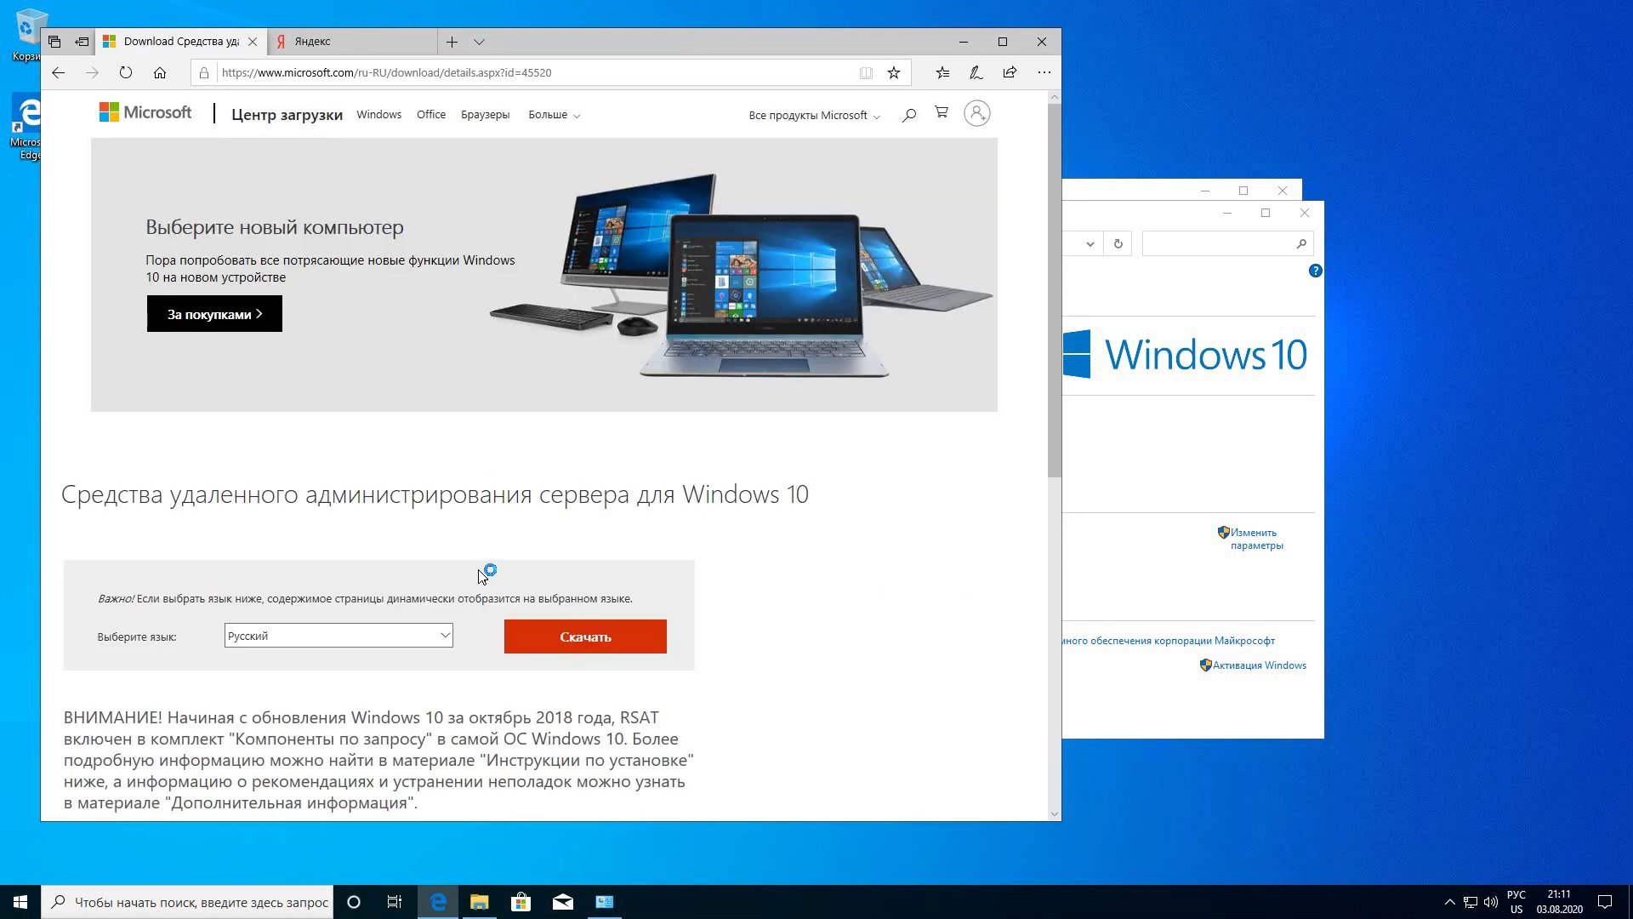
# Step: Switch the RSAT download page language to English
pyautogui.click(390, 631)
pyautogui.scroll(5, 389, 631)
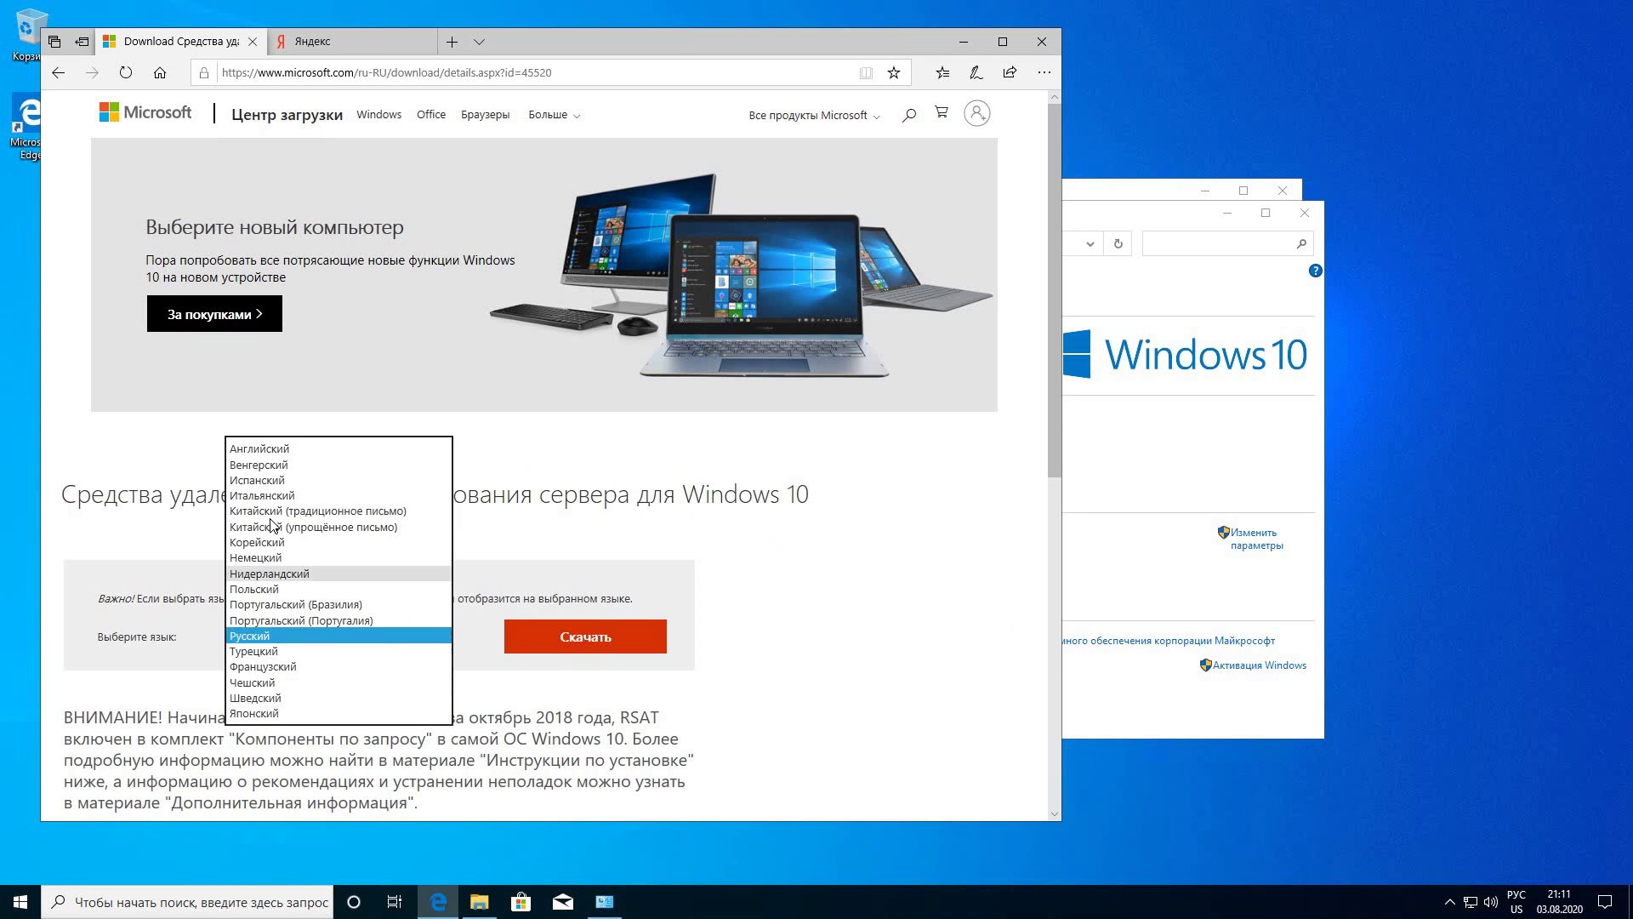
pyautogui.click(255, 444)
pyautogui.click(582, 634)
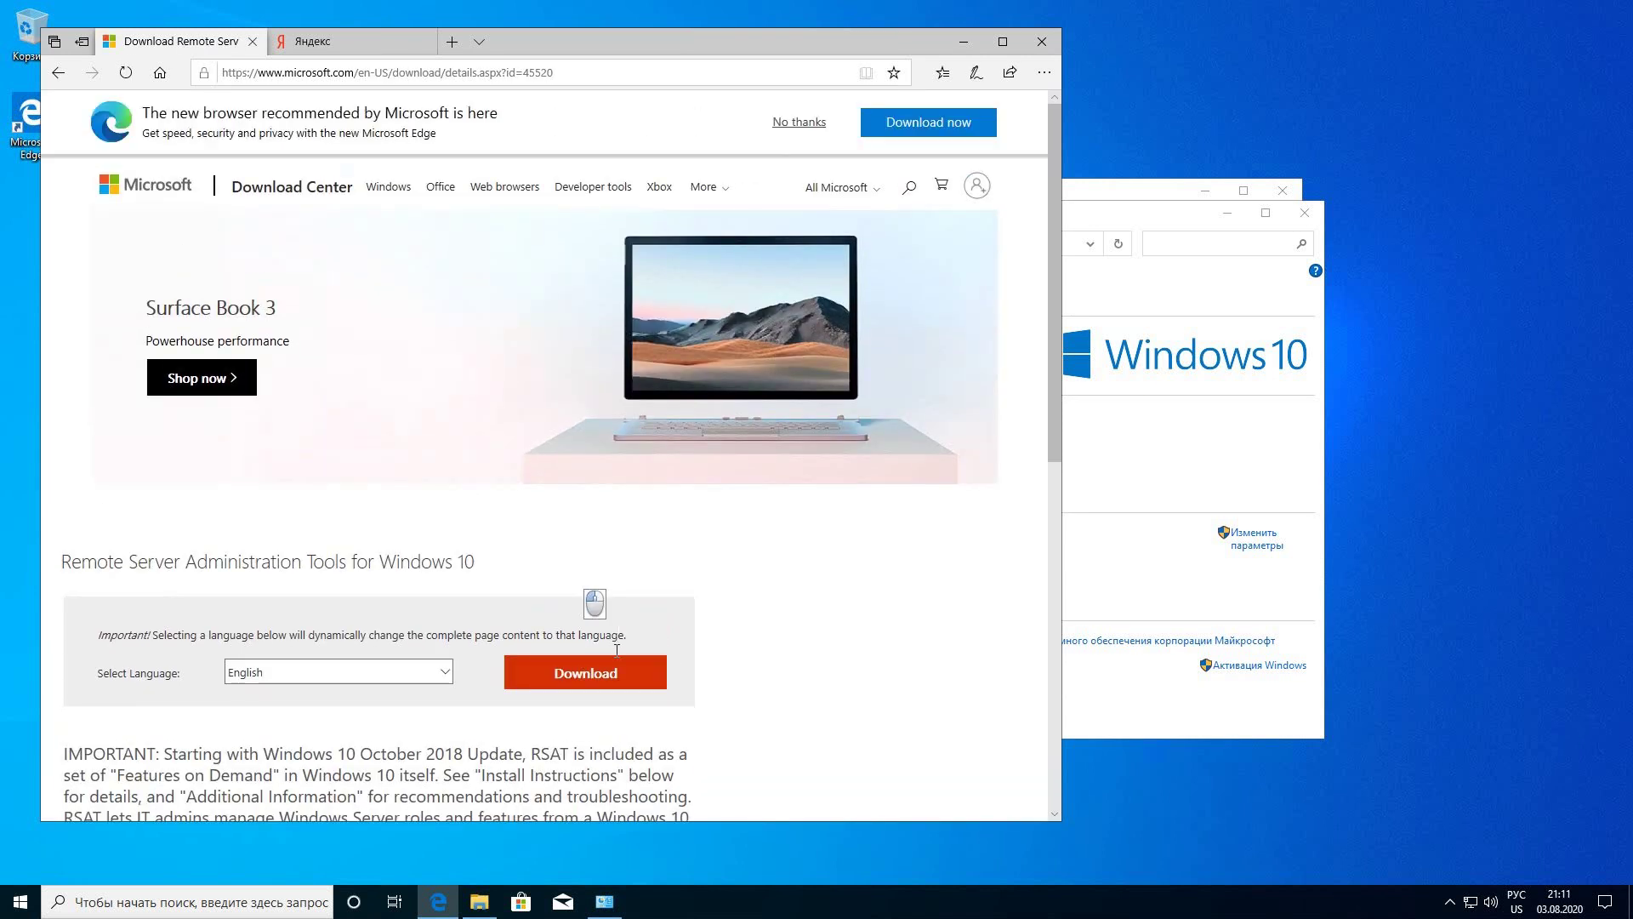
# Step: Download and save the WindowsTH-RSAT_WS_1803-x64.msu package
pyautogui.click(606, 672)
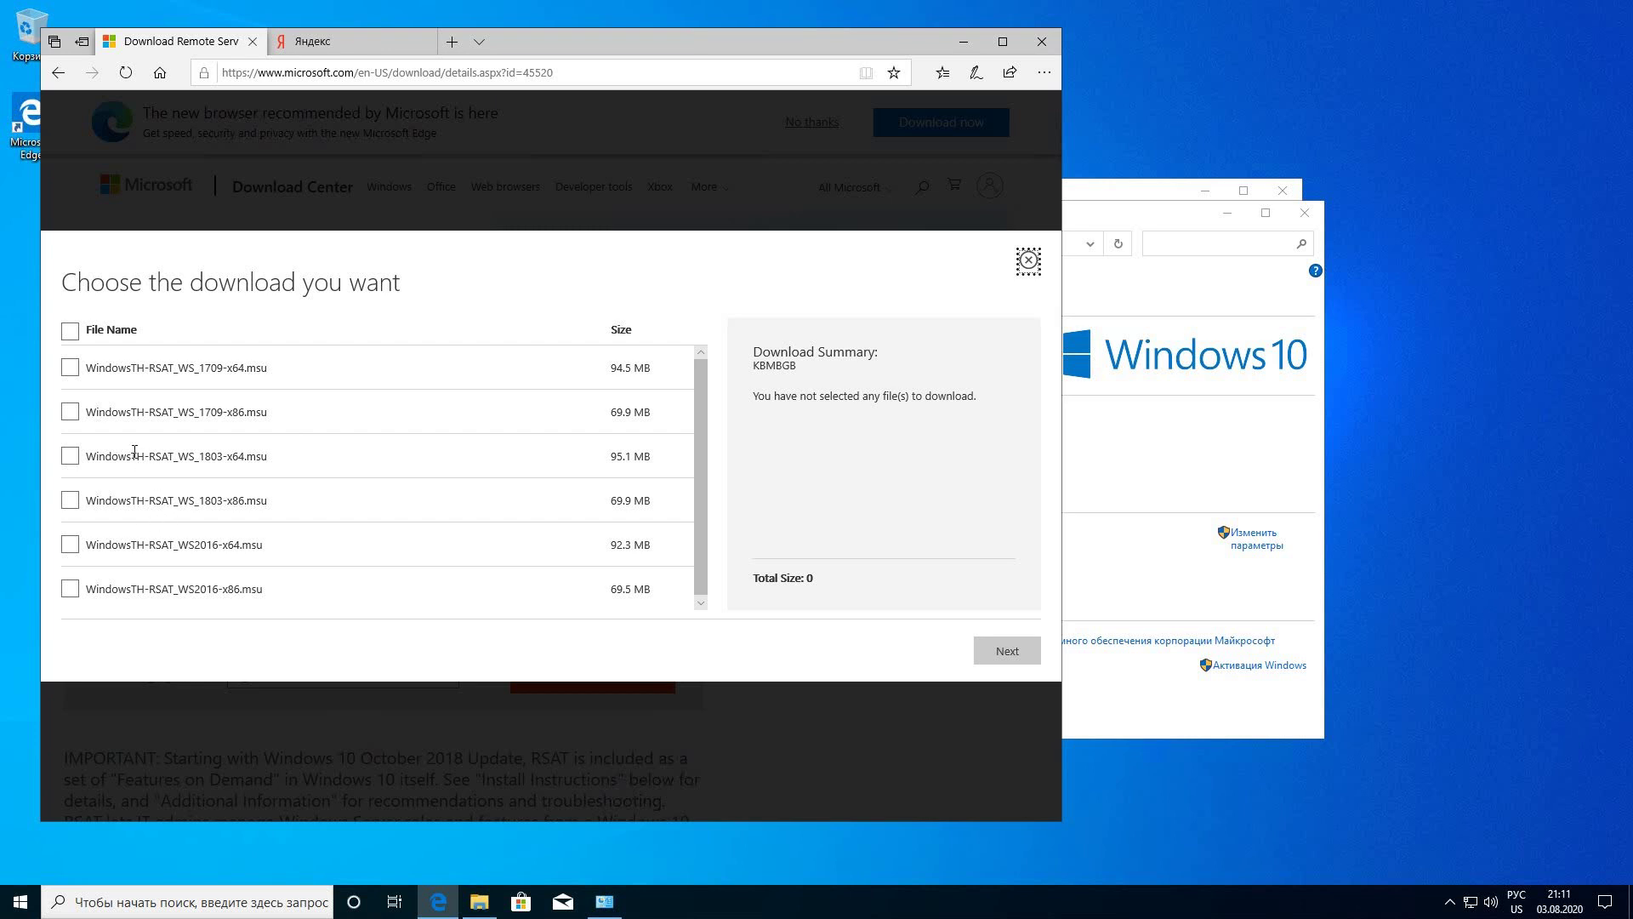
pyautogui.click(70, 456)
pyautogui.click(989, 653)
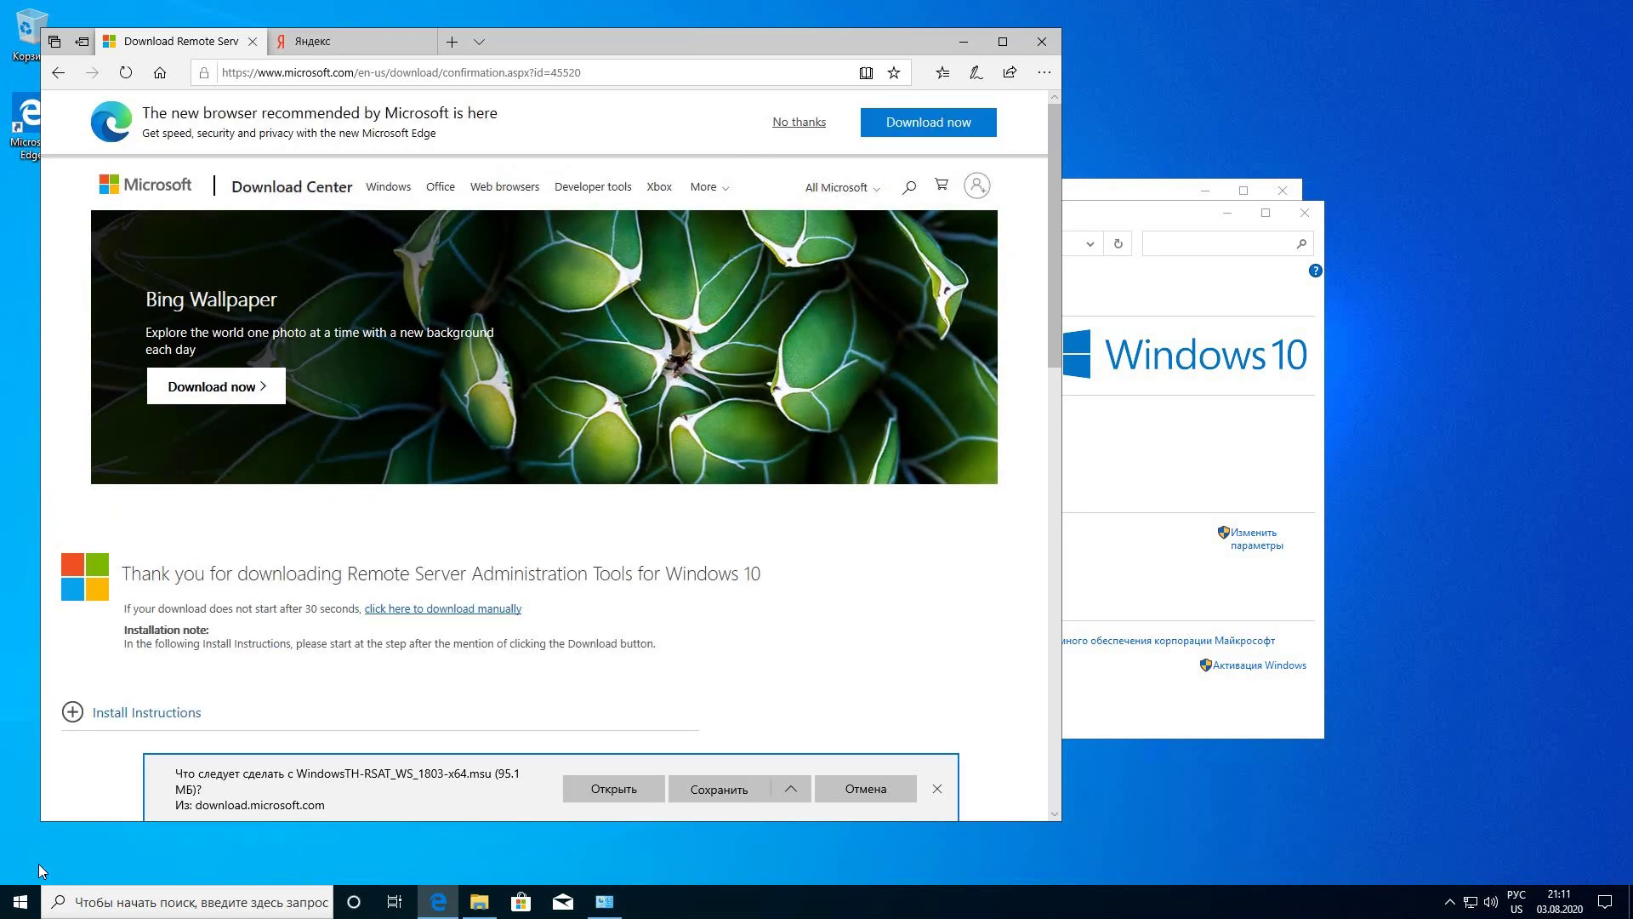
pyautogui.click(721, 784)
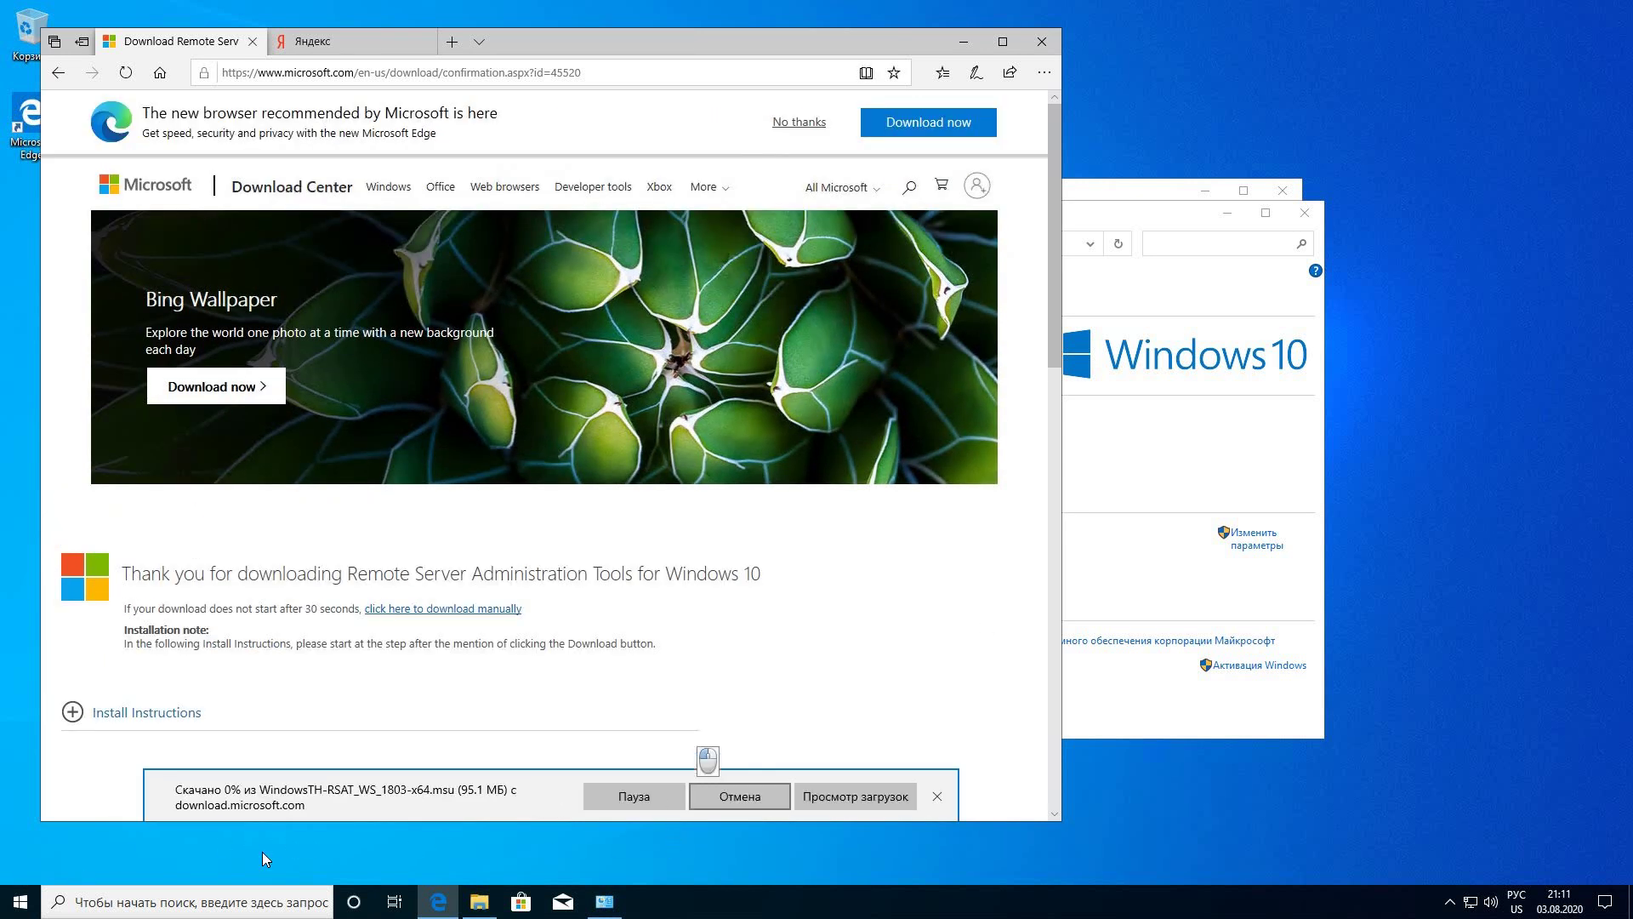
pyautogui.click(32, 904)
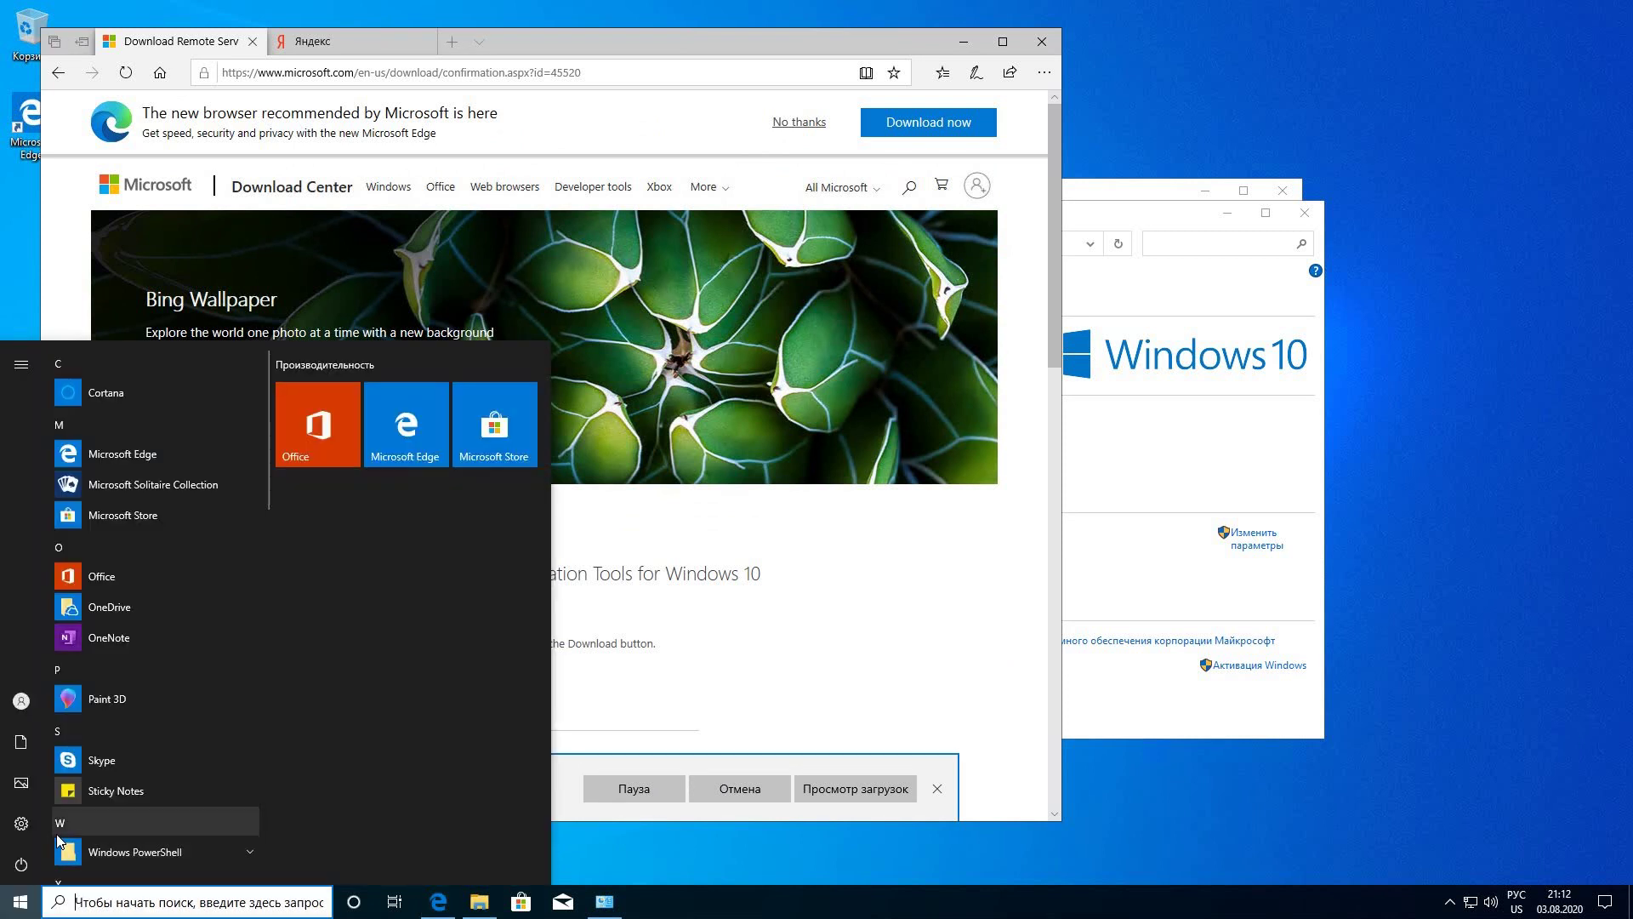
pyautogui.hotkey('alt', 'shift')
pyautogui.write('rjvgjytyn')
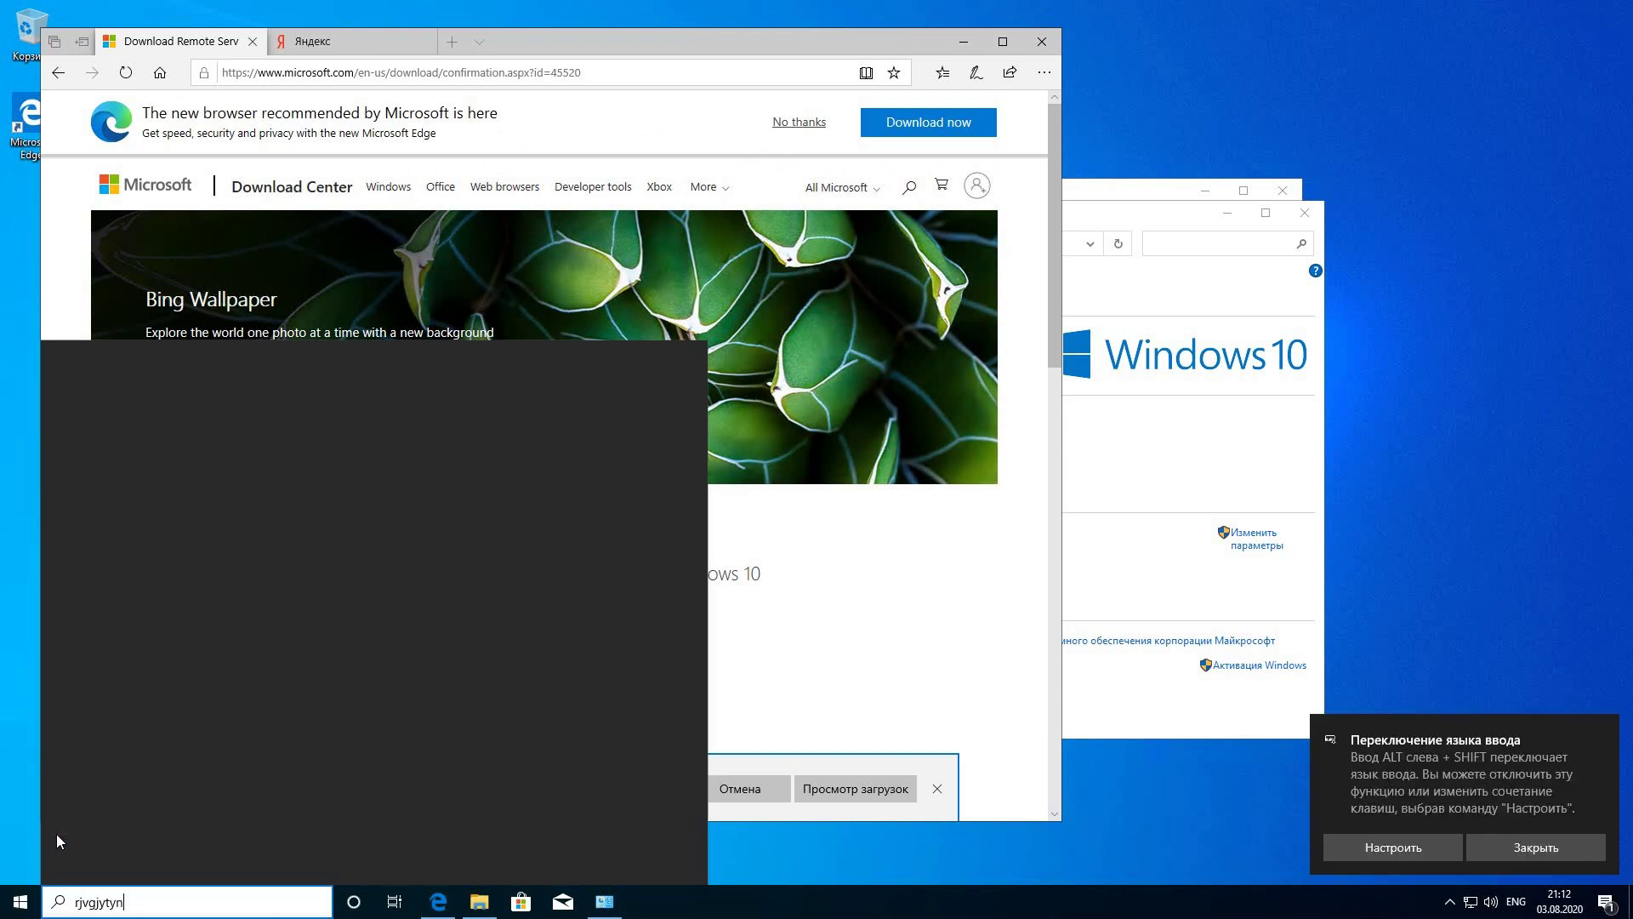
pyautogui.hotkey('ctrl', 'a')
pyautogui.press('Delete')
pyautogui.hotkey('alt', 'shift')
pyautogui.write('компонен')
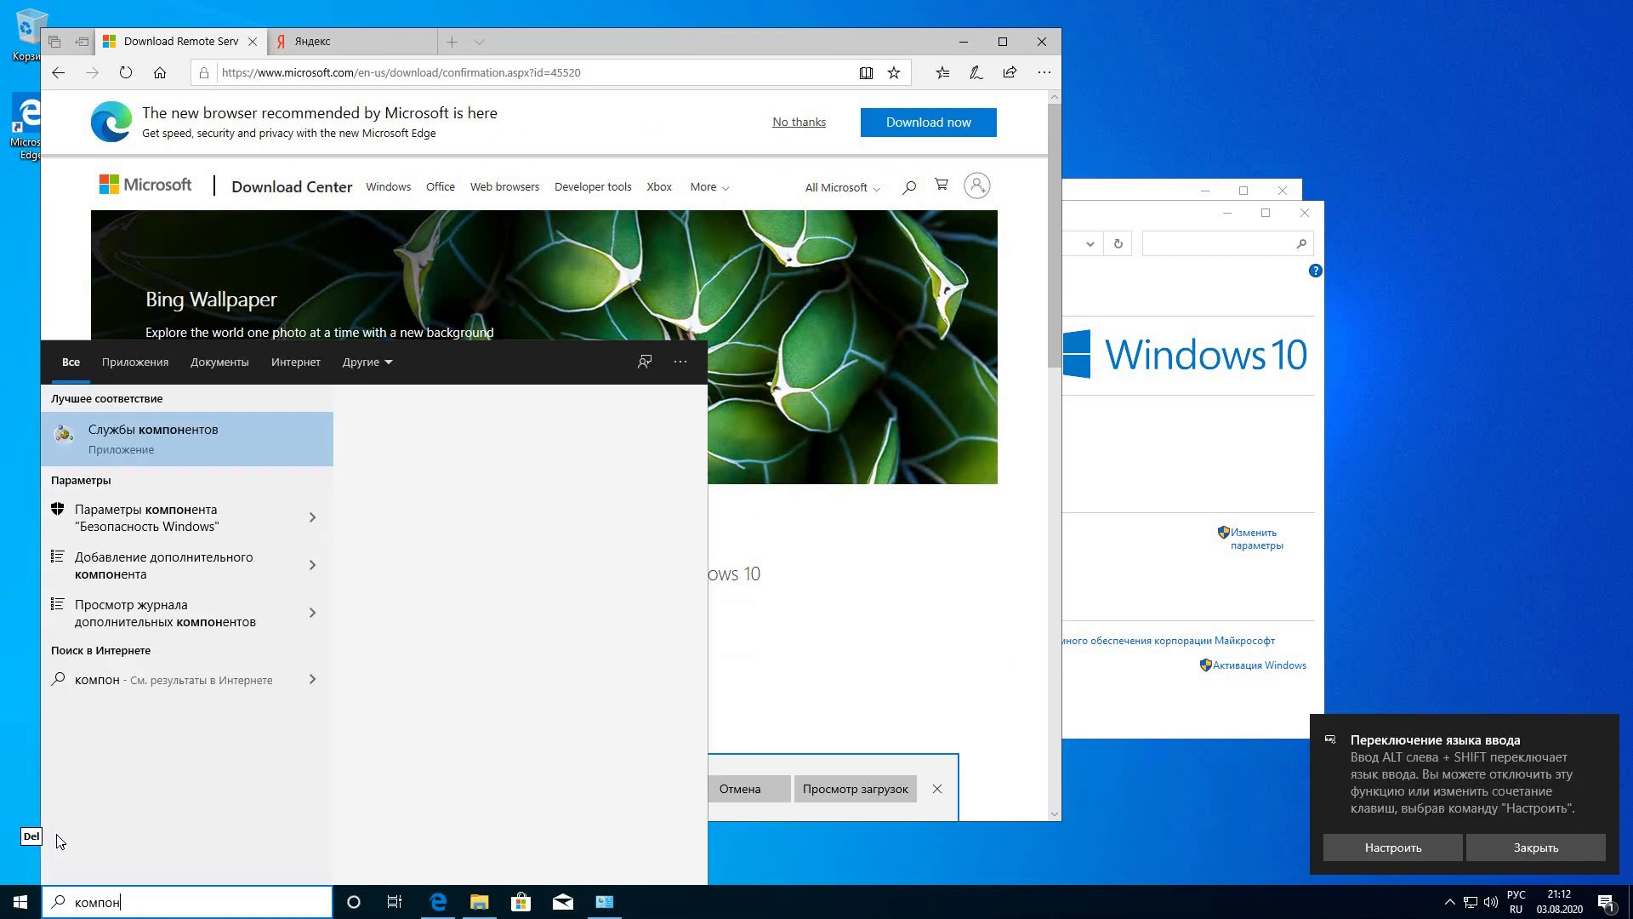
pyautogui.click(151, 620)
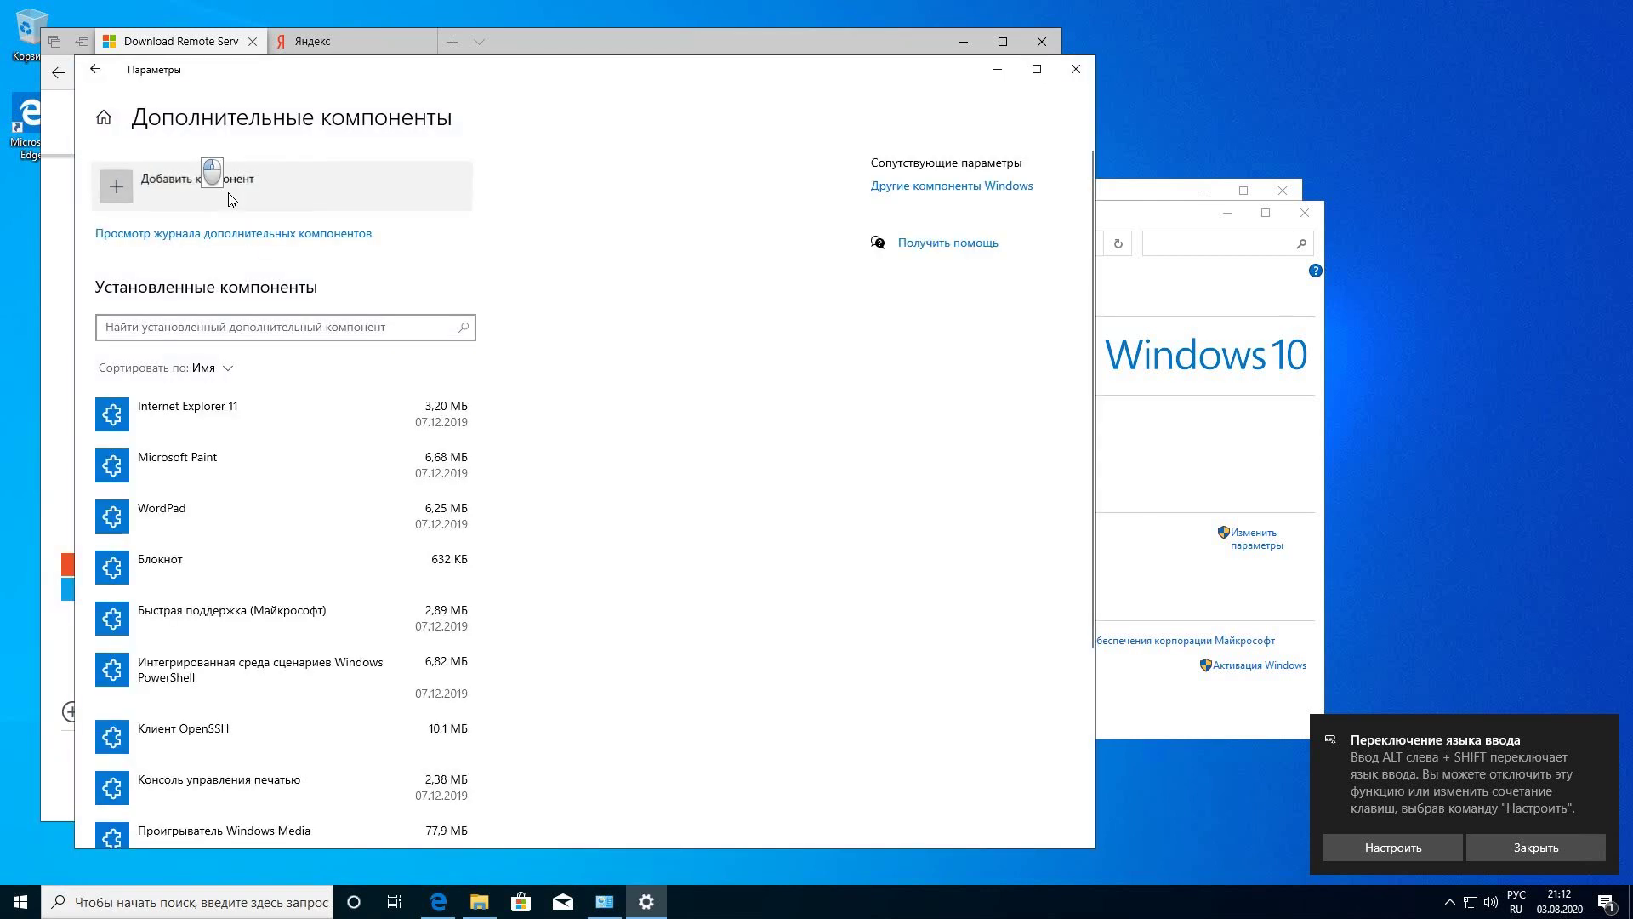
pyautogui.click(234, 179)
pyautogui.hotkey('alt', 'shift')
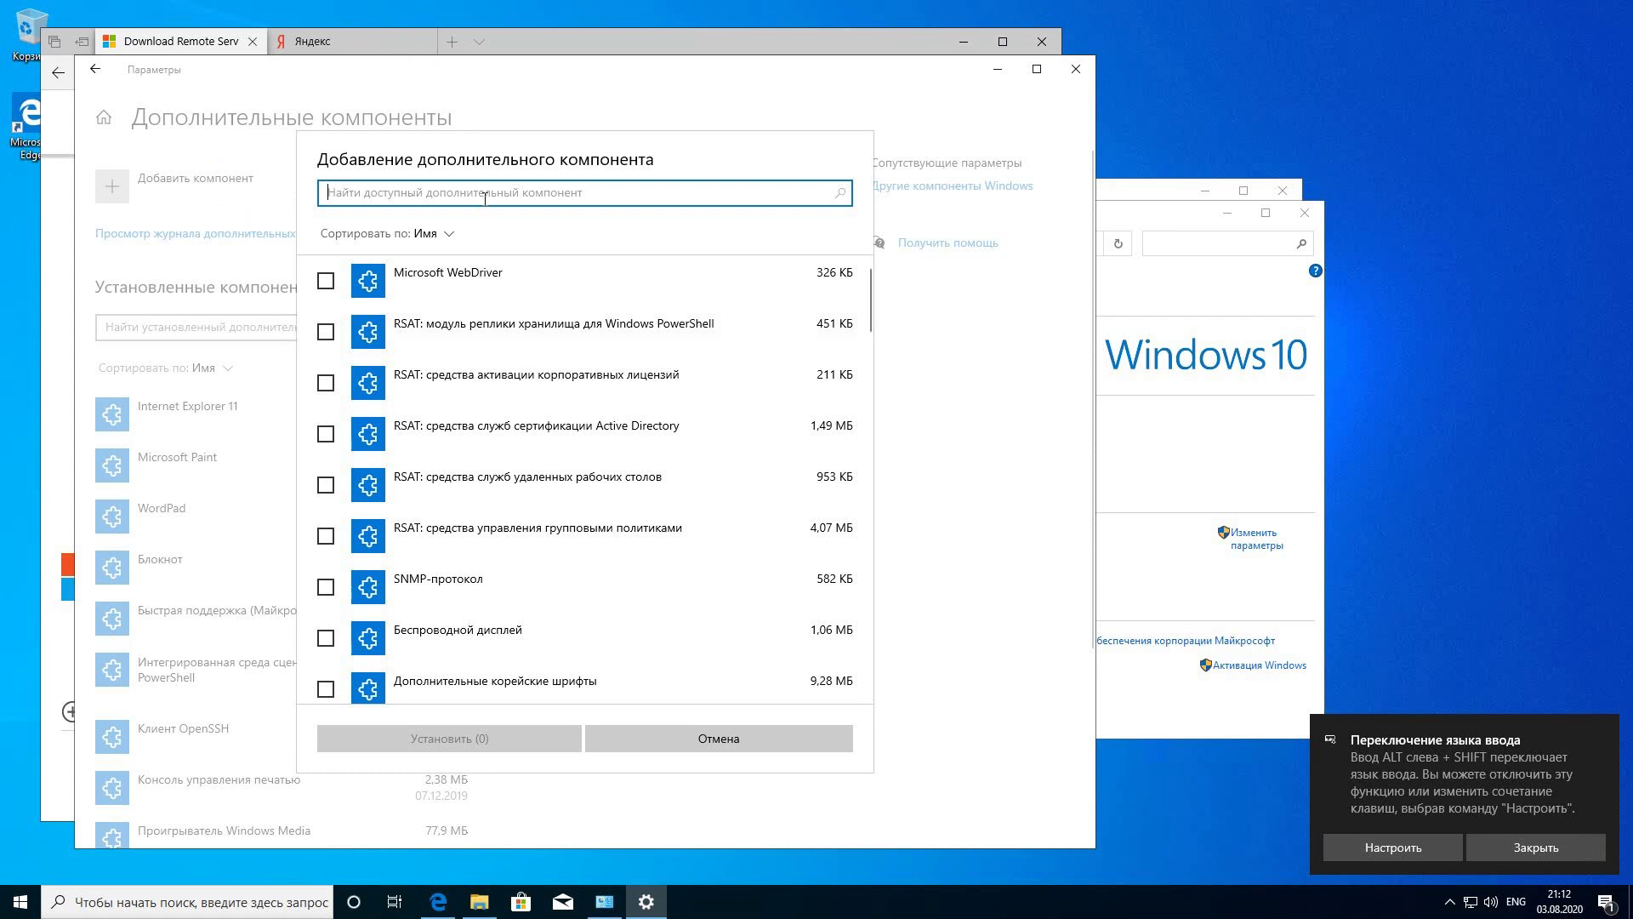
pyautogui.write('rsat')
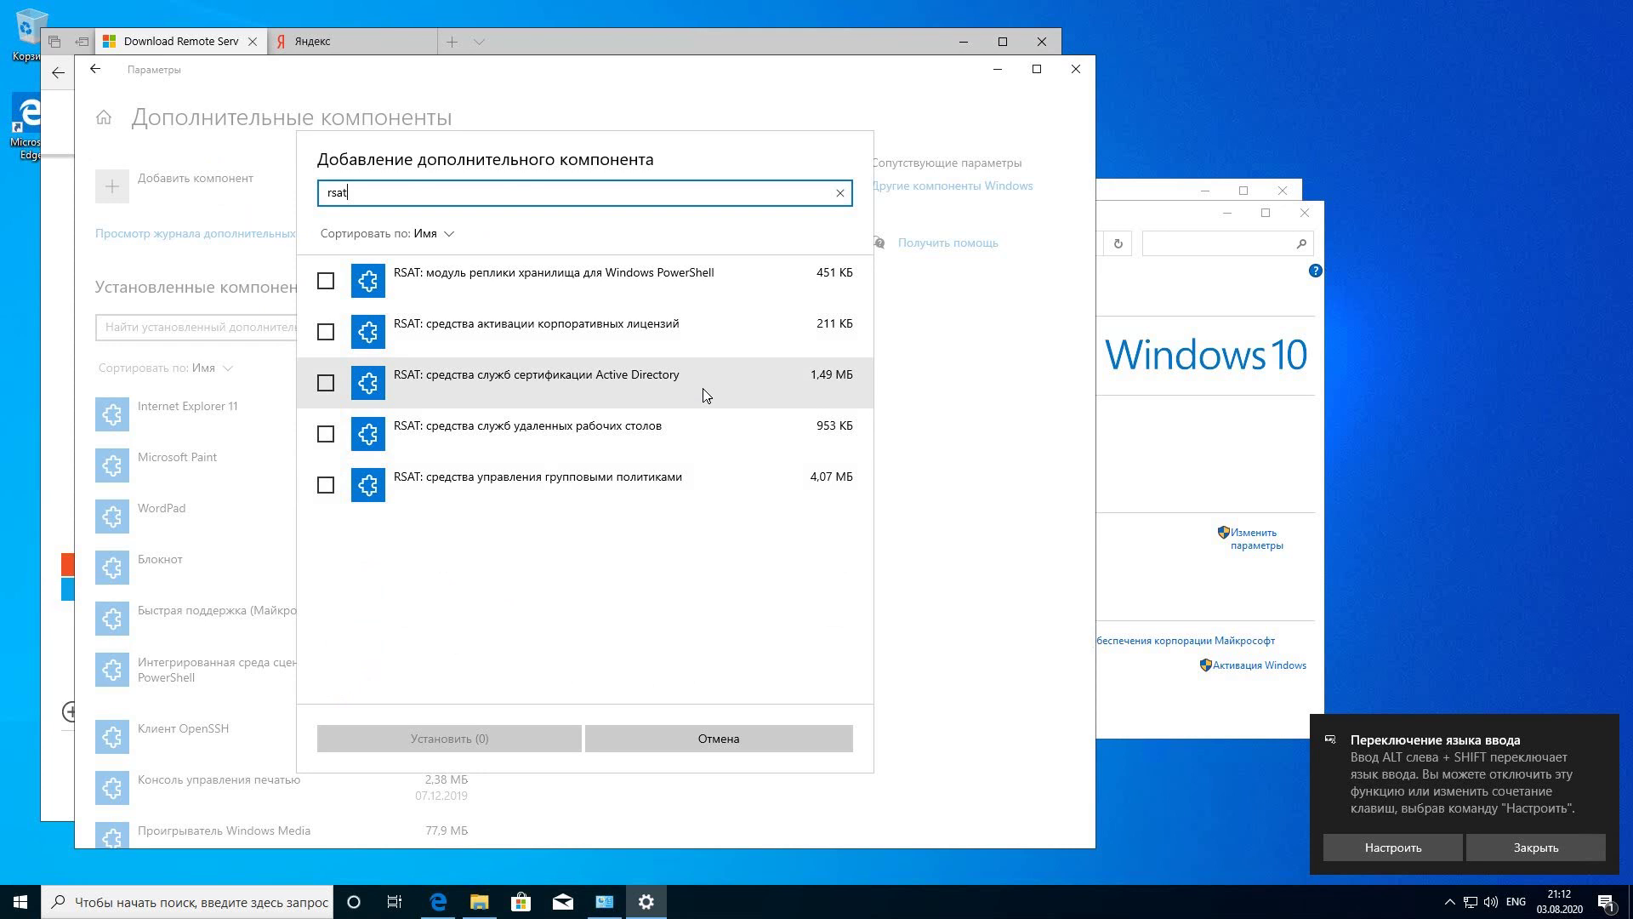
pyautogui.click(738, 736)
pyautogui.click(1075, 69)
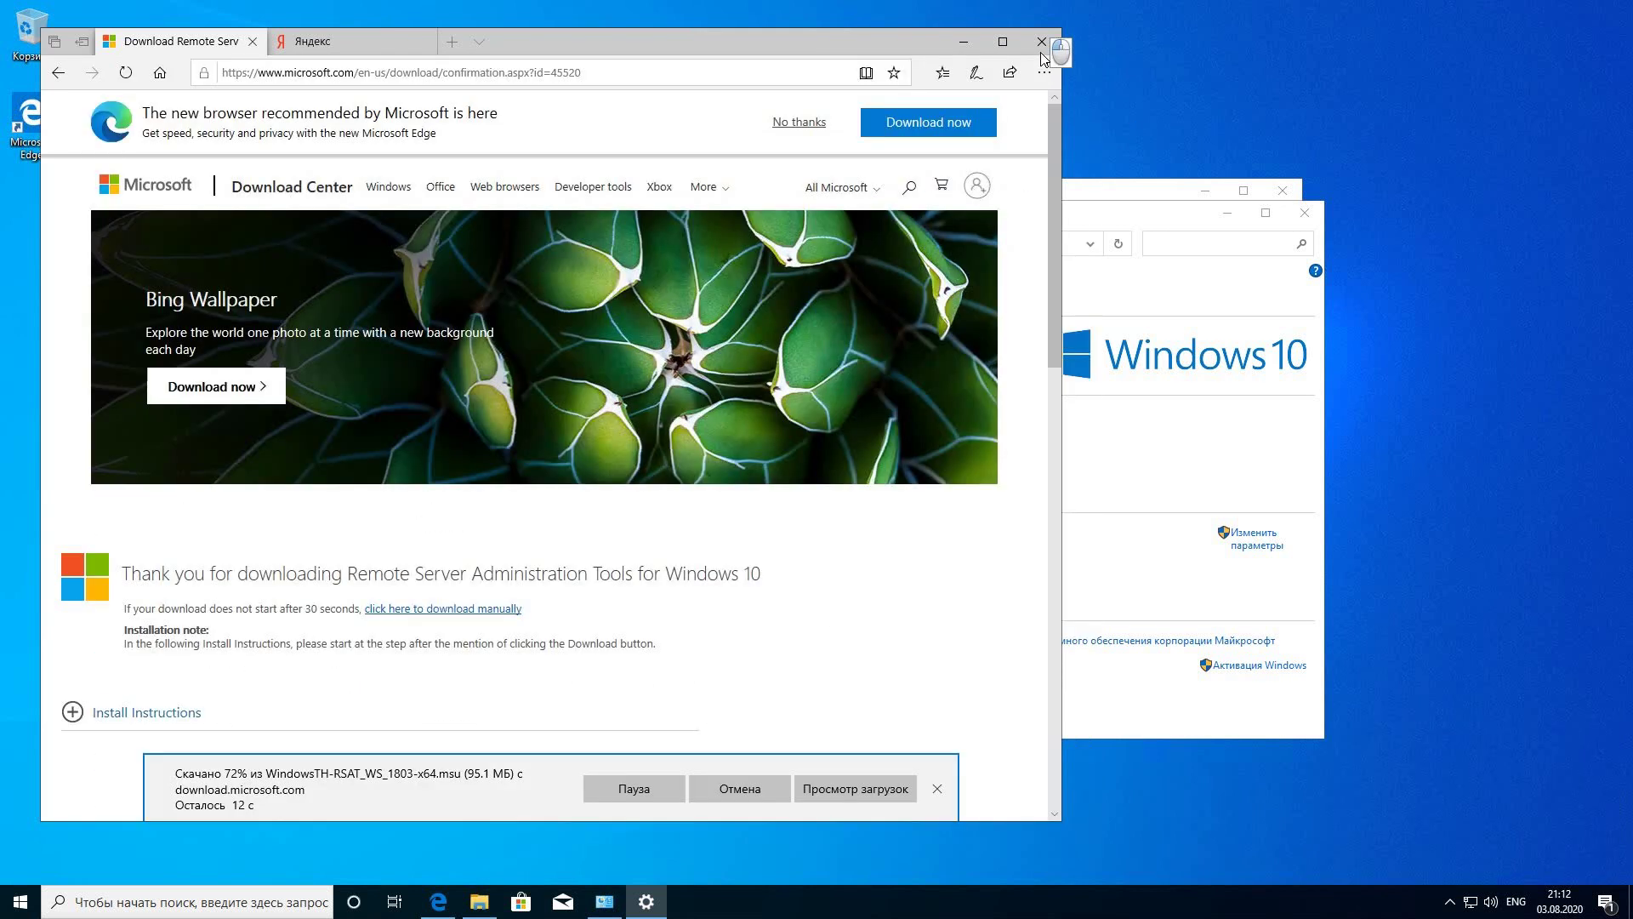
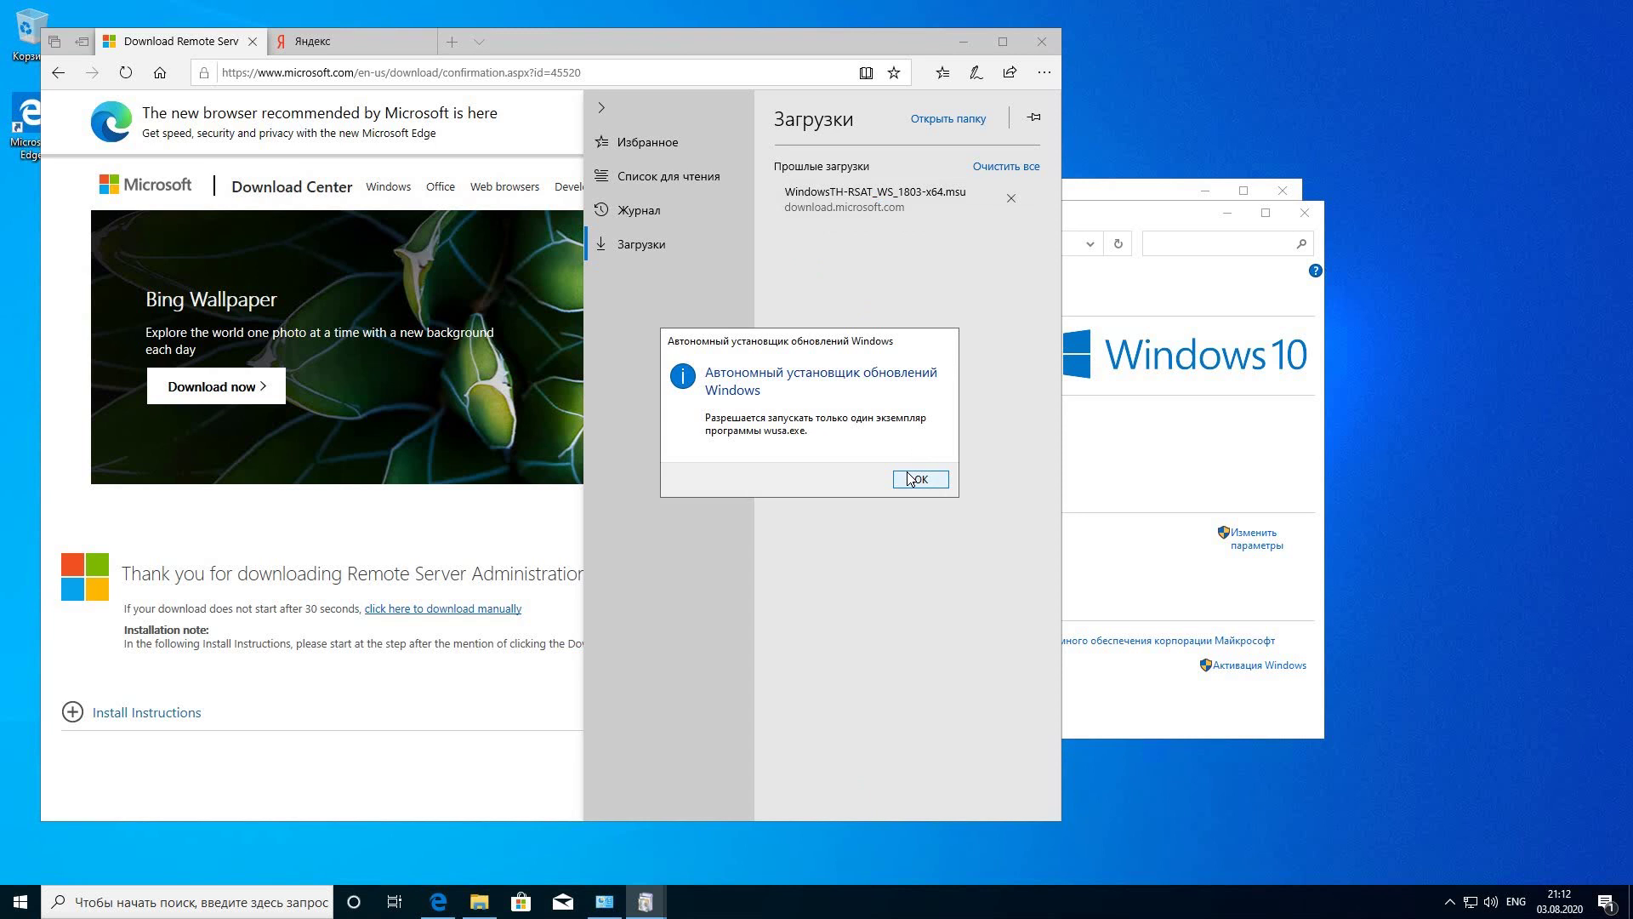
# Step: Confirm installing the RSAT update KB2693643 and move its progress window aside
pyautogui.click(911, 479)
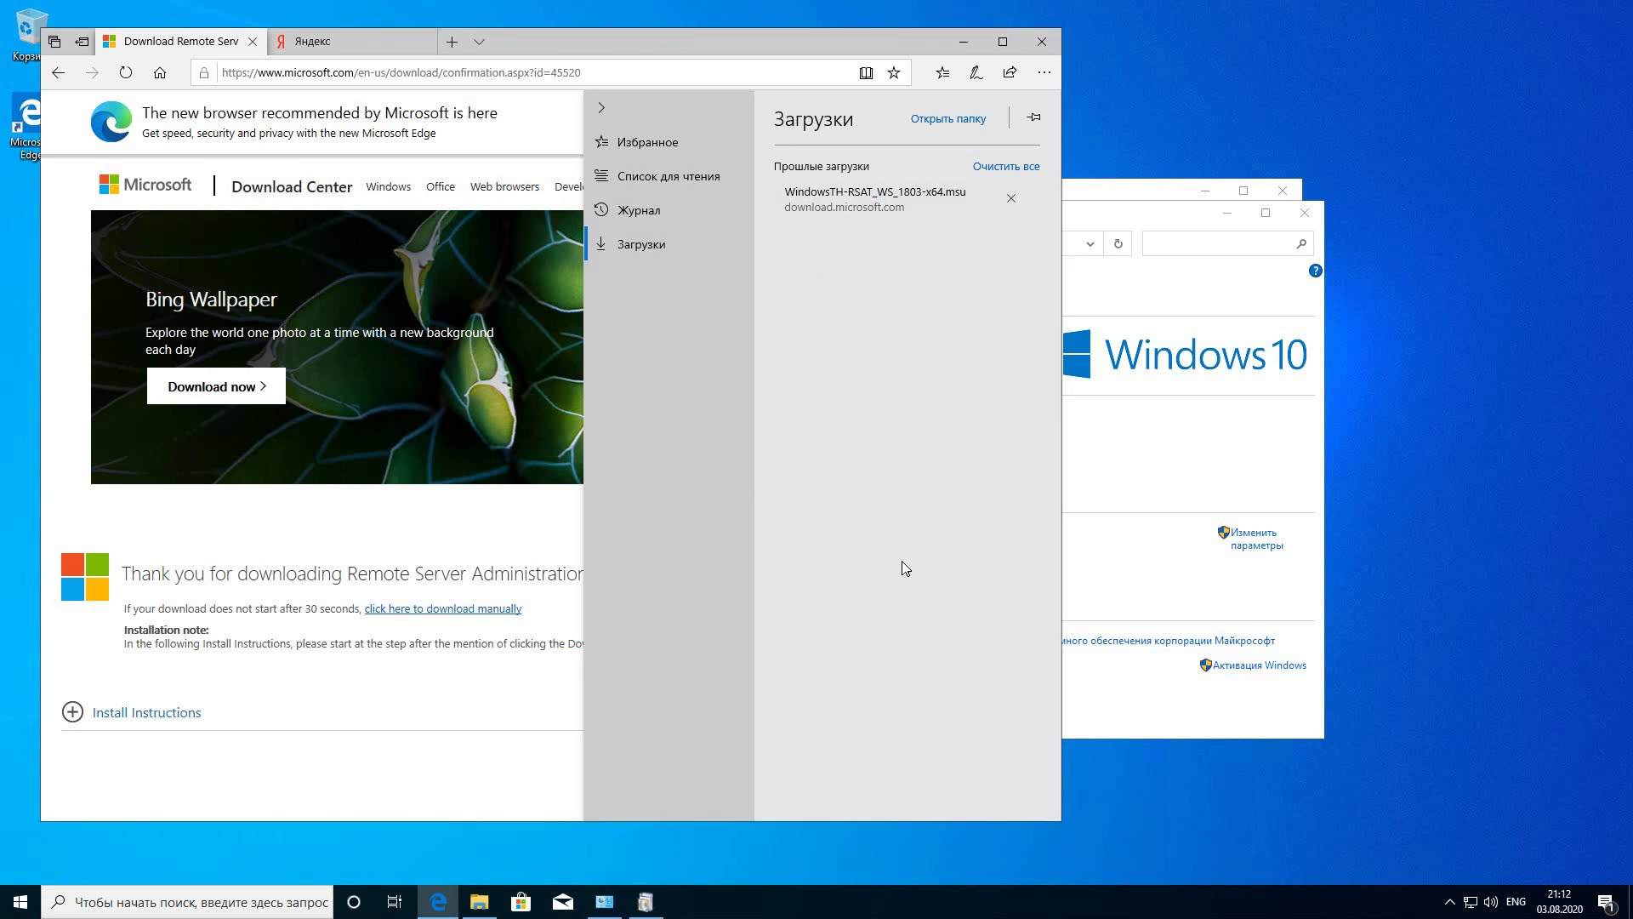
pyautogui.click(646, 902)
pyautogui.click(859, 493)
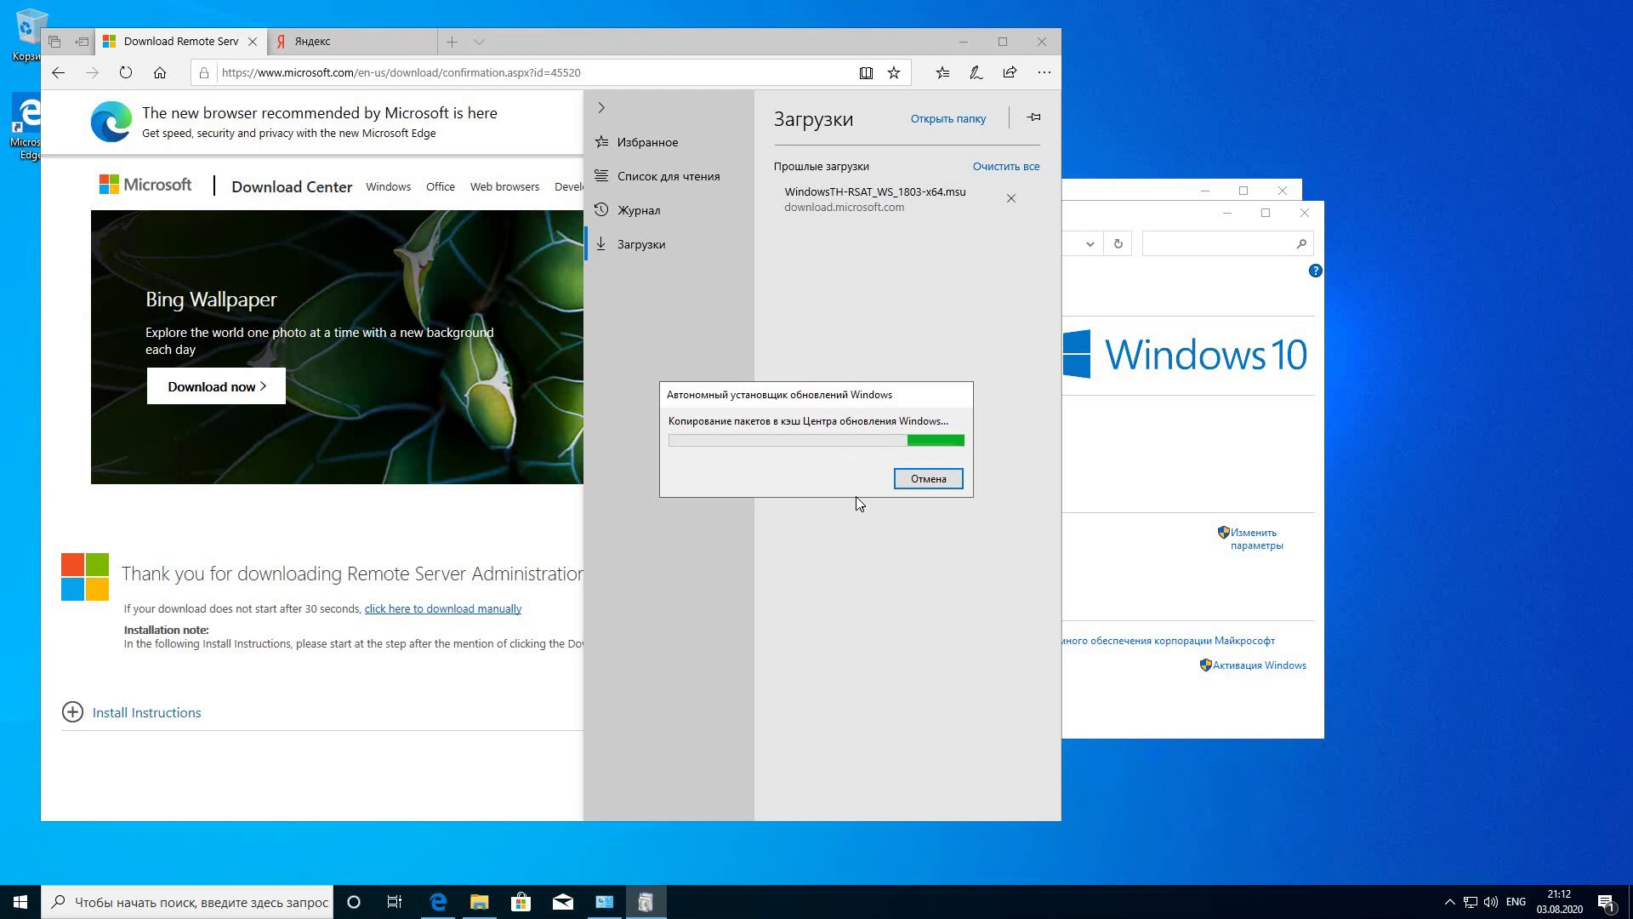
pyautogui.moveTo(821, 396); pyautogui.dragTo(1407, 546)
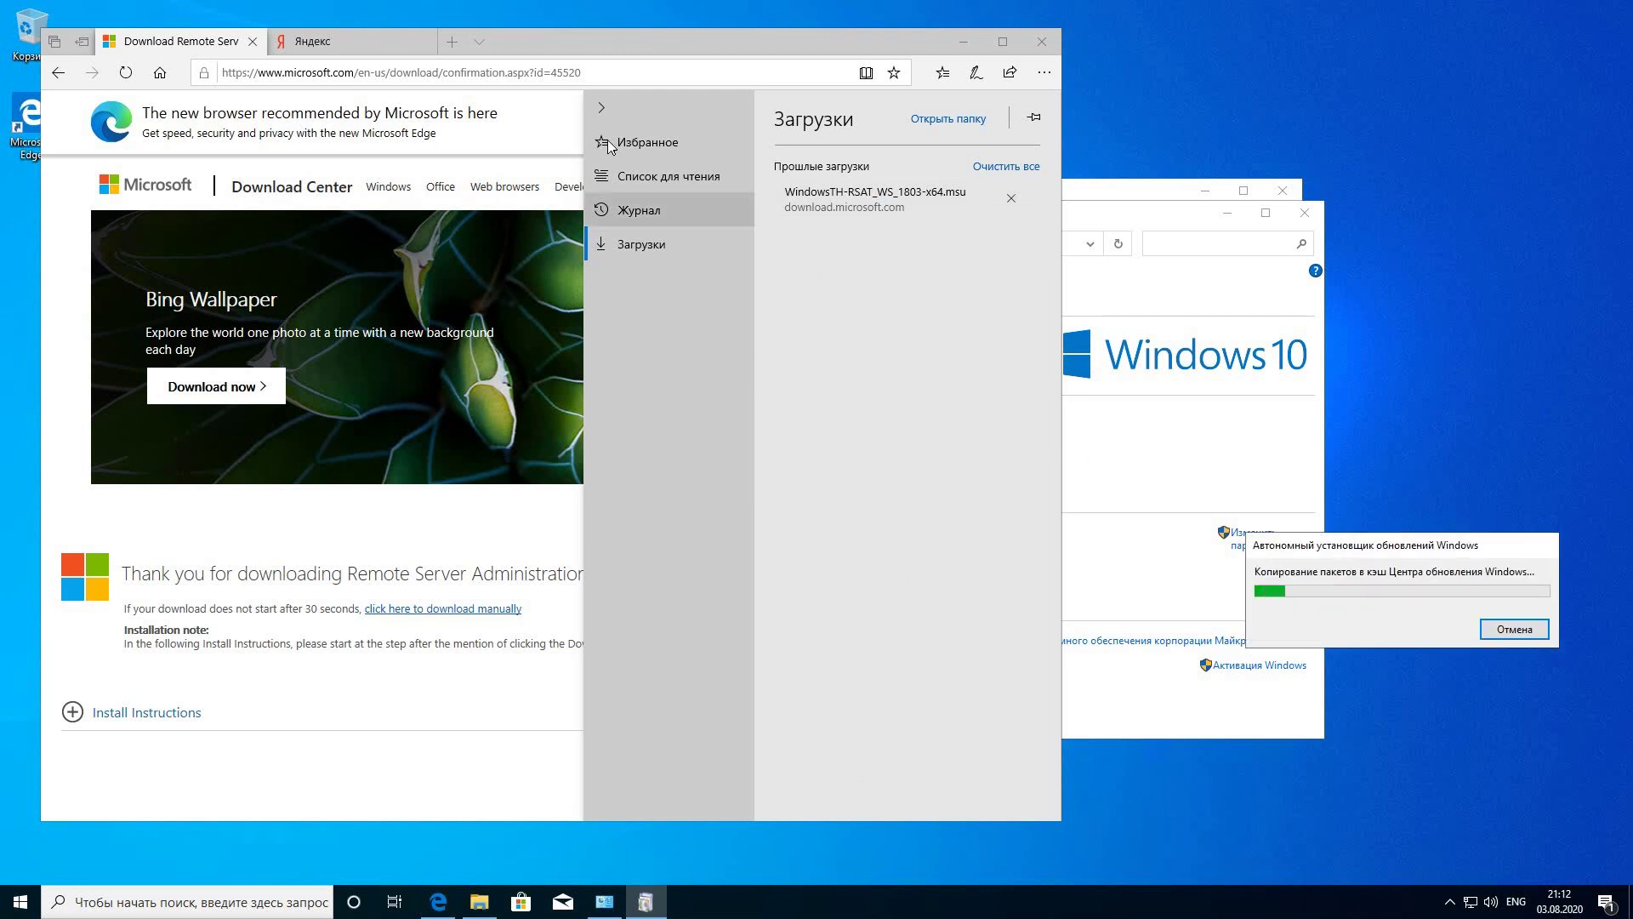
pyautogui.click(321, 72)
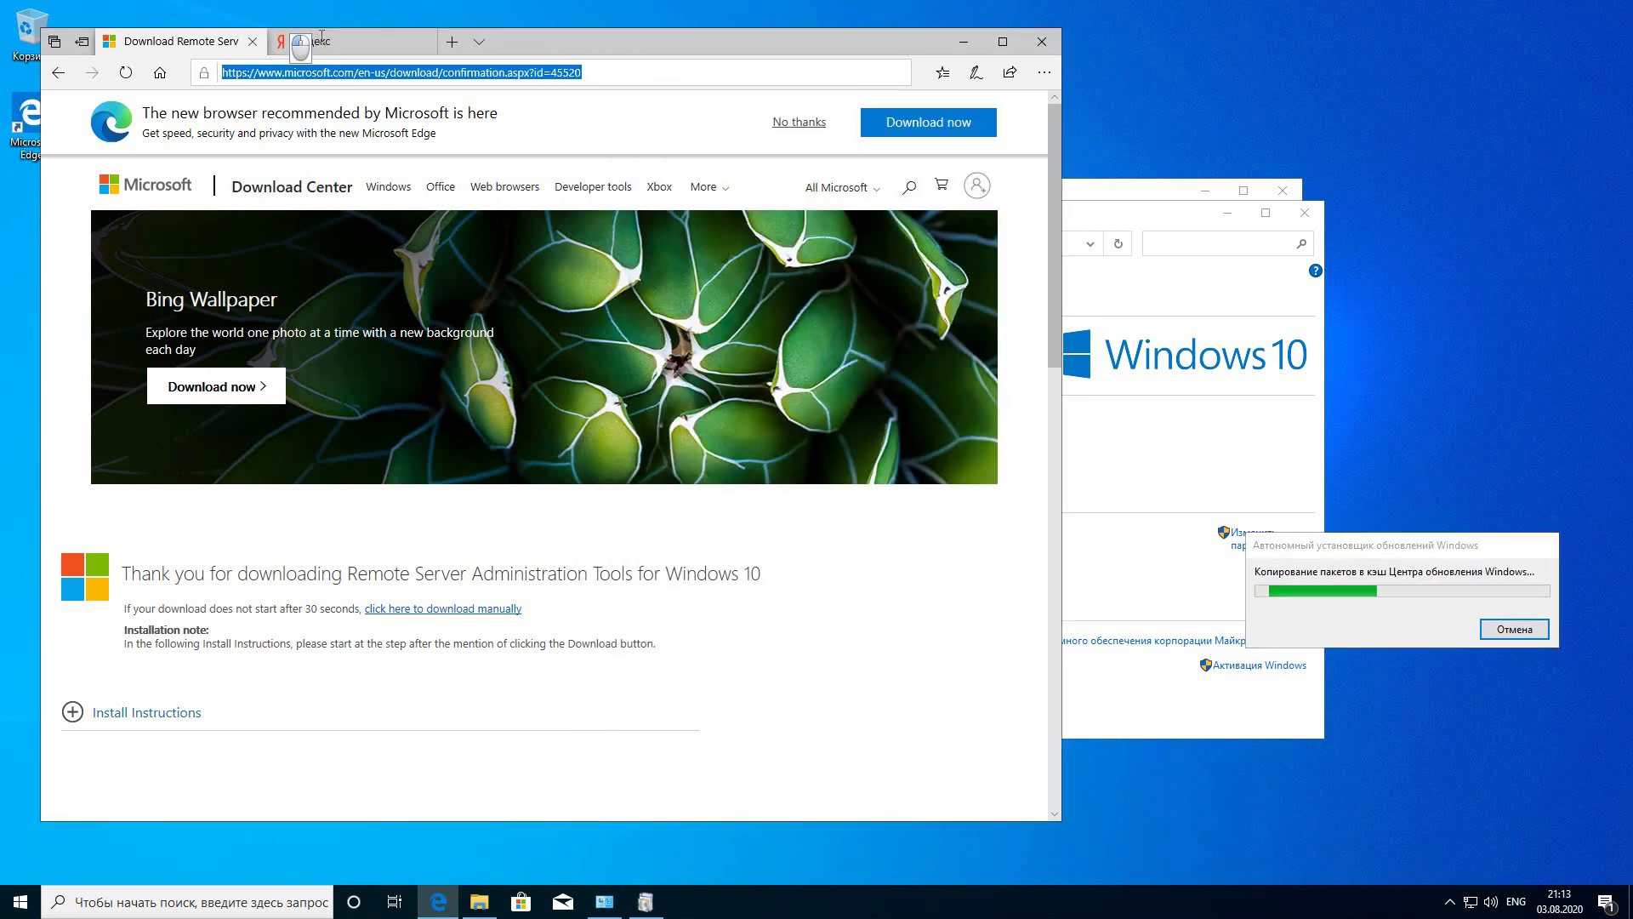
# Step: Search Yandex for 'putty'
pyautogui.click(321, 39)
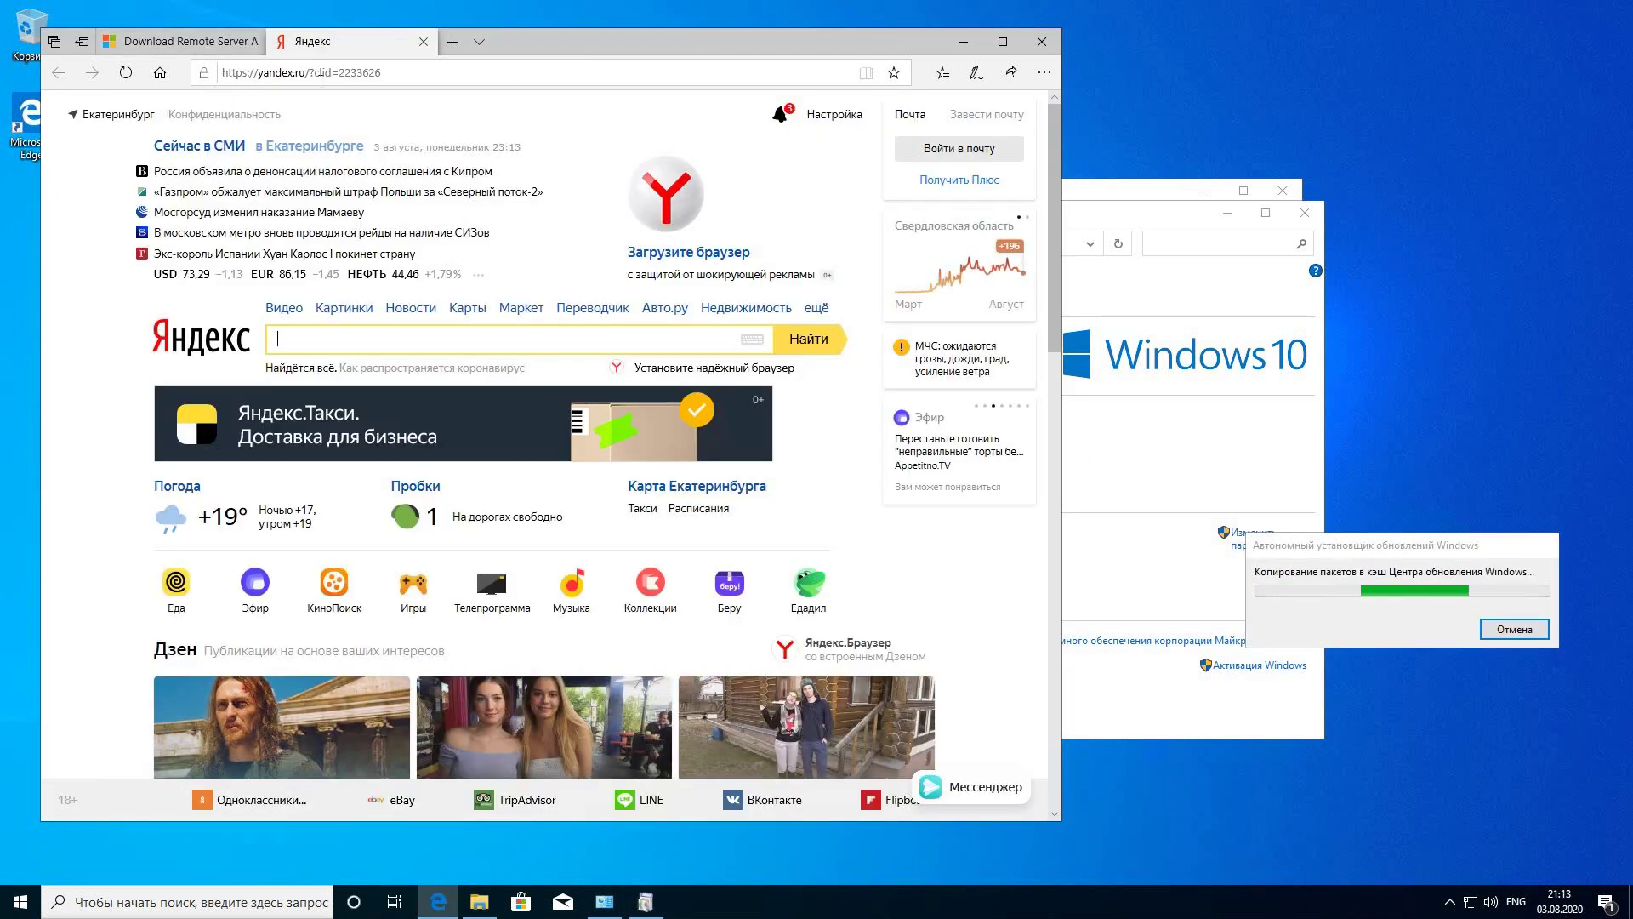
pyautogui.write('pu')
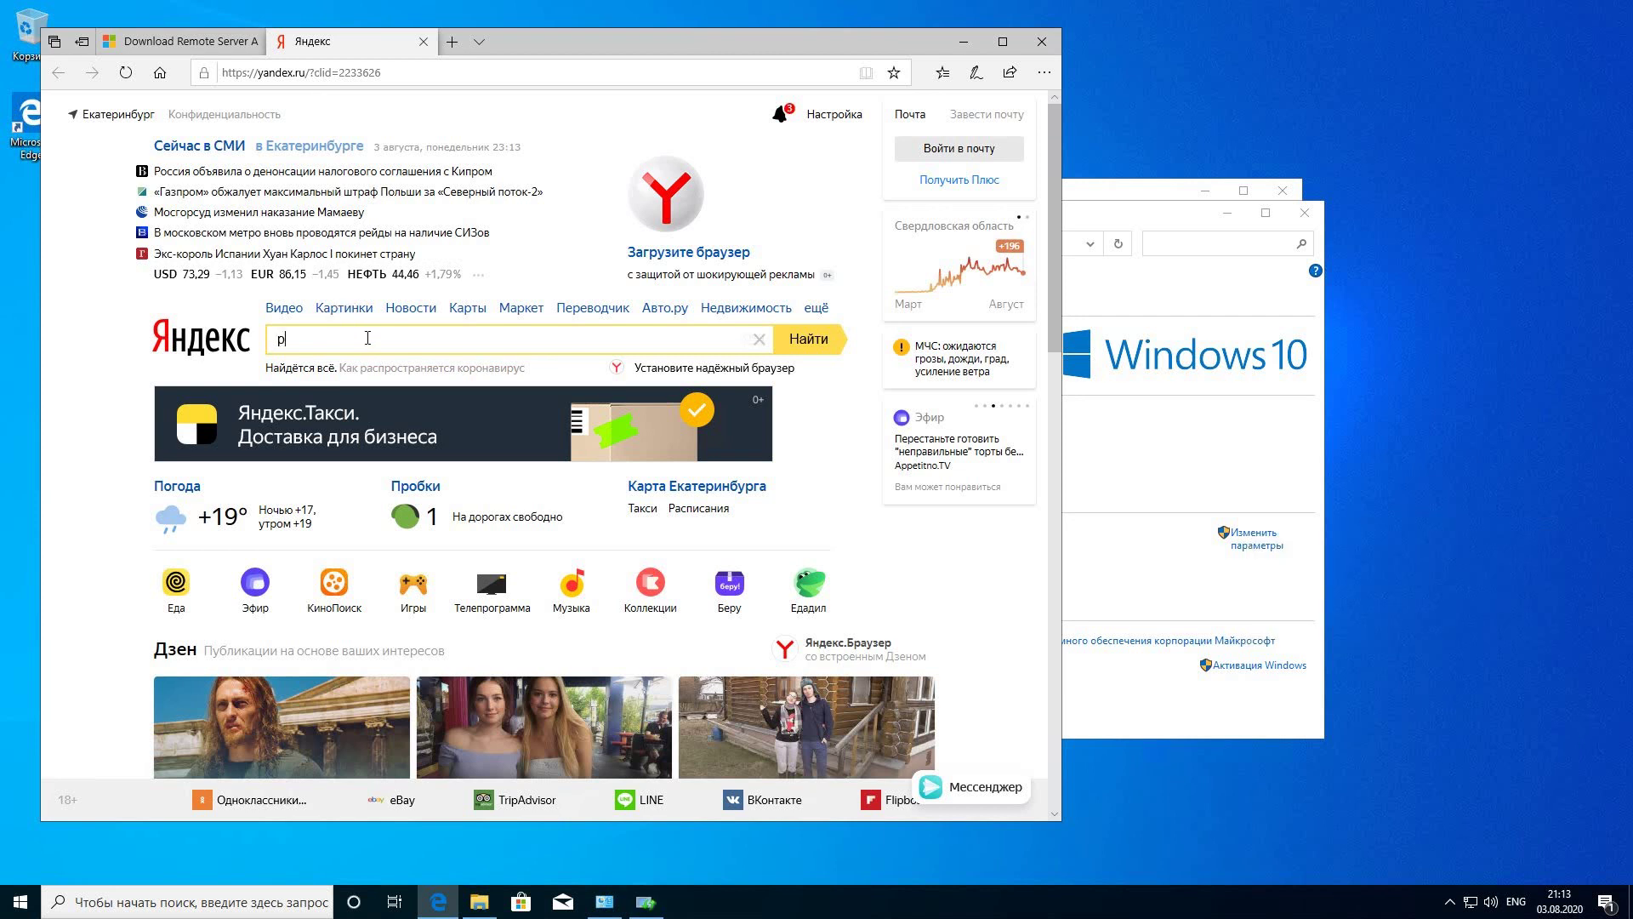
pyautogui.write('tty')
pyautogui.press('Return')
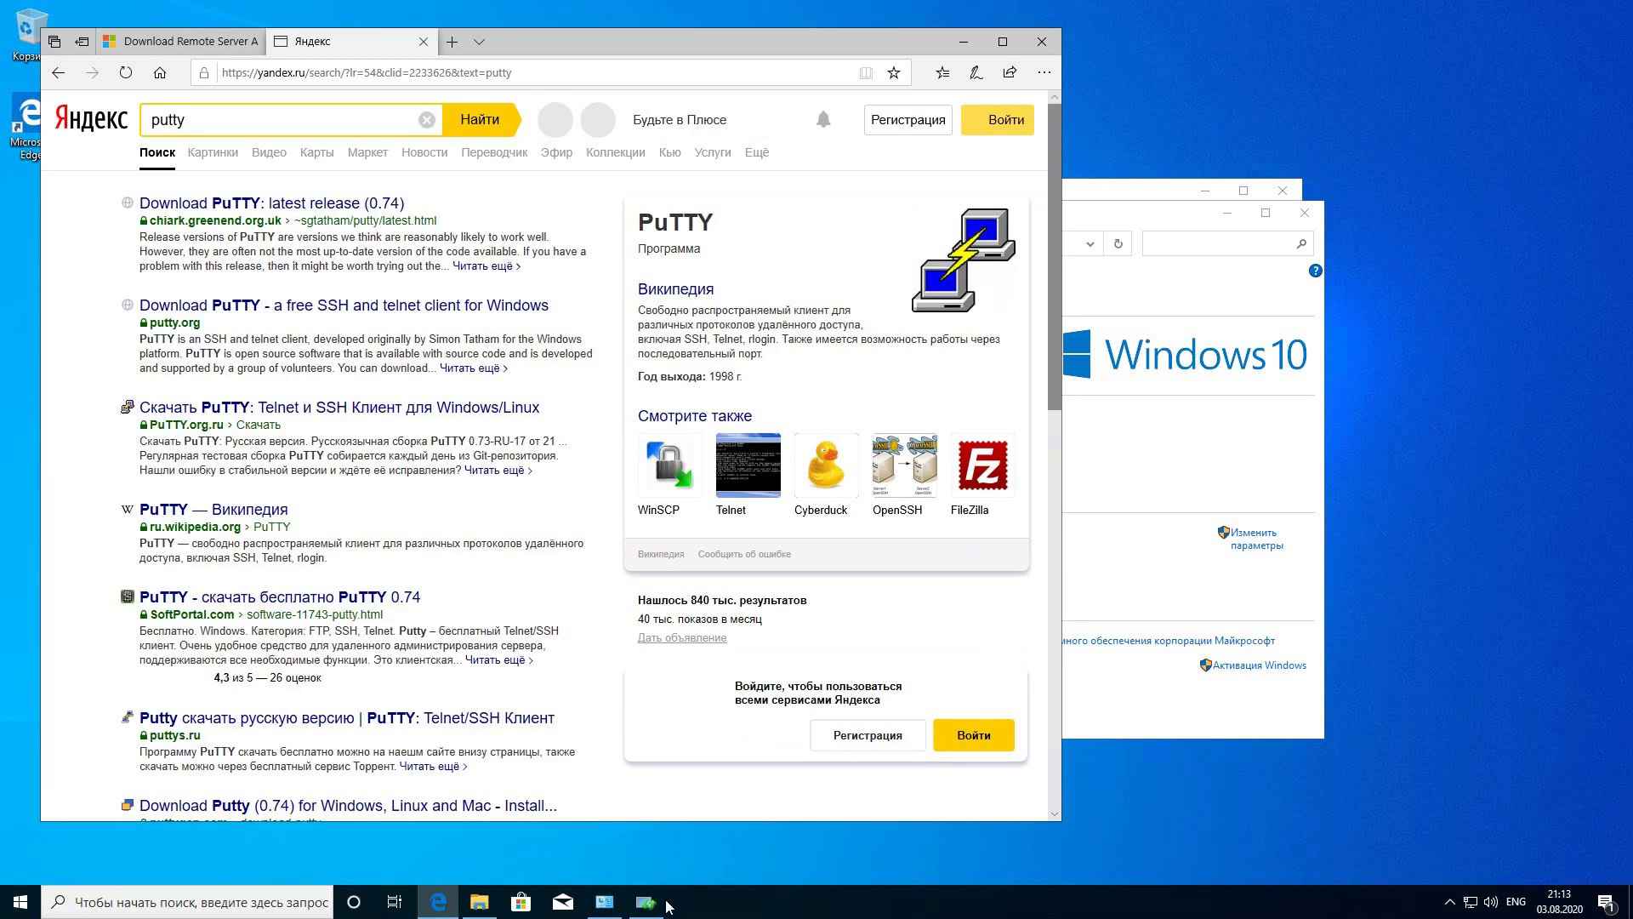
# Step: Accept the RSAT update terms, then open the putty.org result in a new tab
pyautogui.click(646, 903)
pyautogui.click(935, 587)
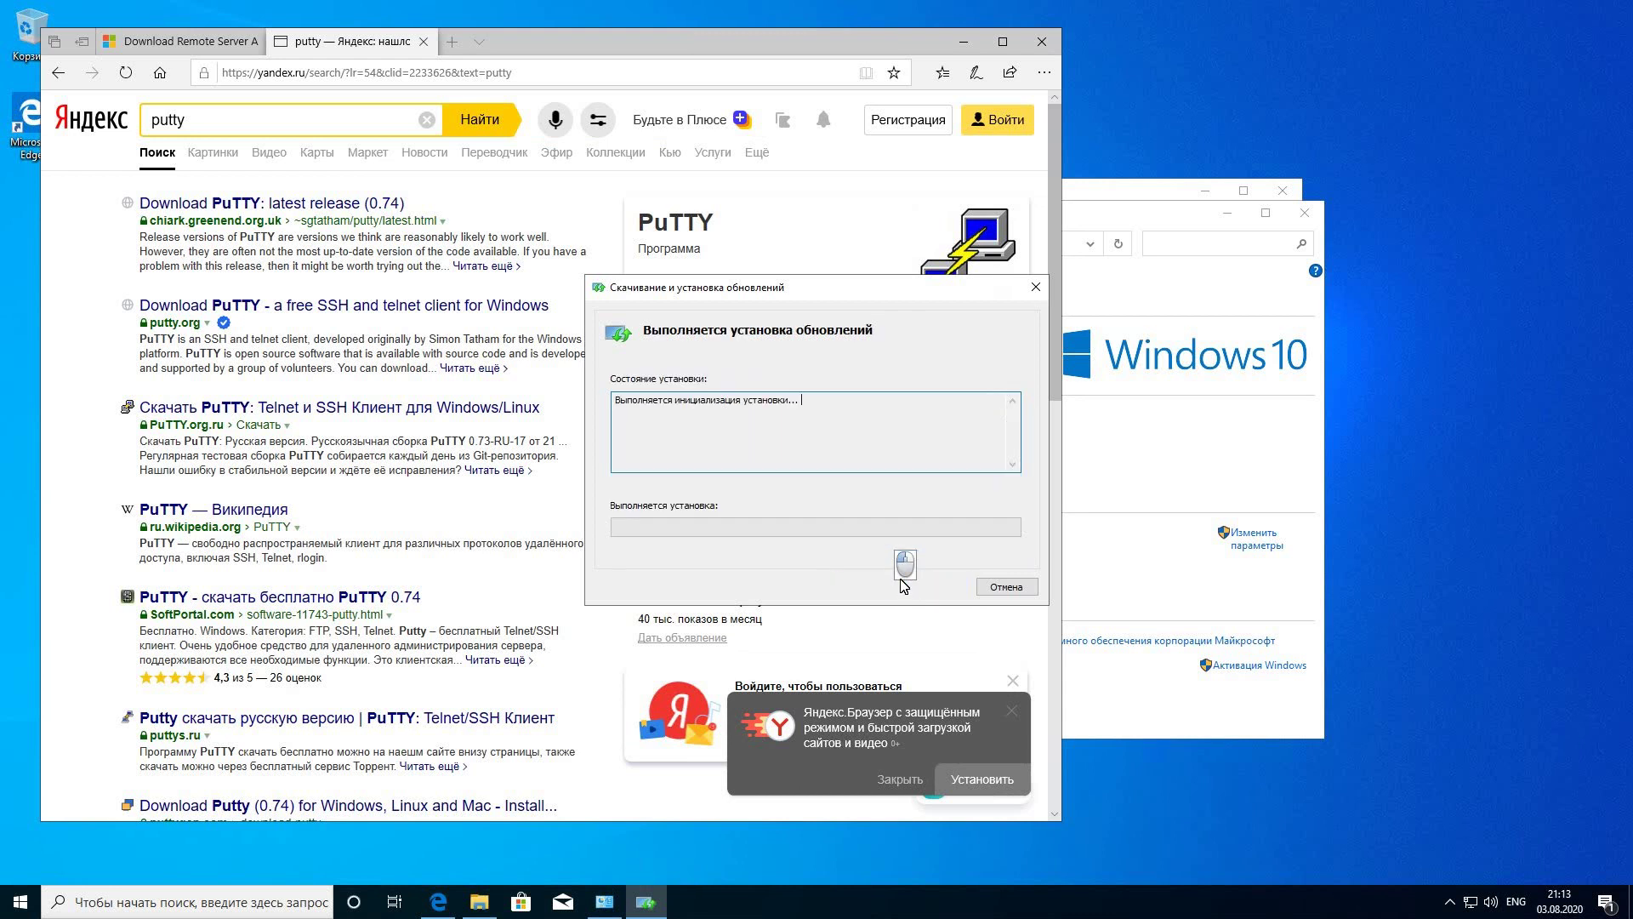
pyautogui.moveTo(775, 291); pyautogui.dragTo(1260, 449)
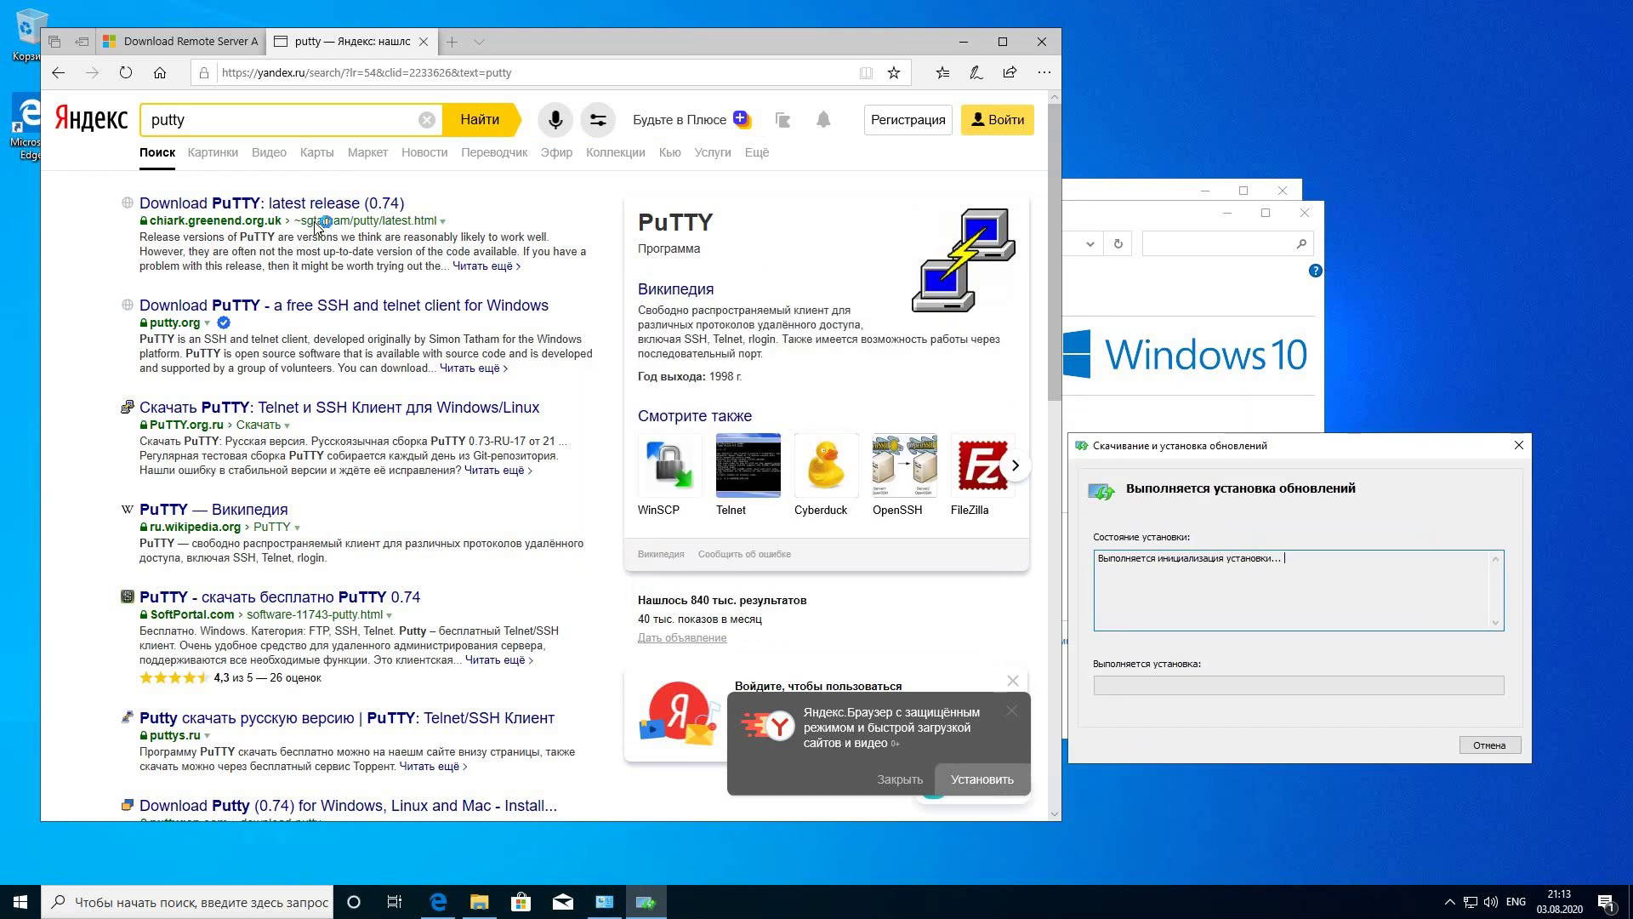
pyautogui.middleClick(251, 305)
pyautogui.hotkey('ctrl', 'Tab')
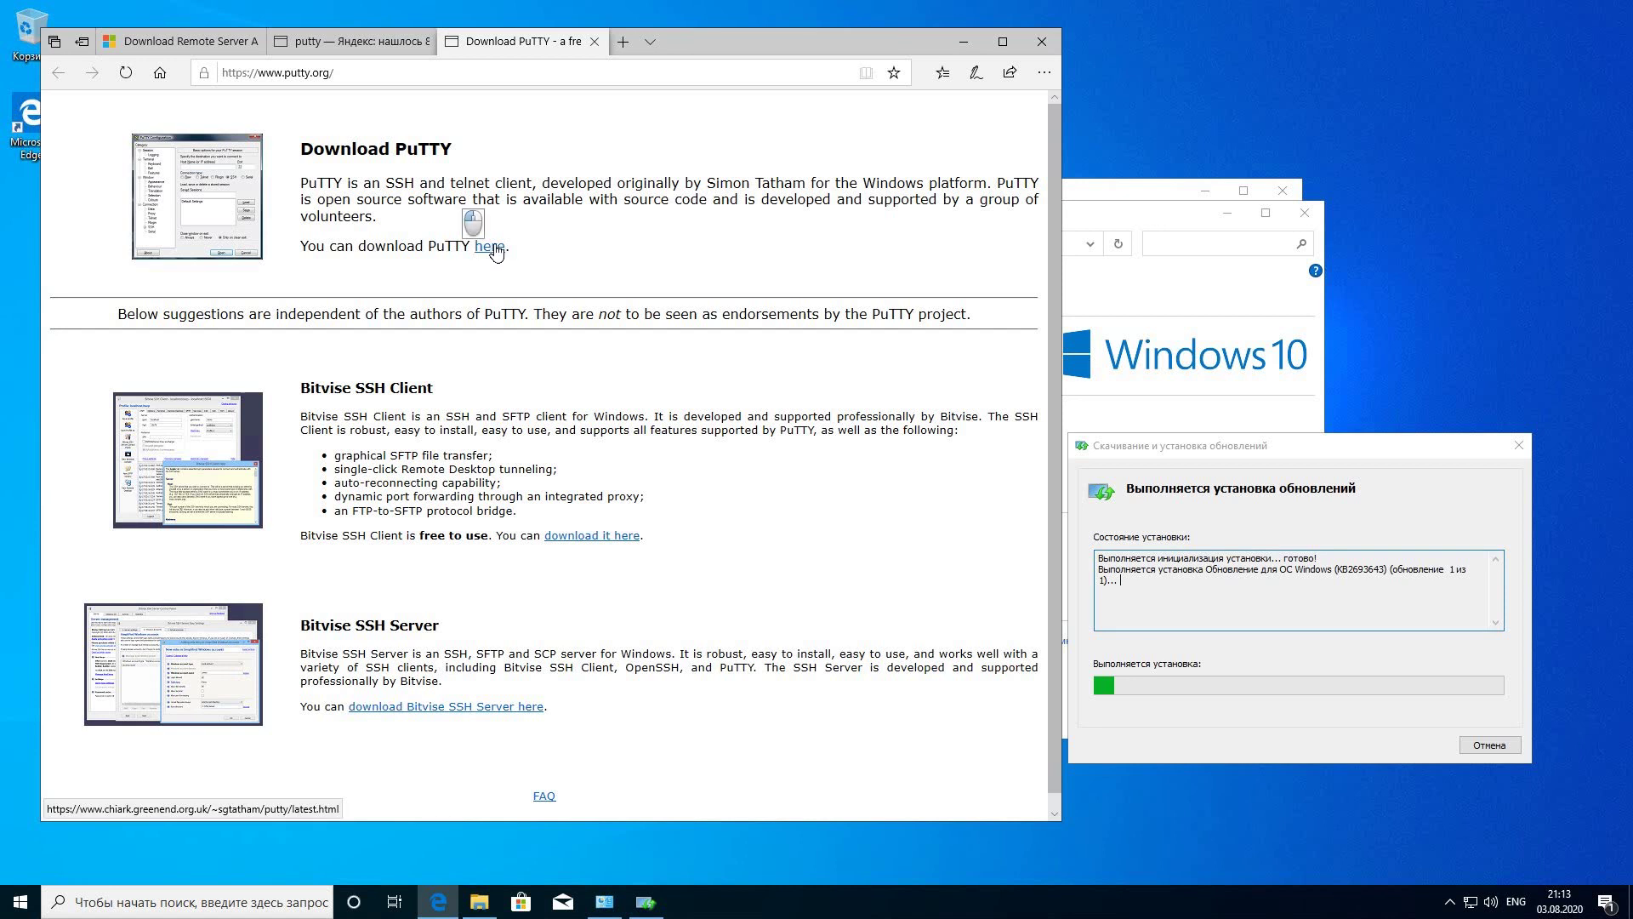
# Step: Download and run the 64-bit PuTTY 0.74 MSI installer from the latest release page
pyautogui.click(492, 248)
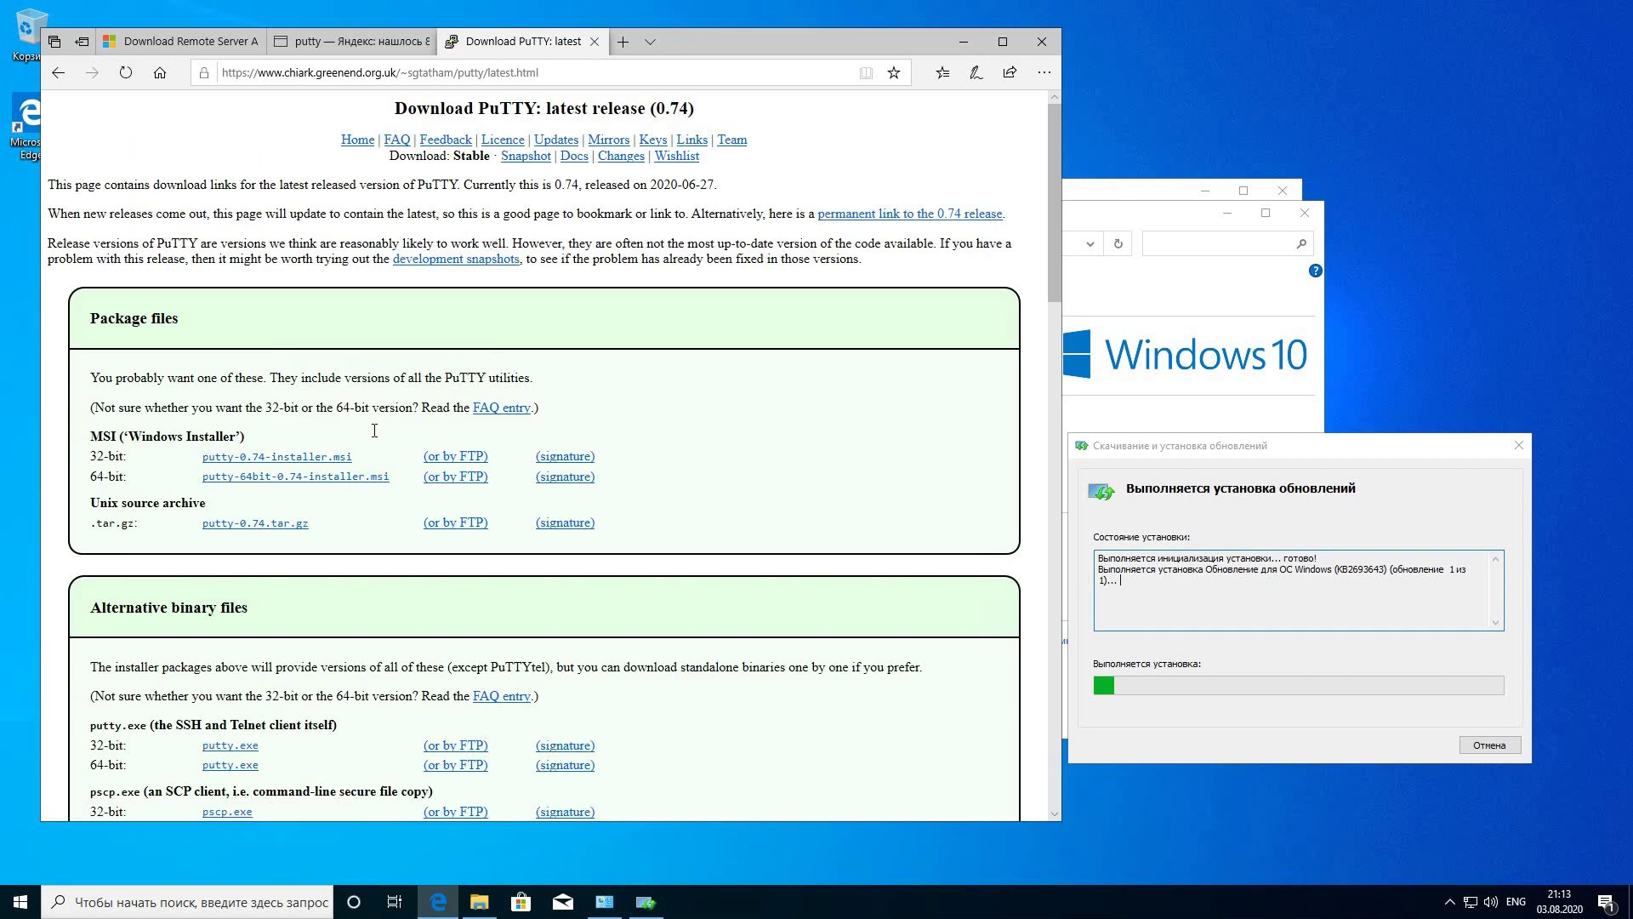
pyautogui.click(338, 476)
pyautogui.click(606, 796)
# Step: Complete the PuTTY setup wizard with the default install folder and close the README
pyautogui.click(694, 893)
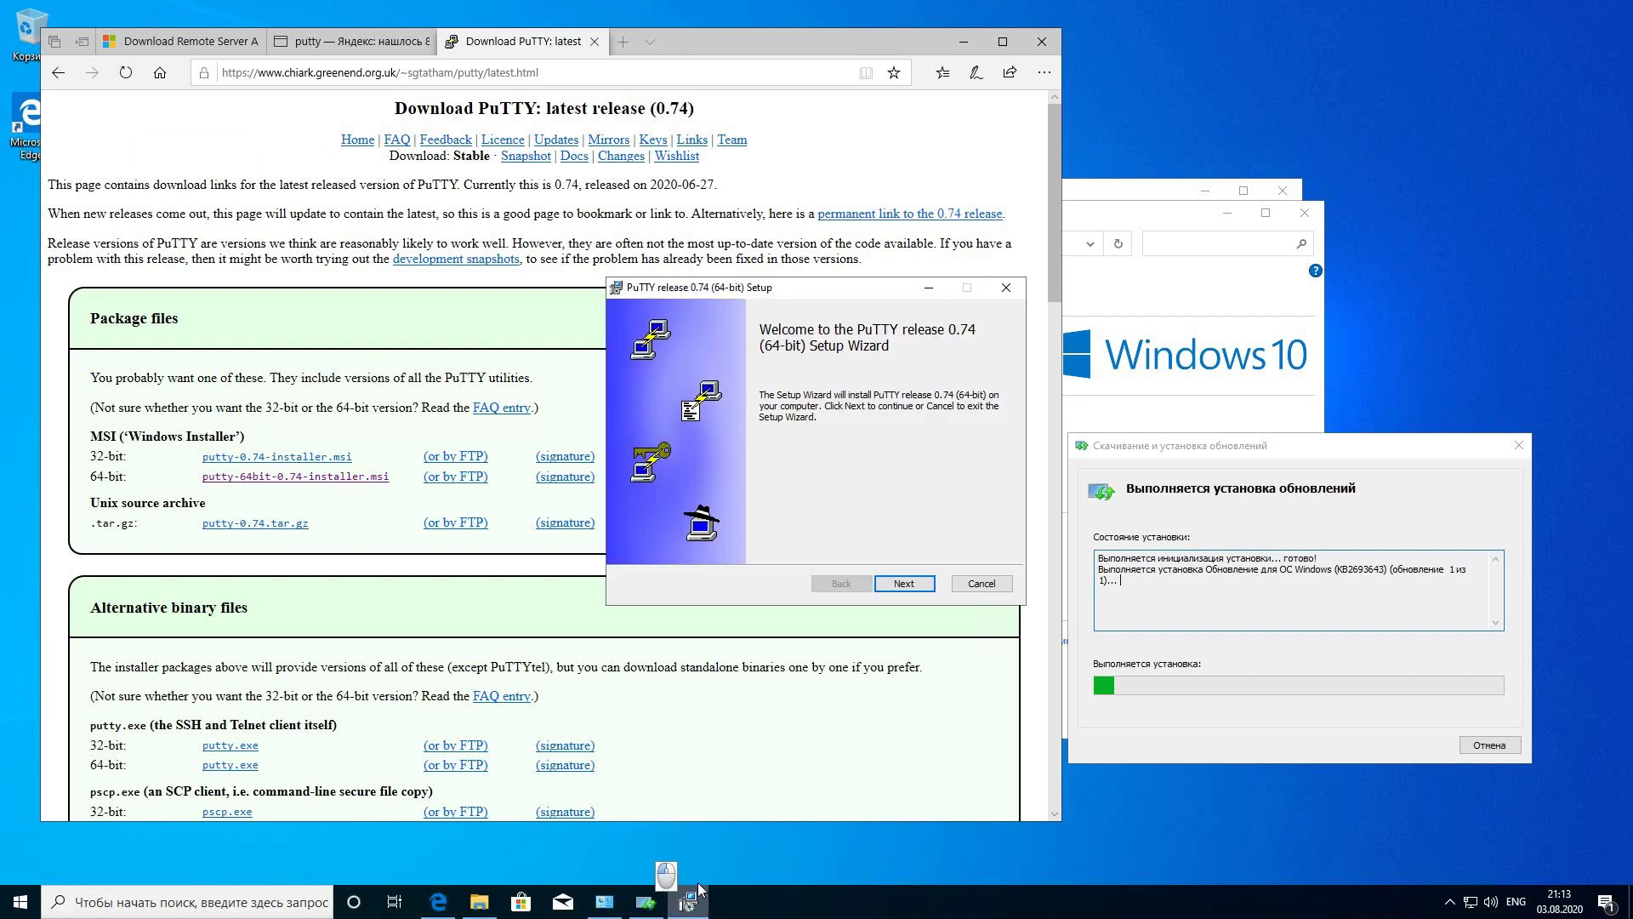
pyautogui.click(904, 585)
pyautogui.click(904, 585)
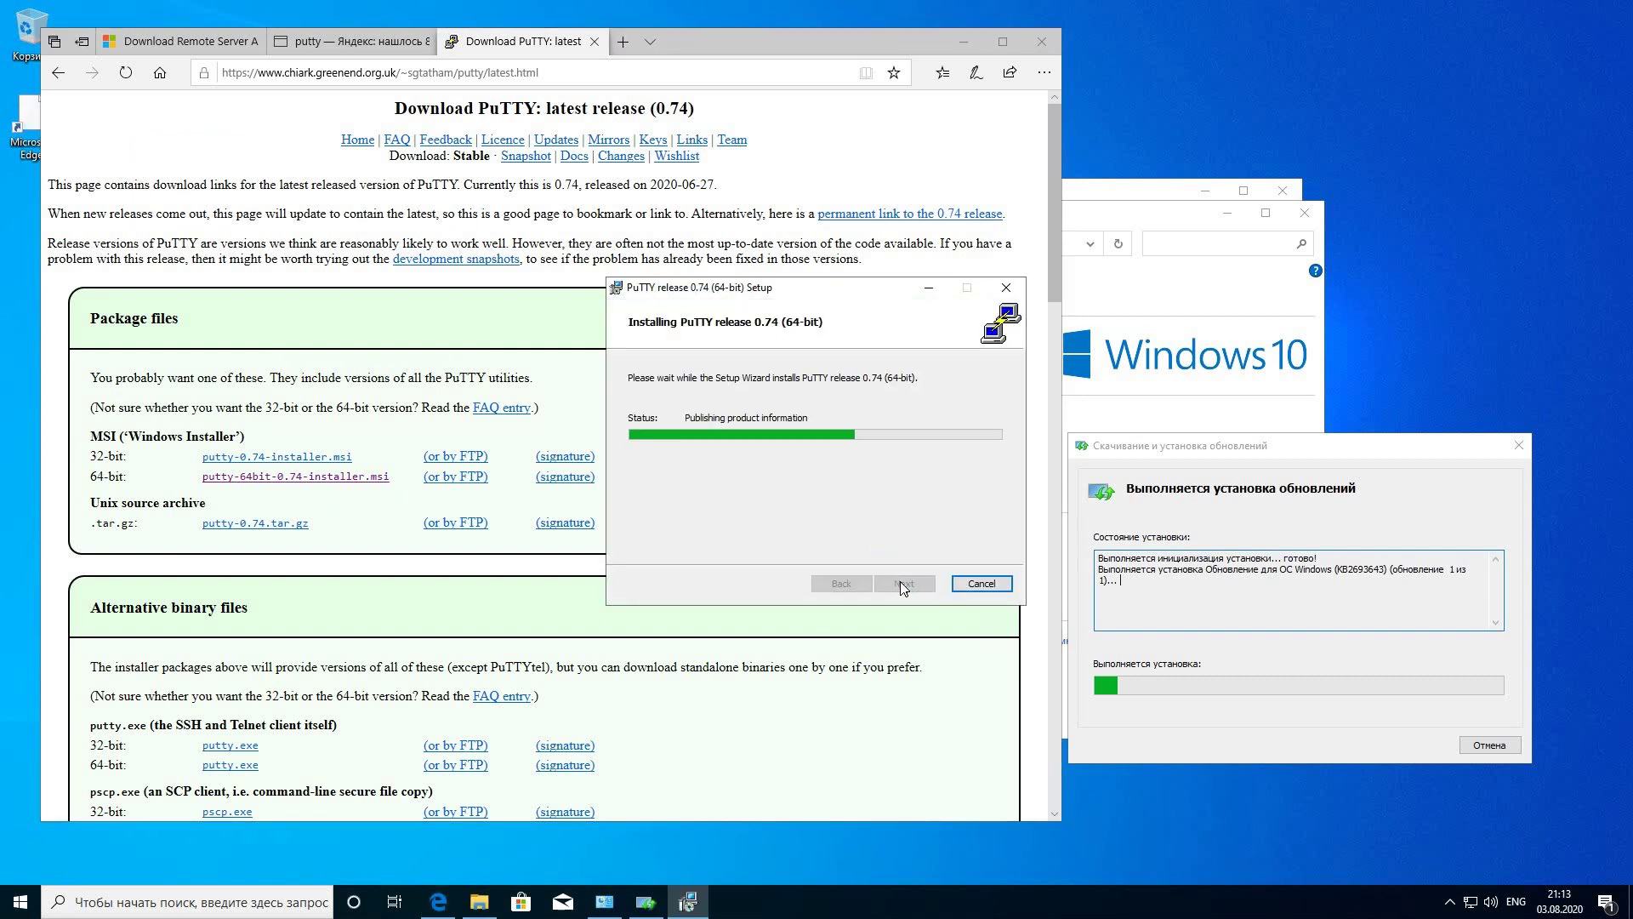
pyautogui.click(900, 583)
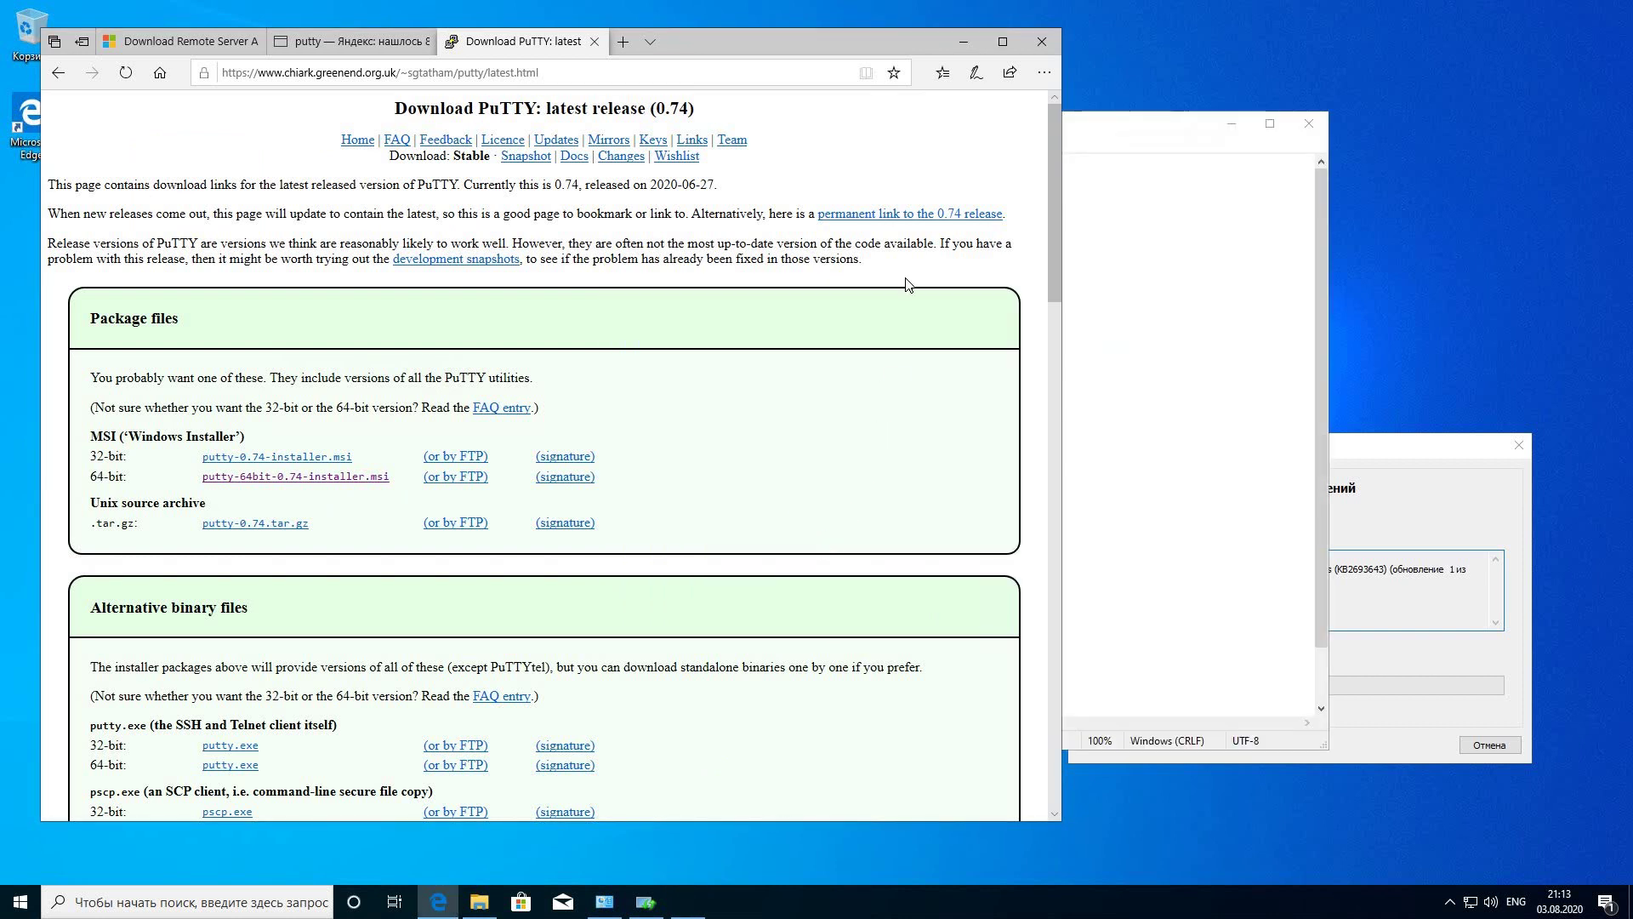
pyautogui.click(1303, 124)
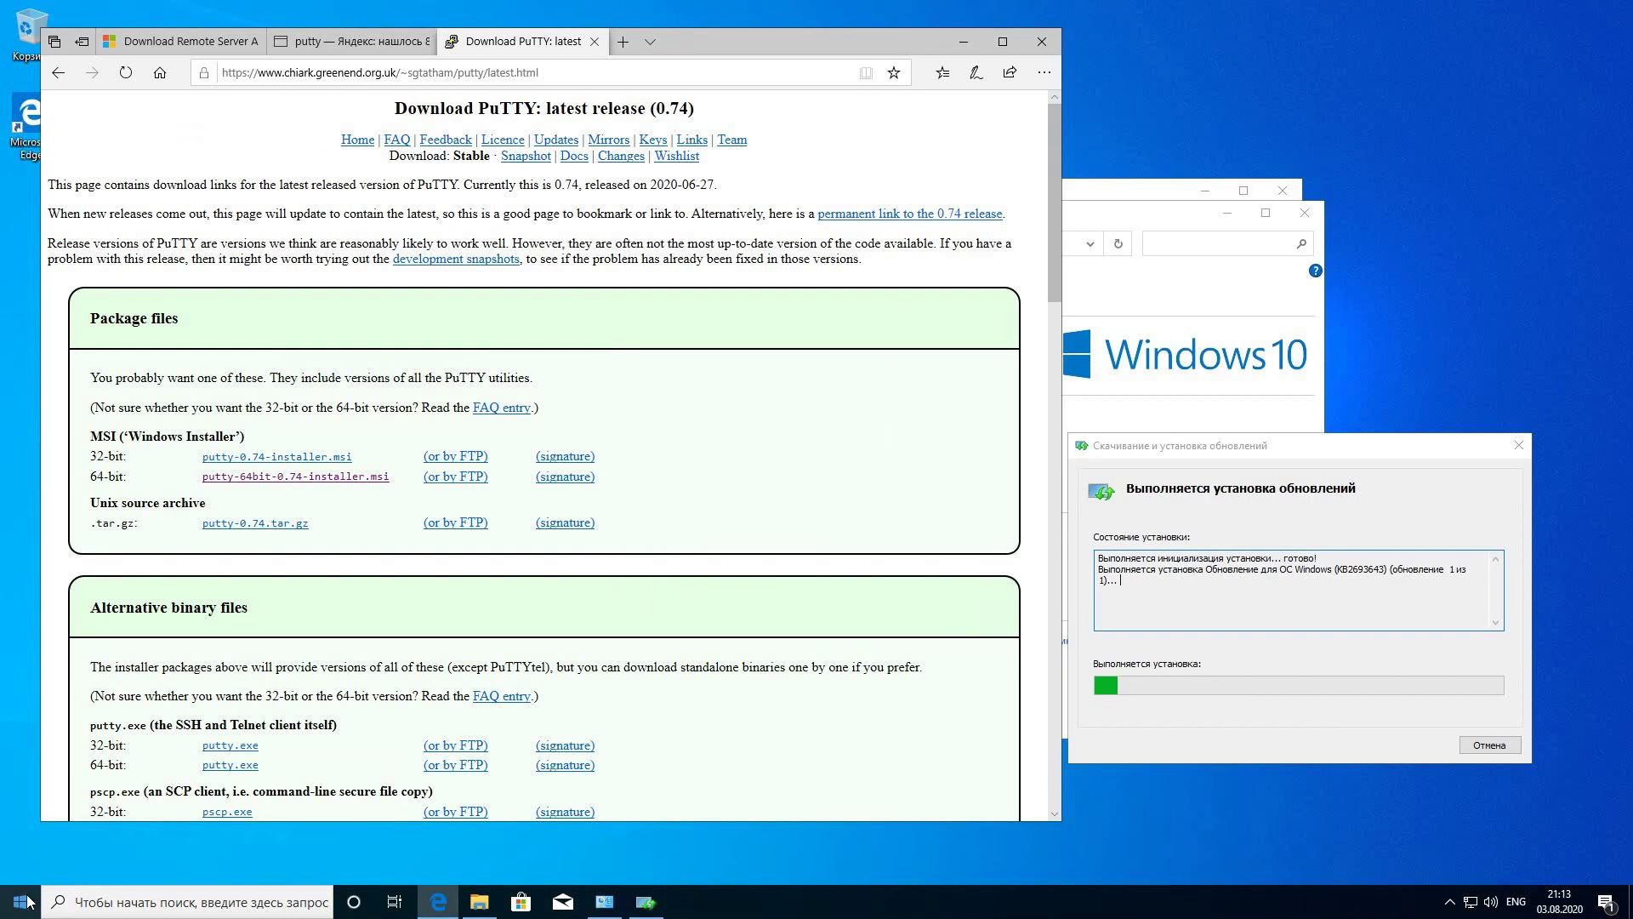
# Step: Launch PuTTY and open an SSH session to ag-dc-1, trusting its host key
pyautogui.click(21, 901)
pyautogui.write('putty')
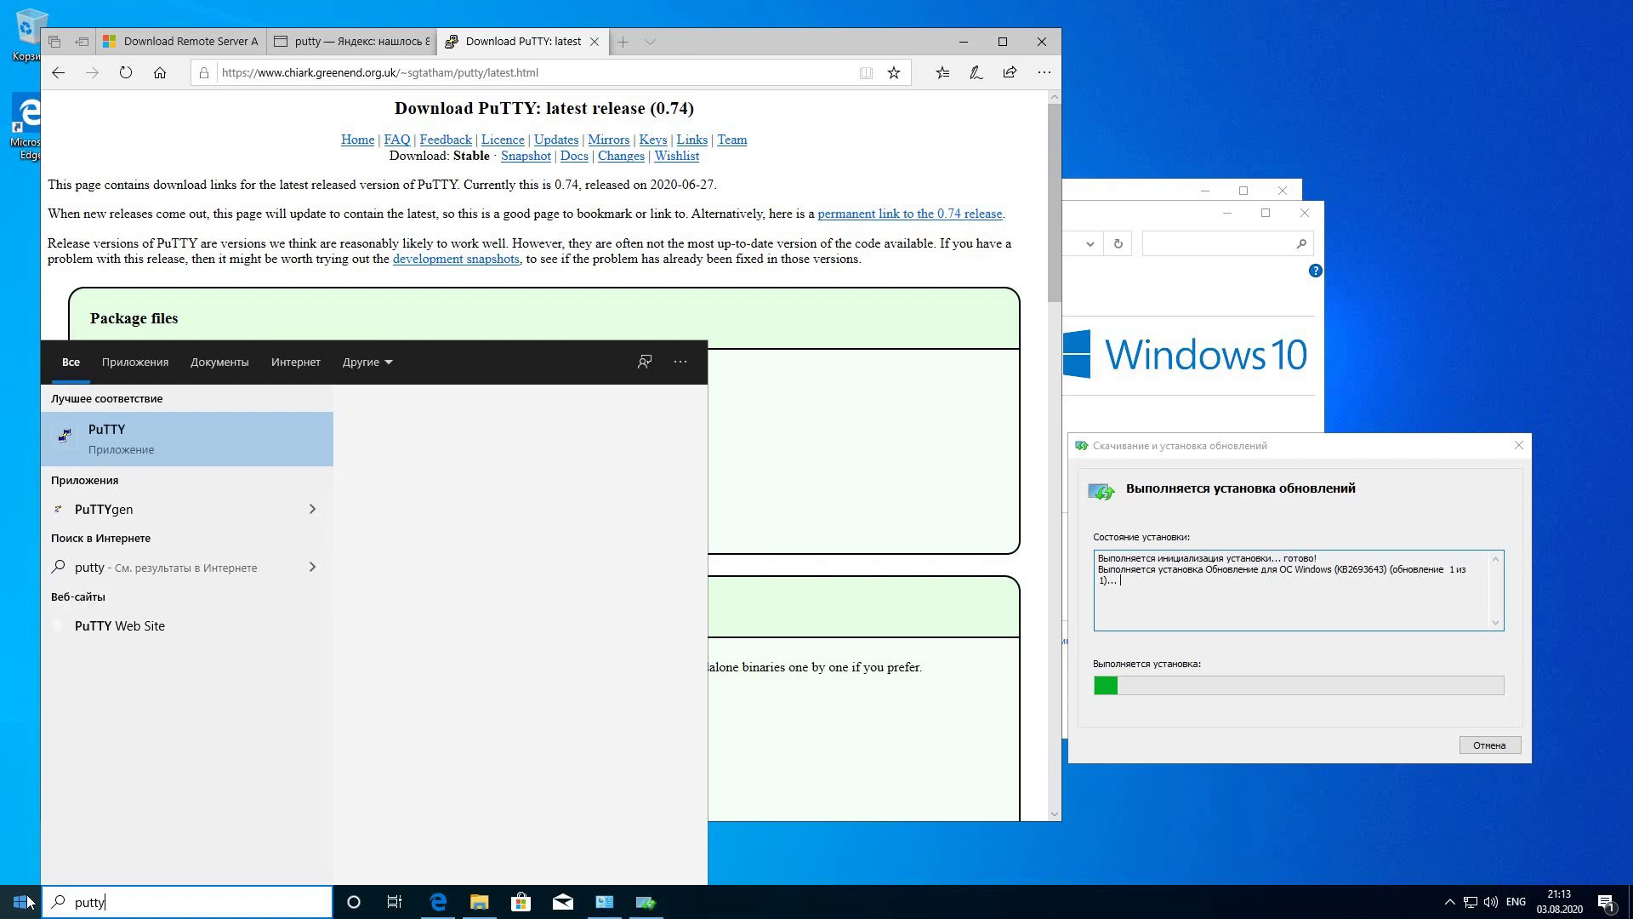
pyautogui.press('Return')
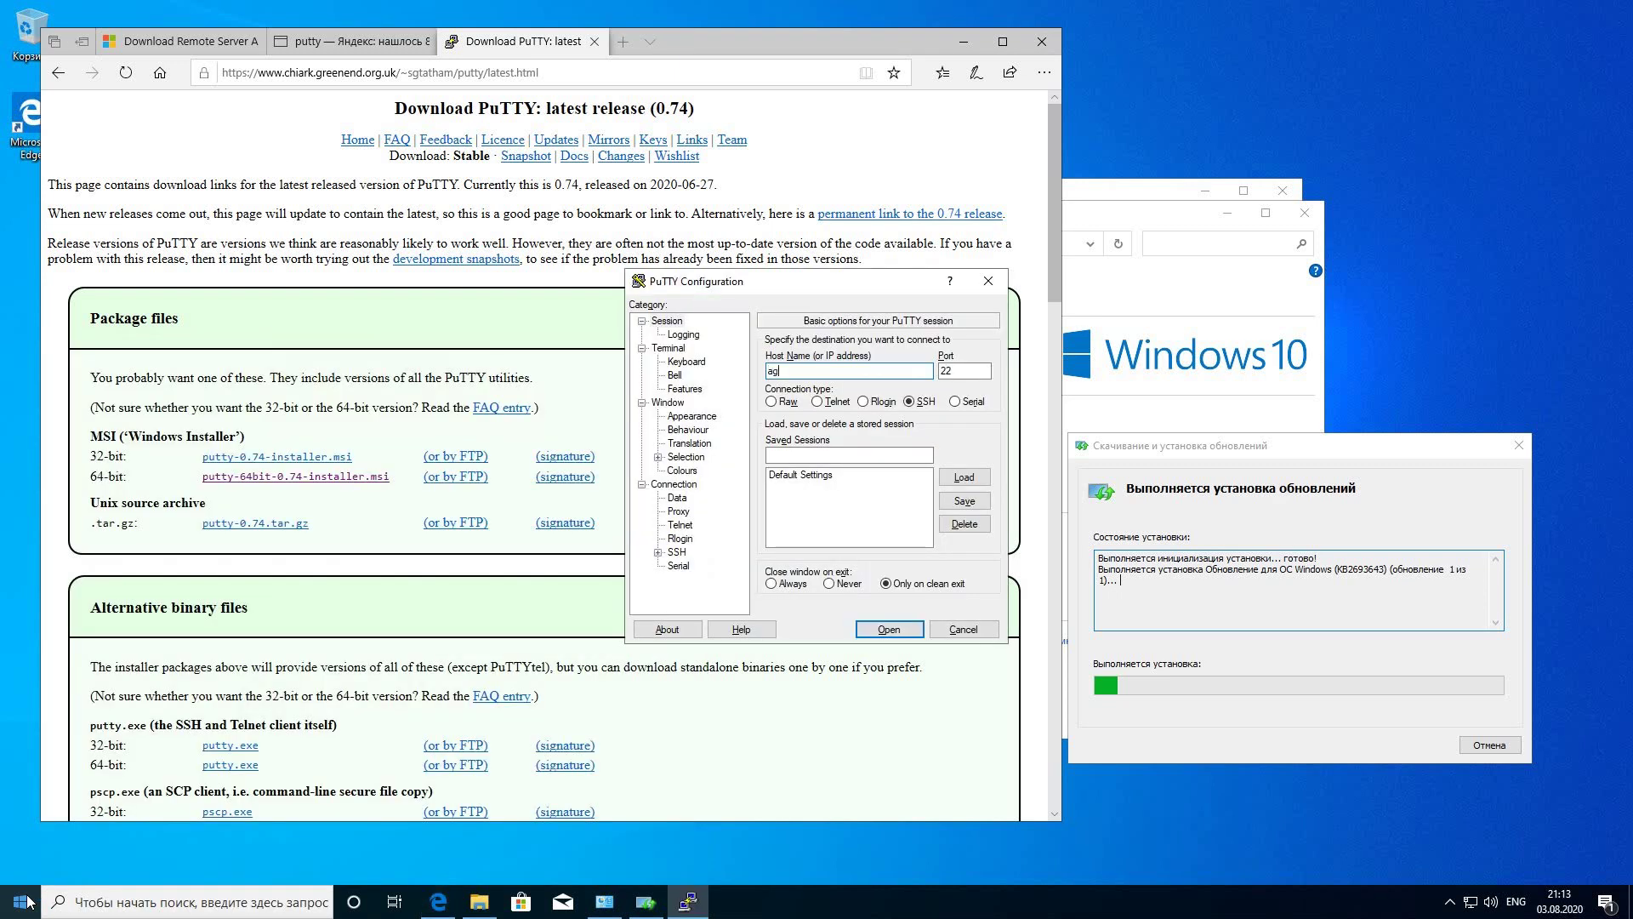
pyautogui.write('ag-dc-1')
pyautogui.press('Return')
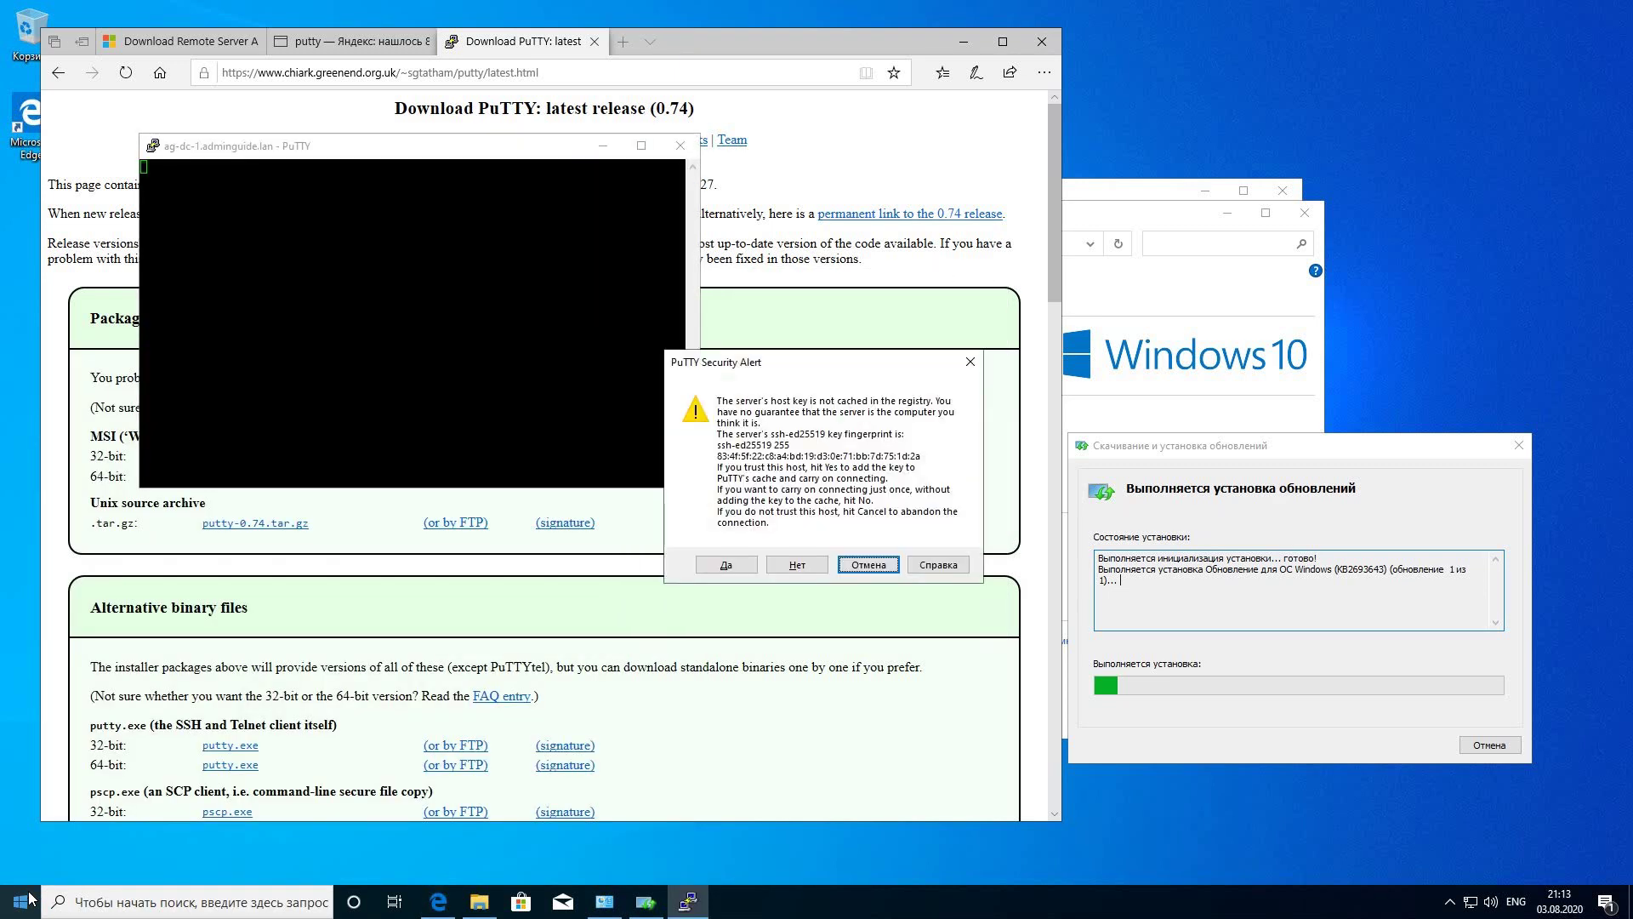
pyautogui.click(731, 564)
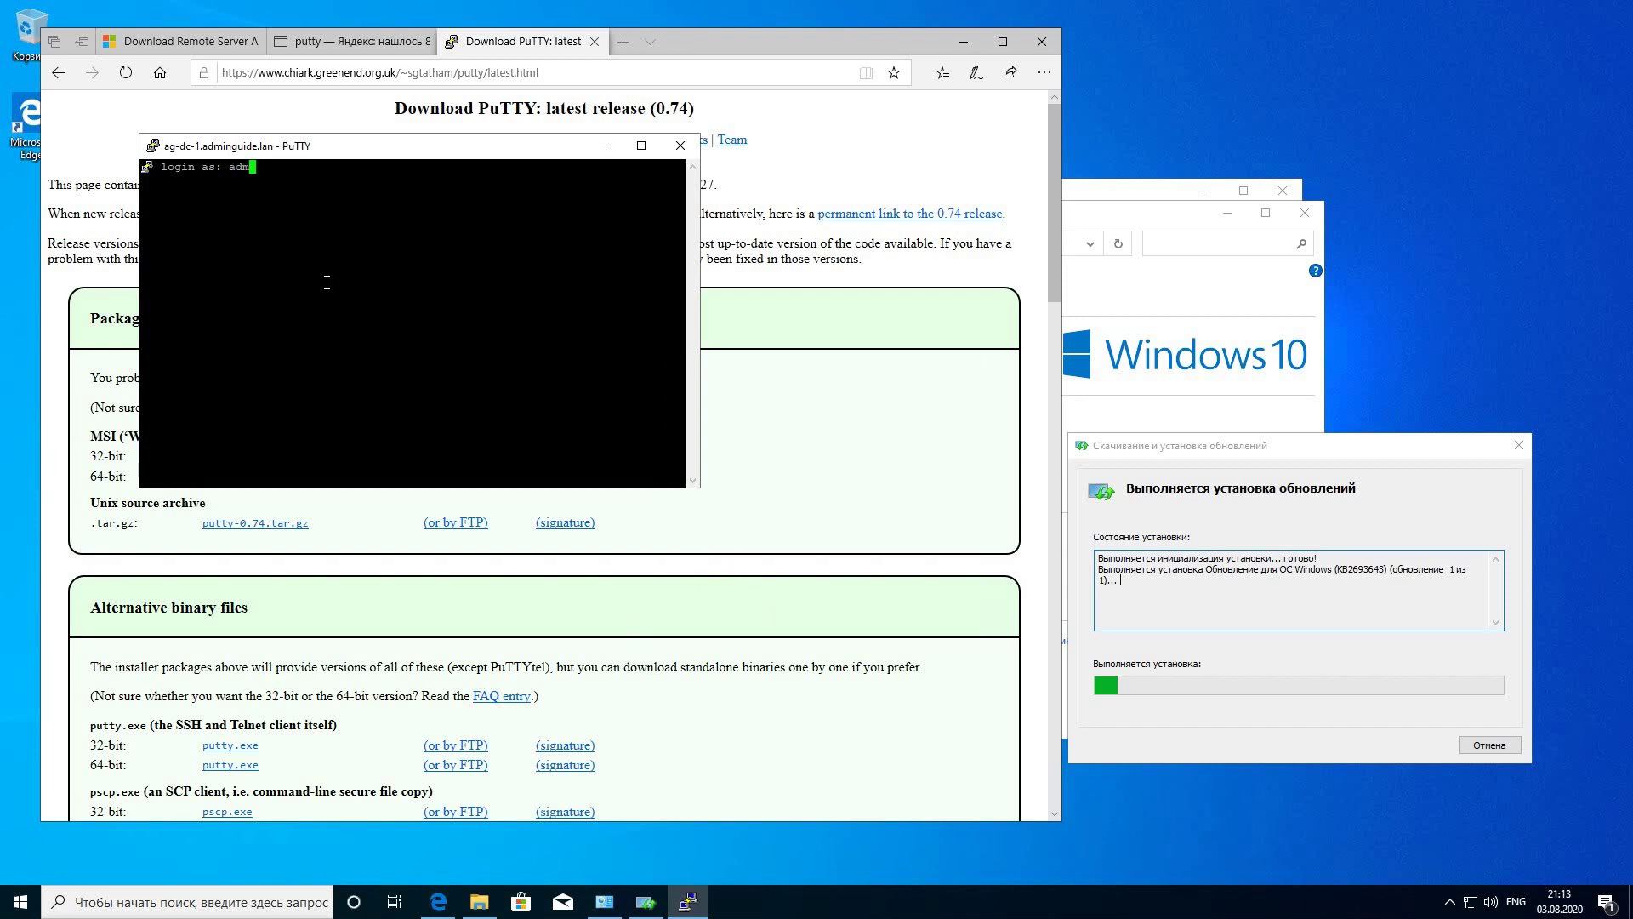
# Step: Log in to ag-dc-1 with the admin account name and password
pyautogui.press('Return')
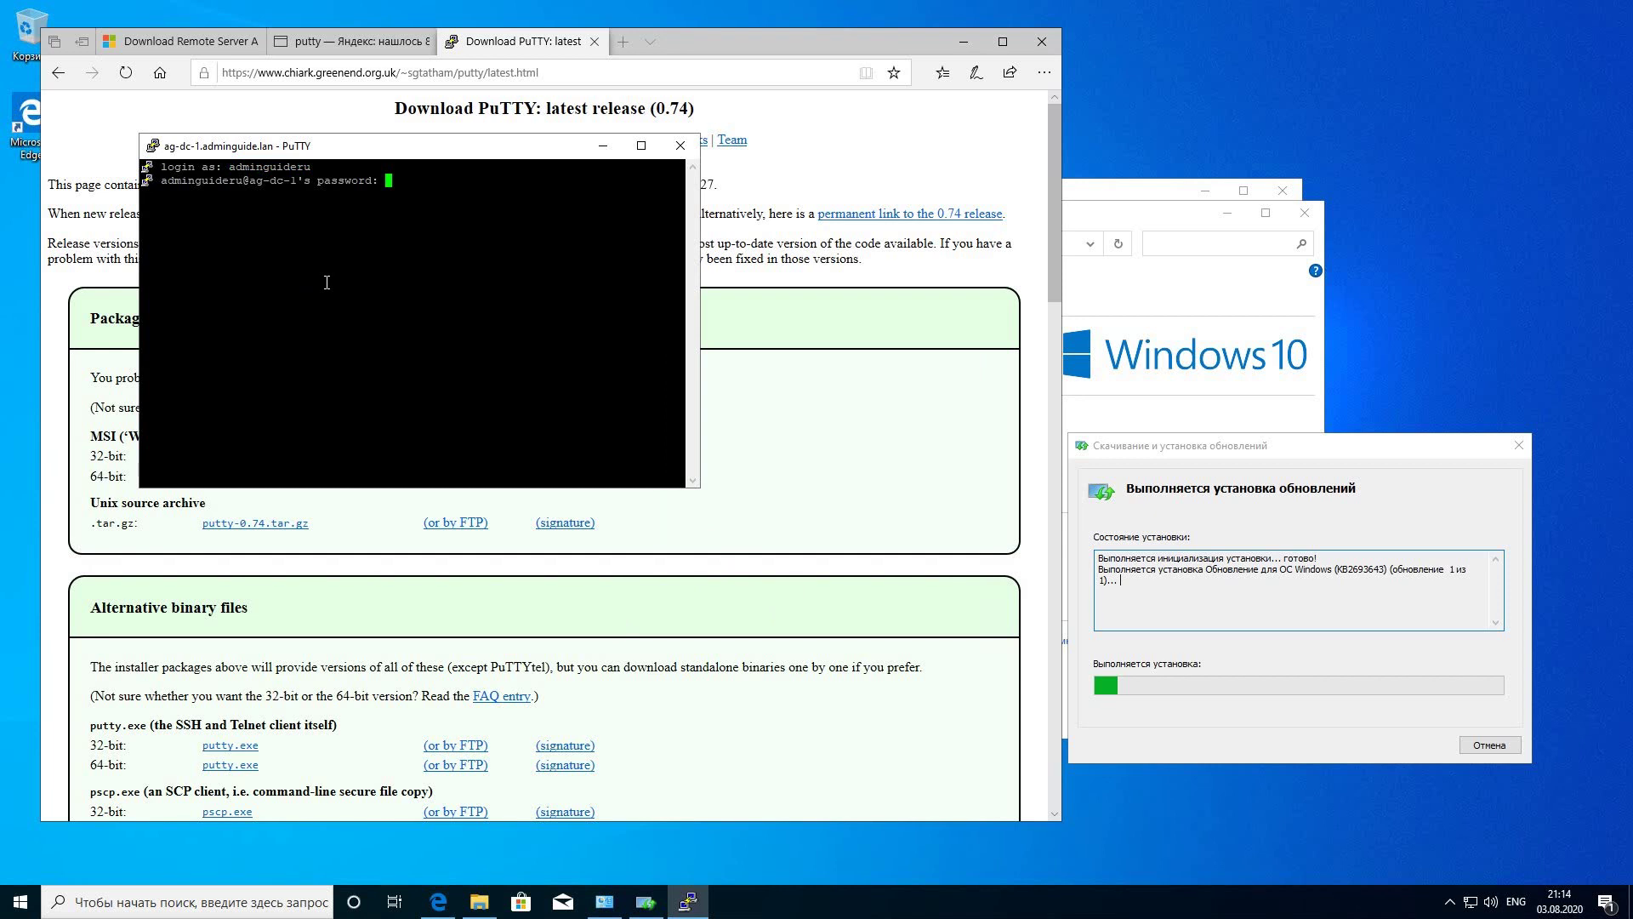
pyautogui.press('Return')
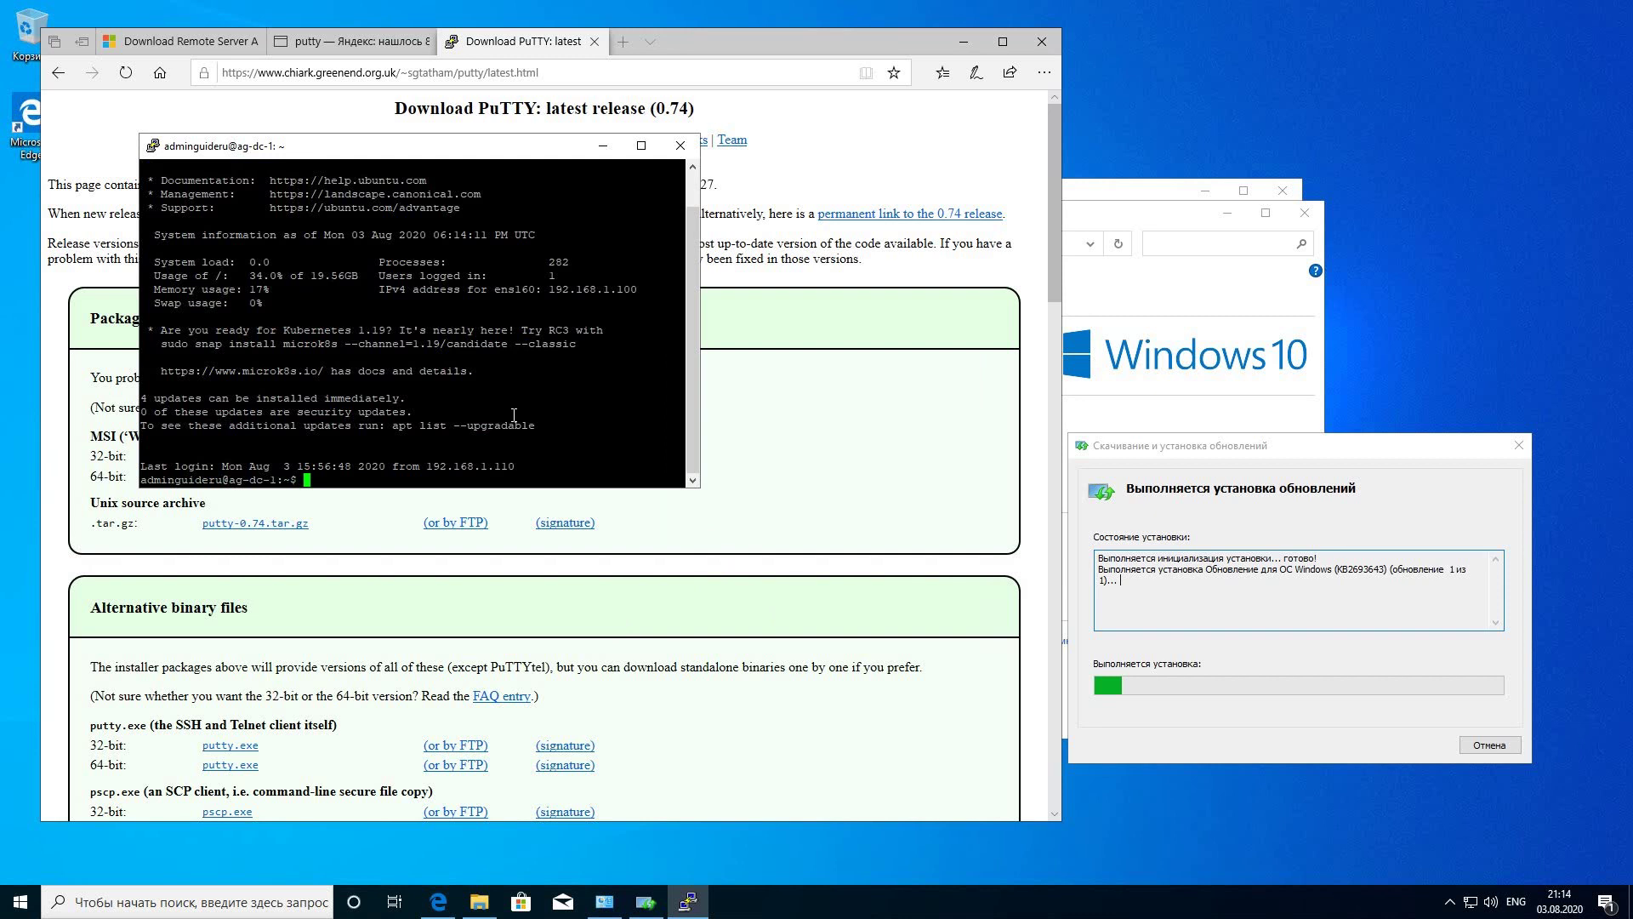
# Step: Obtain a Kerberos ticket for Administrator with kinit Administrator
pyautogui.write('init Administrator')
pyautogui.press('Return')
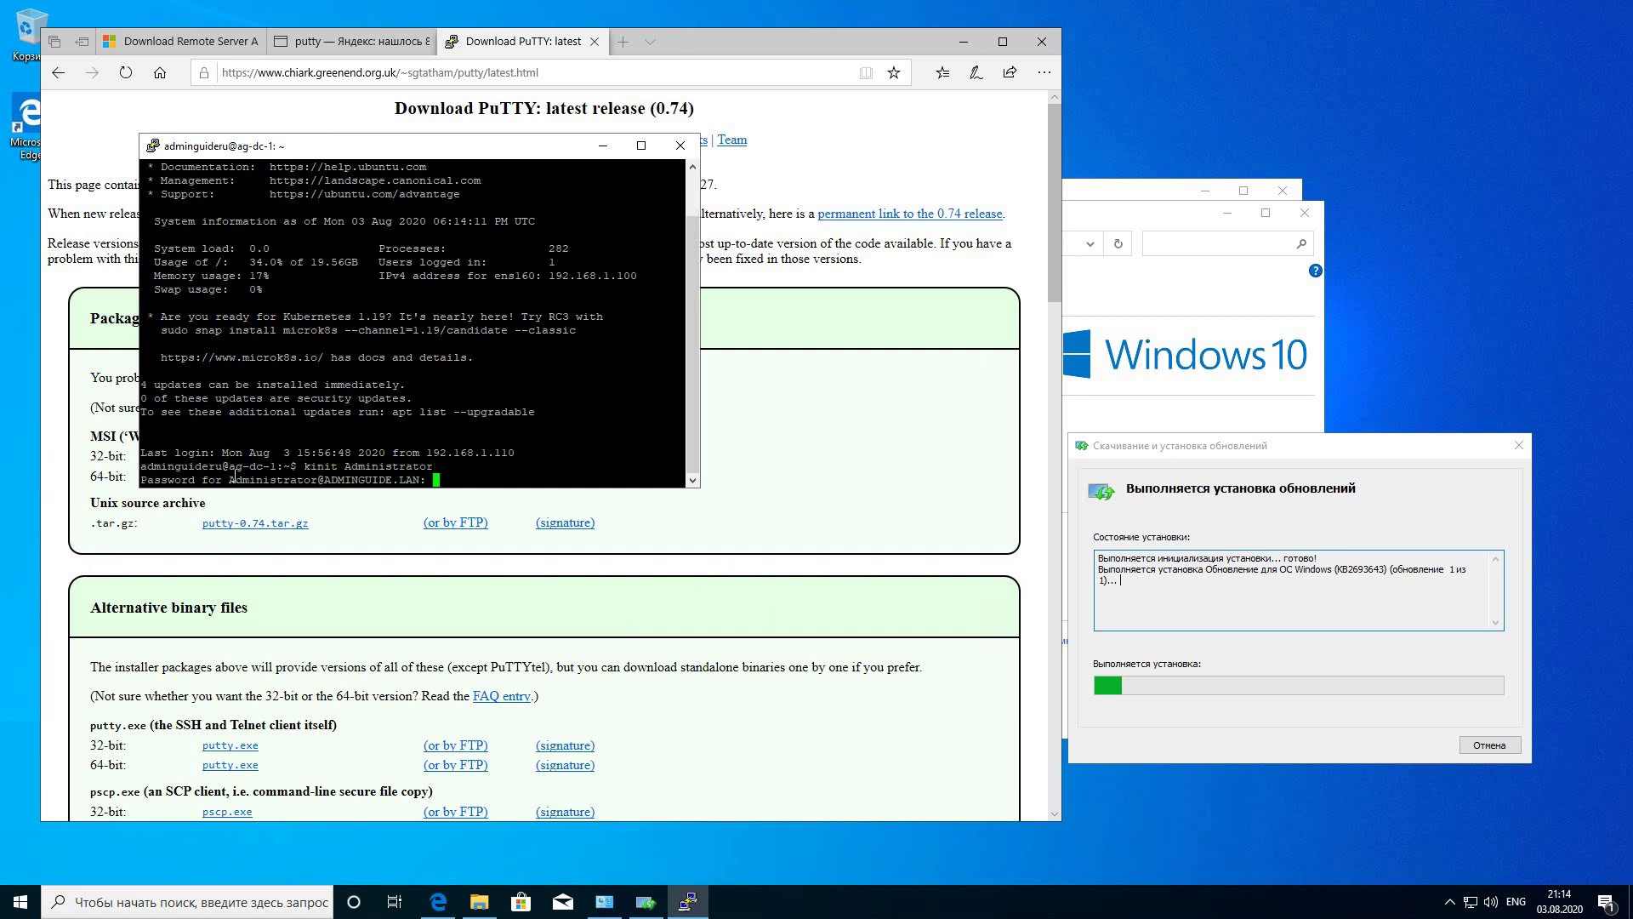
pyautogui.moveTo(229, 480); pyautogui.dragTo(425, 479)
pyautogui.click(490, 483)
pyautogui.press('Return')
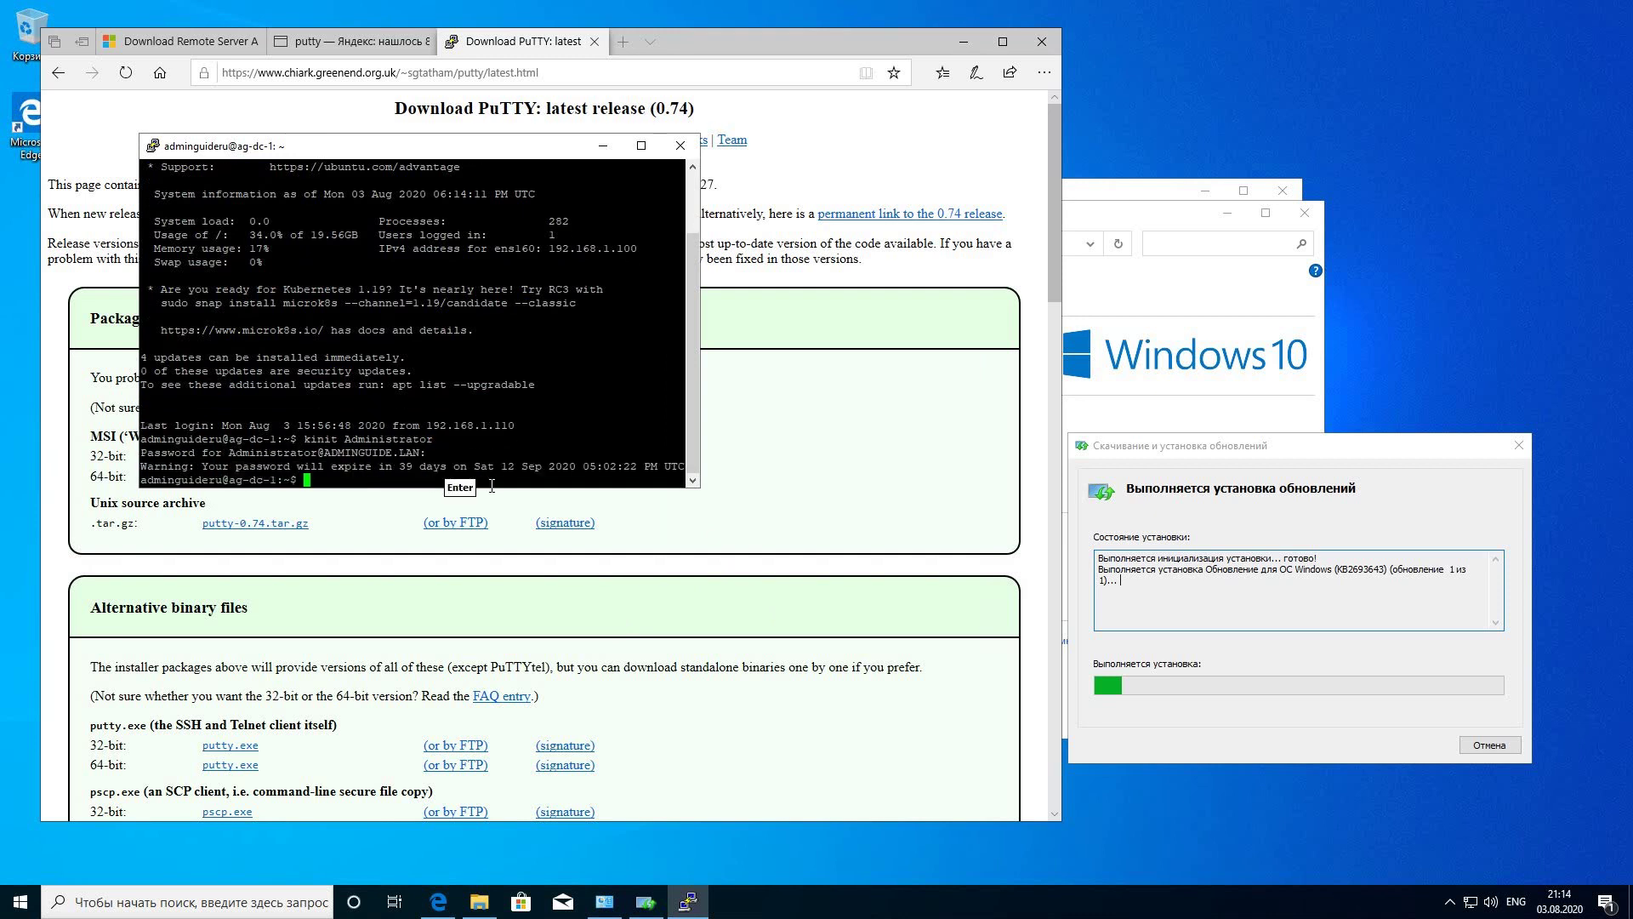
pyautogui.moveTo(591, 466); pyautogui.dragTo(247, 466)
pyautogui.click(298, 467)
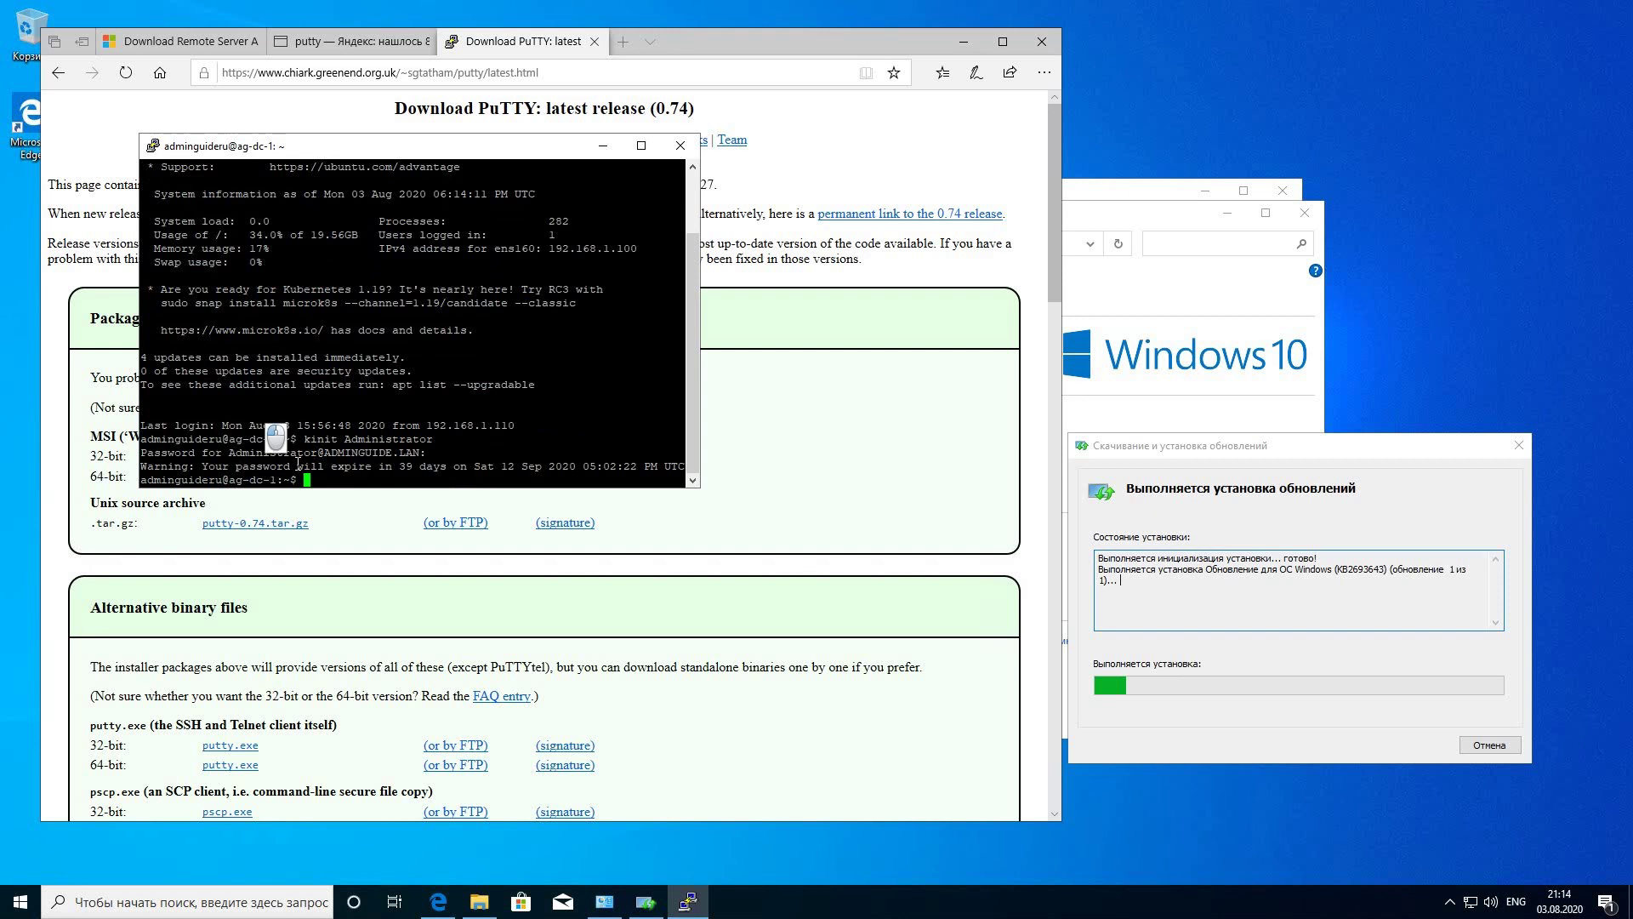
pyautogui.click(333, 479)
# Step: Run kinit test_user2, which fails with client not found in Kerberos database
pyautogui.write('nit')
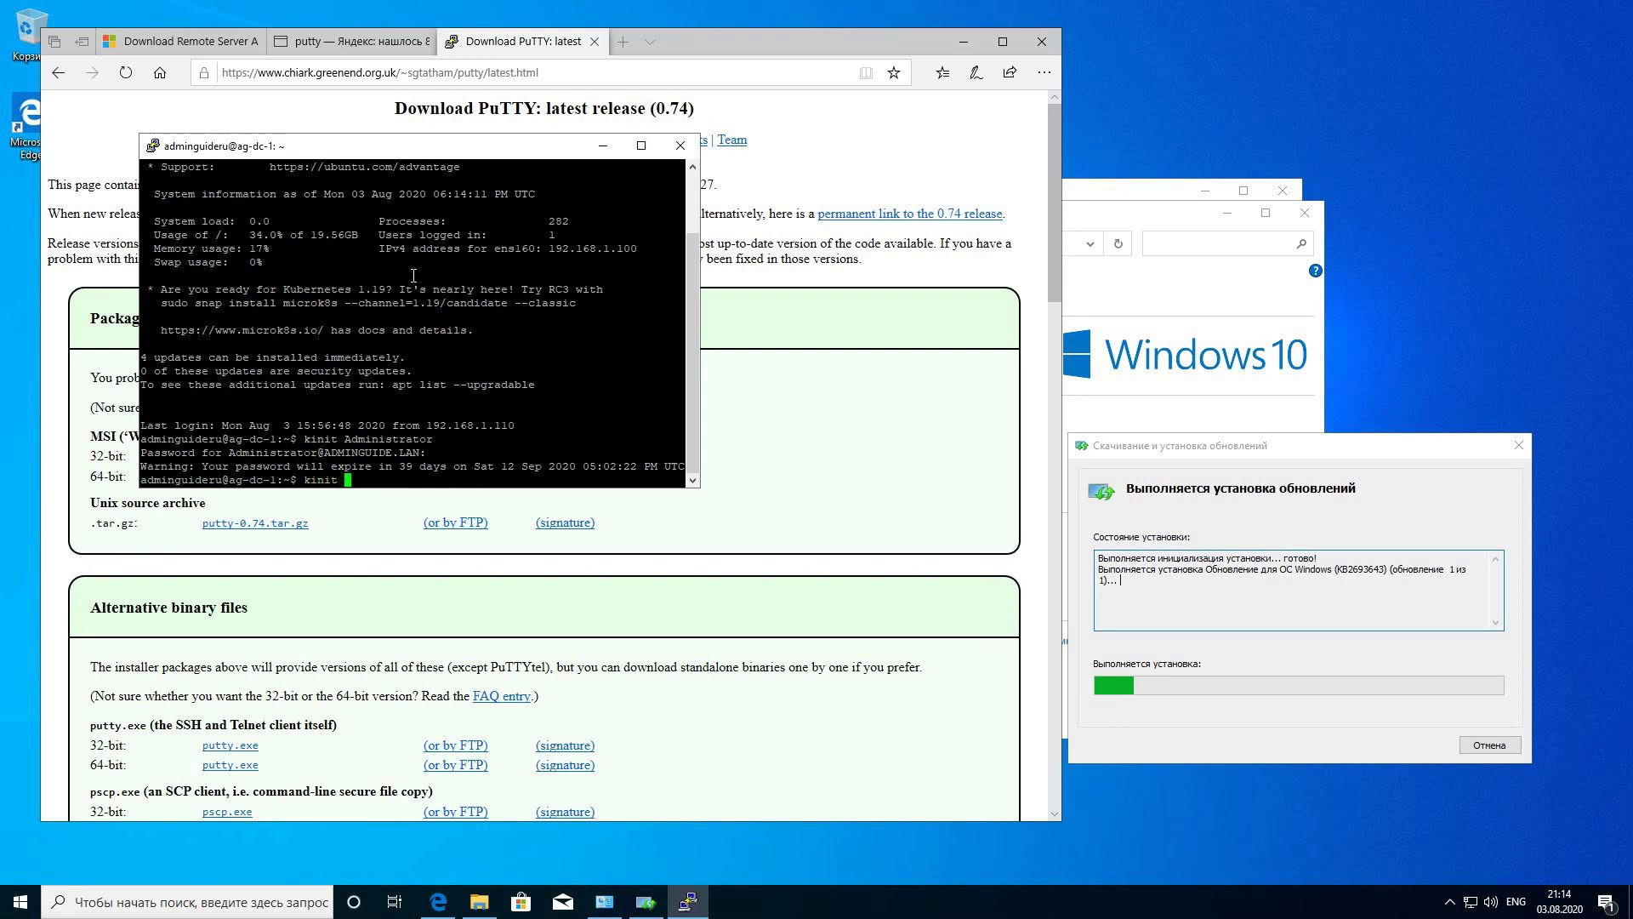
pyautogui.write(' test_user2')
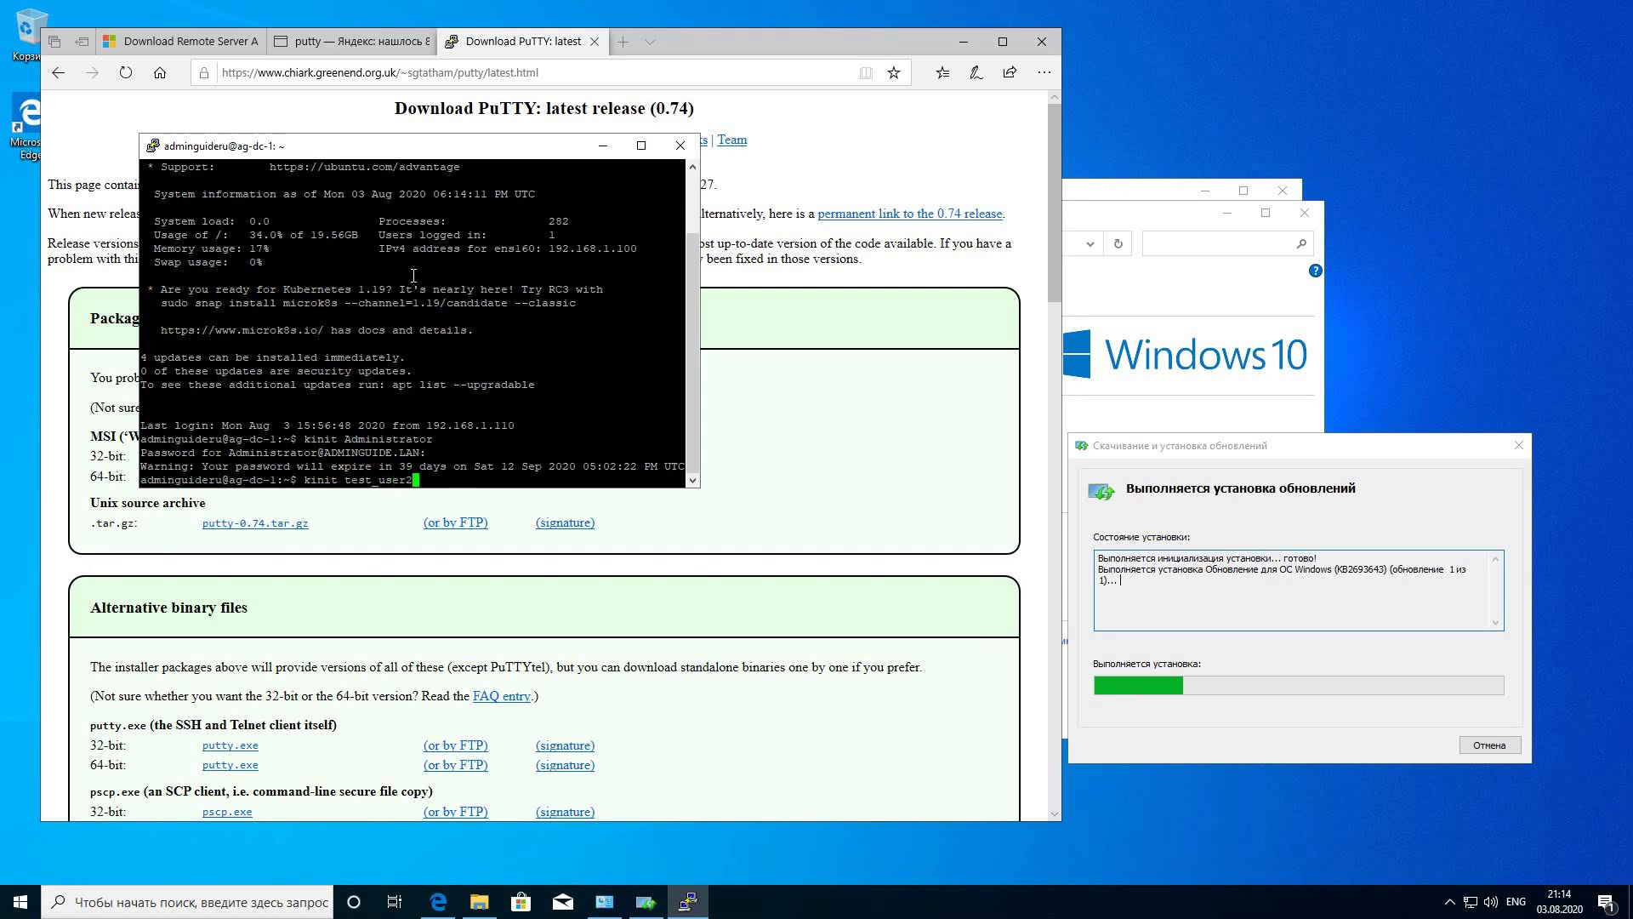
pyautogui.press('Return')
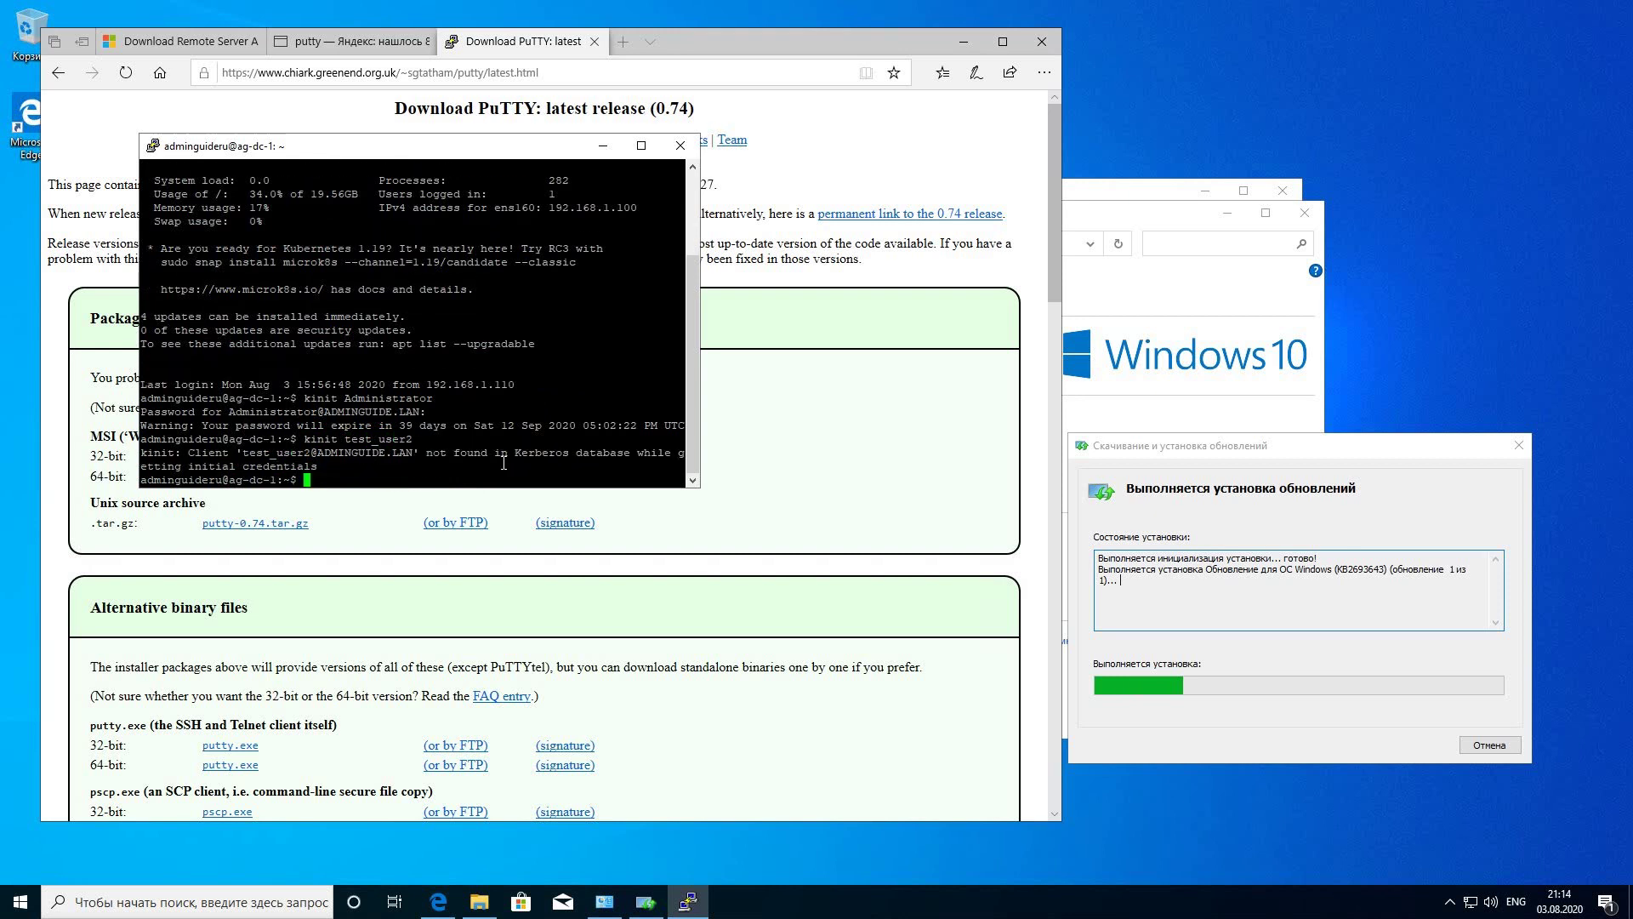
pyautogui.moveTo(620, 453); pyautogui.dragTo(260, 448)
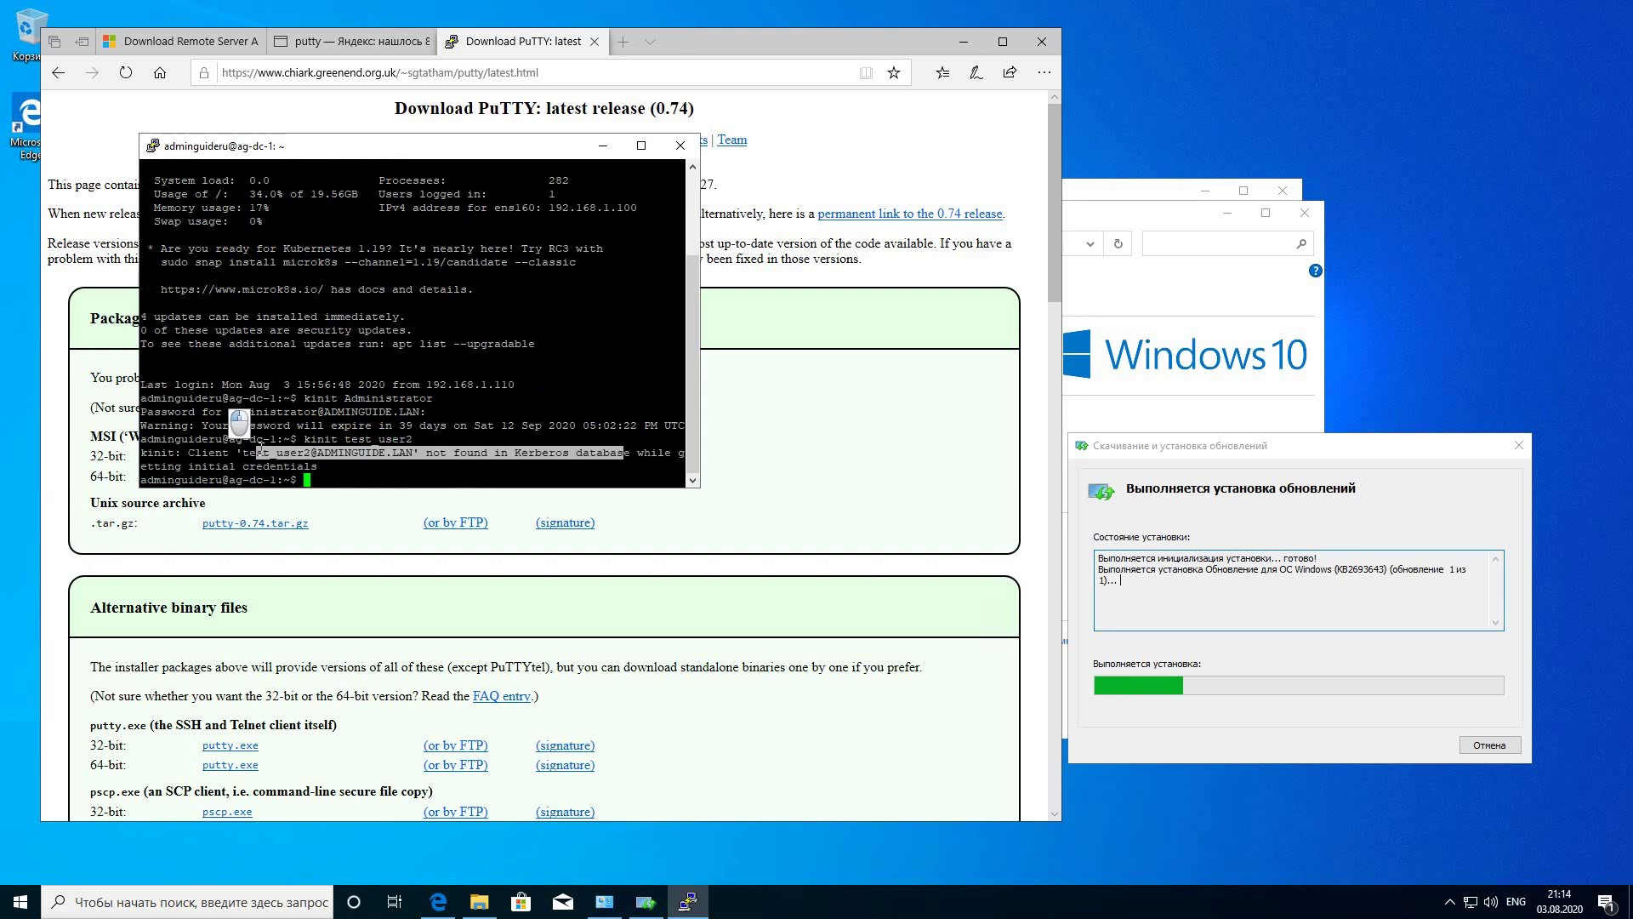
pyautogui.click(260, 446)
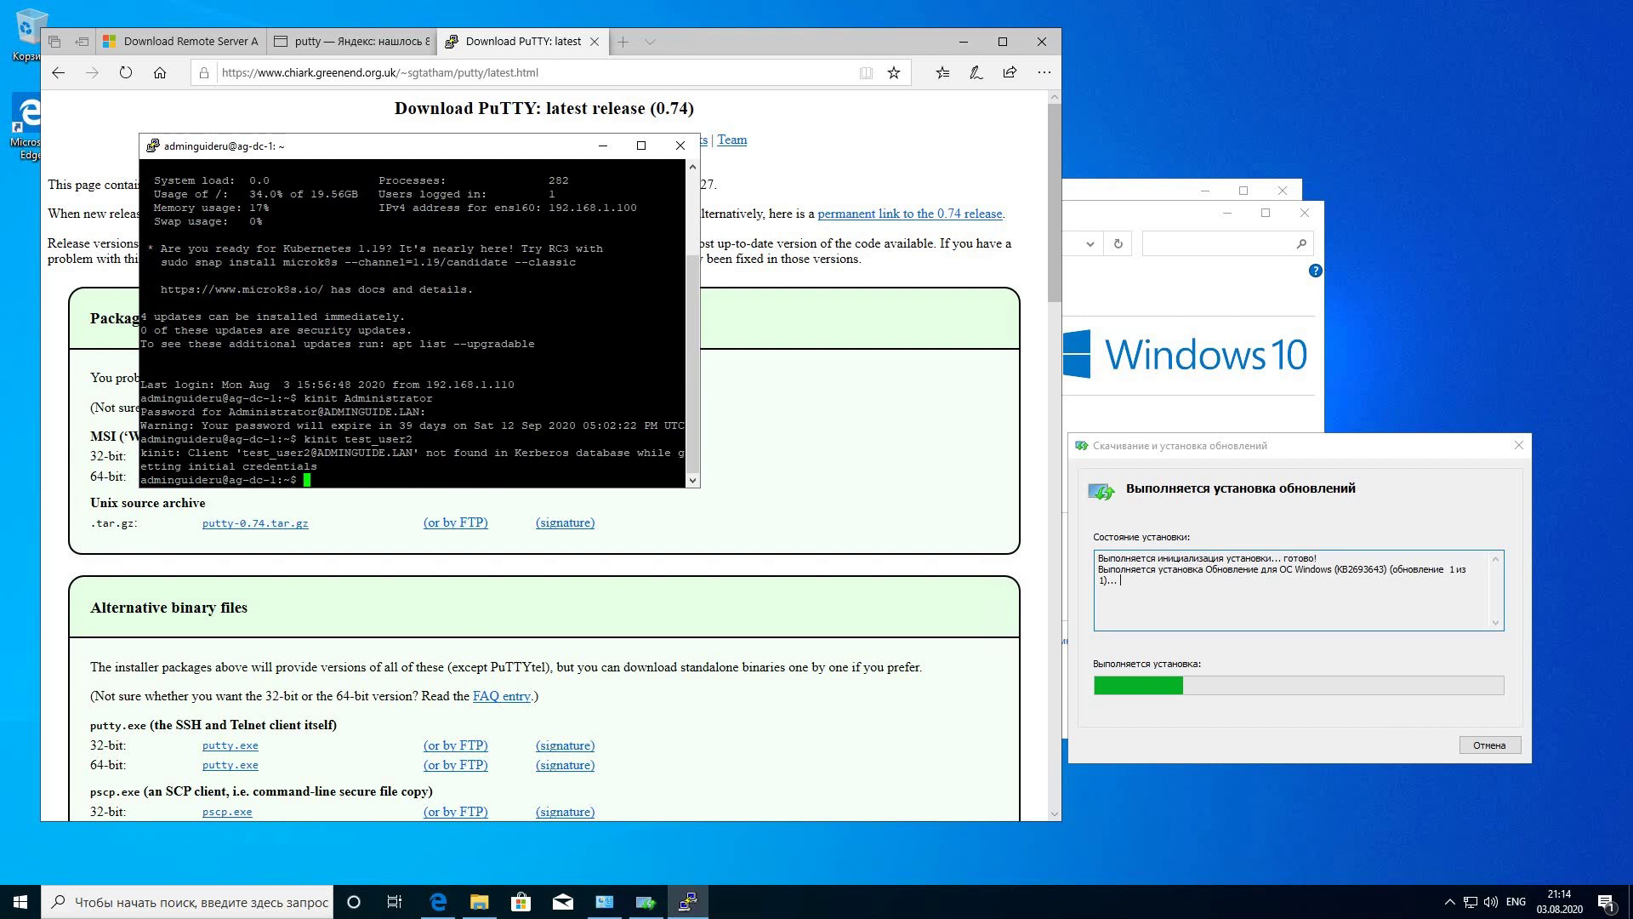
# Step: Close the finished RSAT update window, the System window, and Edge with all its tabs
pyautogui.click(473, 904)
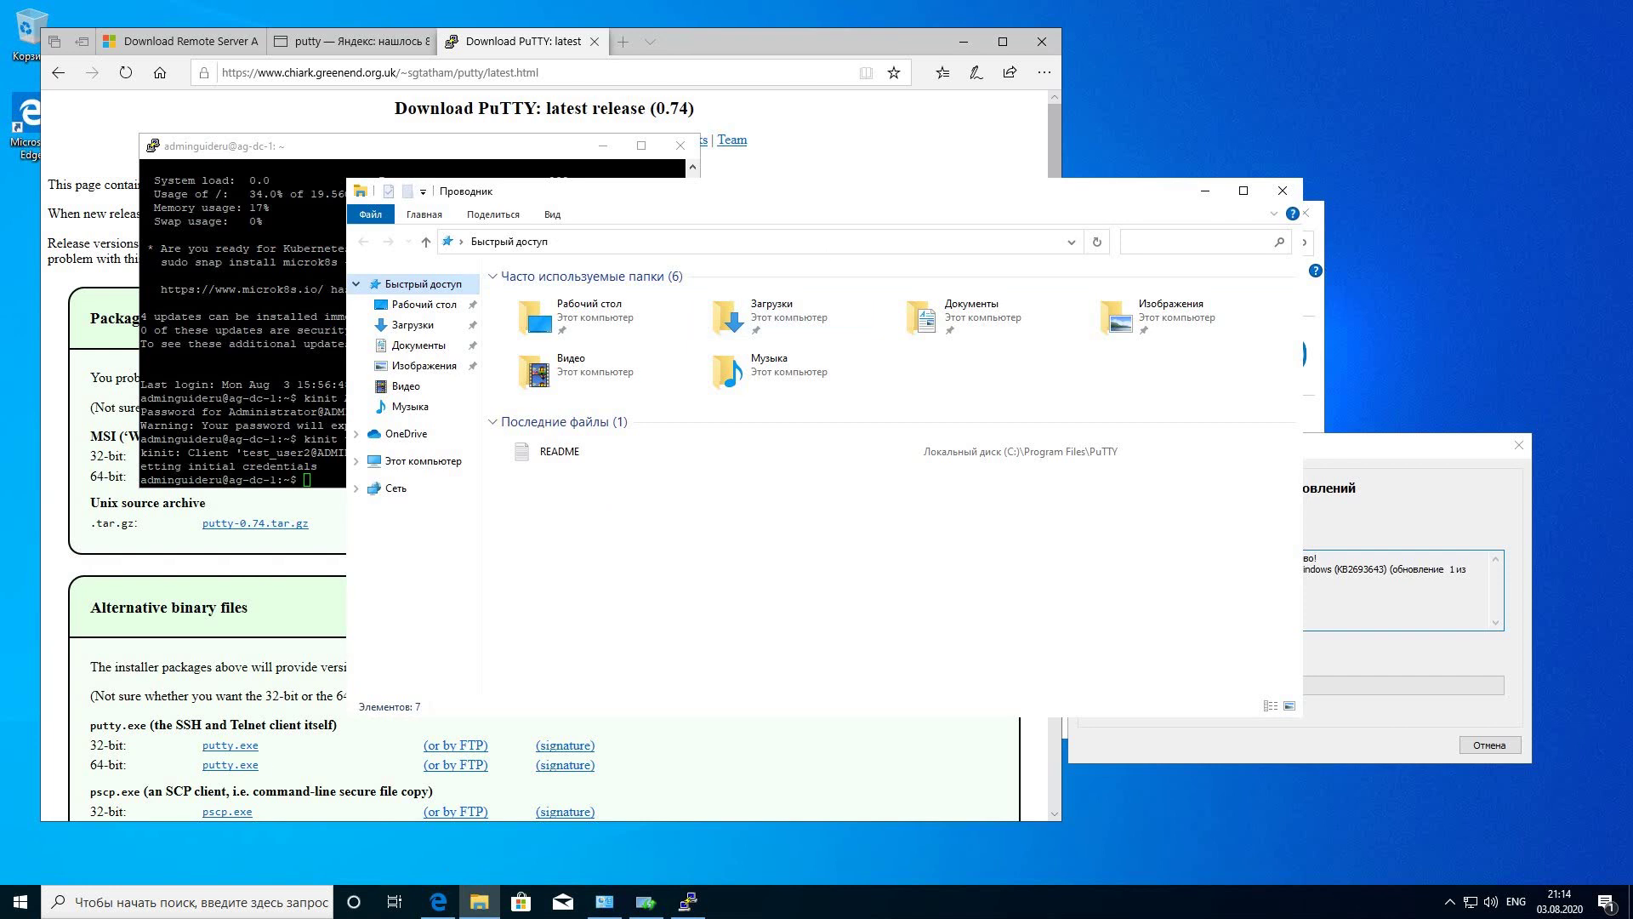
pyautogui.moveTo(1429, 451); pyautogui.dragTo(1505, 559)
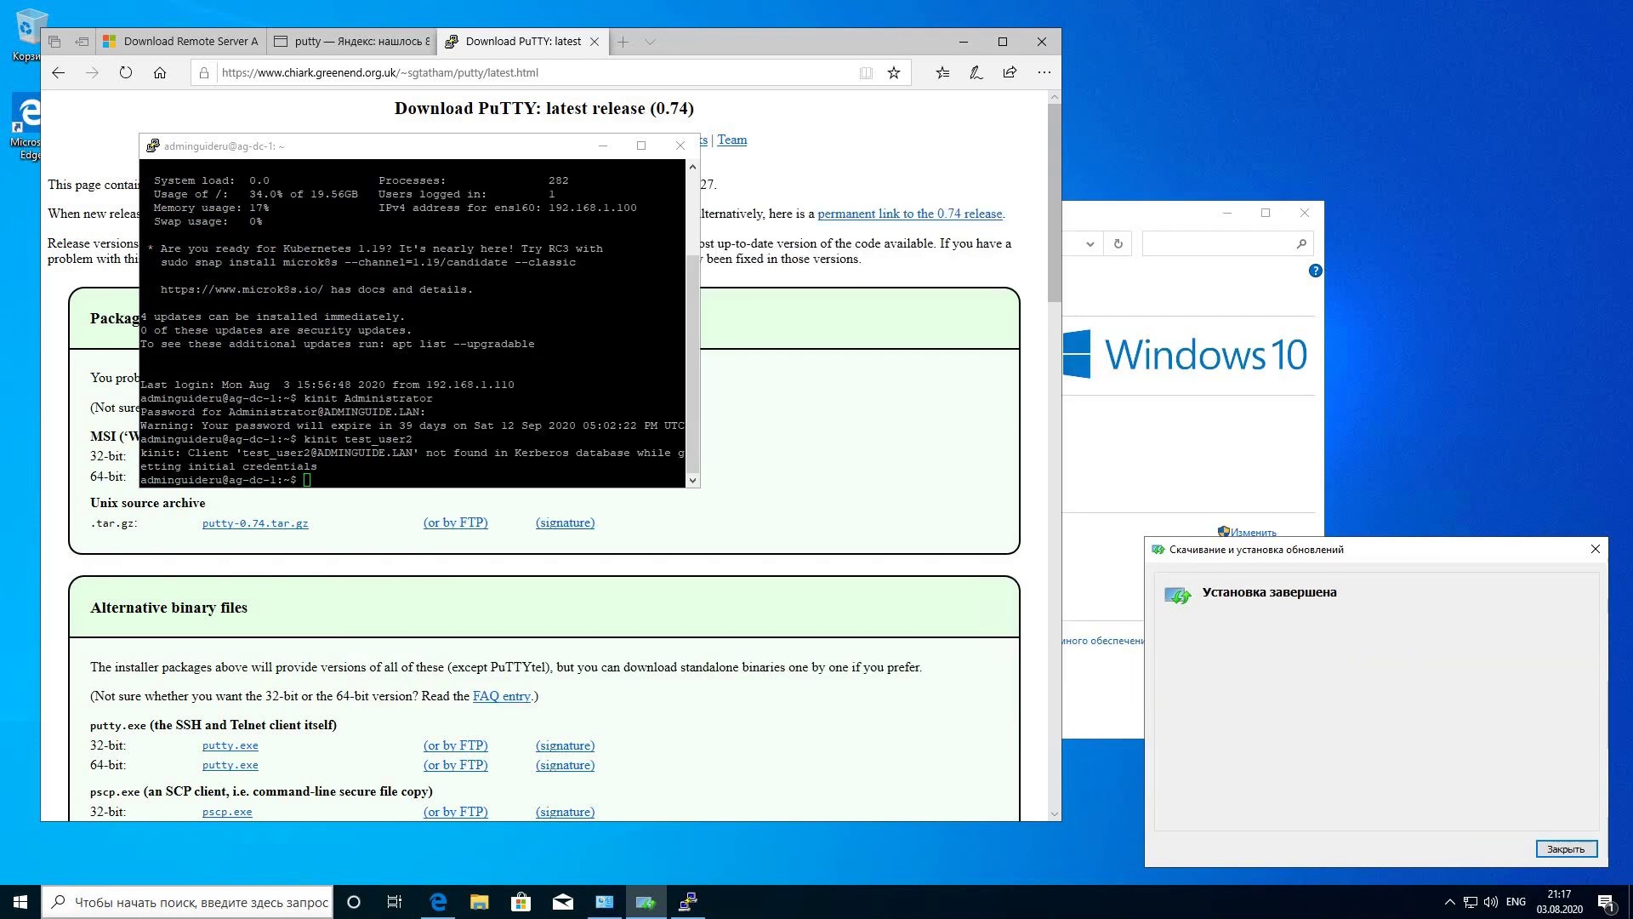
pyautogui.click(1566, 848)
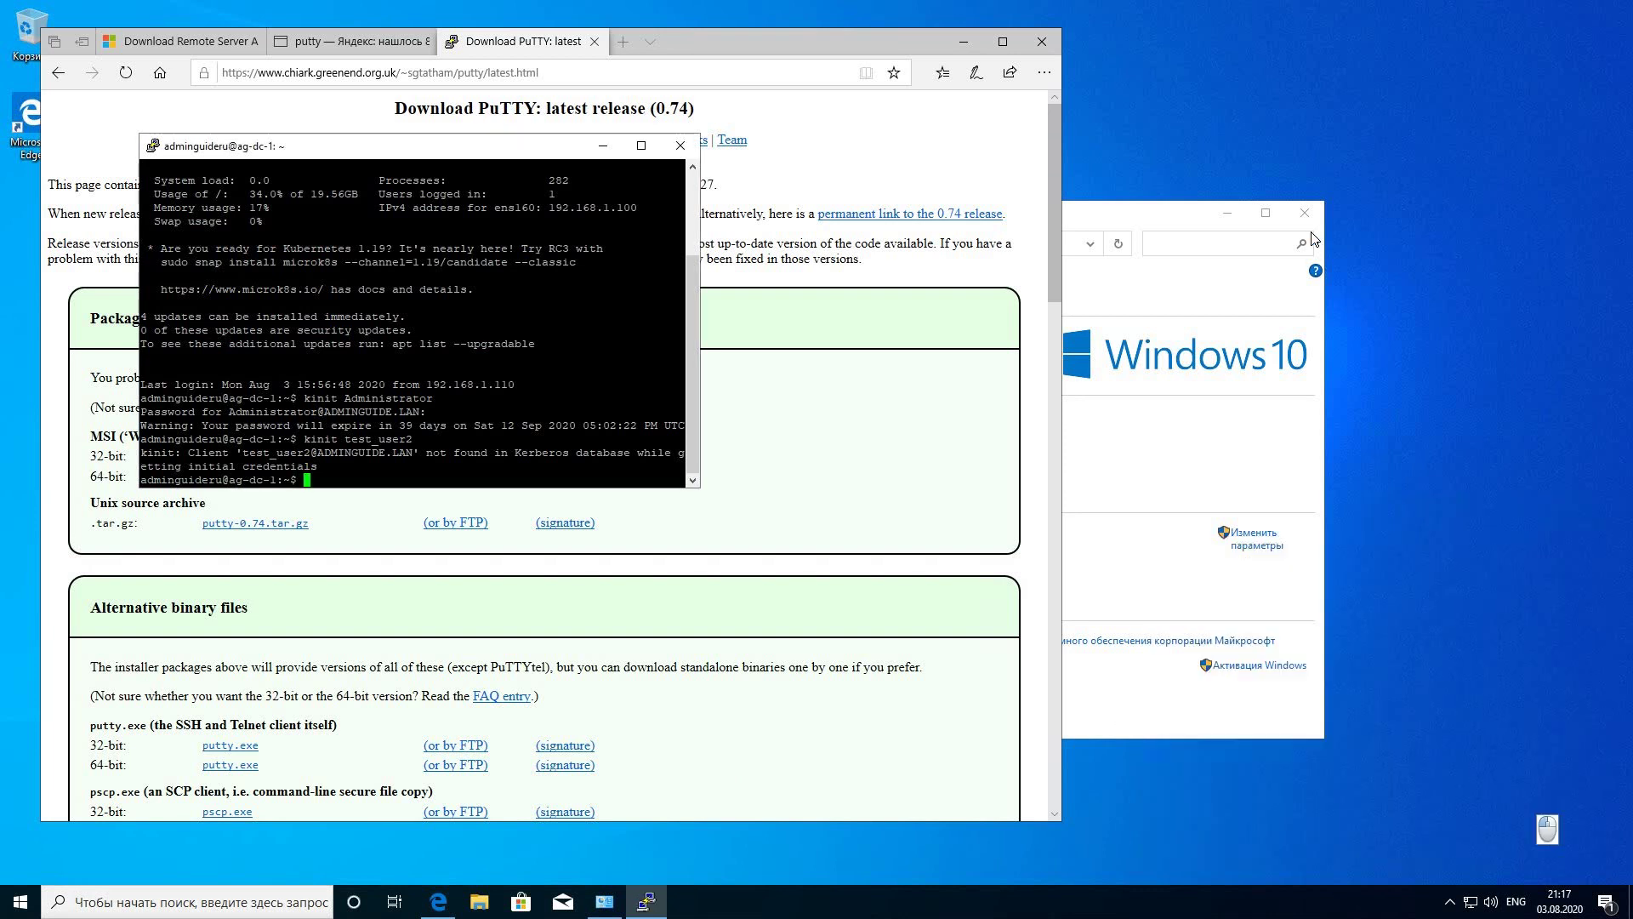
pyautogui.click(1305, 207)
pyautogui.click(1041, 41)
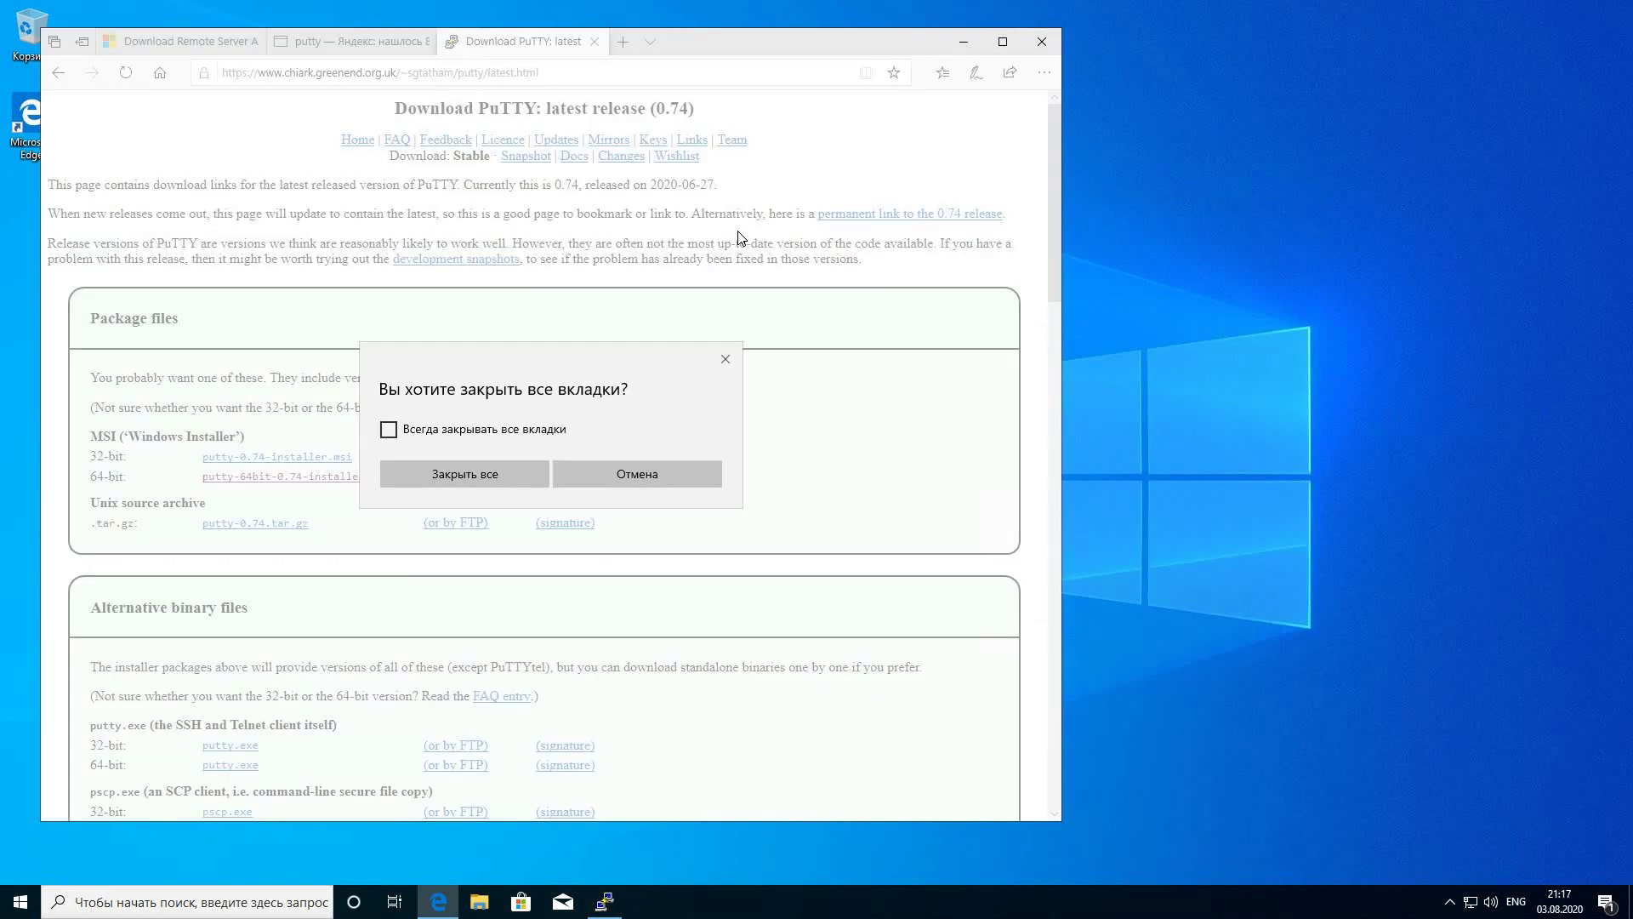
pyautogui.click(459, 476)
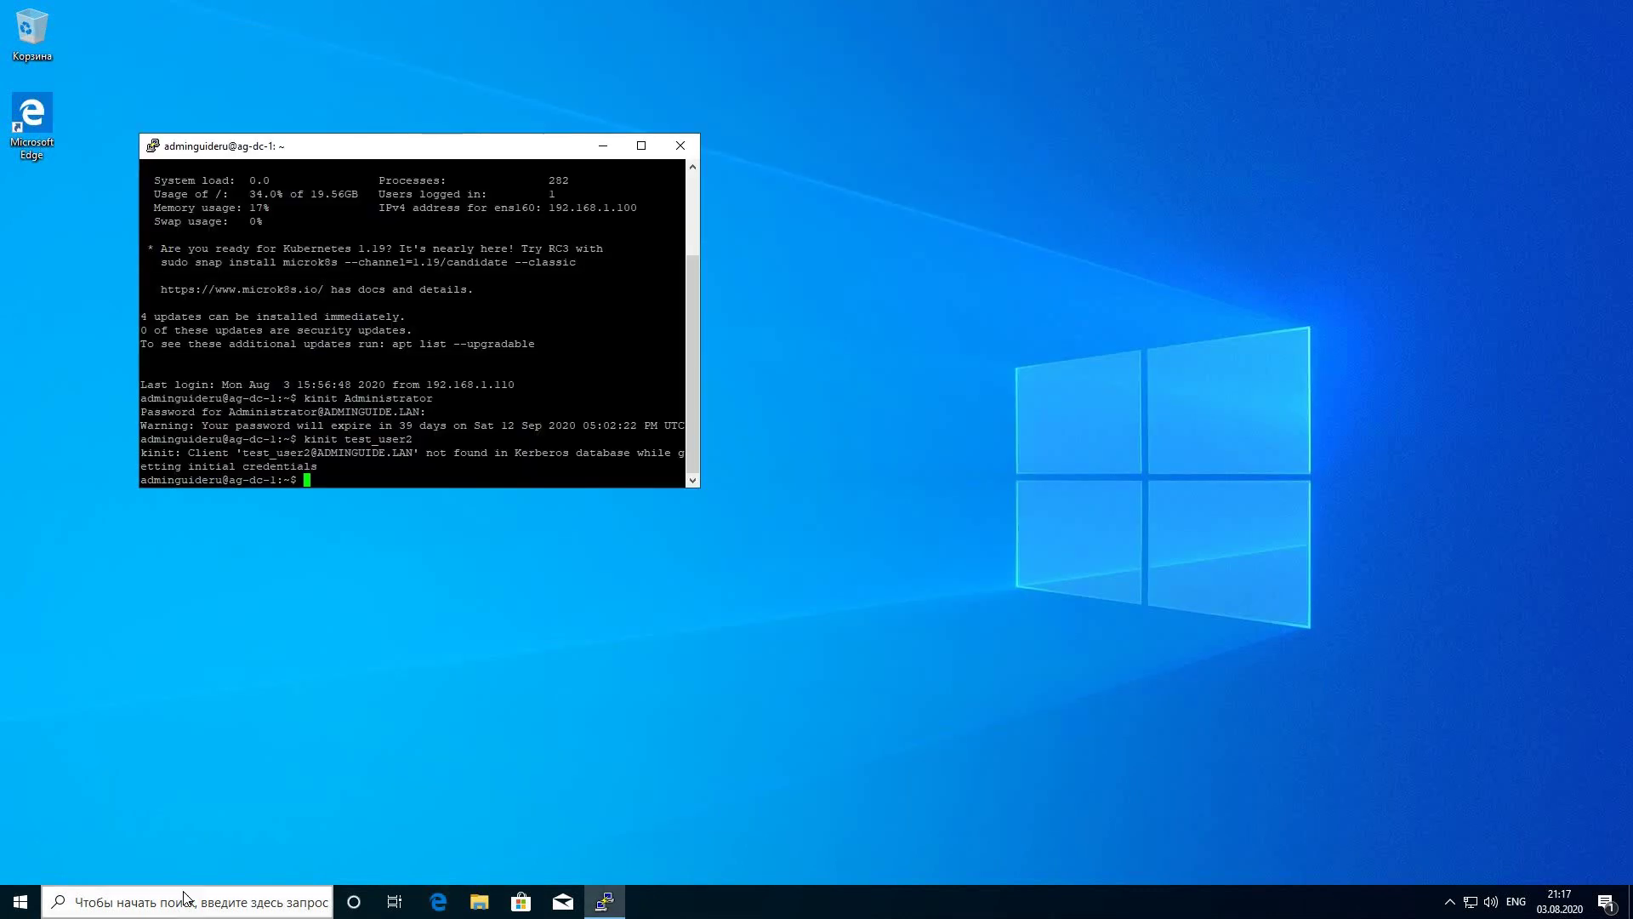
# Step: From Start's Средства администрирования Windows, open the Active Directory shortcut's file location
pyautogui.click(21, 902)
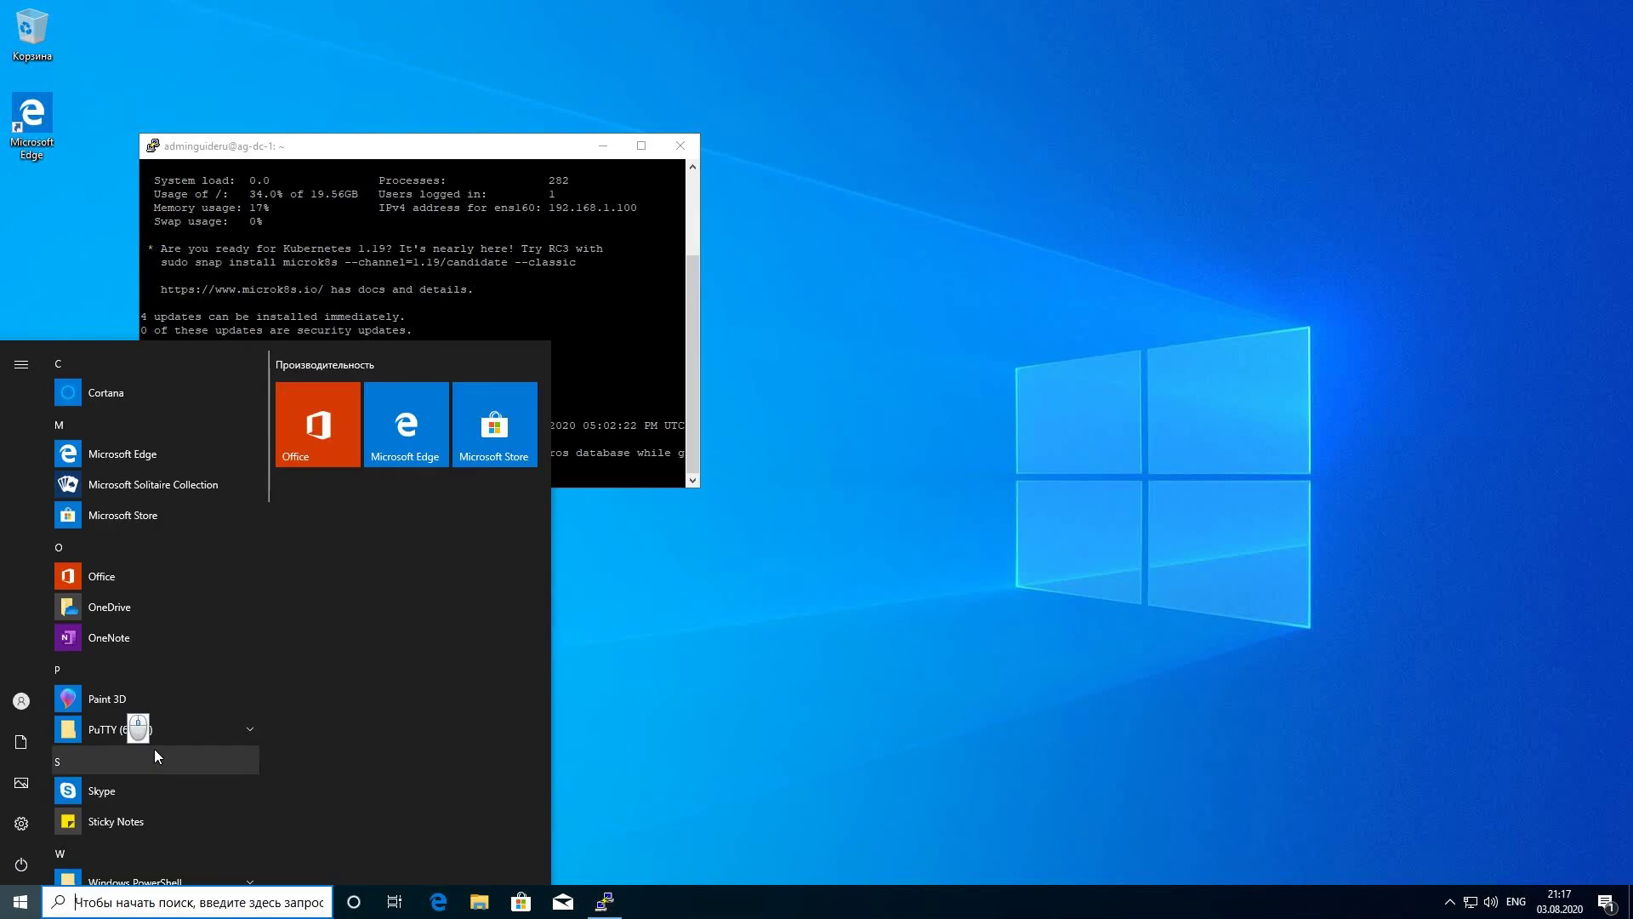
pyautogui.scroll(-5, 155, 749)
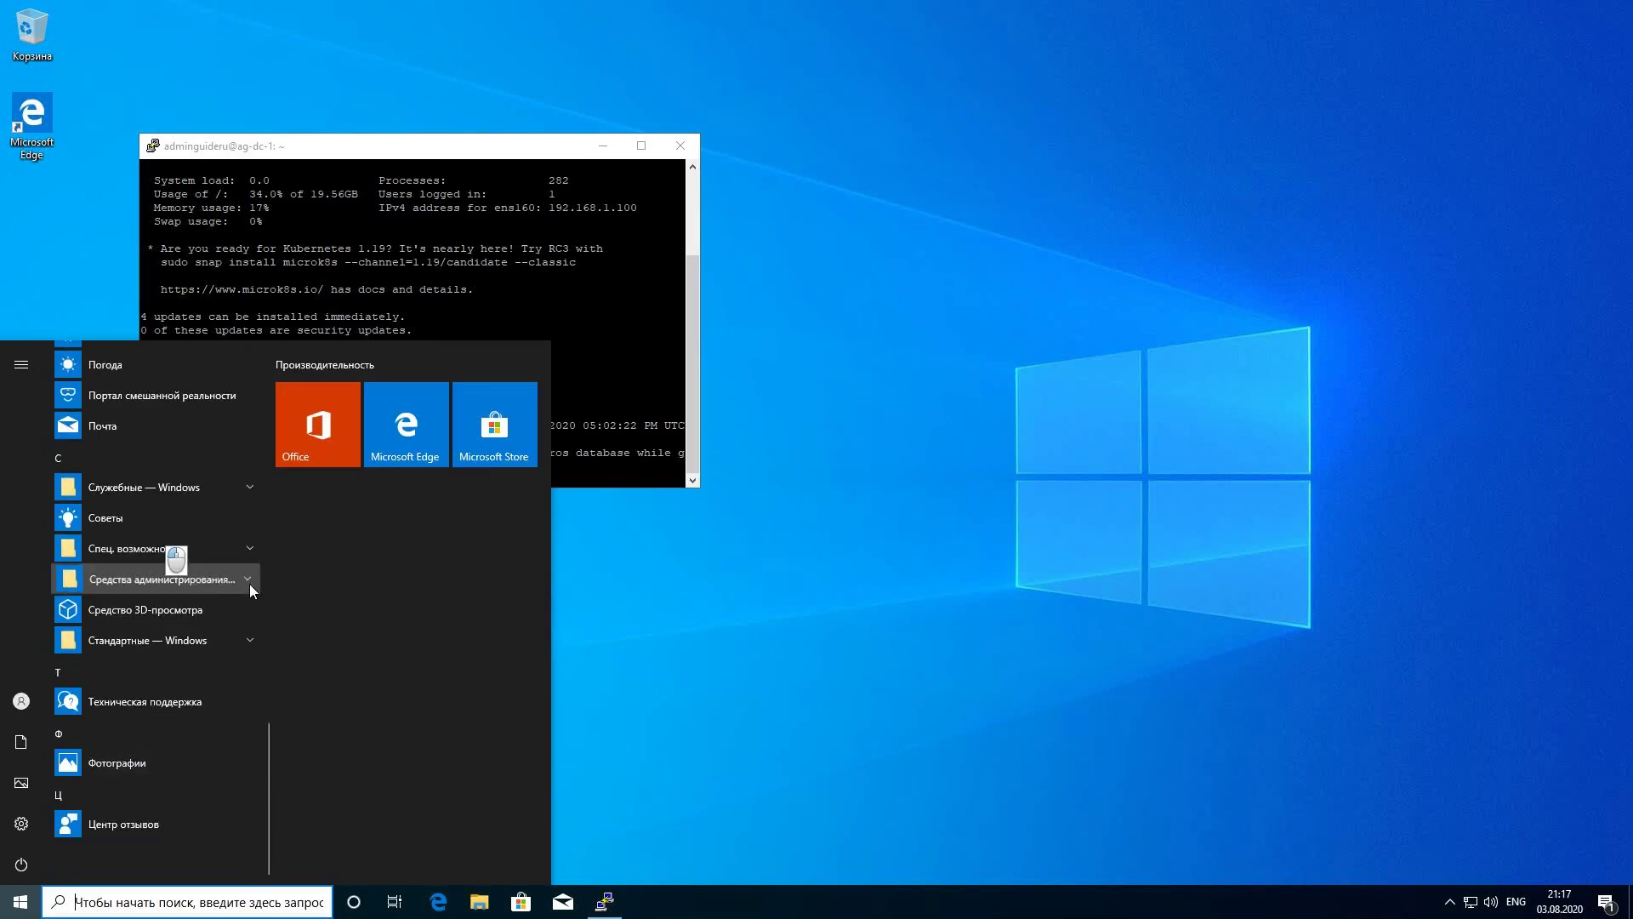
pyautogui.click(248, 581)
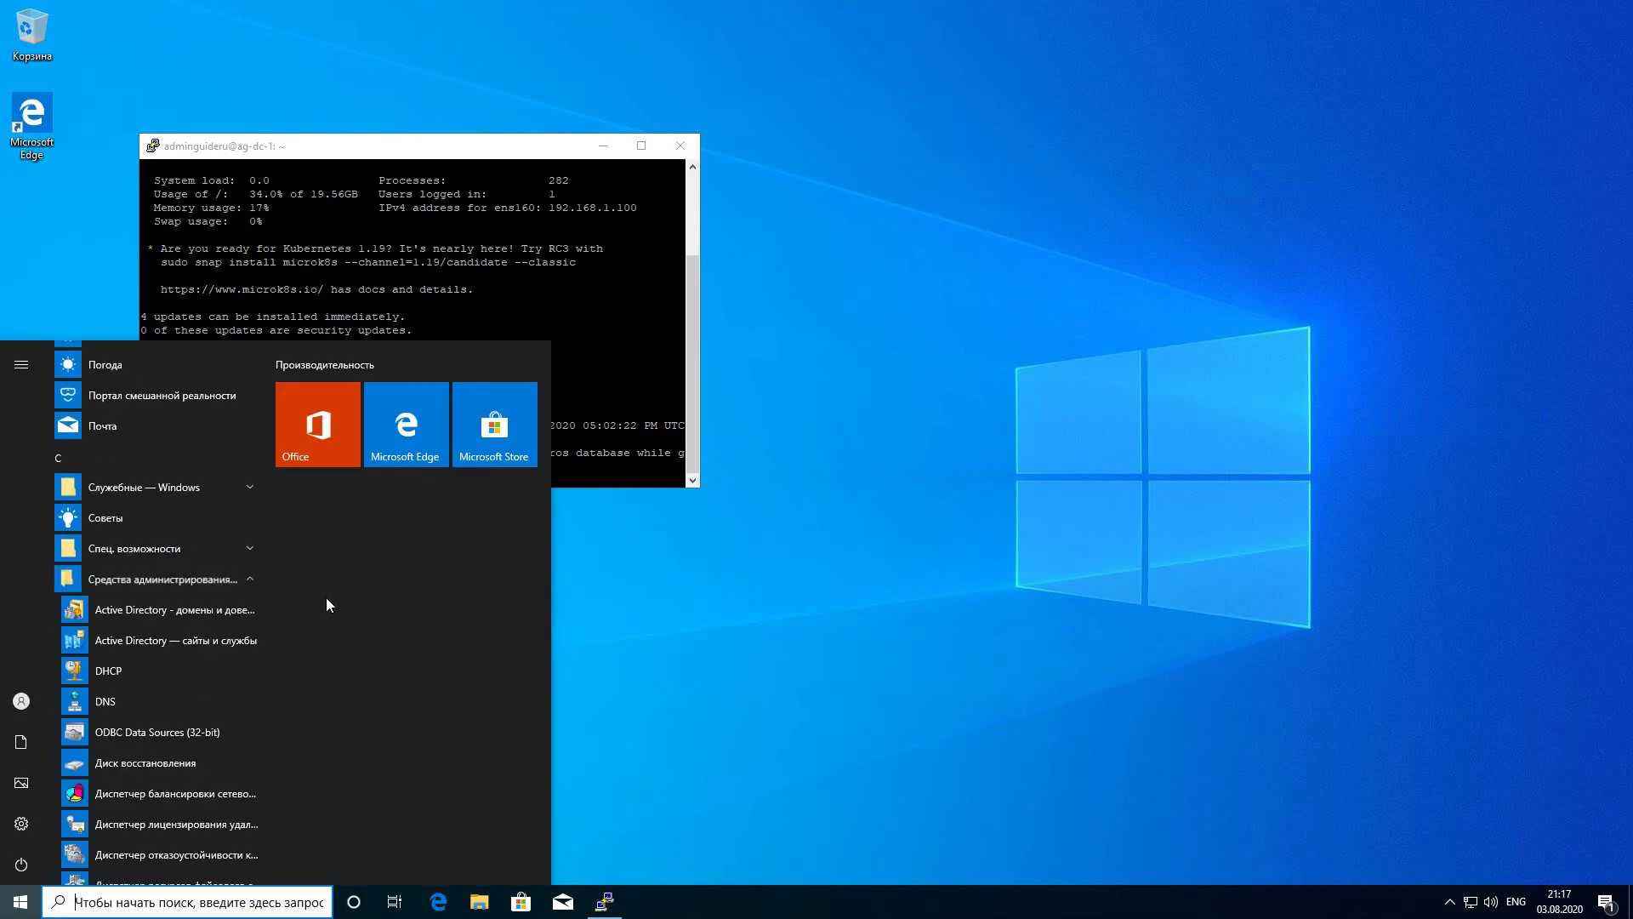
pyautogui.rightClick(165, 613)
pyautogui.moveTo(260, 651)
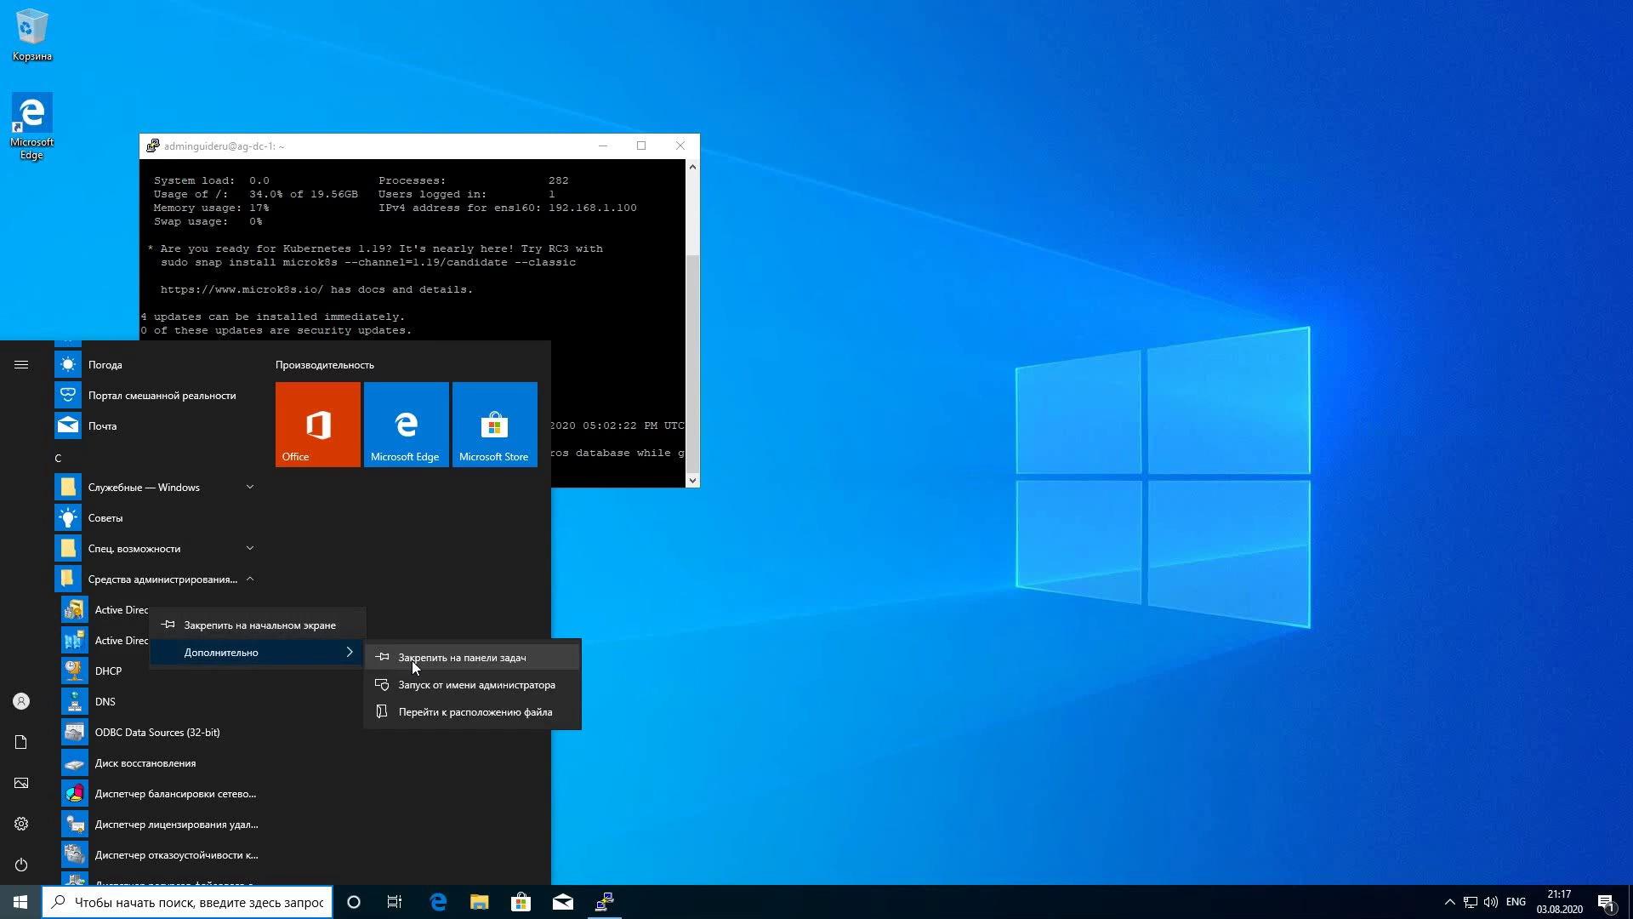
pyautogui.click(427, 711)
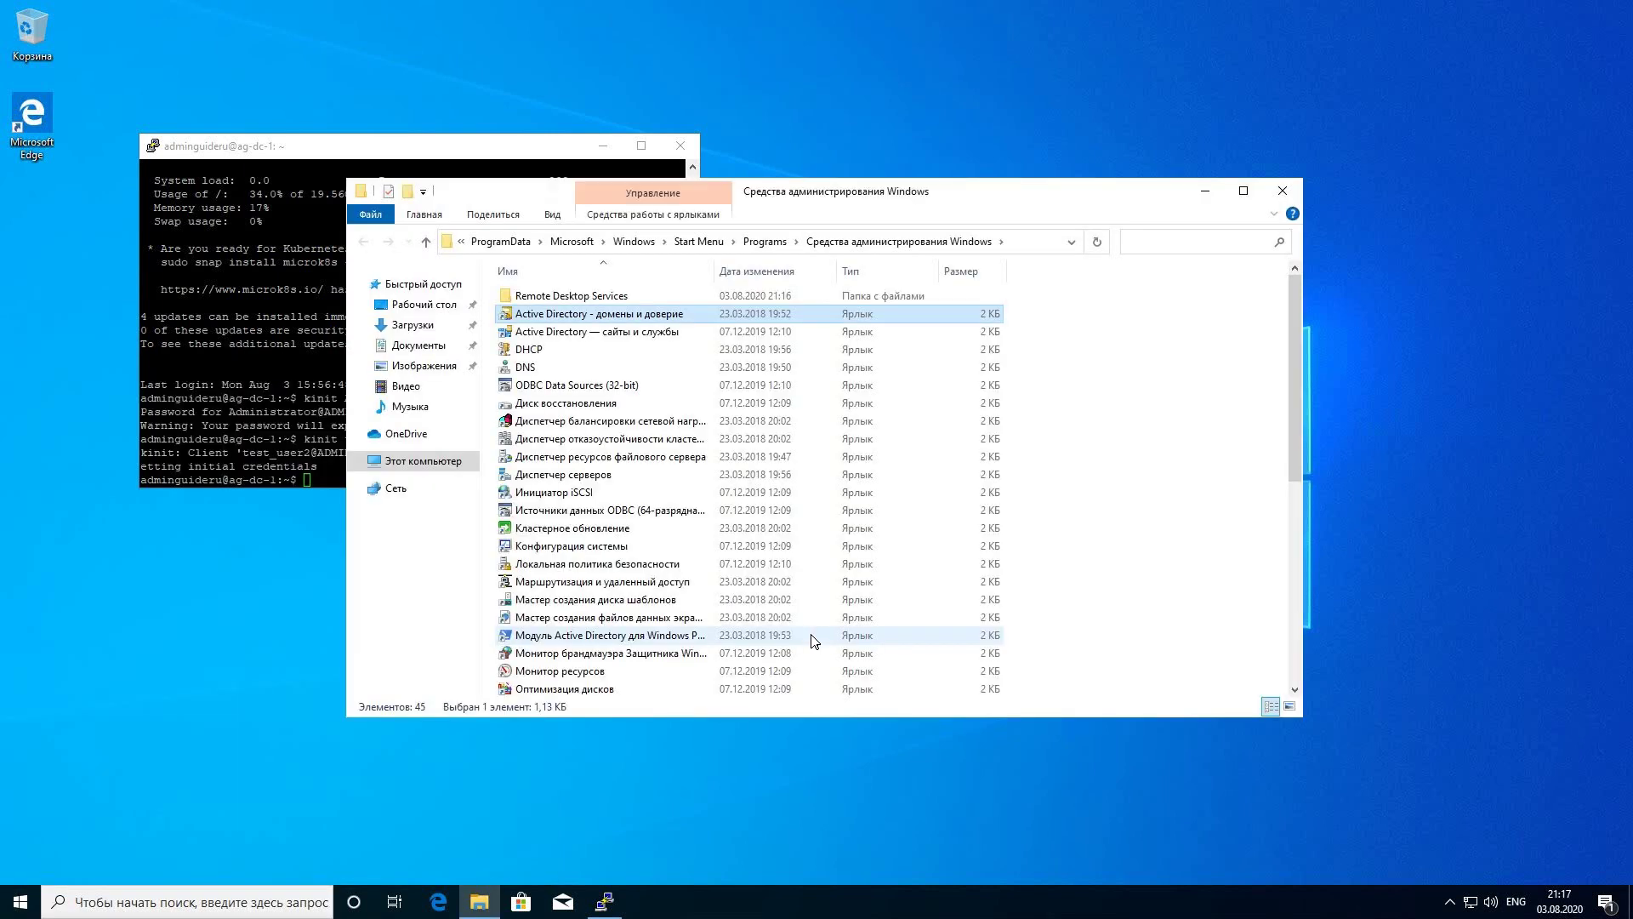
# Step: Drag an administrative tools shortcut onto the desktop
pyautogui.moveTo(596, 313); pyautogui.dragTo(63, 224)
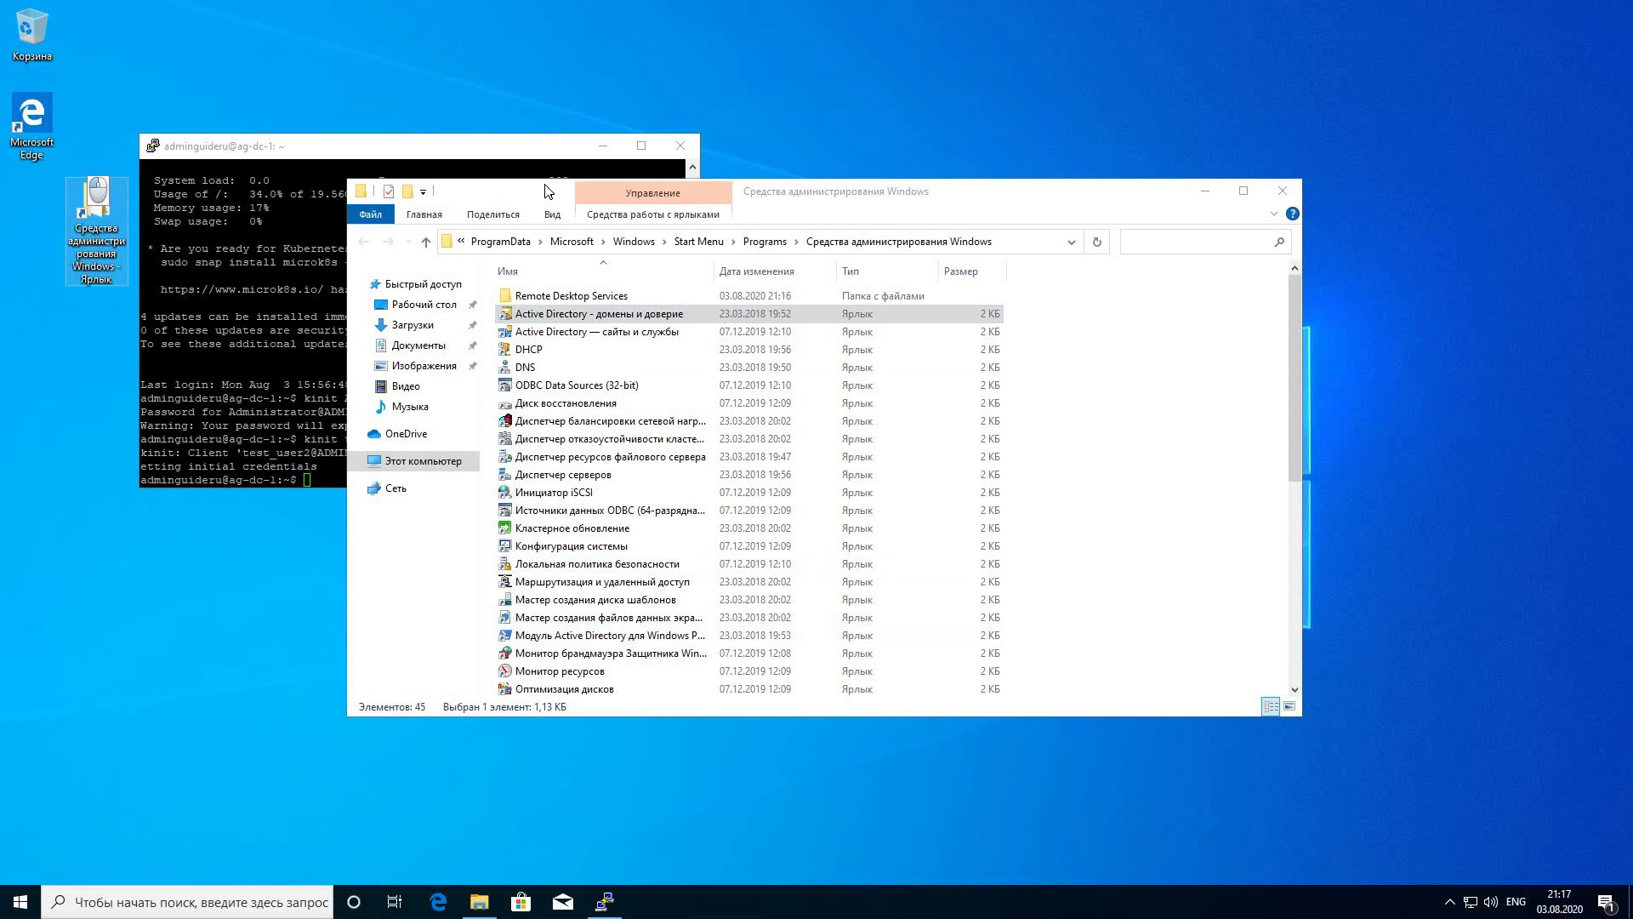
pyautogui.scroll(-7, 834, 408)
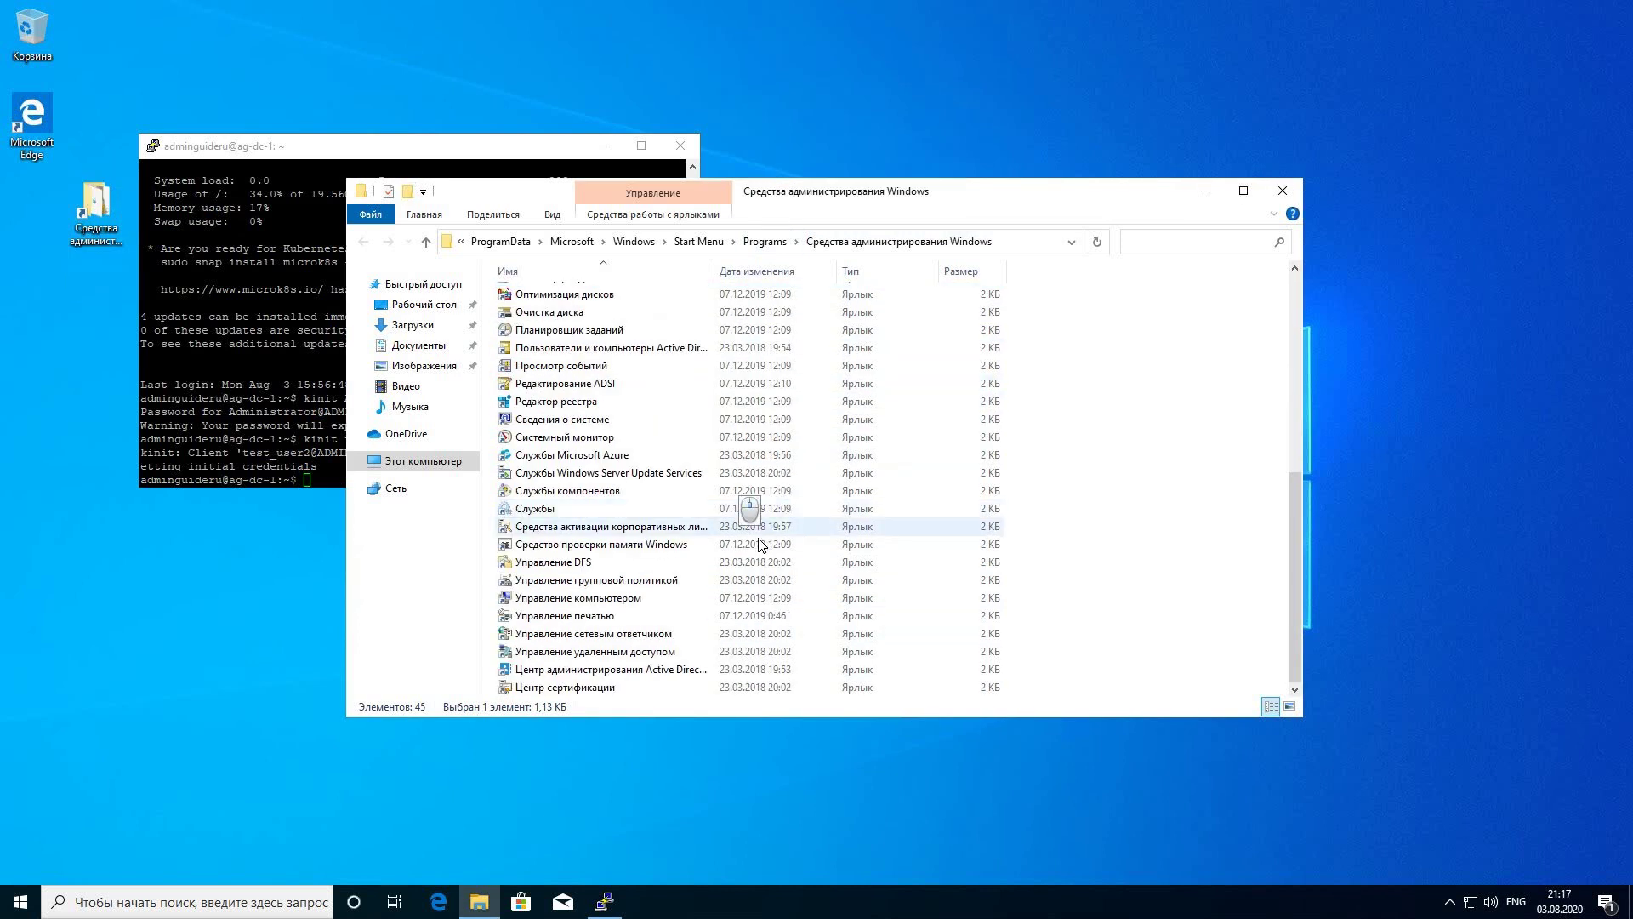
pyautogui.scroll(7, 650, 660)
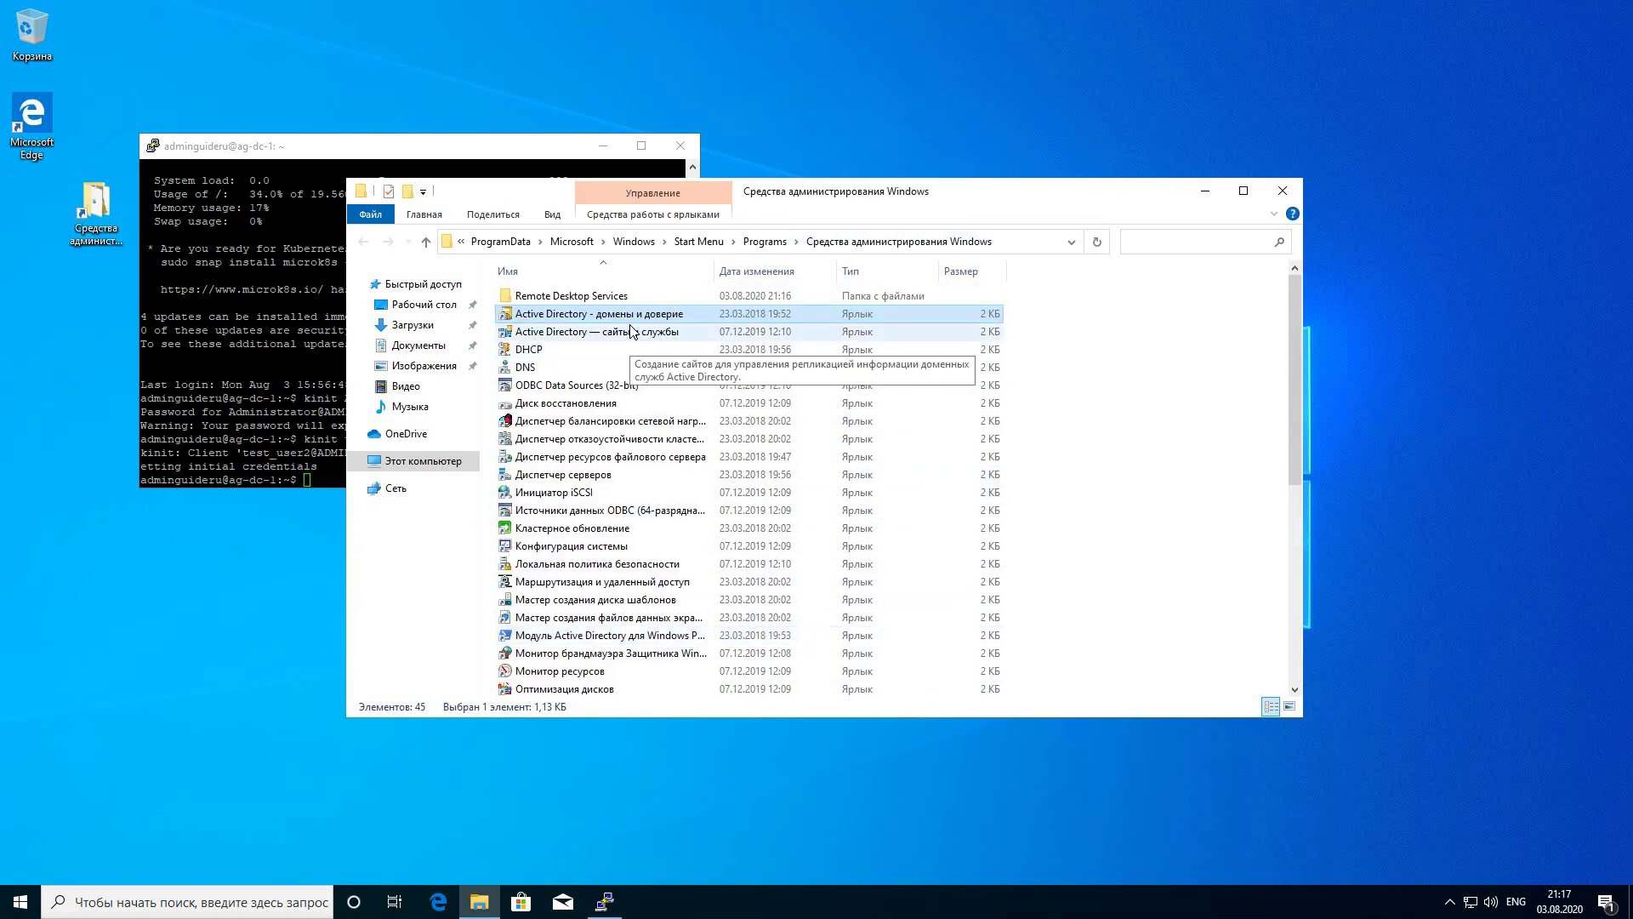
pyautogui.scroll(-4, 595, 528)
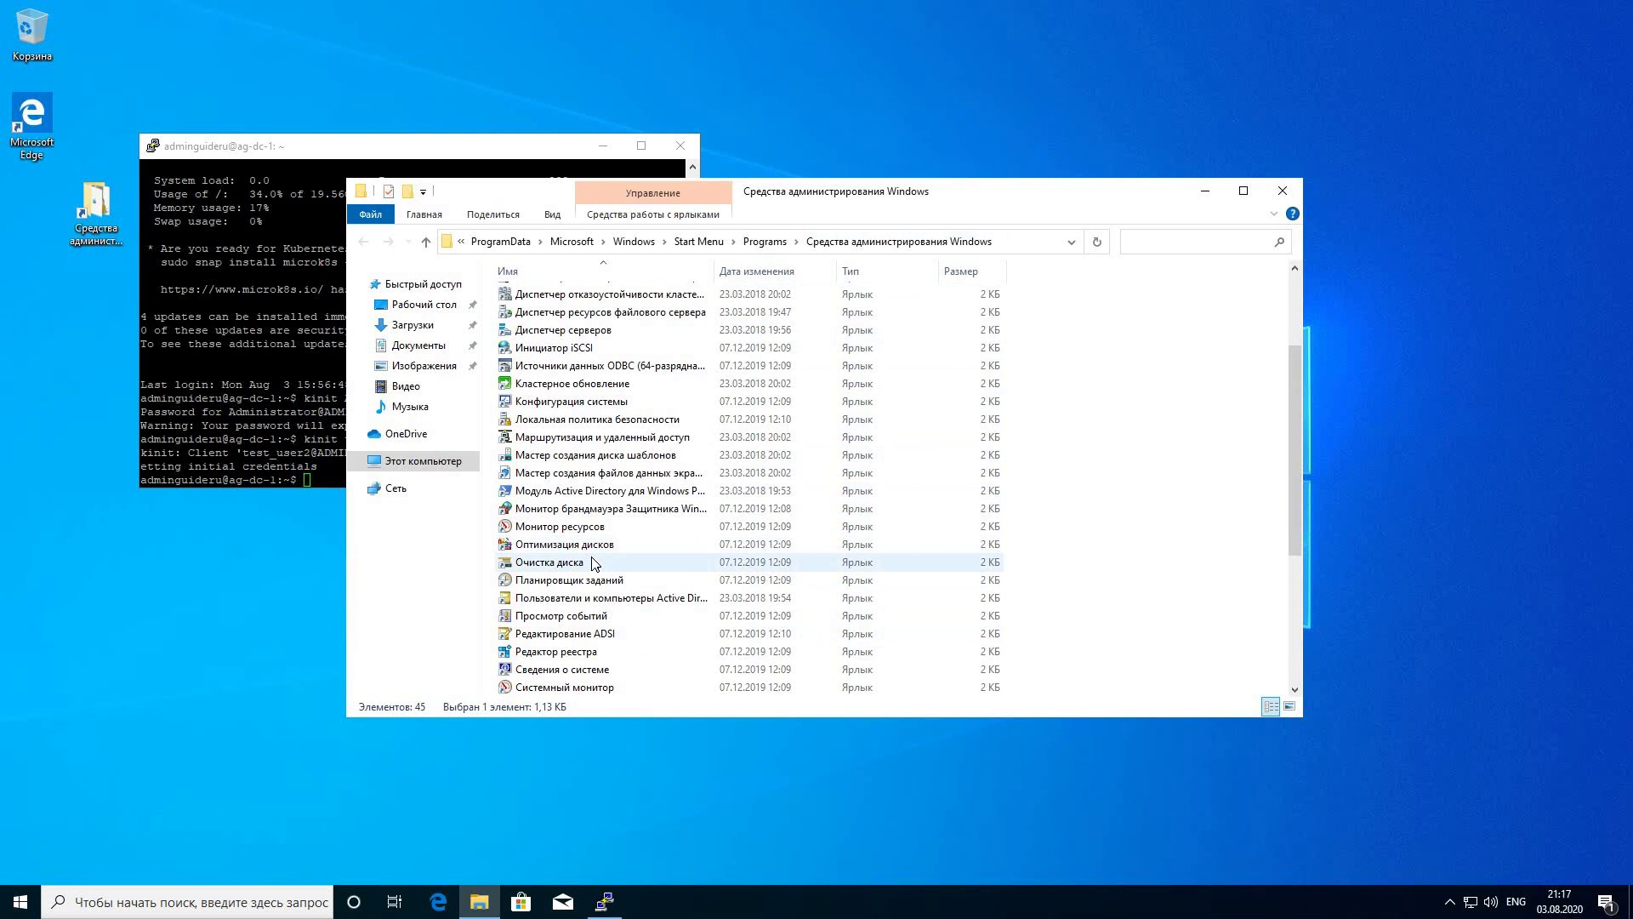
pyautogui.scroll(-1, 649, 492)
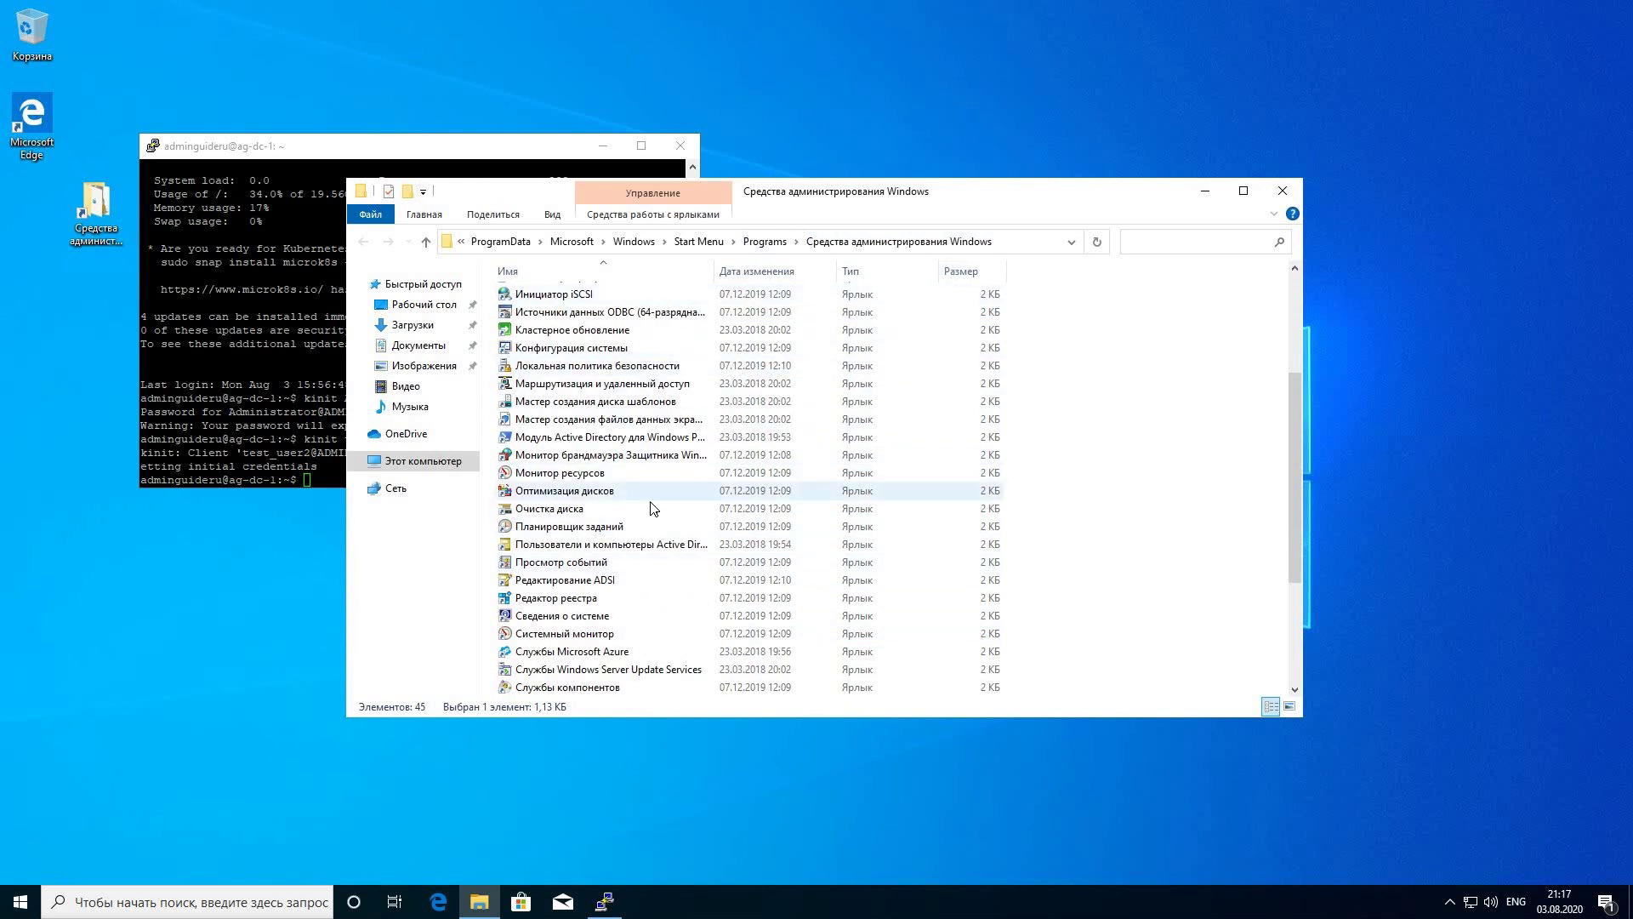
pyautogui.scroll(5, 654, 508)
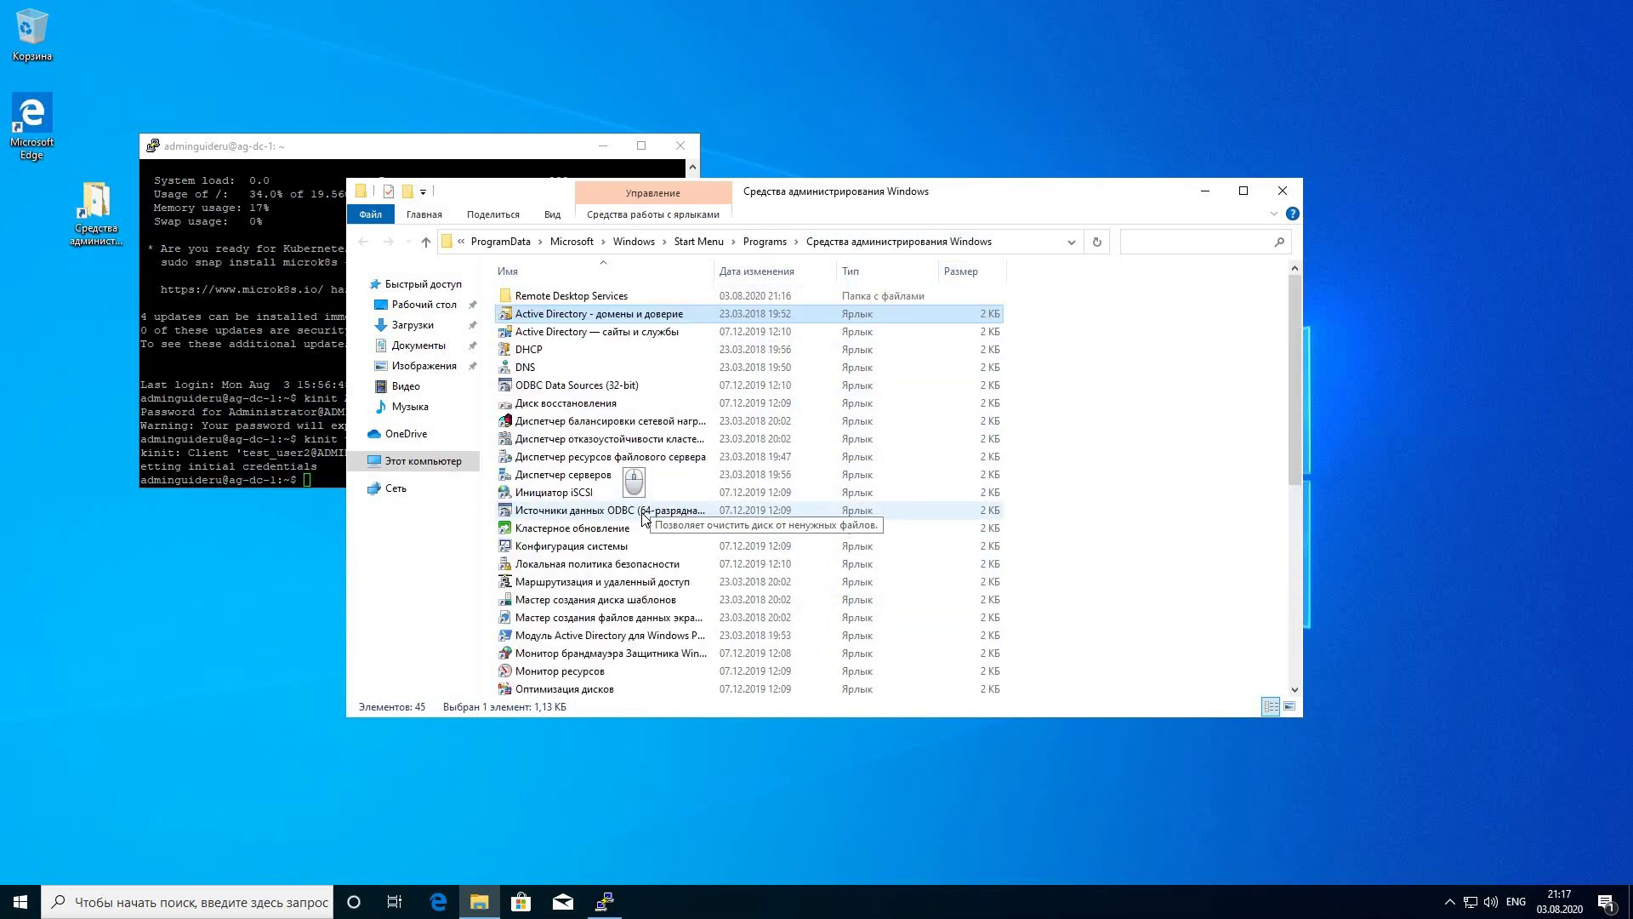
# Step: Launch the DNS console and move its connection dialog aside
pyautogui.click(532, 367)
pyautogui.scroll(-7, 593, 520)
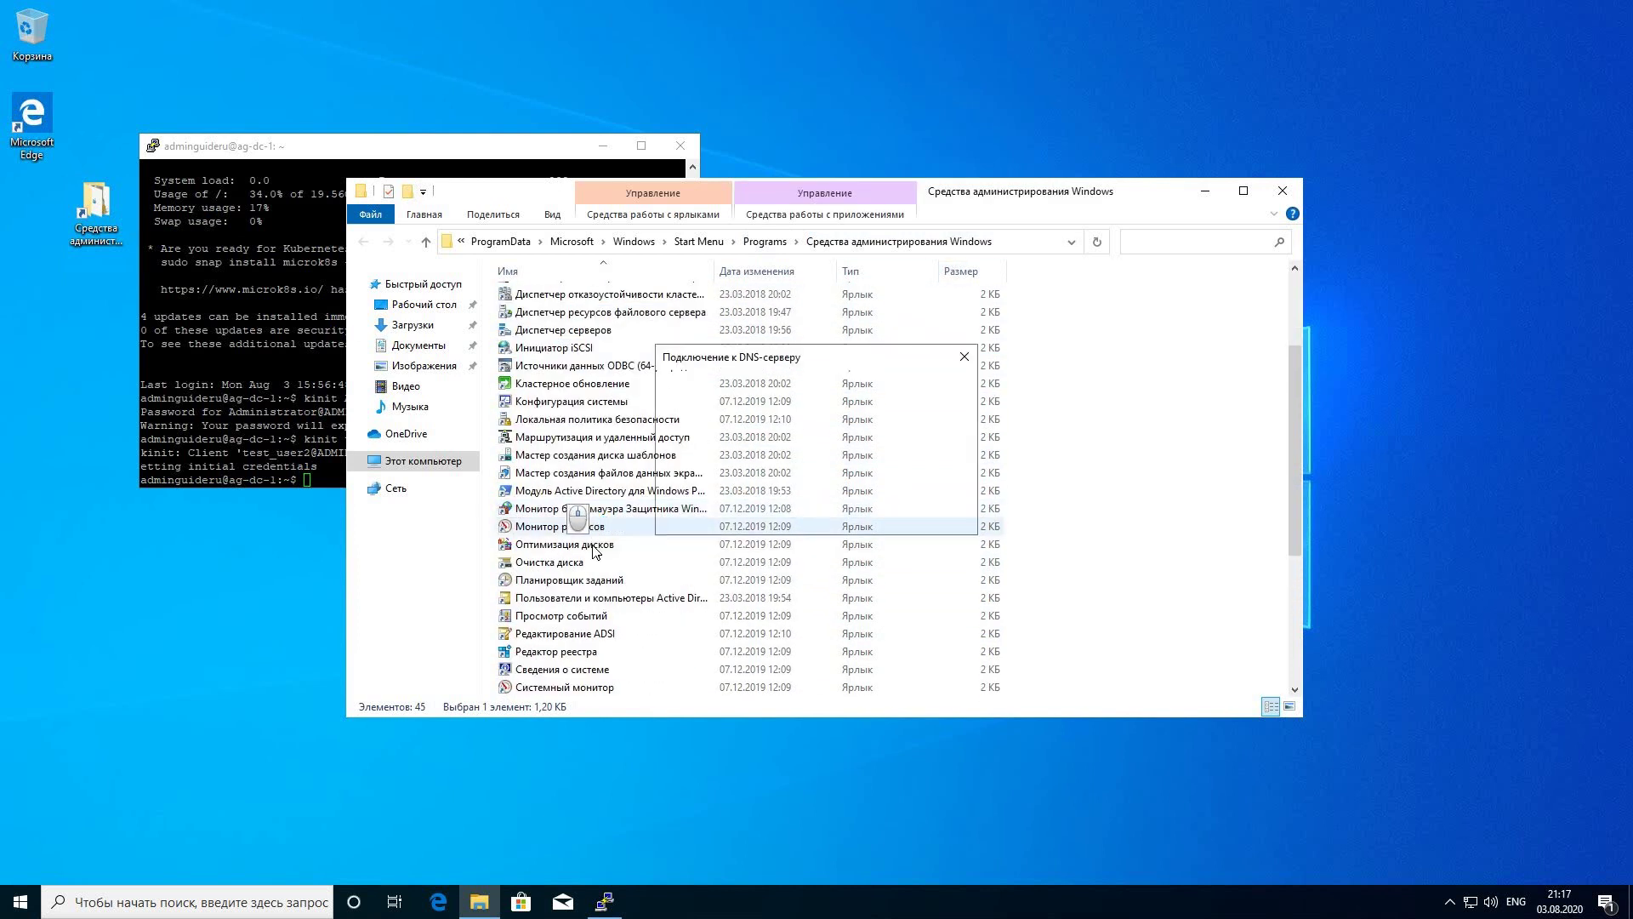
pyautogui.moveTo(776, 366); pyautogui.dragTo(1491, 511)
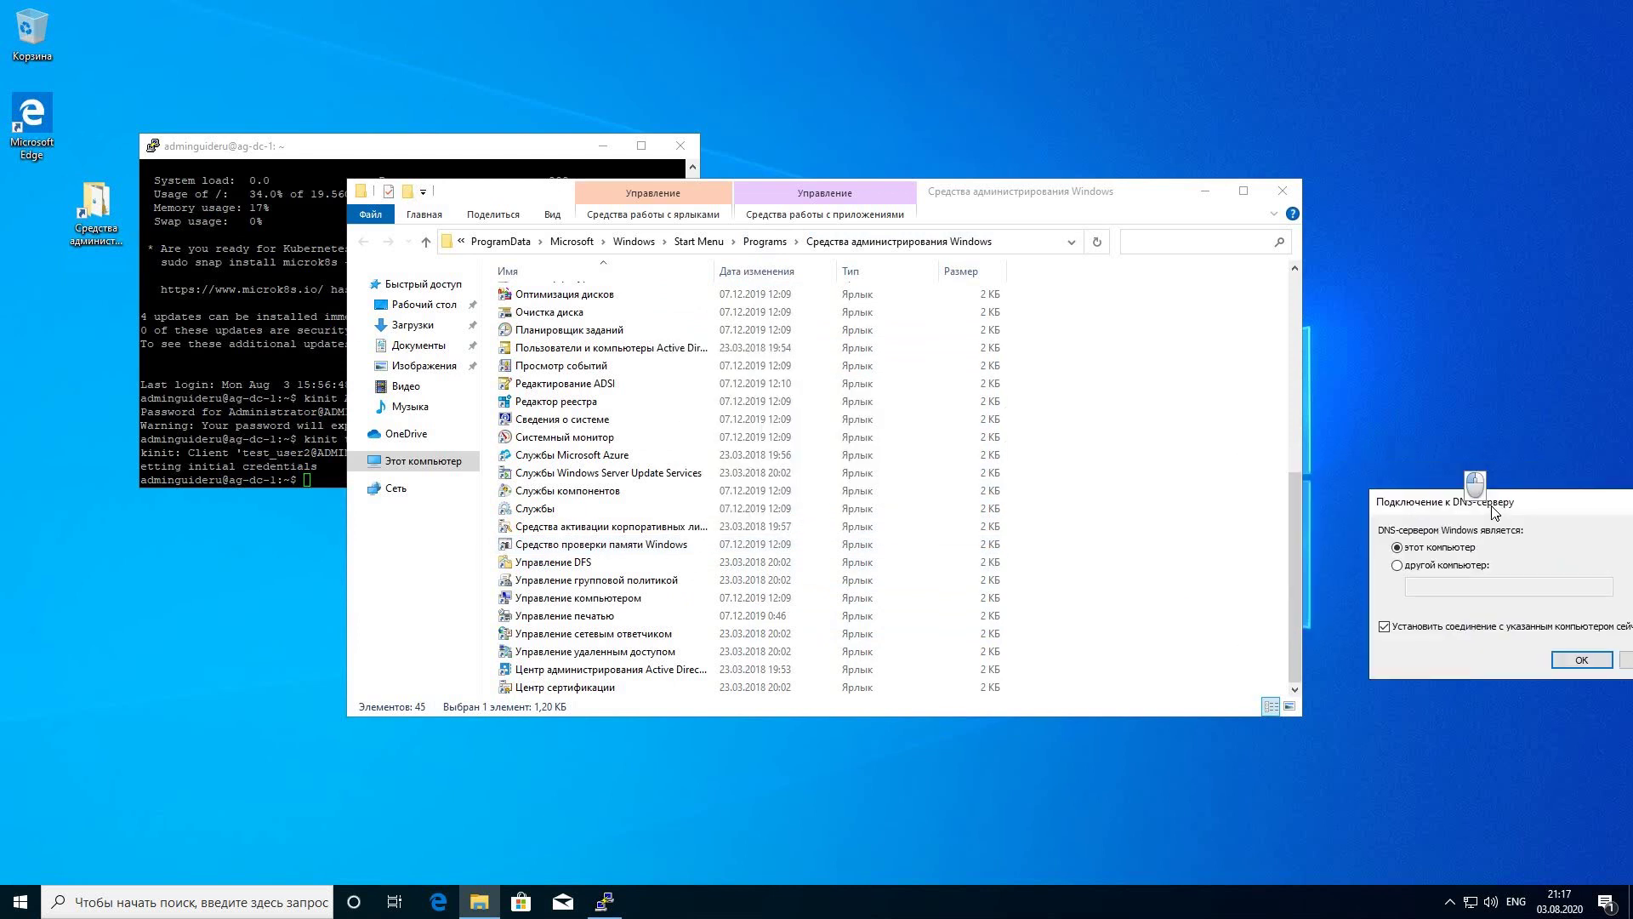
# Step: Launch Active Directory Users and Computers and Group Policy Management, then arrange the windows
pyautogui.click(606, 348)
pyautogui.press('Return')
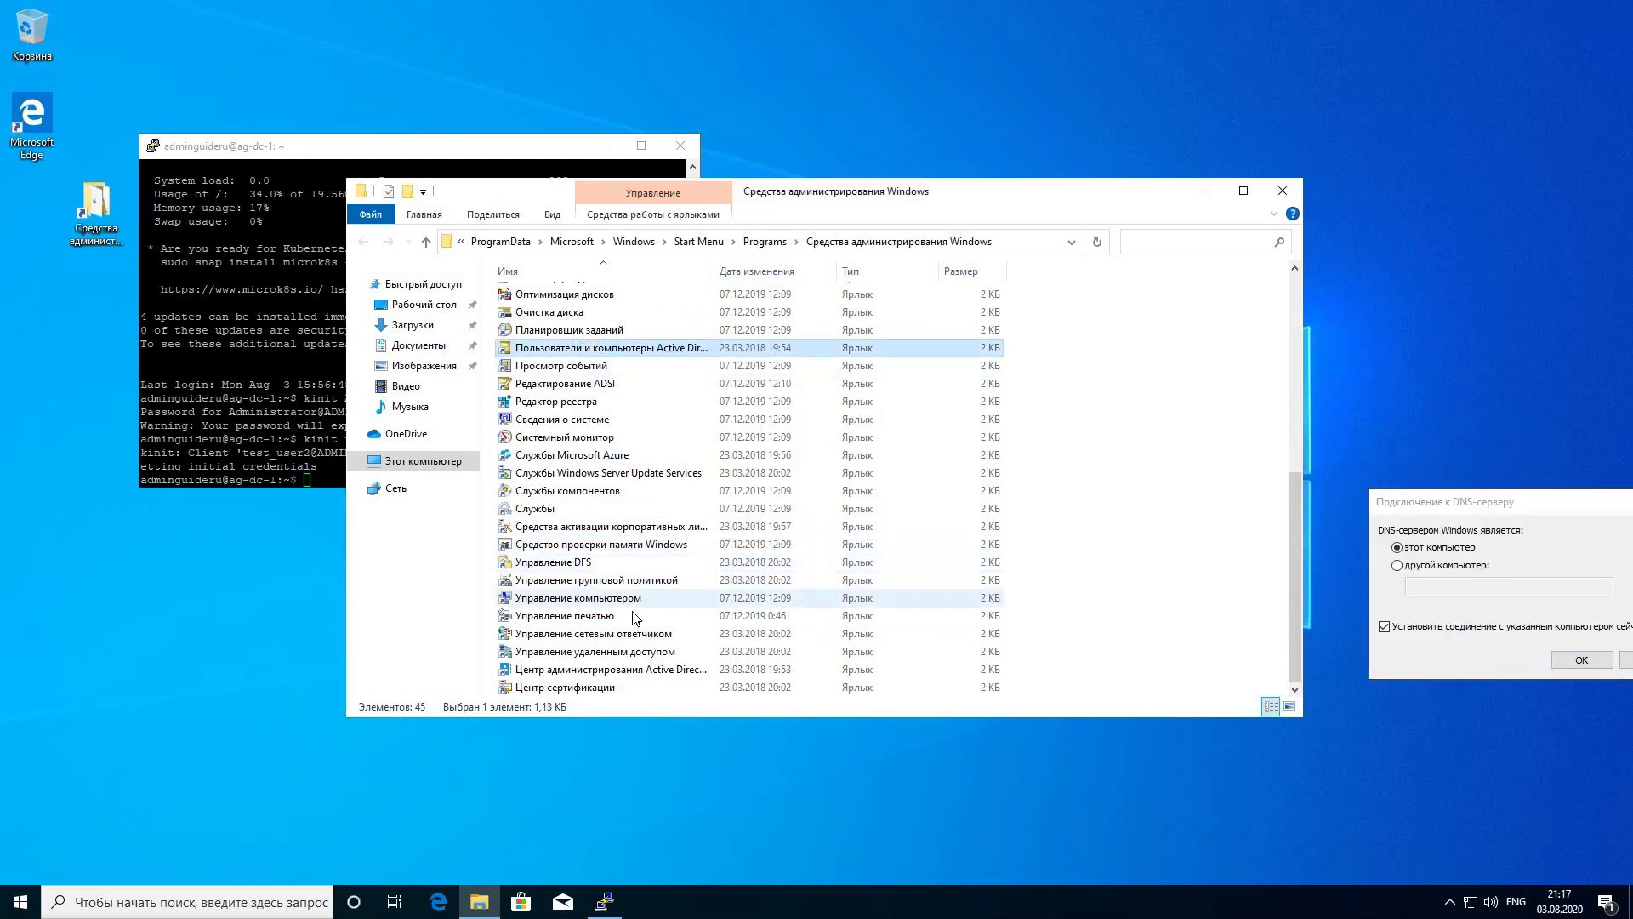
pyautogui.click(615, 581)
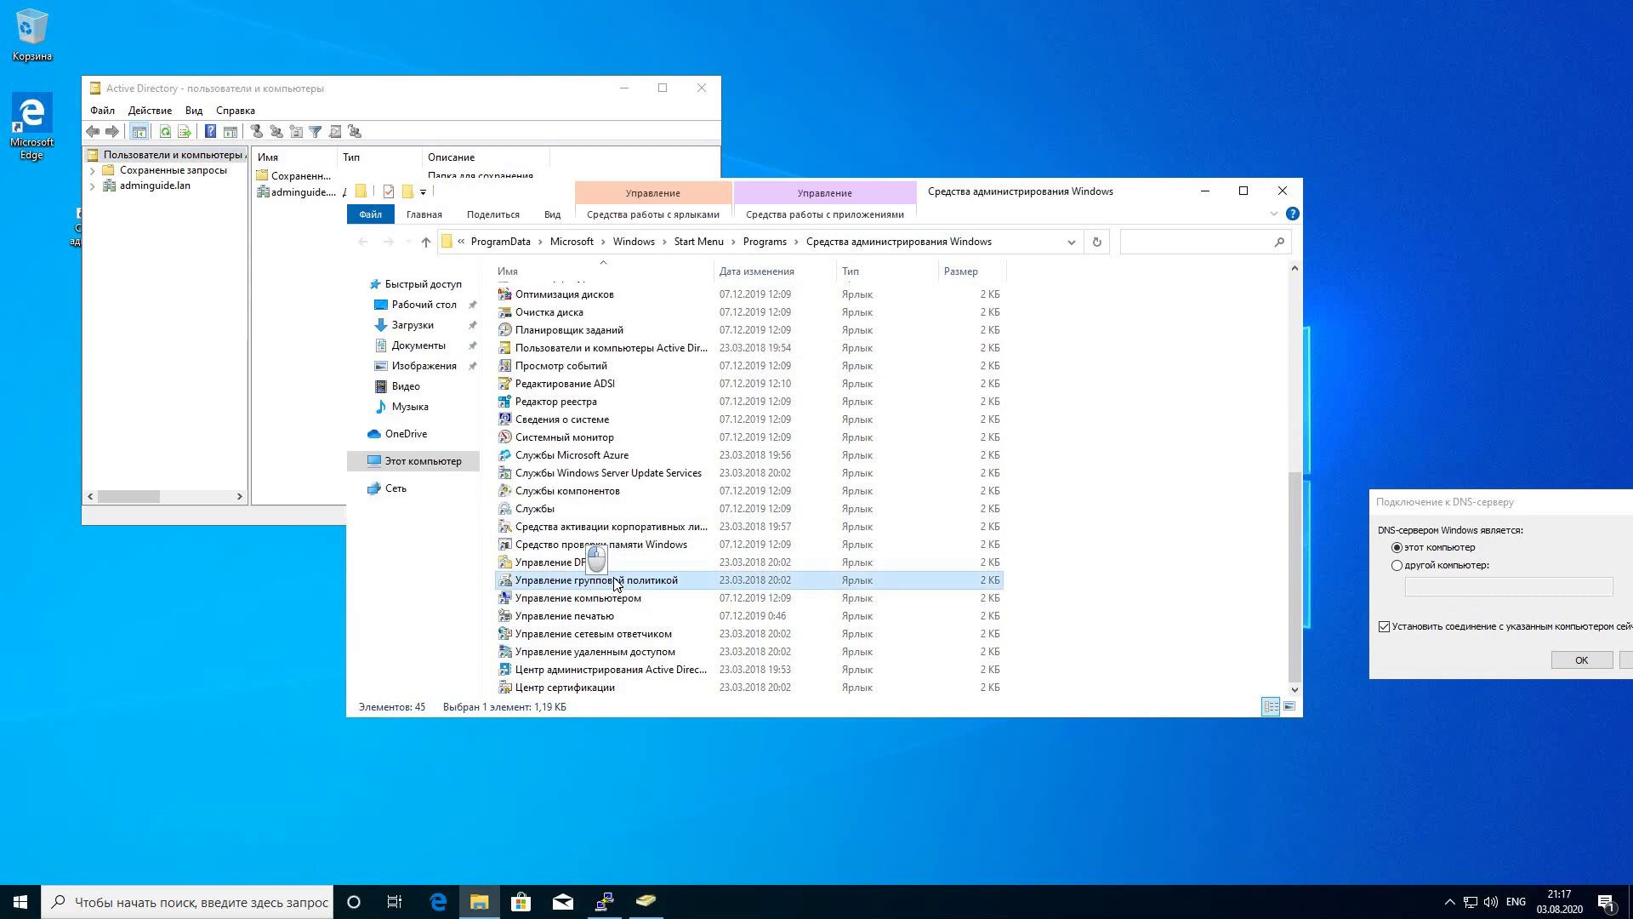
pyautogui.doubleClick(619, 580)
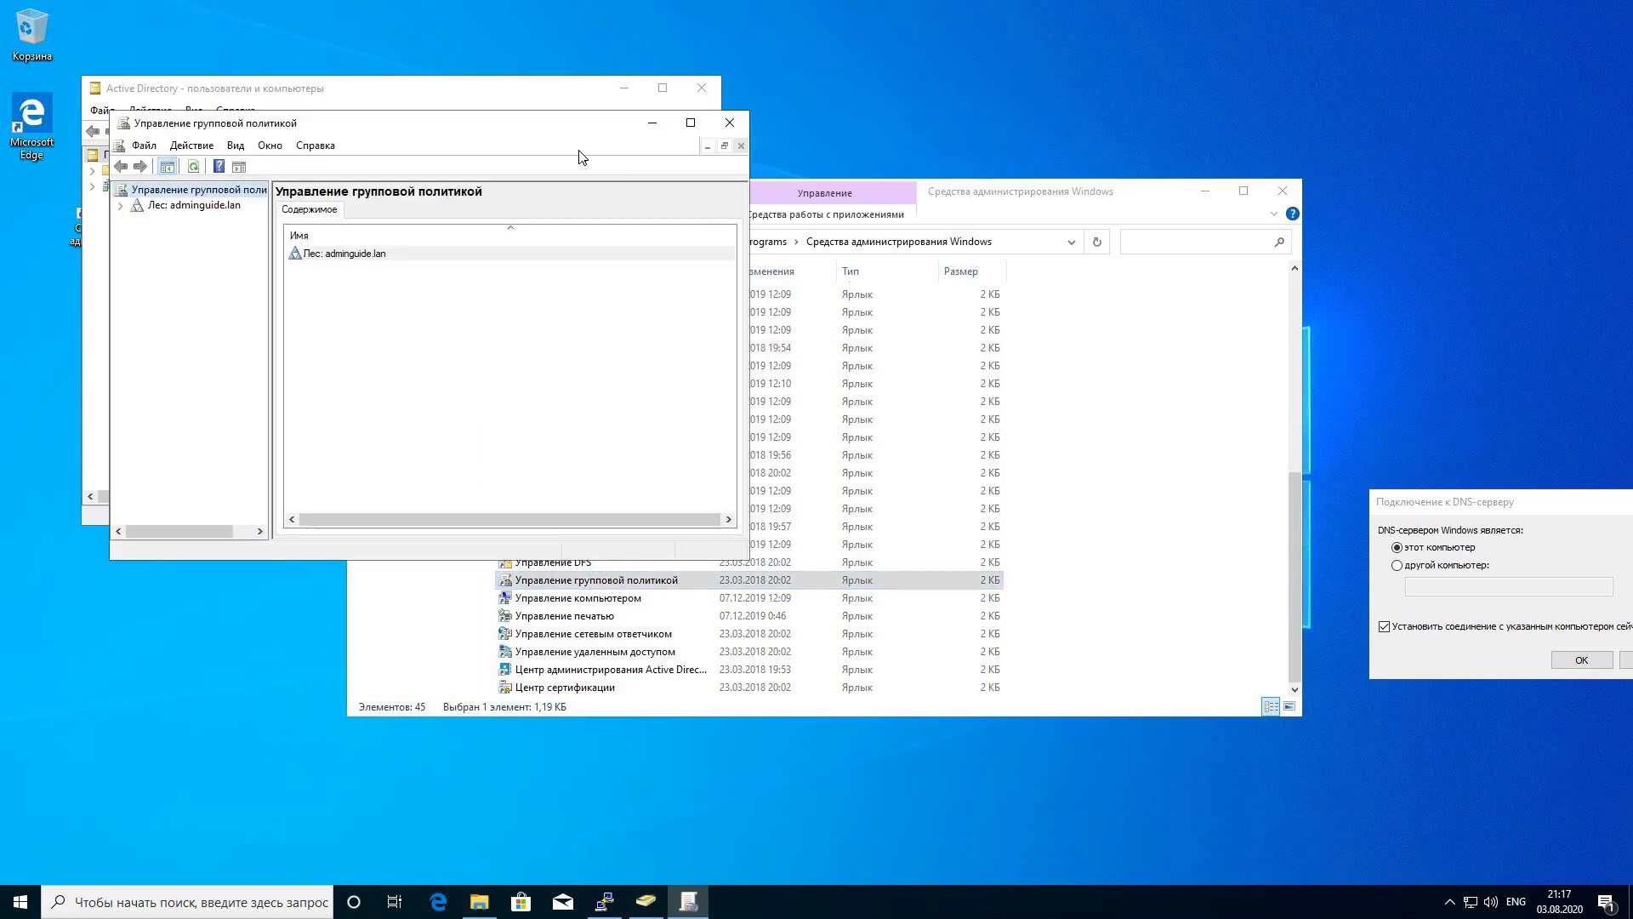
pyautogui.moveTo(531, 128); pyautogui.dragTo(409, 537)
pyautogui.moveTo(1444, 504); pyautogui.dragTo(1026, 432)
# Step: Connect DNS Manager to the other computer ag-dc-1 and expand Зоны прямого просмотра
pyautogui.click(981, 487)
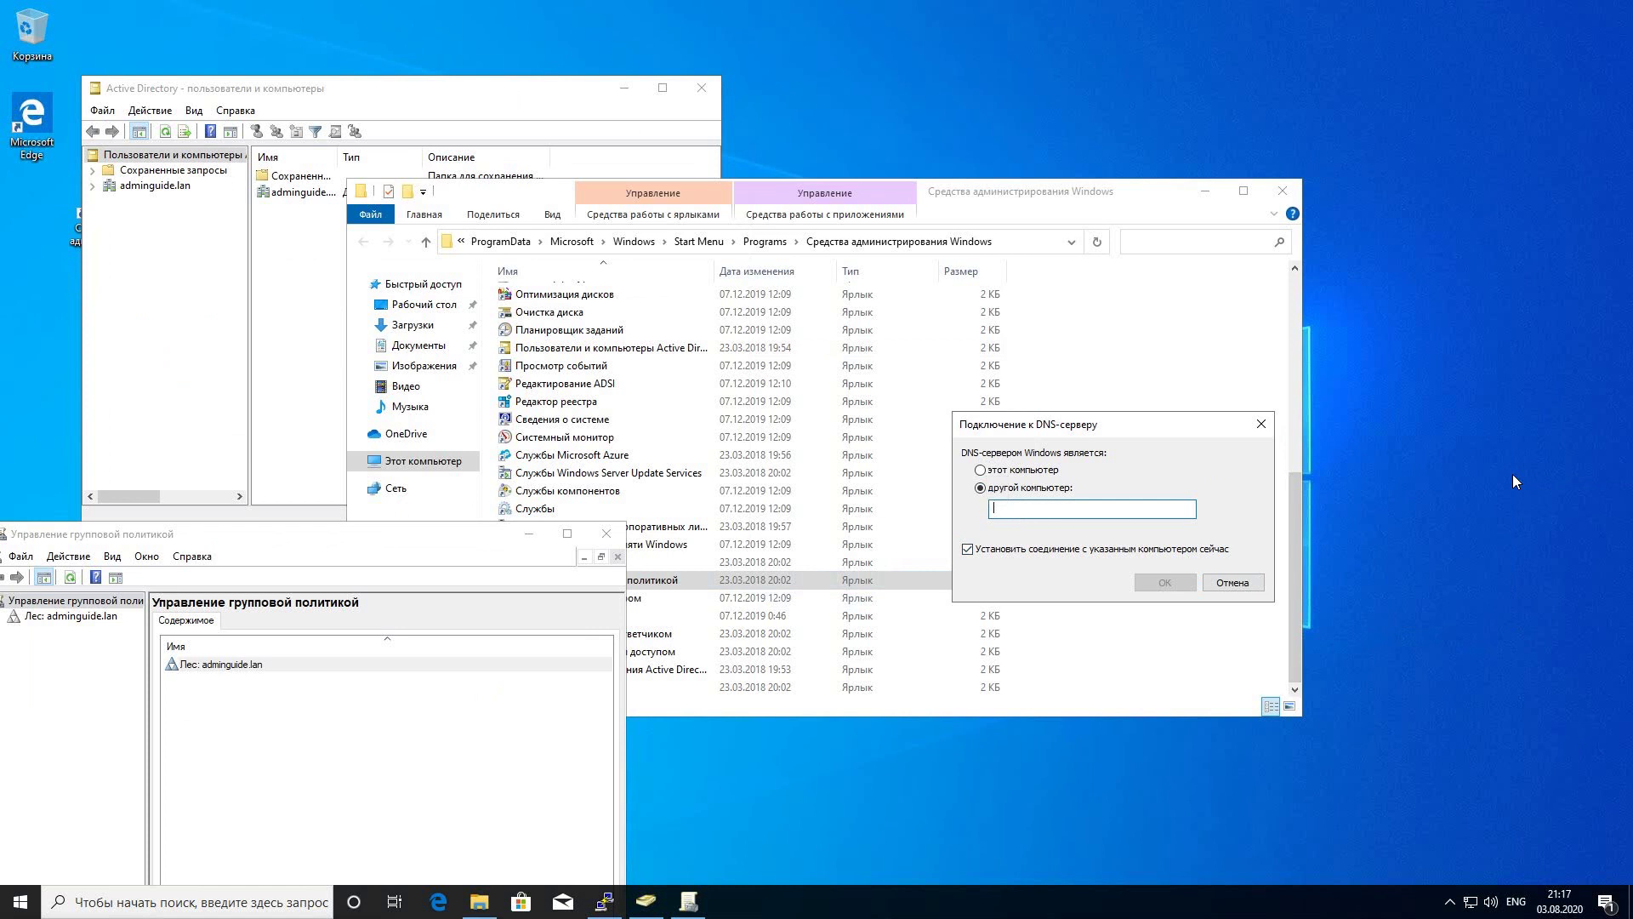
pyautogui.write('ag-dc-1')
pyautogui.click(1165, 583)
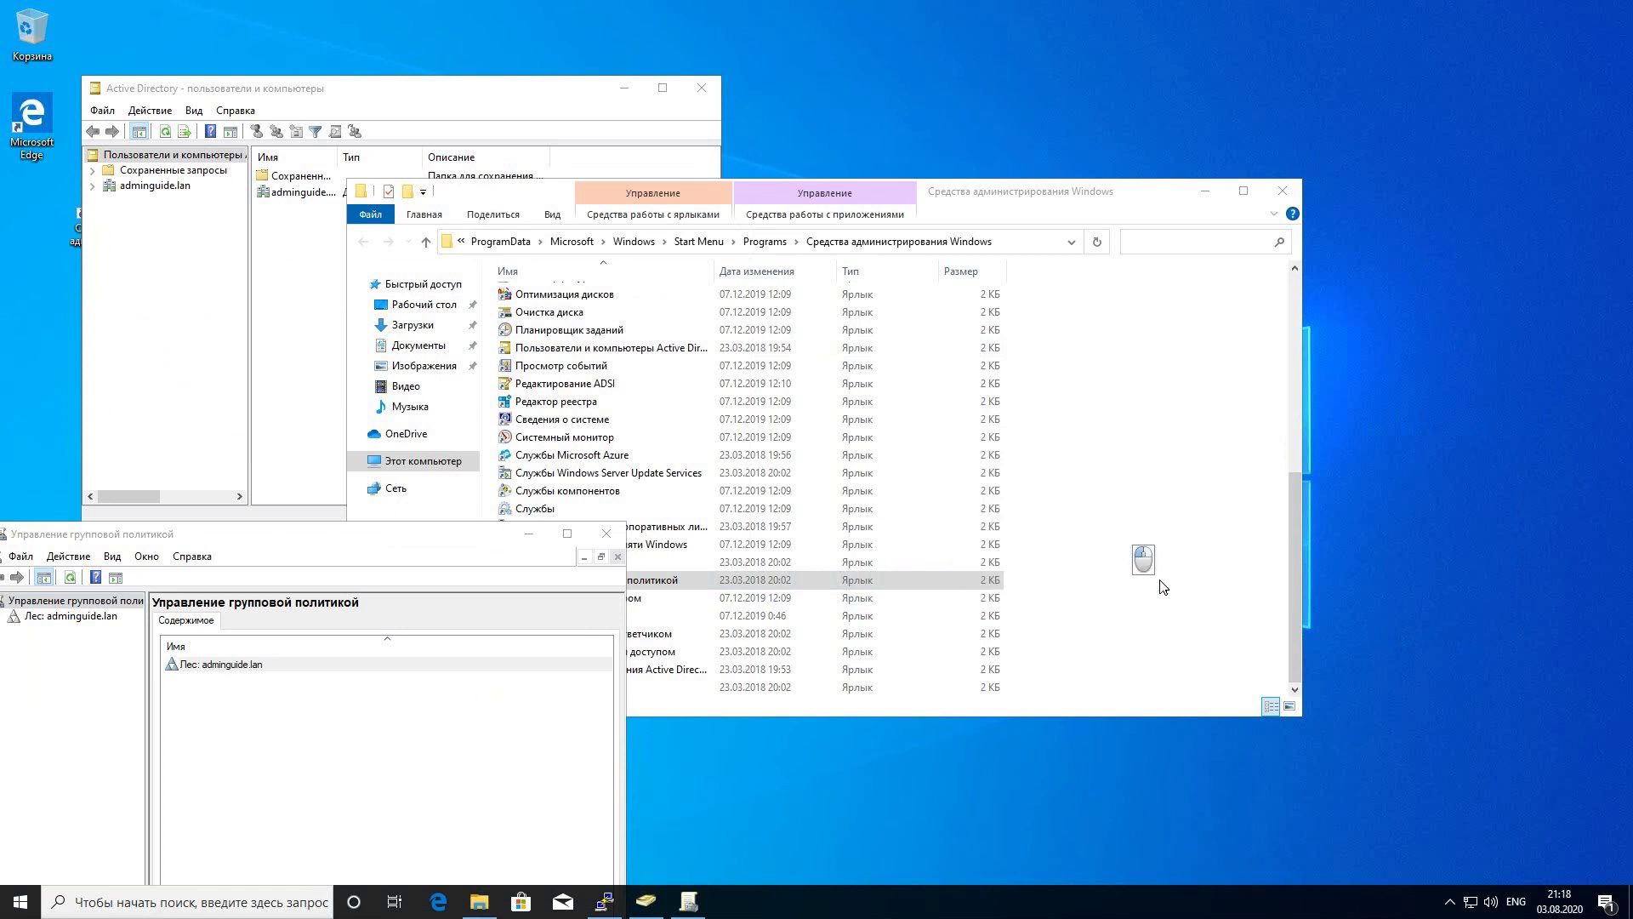
pyautogui.moveTo(434, 51); pyautogui.dragTo(1291, 417)
pyautogui.doubleClick(957, 515)
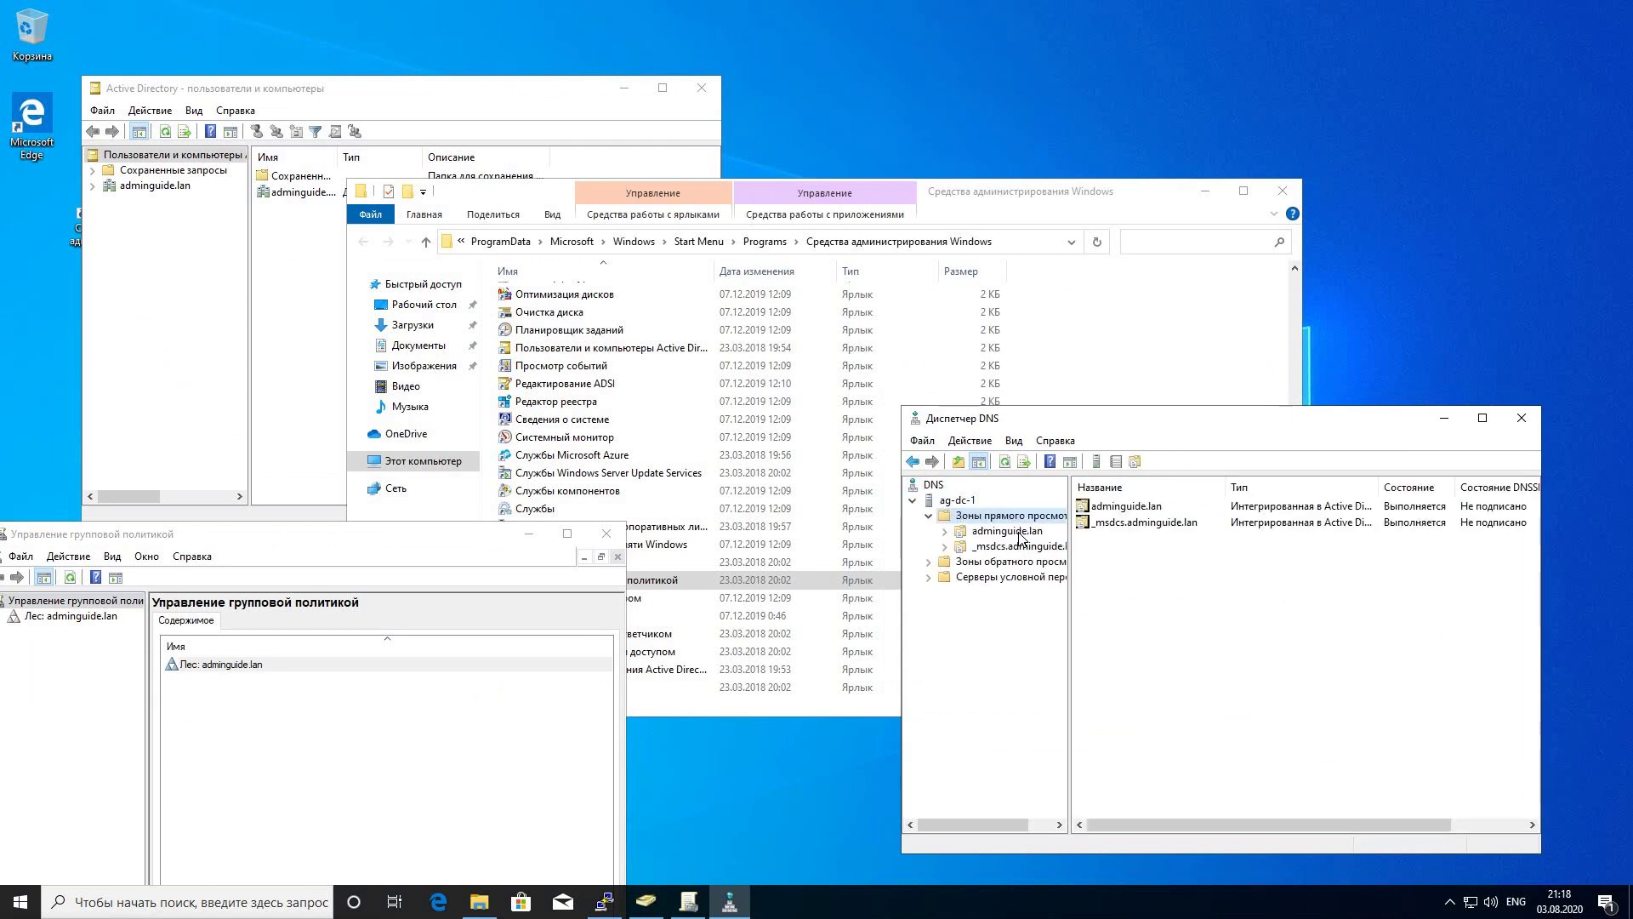
# Step: Open the adminguide.lan zone to list its host records and rearrange the windows
pyautogui.doubleClick(1016, 533)
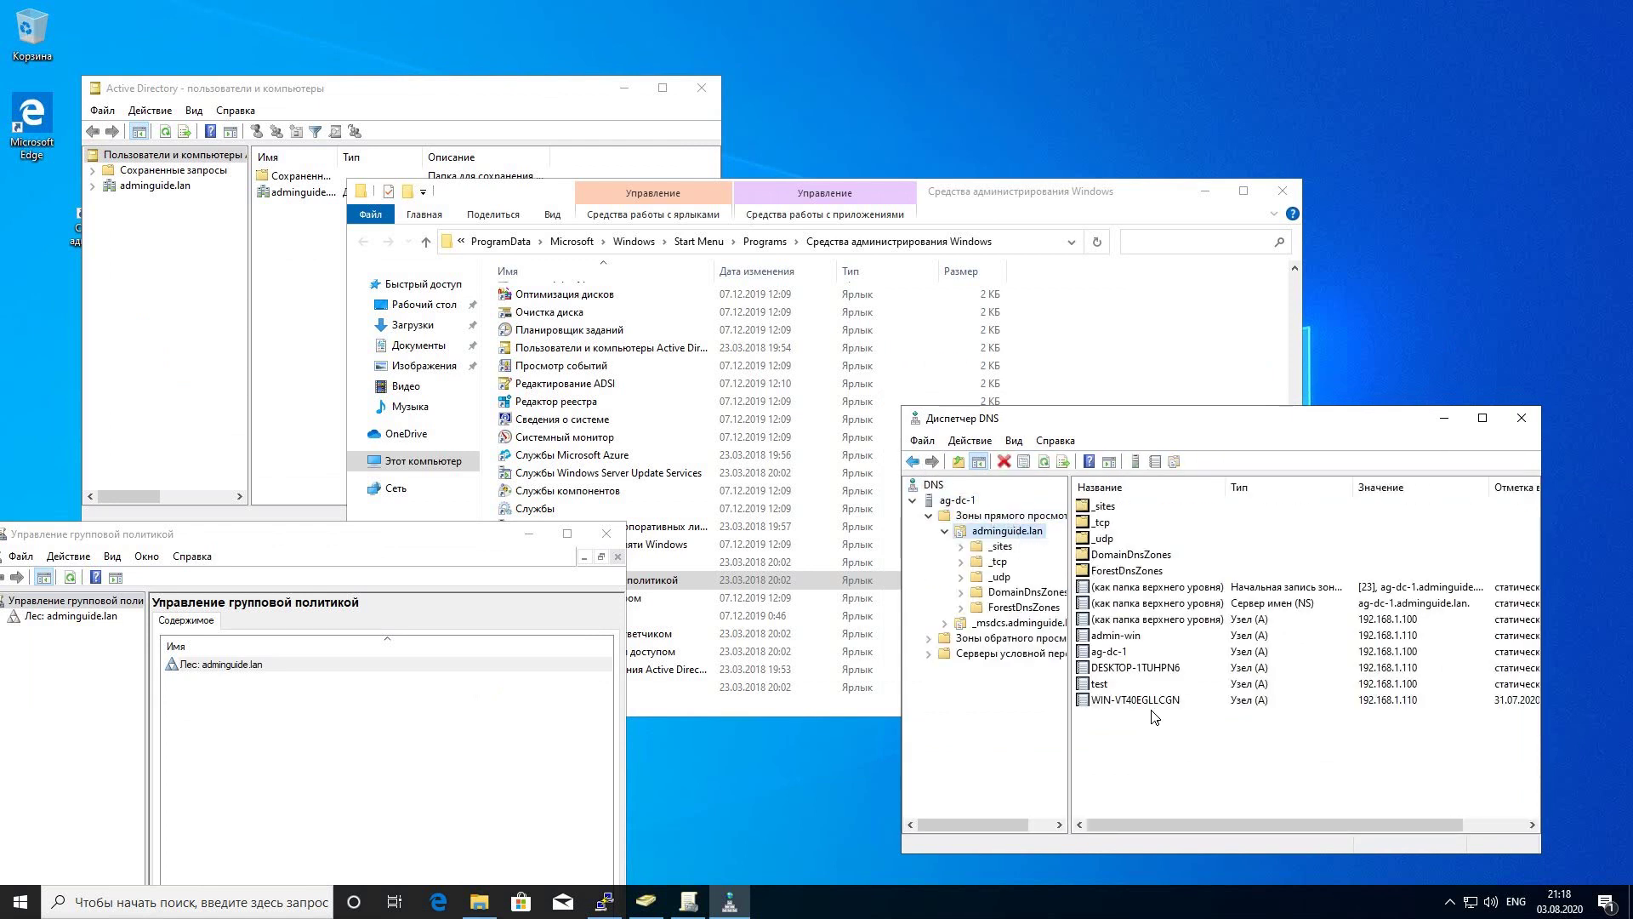
pyautogui.moveTo(1238, 480); pyautogui.dragTo(1358, 538)
pyautogui.moveTo(332, 544); pyautogui.dragTo(386, 461)
pyautogui.moveTo(252, 90); pyautogui.dragTo(177, 29)
# Step: Rerun kinit test_user2 in PuTTY, still failing, and move the terminal to the upper right
pyautogui.click(601, 903)
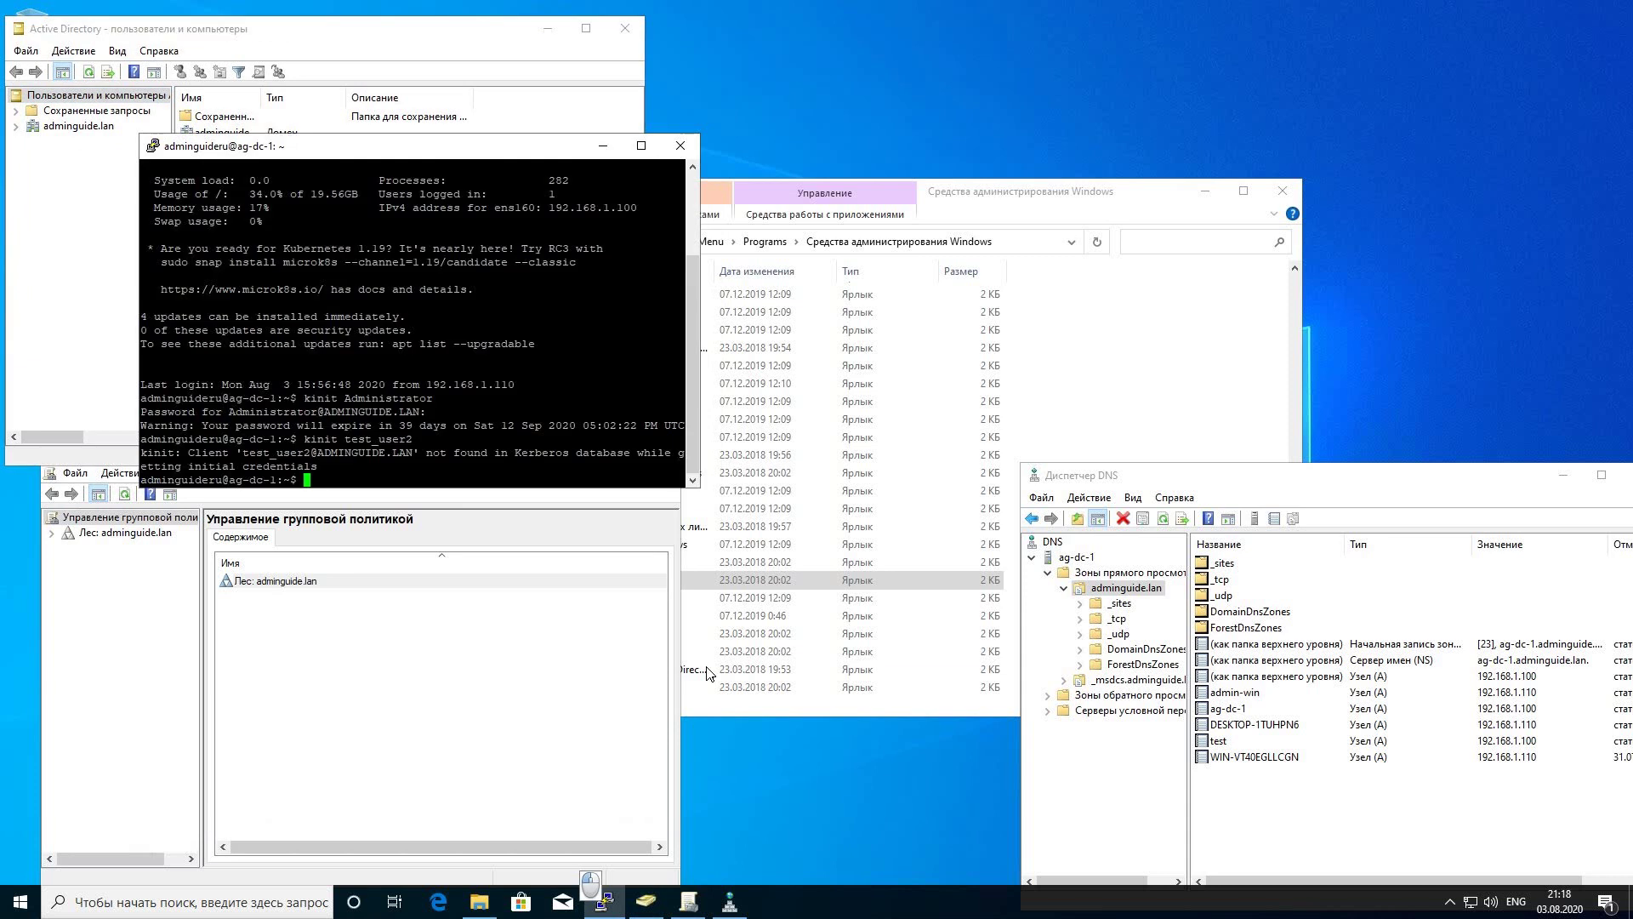
pyautogui.press('Up')
pyautogui.press('Return')
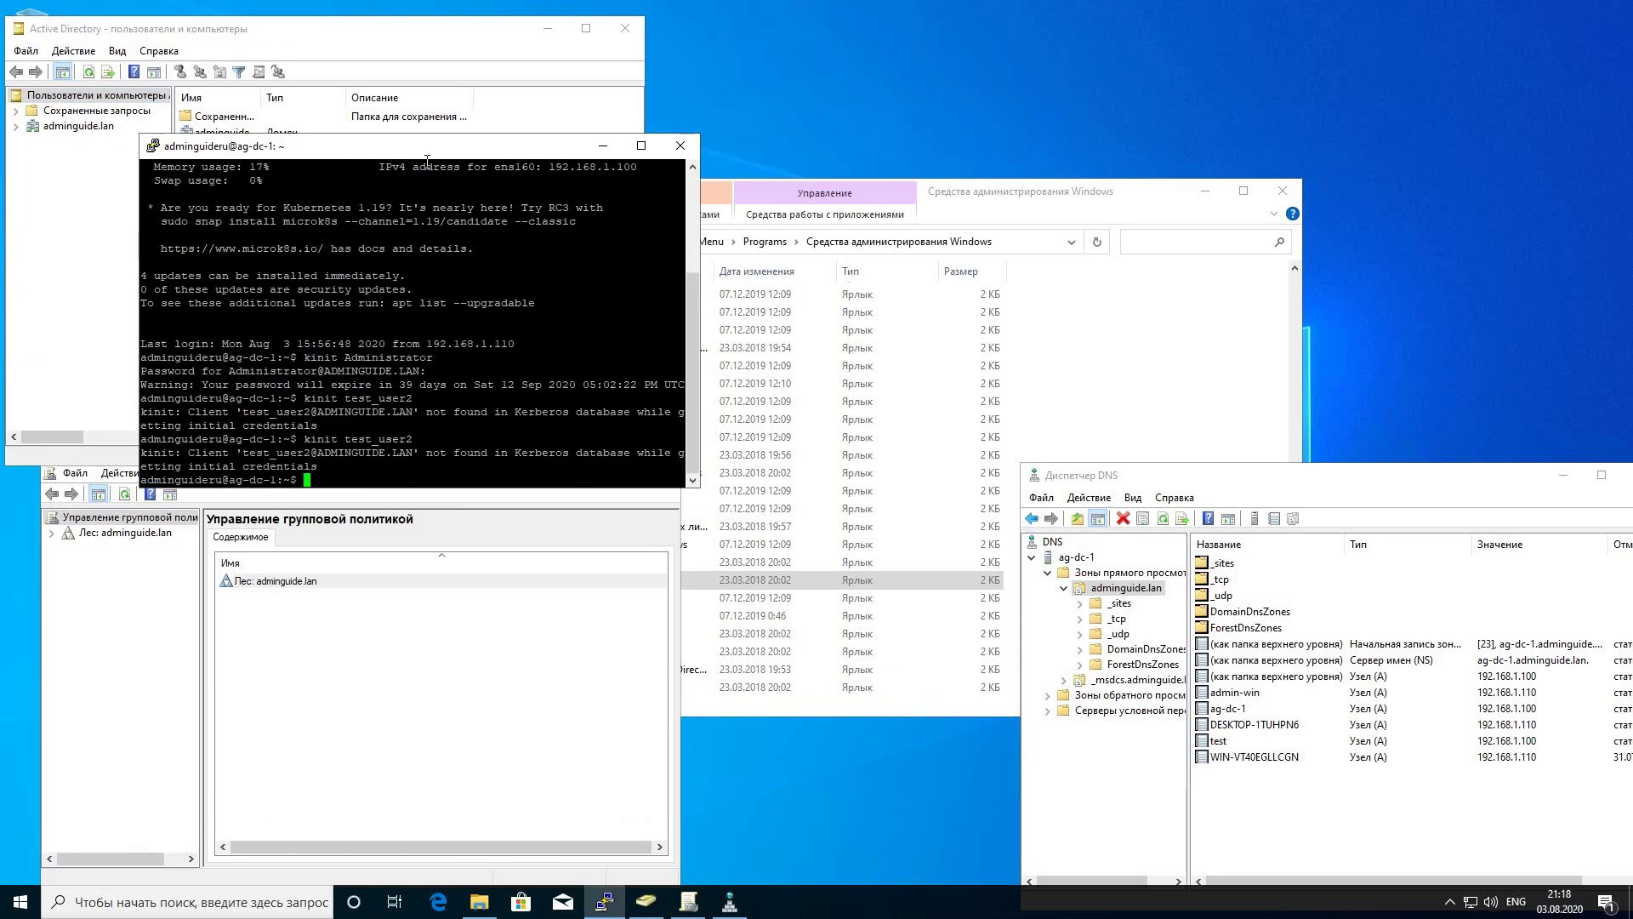
pyautogui.moveTo(421, 153); pyautogui.dragTo(1292, 76)
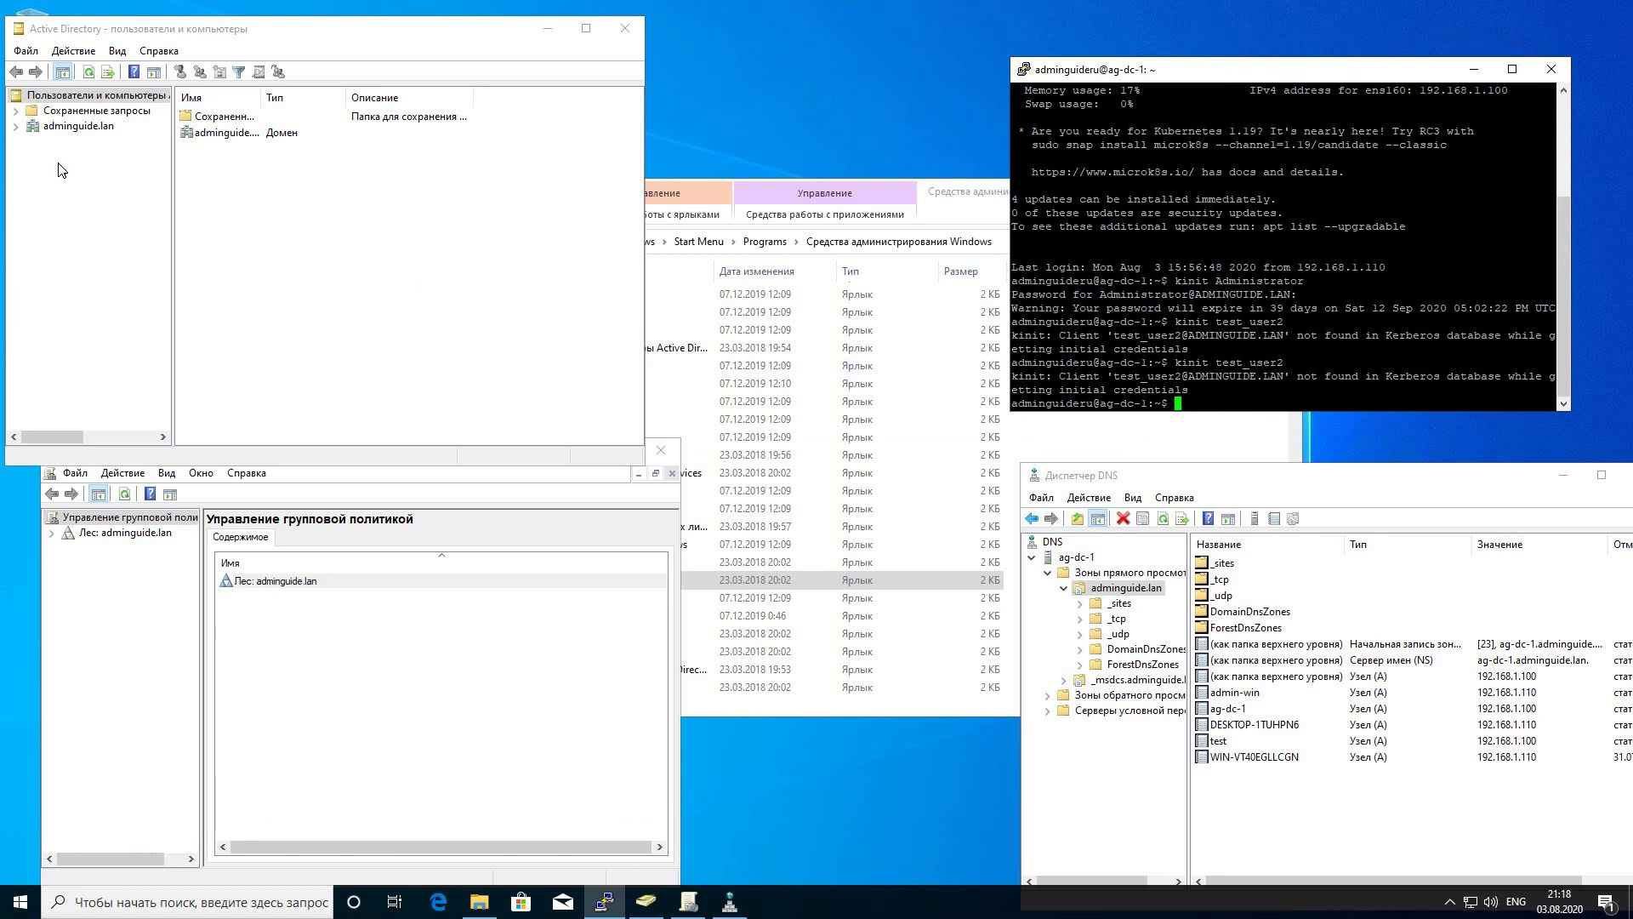
# Step: Open the adminguide.lan Users container and start a new user account
pyautogui.click(34, 130)
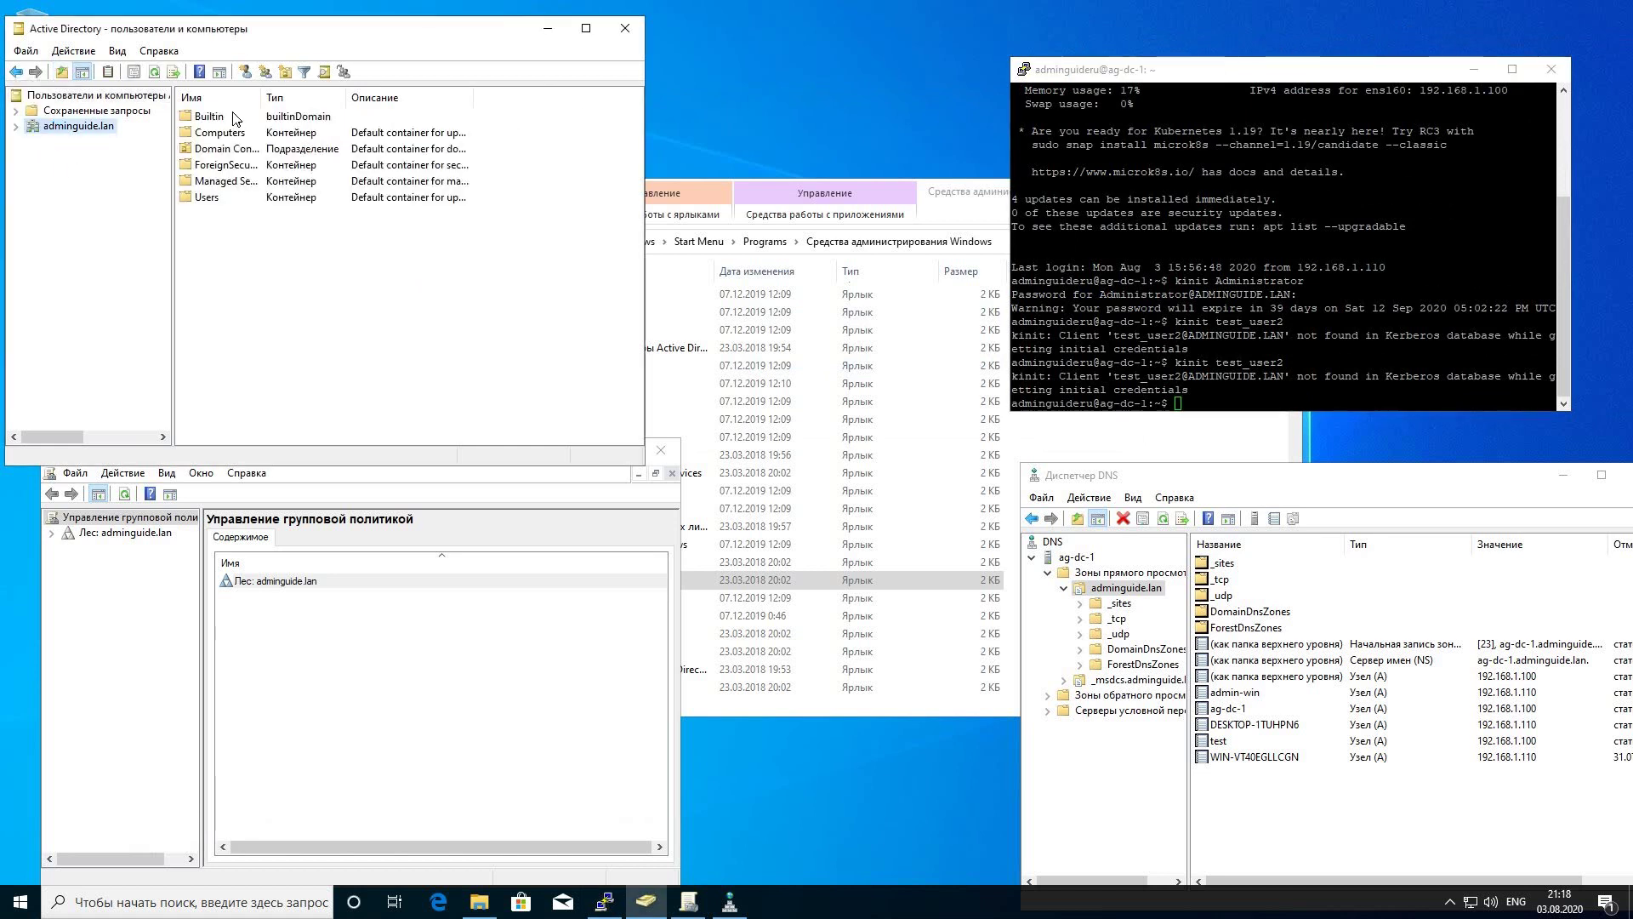
pyautogui.doubleClick(204, 199)
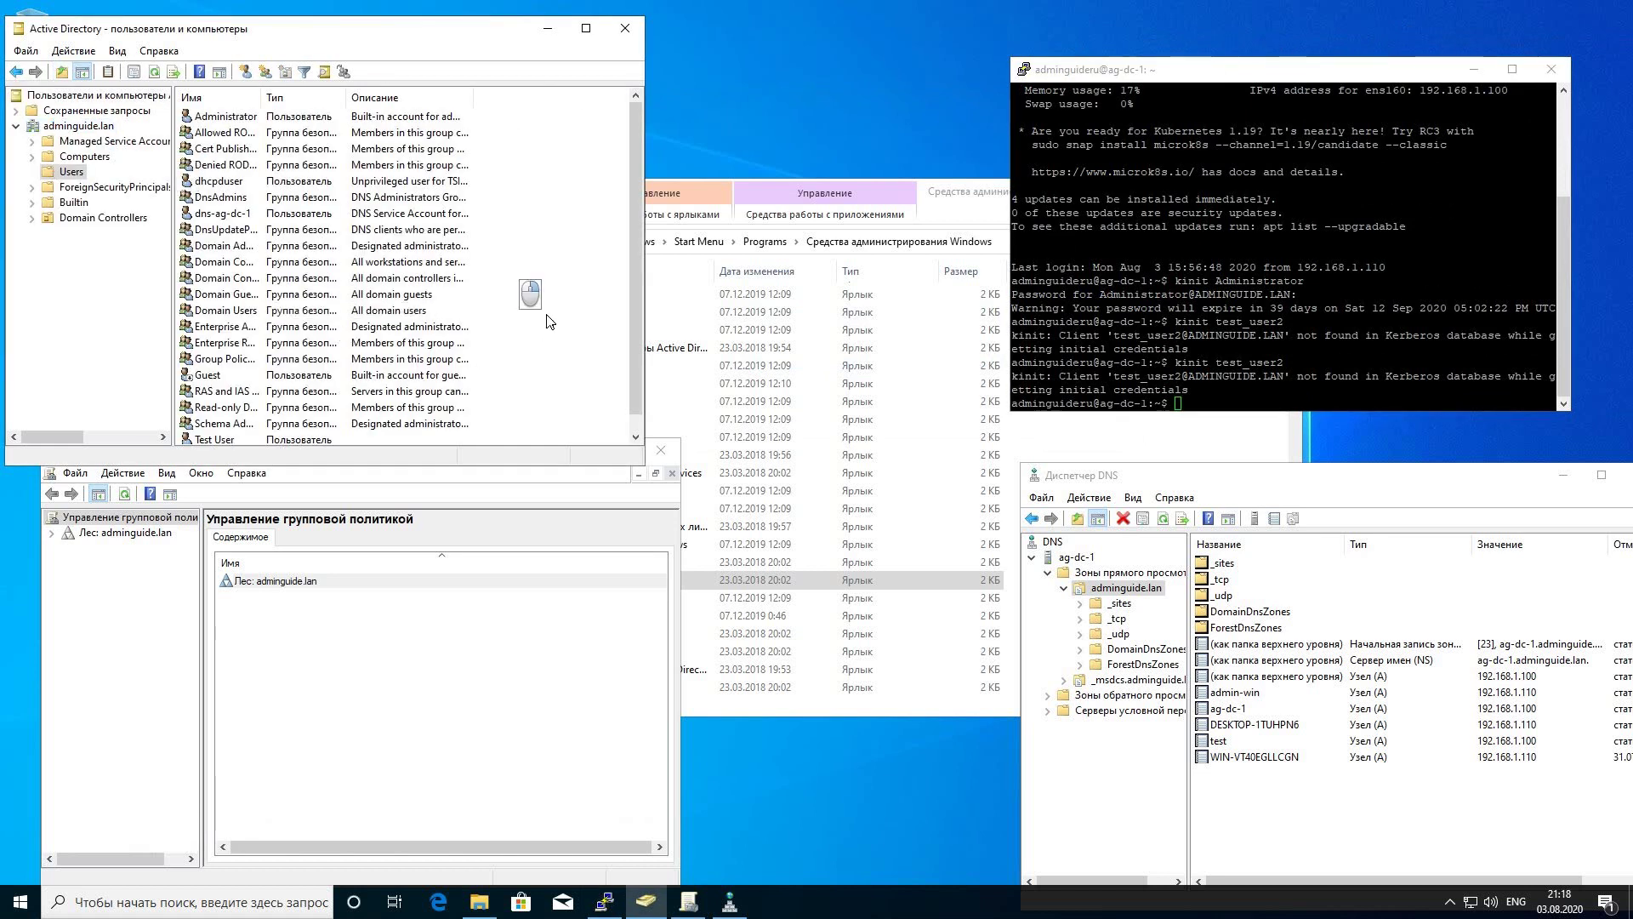
pyautogui.rightClick(546, 314)
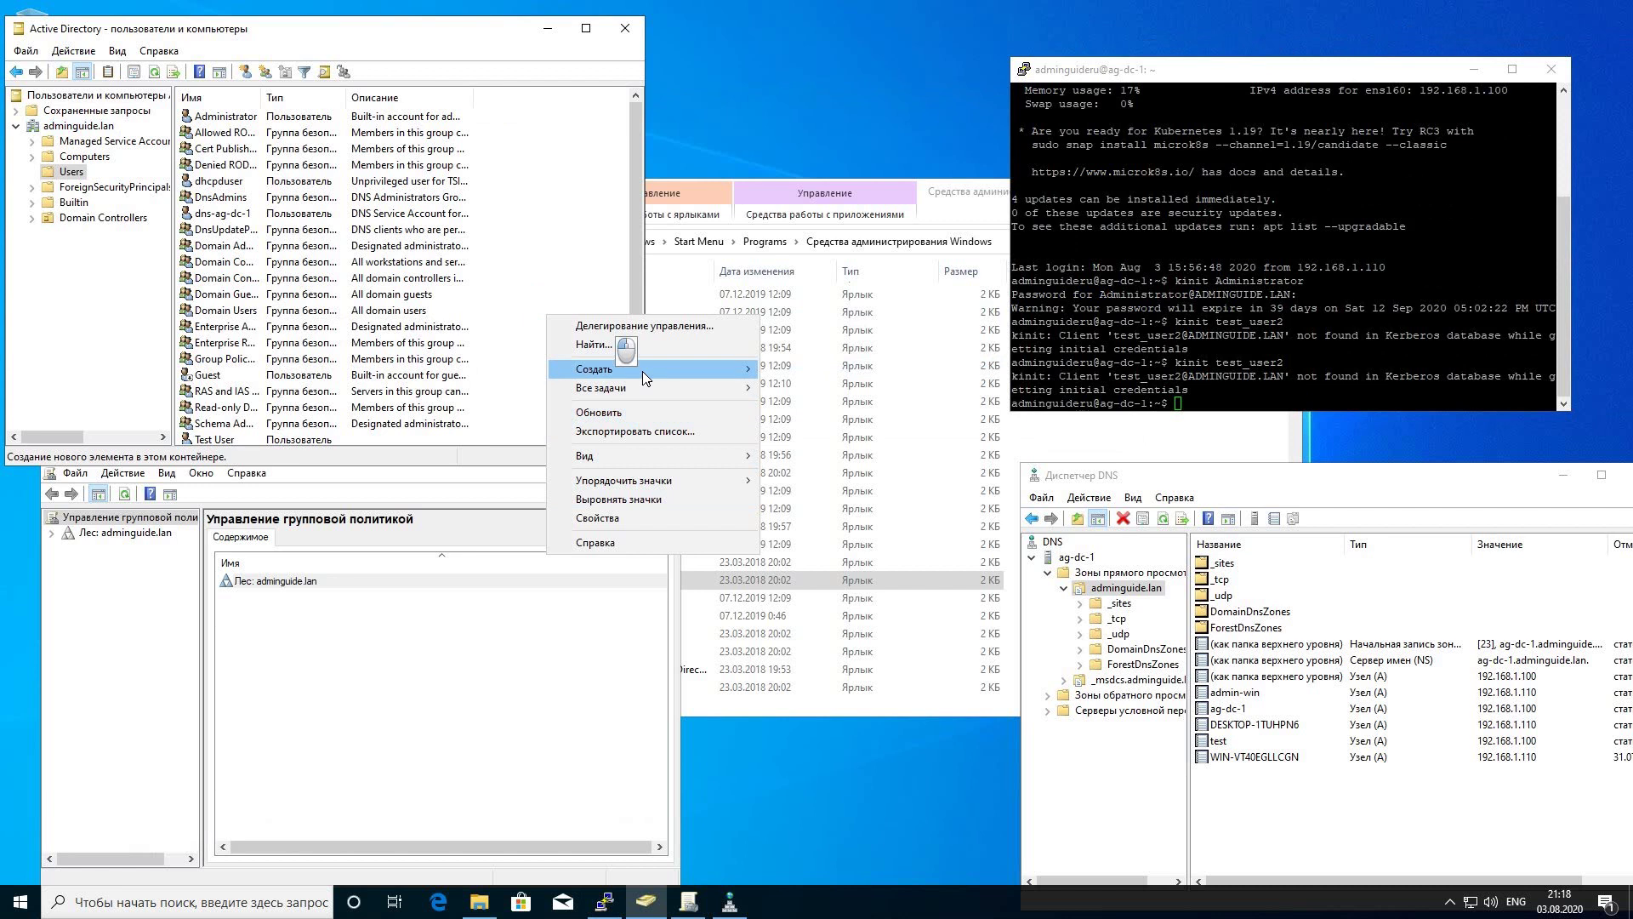
pyautogui.moveTo(644, 374)
pyautogui.click(817, 518)
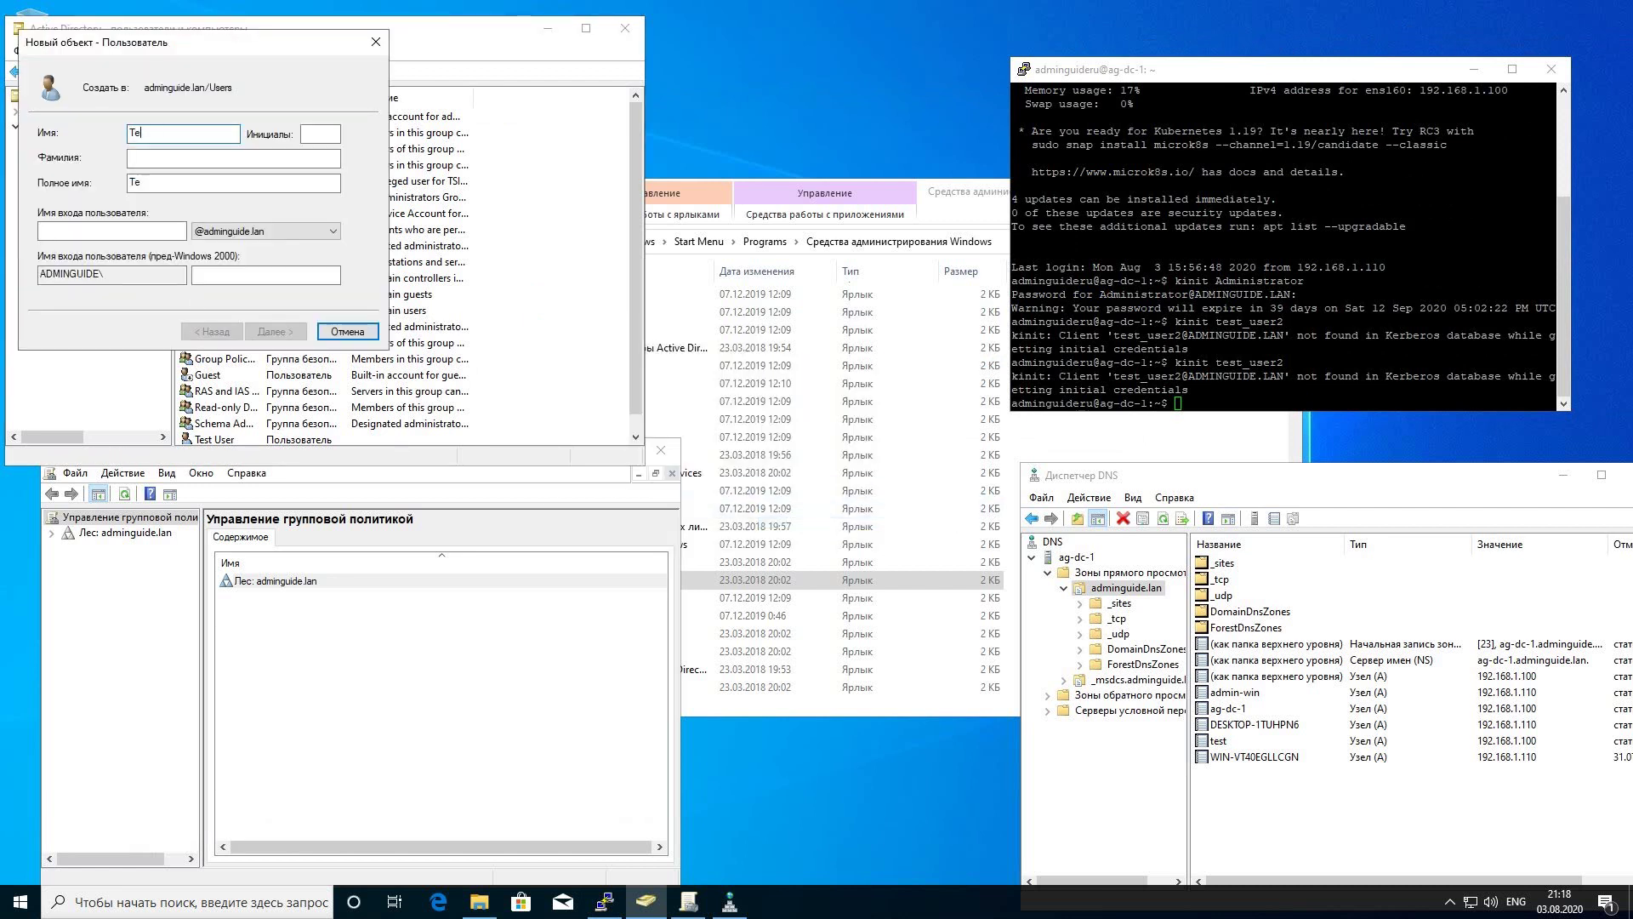
# Step: Enter the name Test User2 and paste test_user2 from the terminal as the logon name
pyautogui.press('Tab')
pyautogui.press('Tab')
pyautogui.write('U')
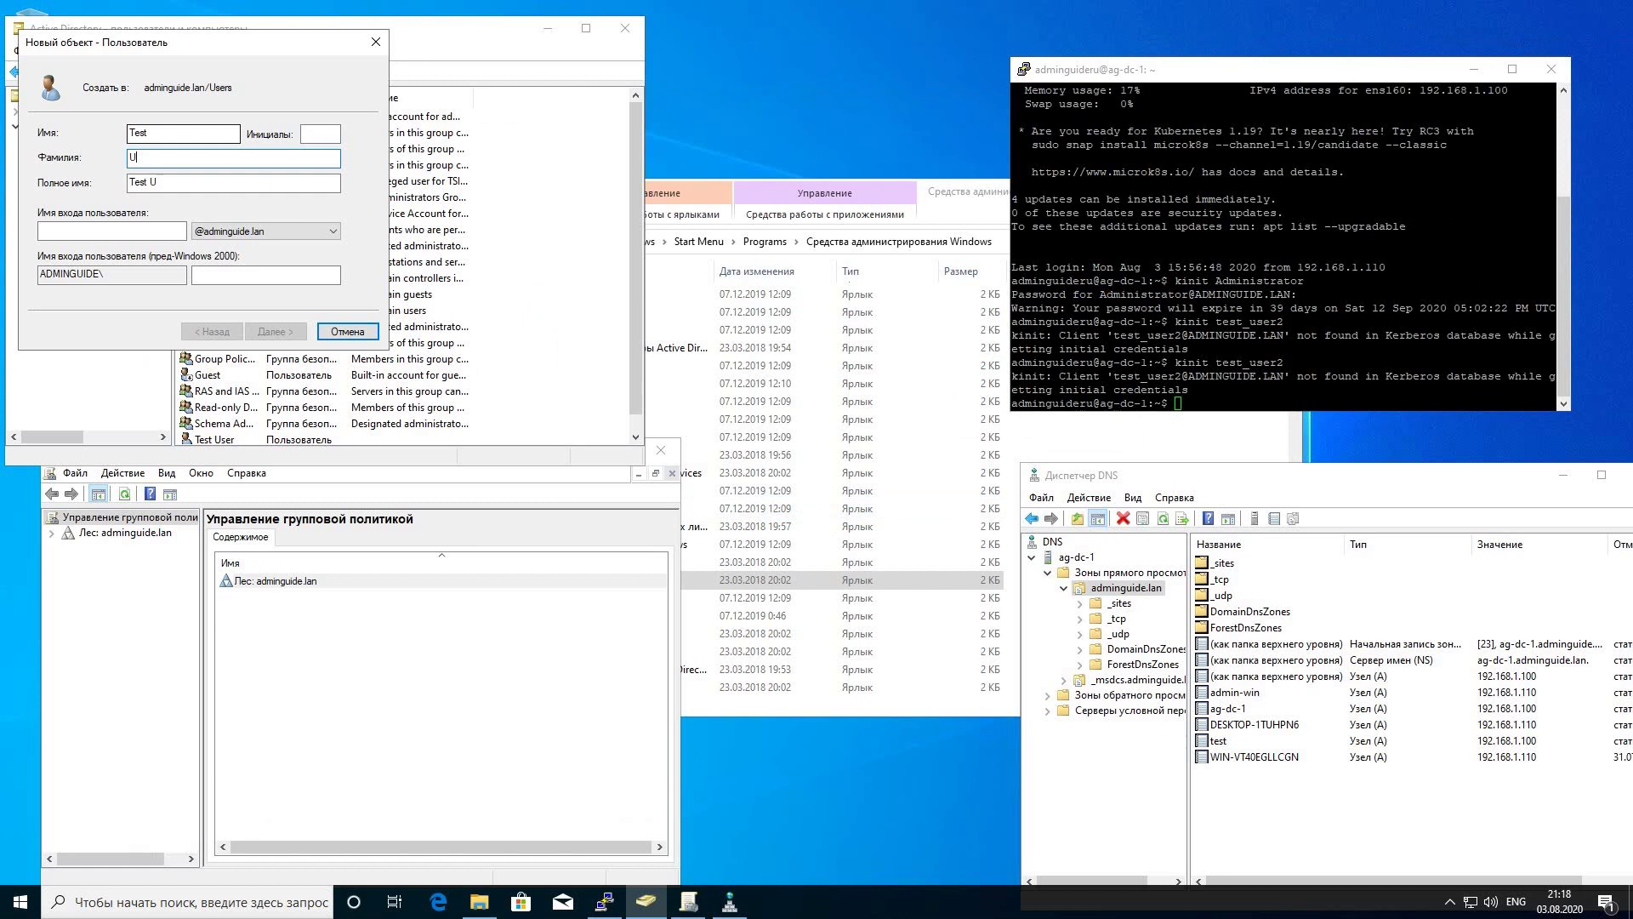
pyautogui.hotkey('ctrl', 'a')
pyautogui.press('Delete')
pyautogui.doubleClick(1164, 374)
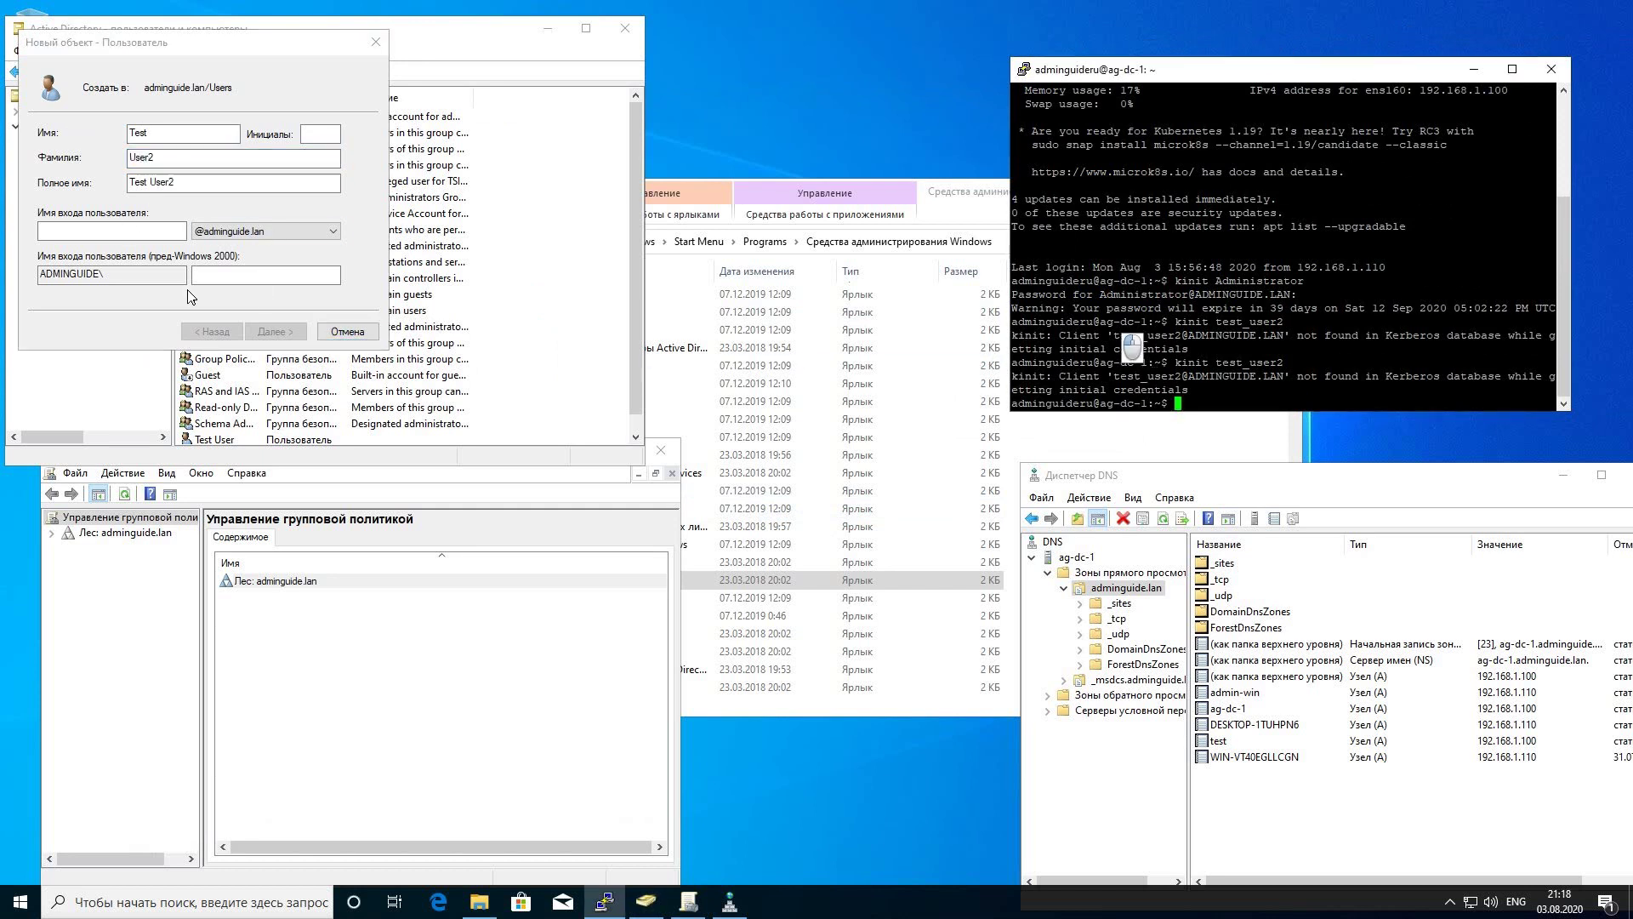
pyautogui.click(120, 232)
pyautogui.write('test_user2')
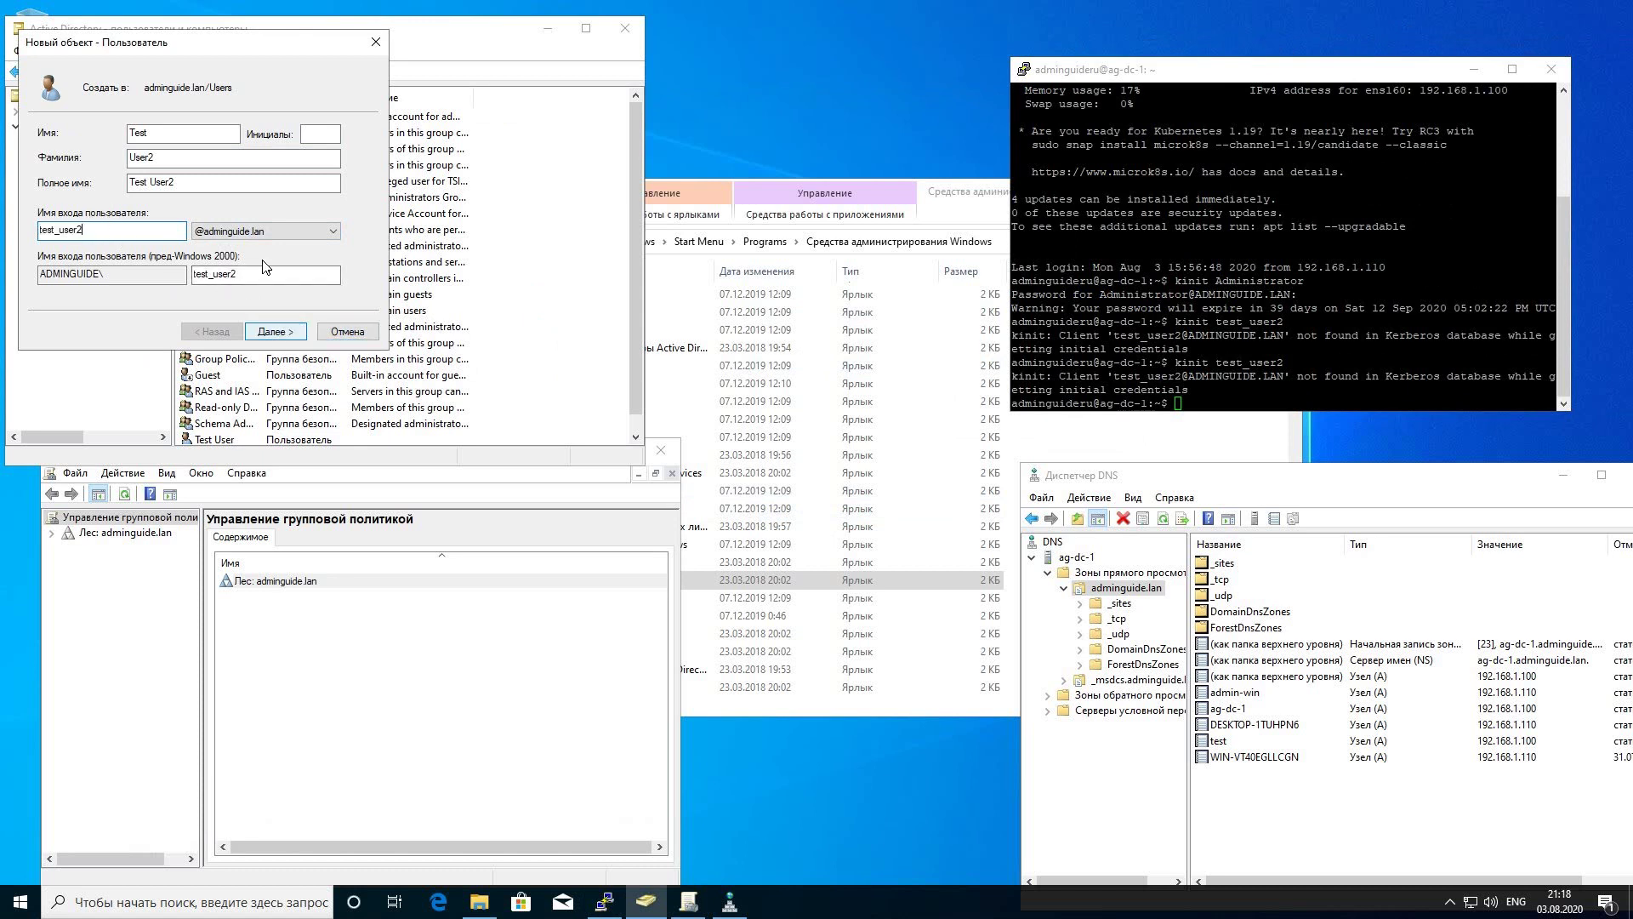
# Step: Set the account password, untick the change-at-next-logon requirement, and finish creating the user
pyautogui.click(268, 332)
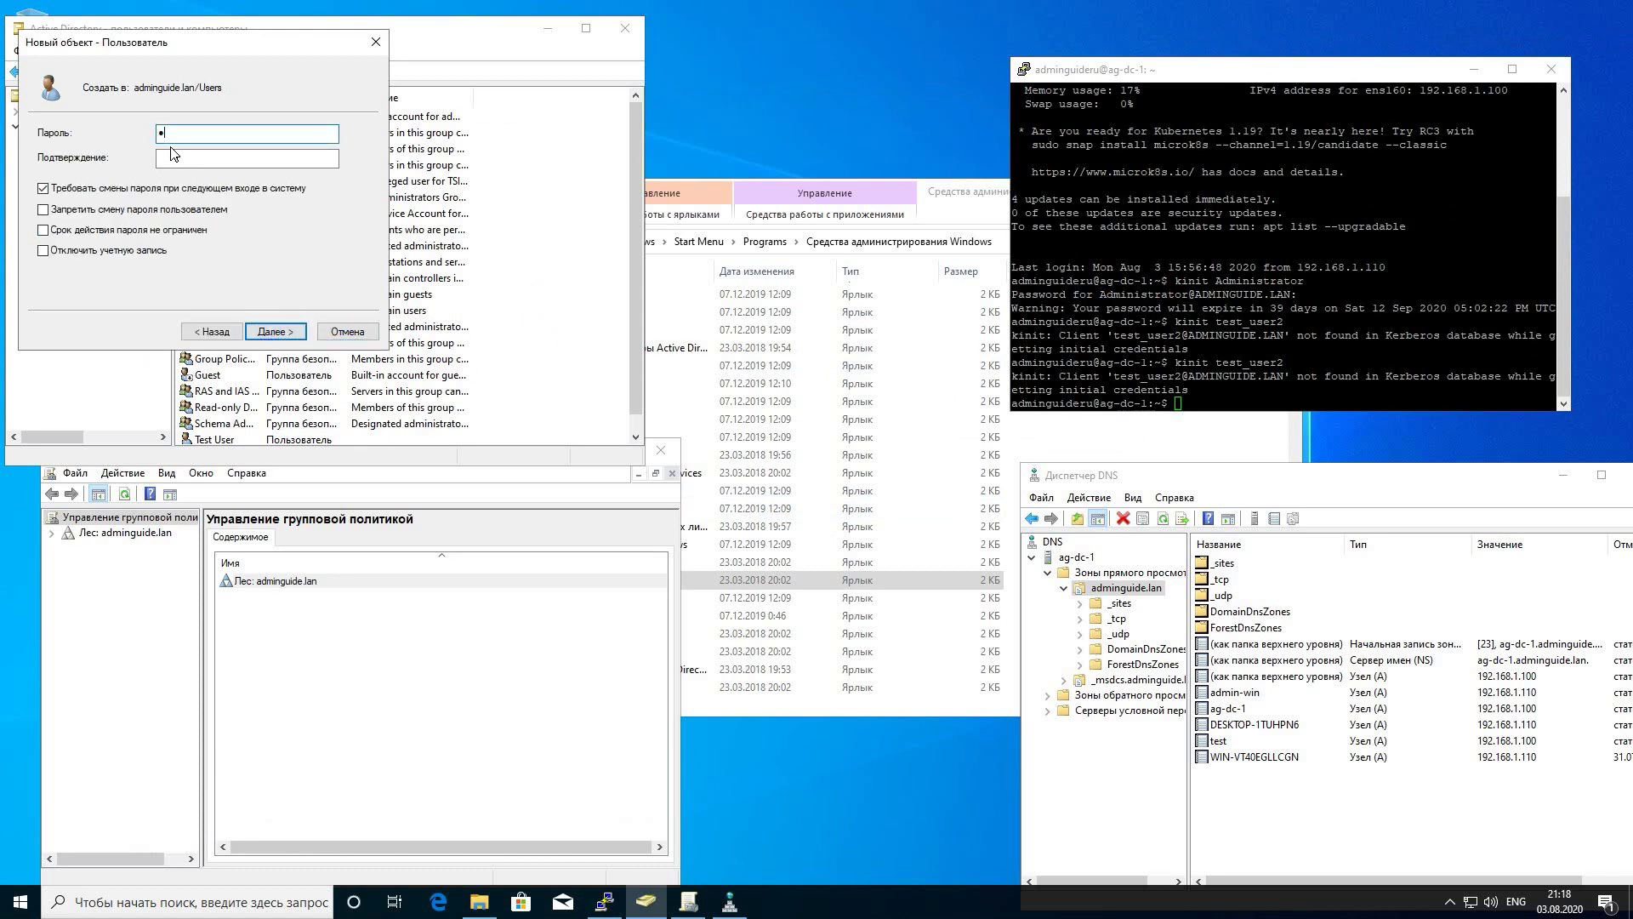
pyautogui.press('Tab')
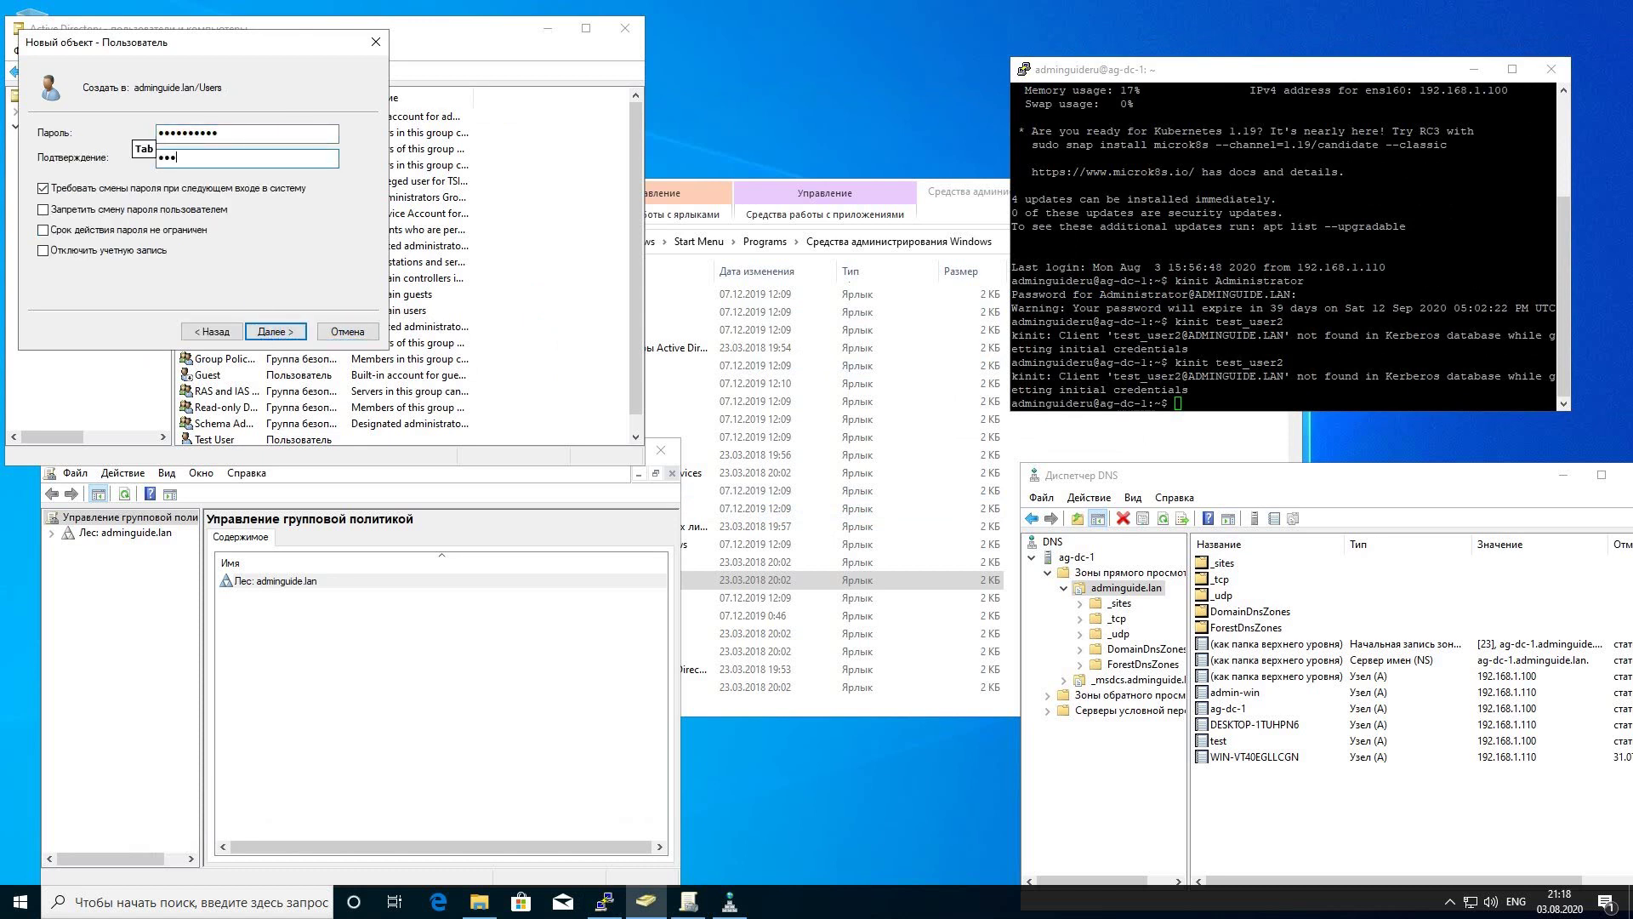
pyautogui.press('Return')
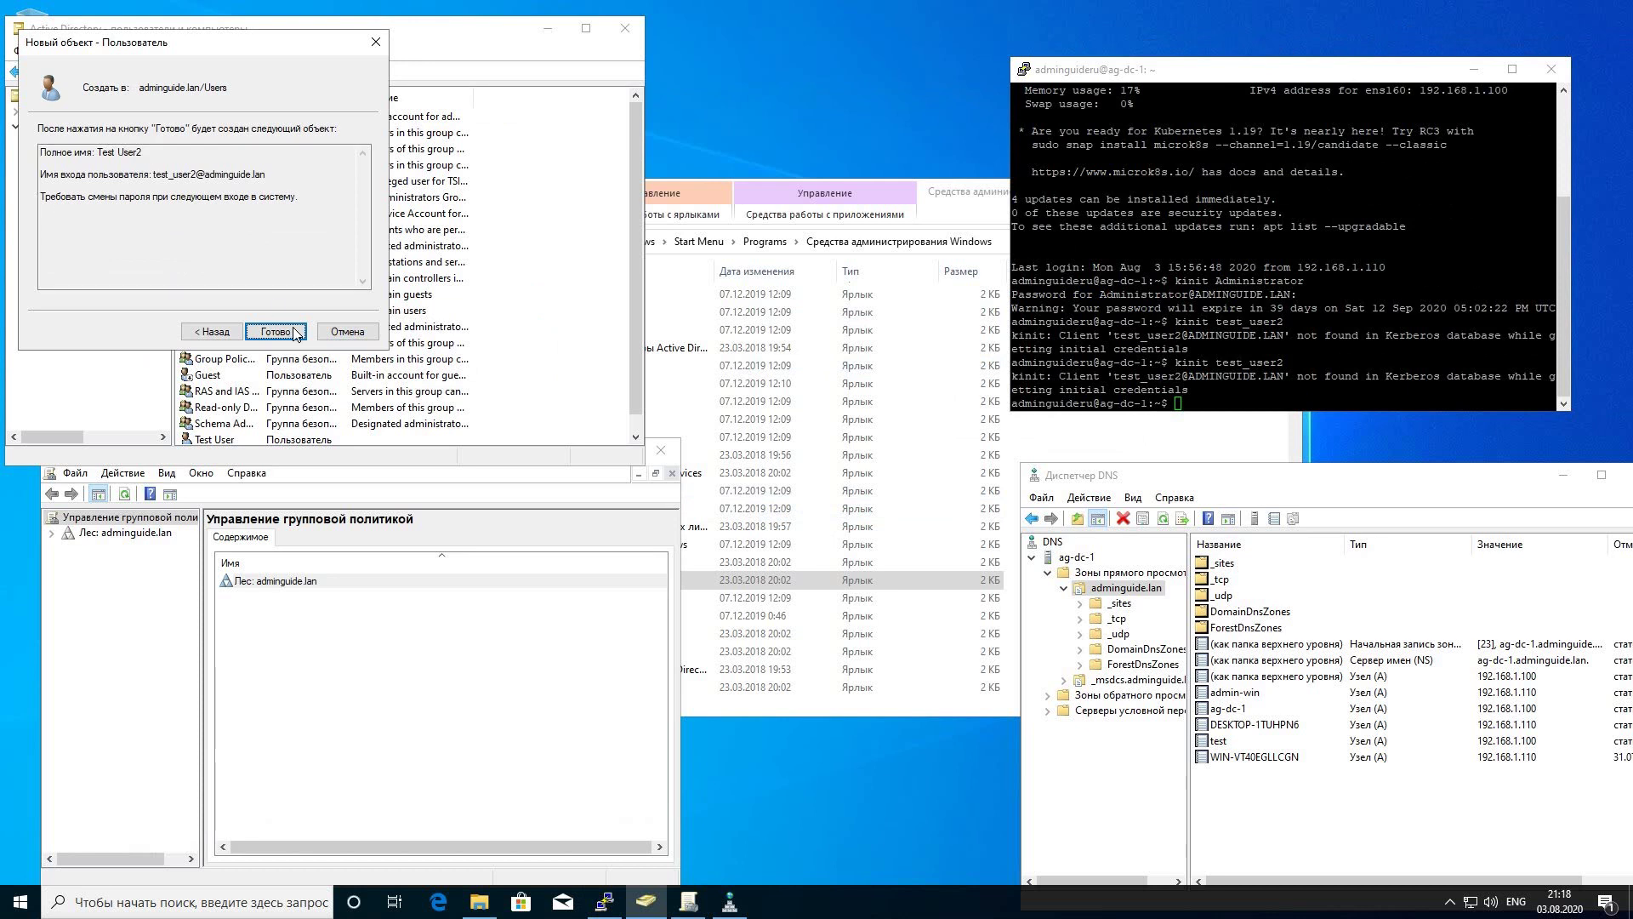
pyautogui.click(218, 332)
pyautogui.click(94, 201)
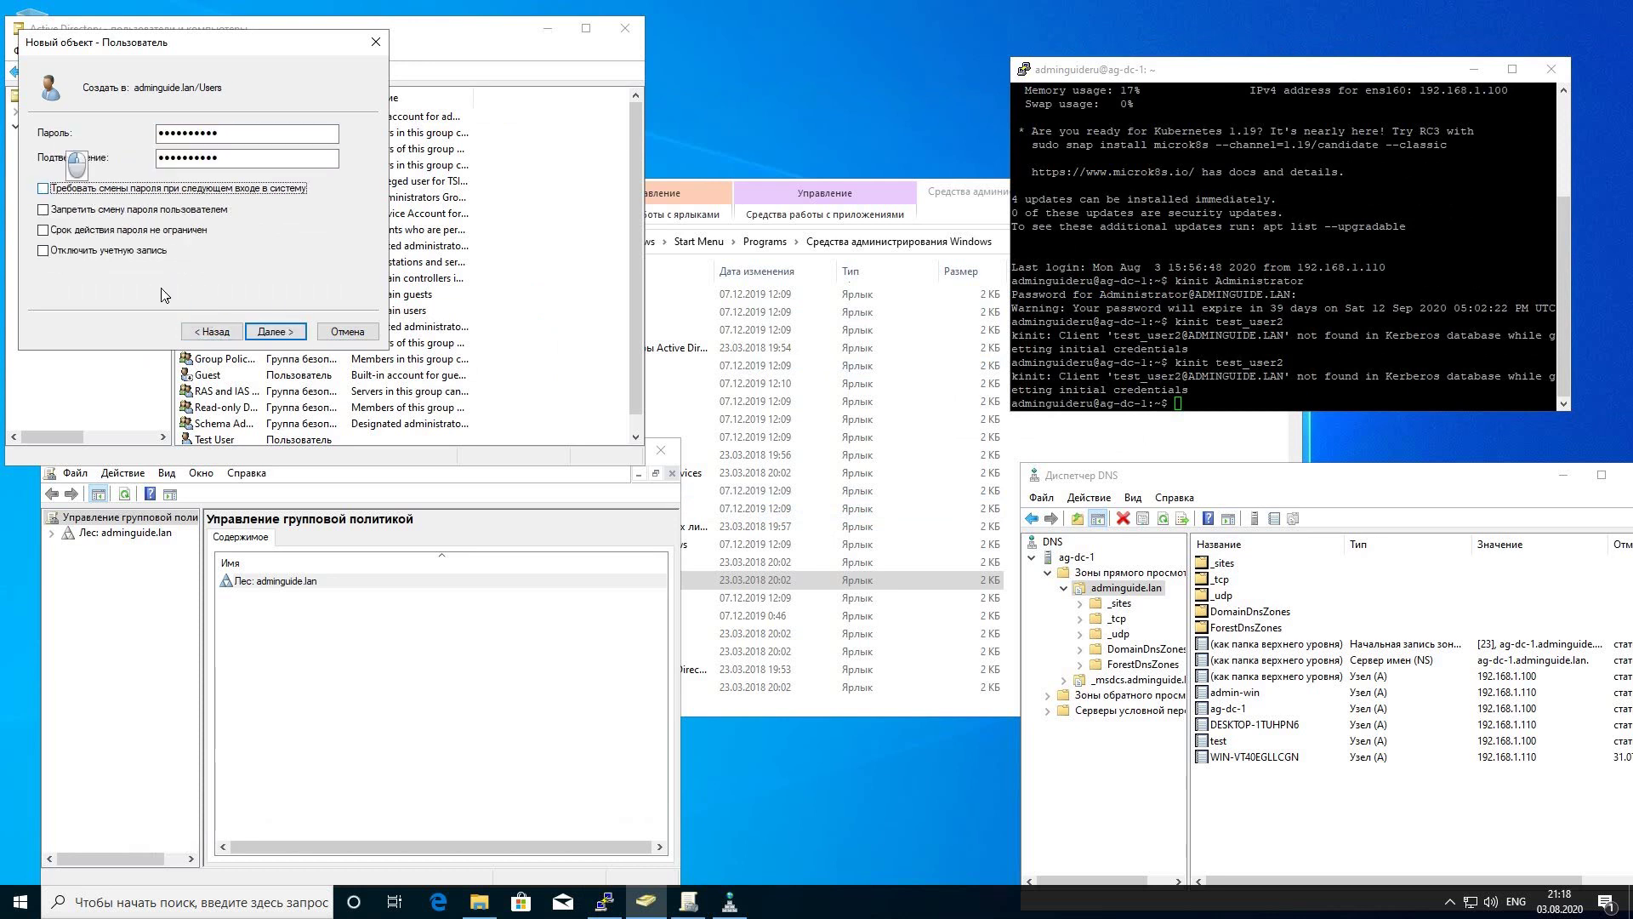
pyautogui.click(276, 331)
pyautogui.click(275, 331)
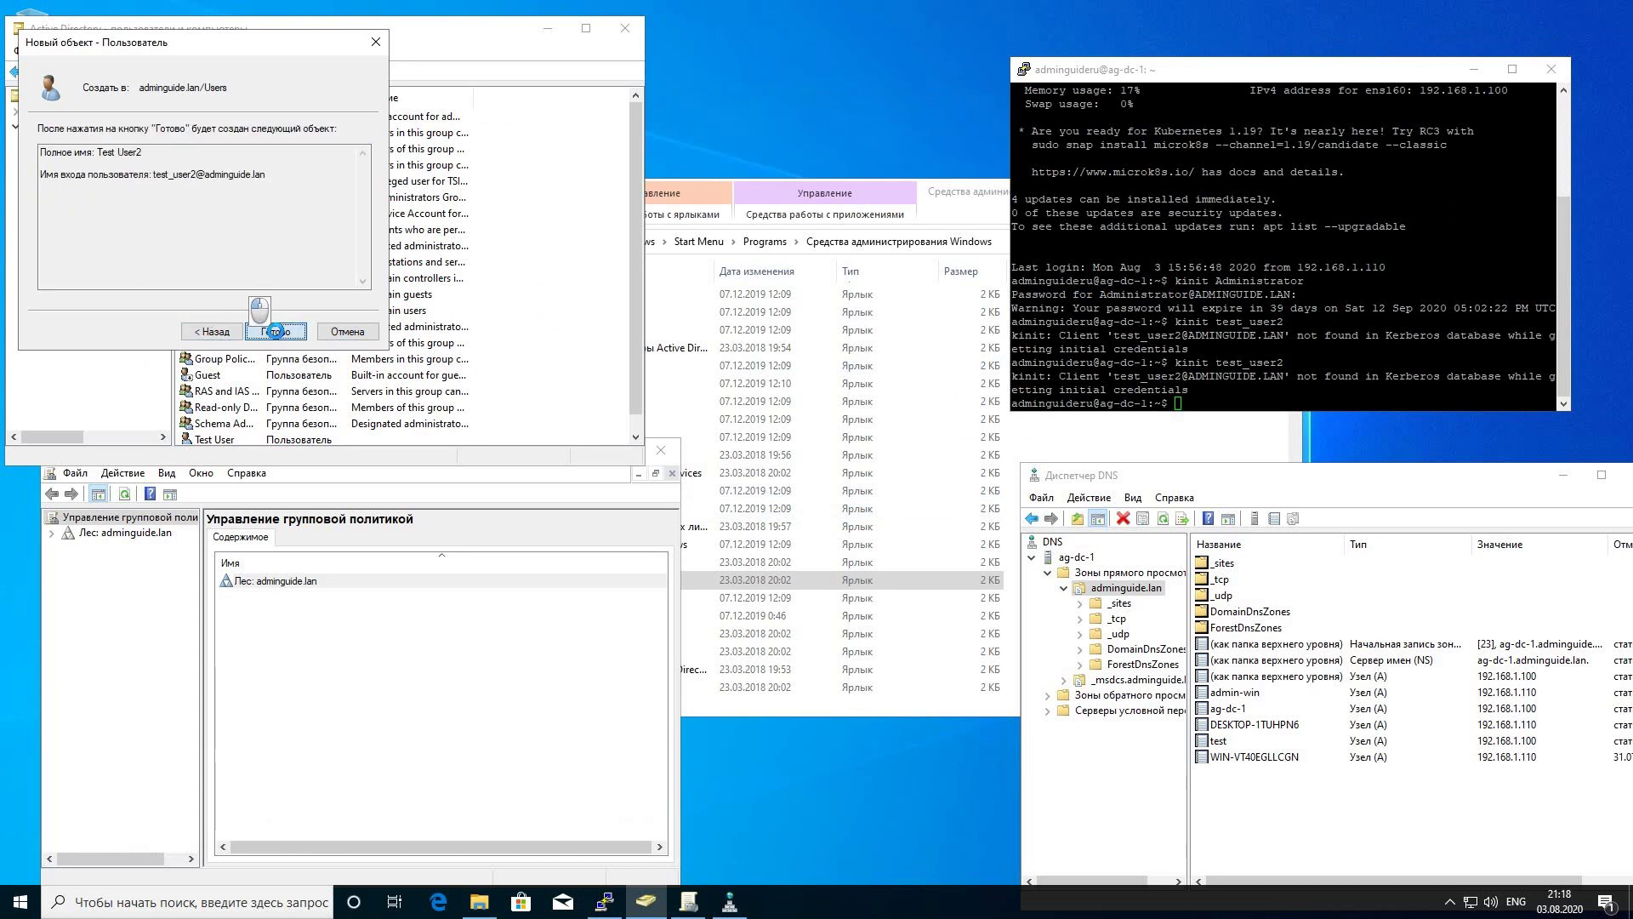
# Step: Run klist, then rerun kinit test_user2 with its password, getting only a password-expiry warning
pyautogui.click(1380, 267)
pyautogui.write('klist')
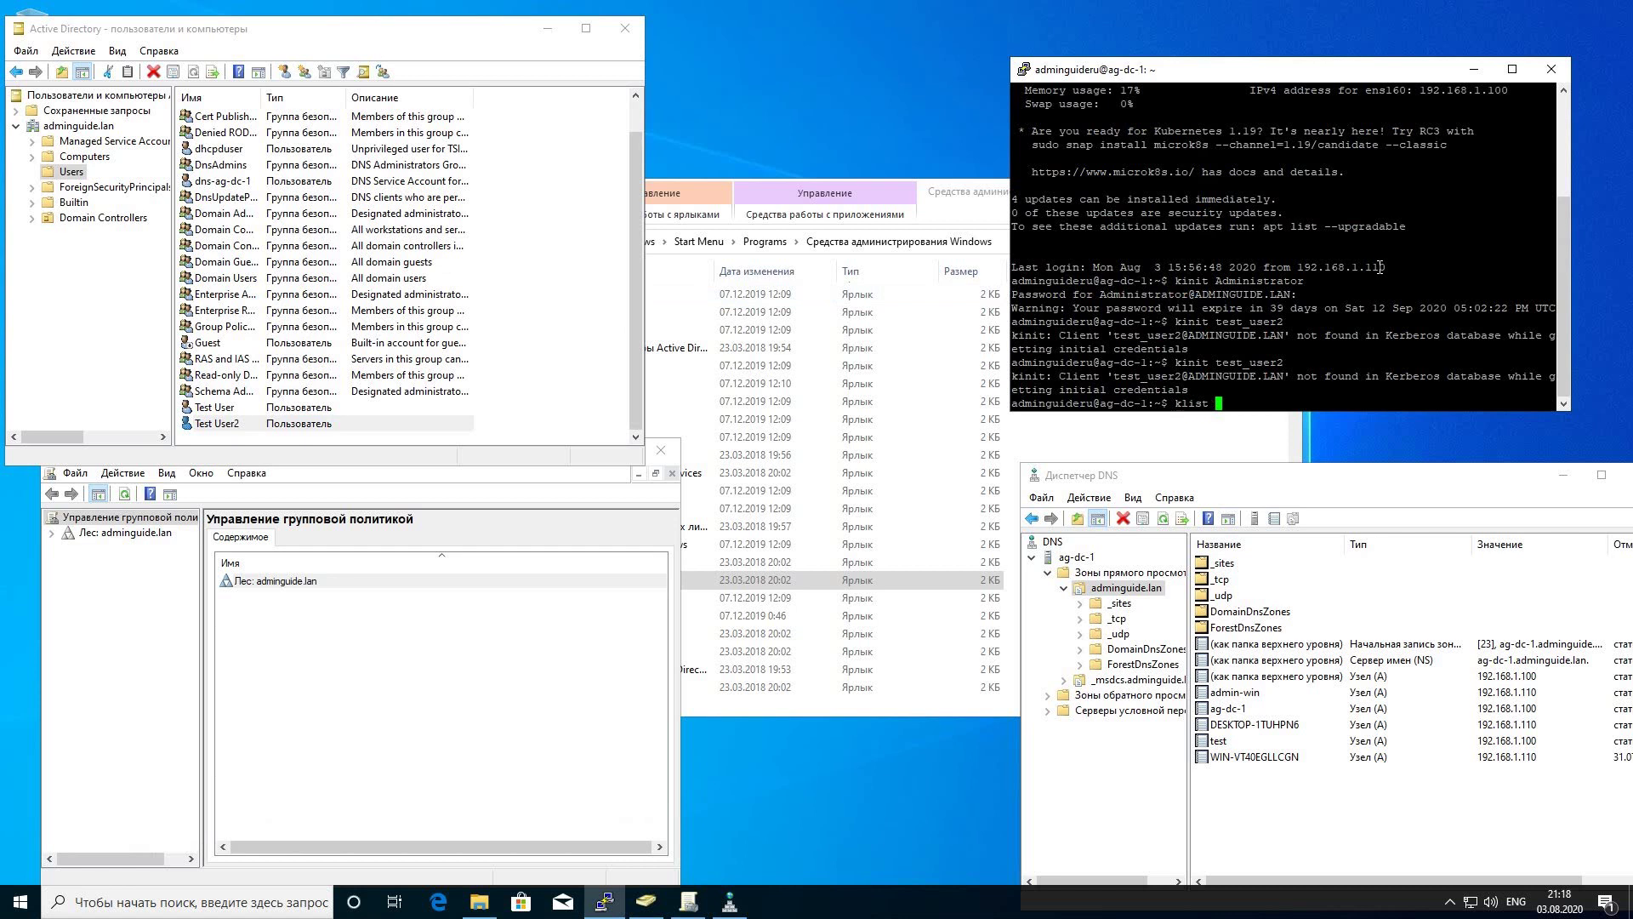
pyautogui.press('Up')
pyautogui.press('Return')
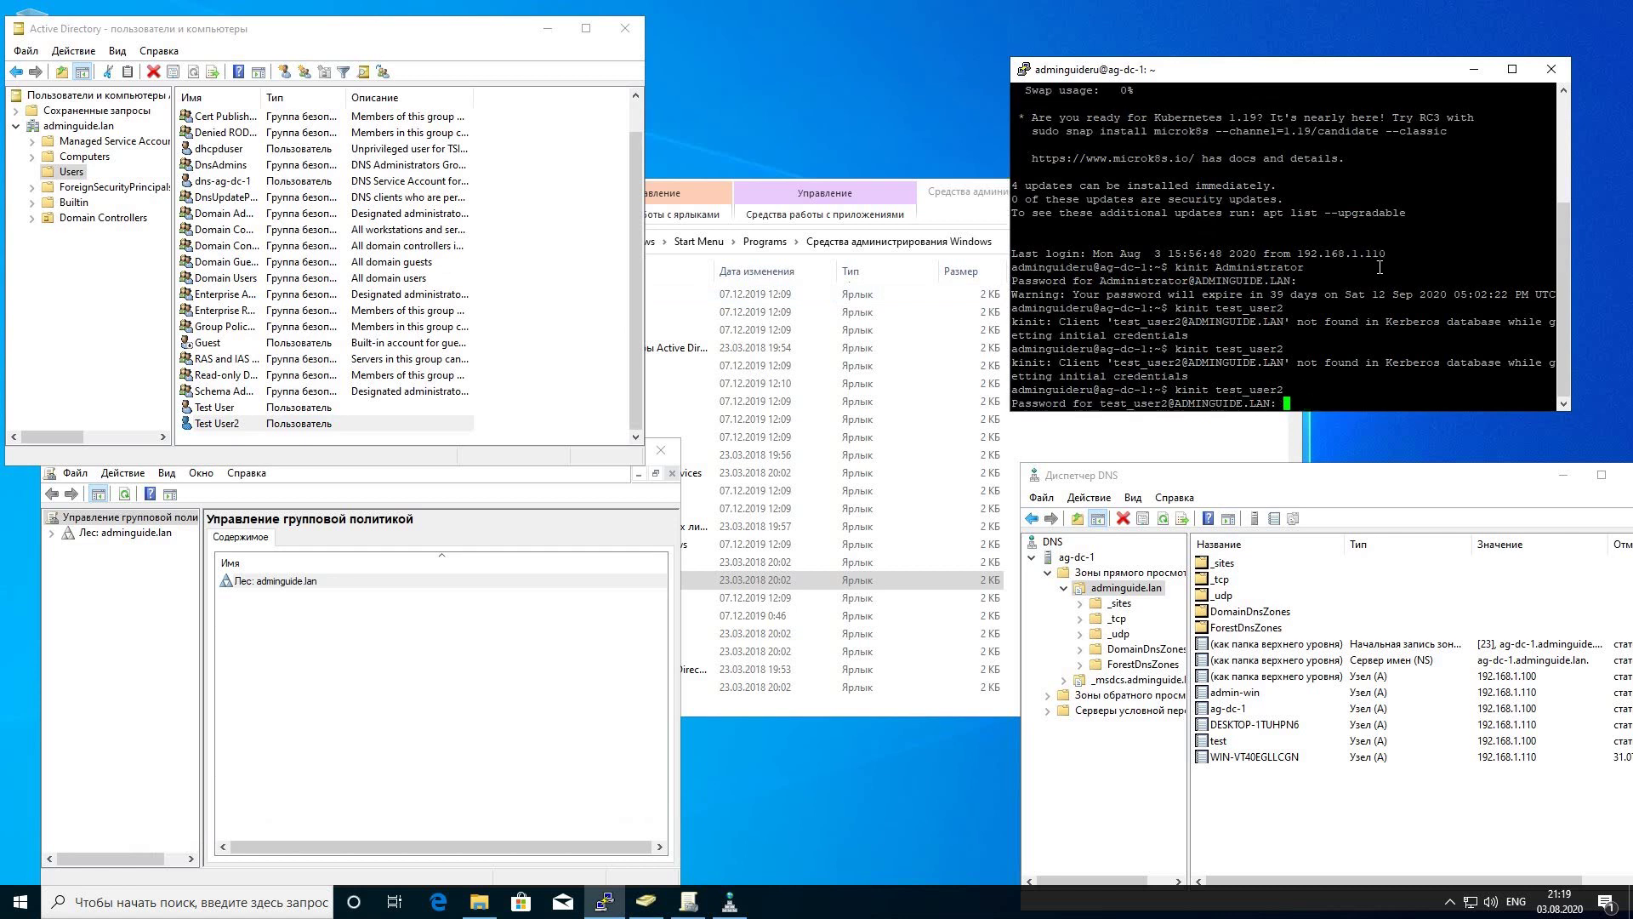
pyautogui.press('Return')
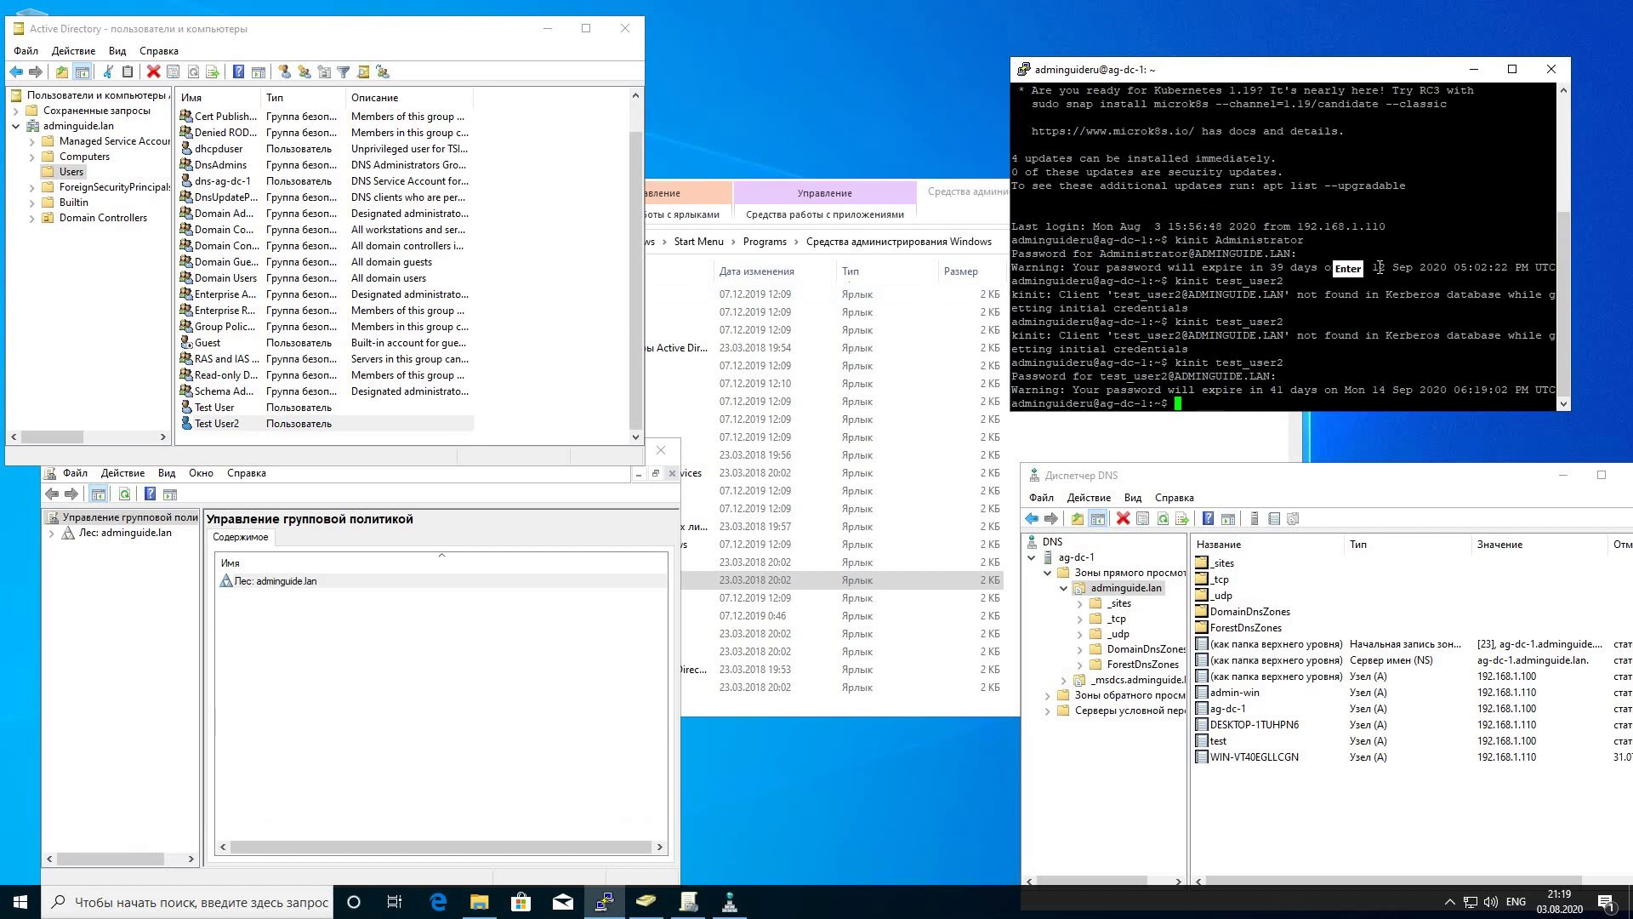
# Step: Check the Test User2 account in the user list, then go back to the terminal
pyautogui.click(1461, 383)
pyautogui.click(228, 430)
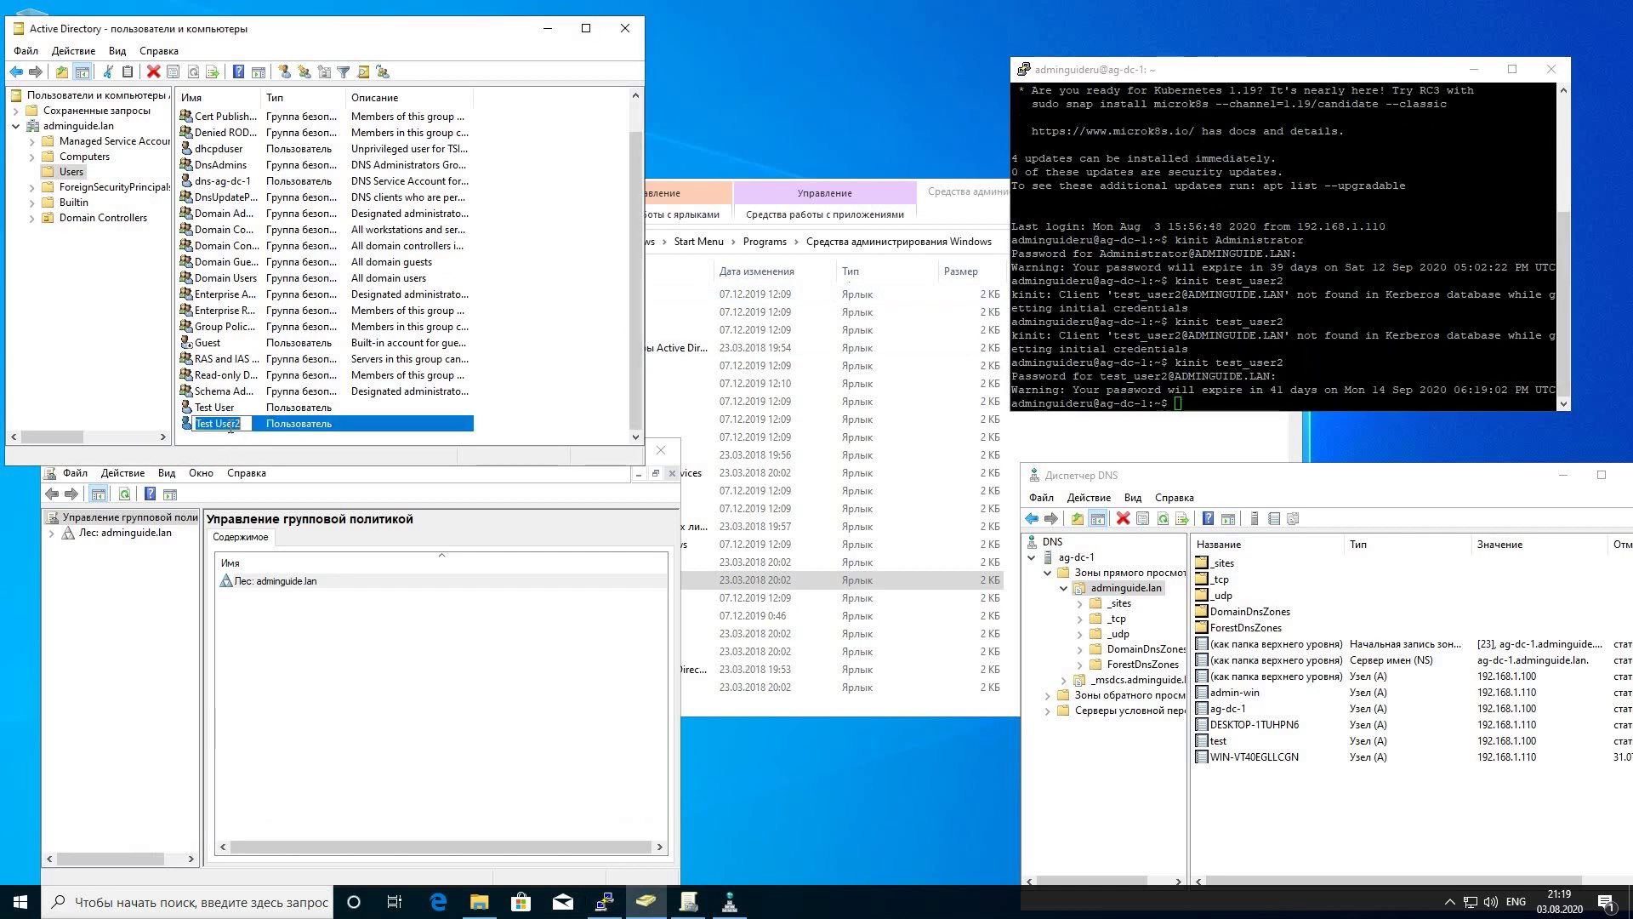
pyautogui.click(286, 425)
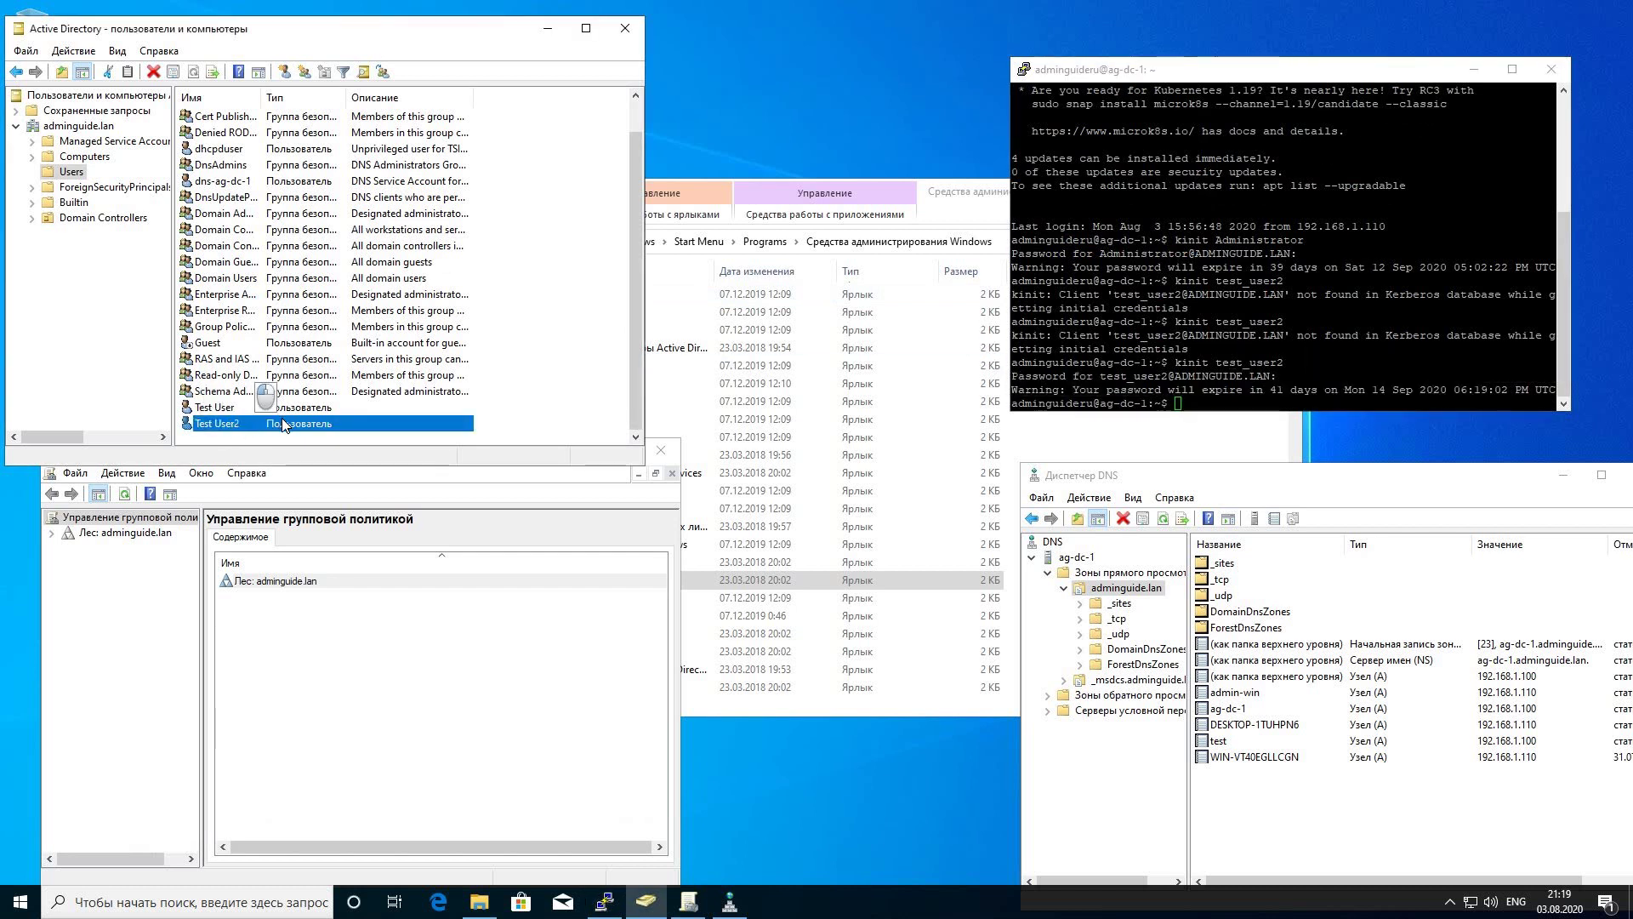
pyautogui.click(1324, 344)
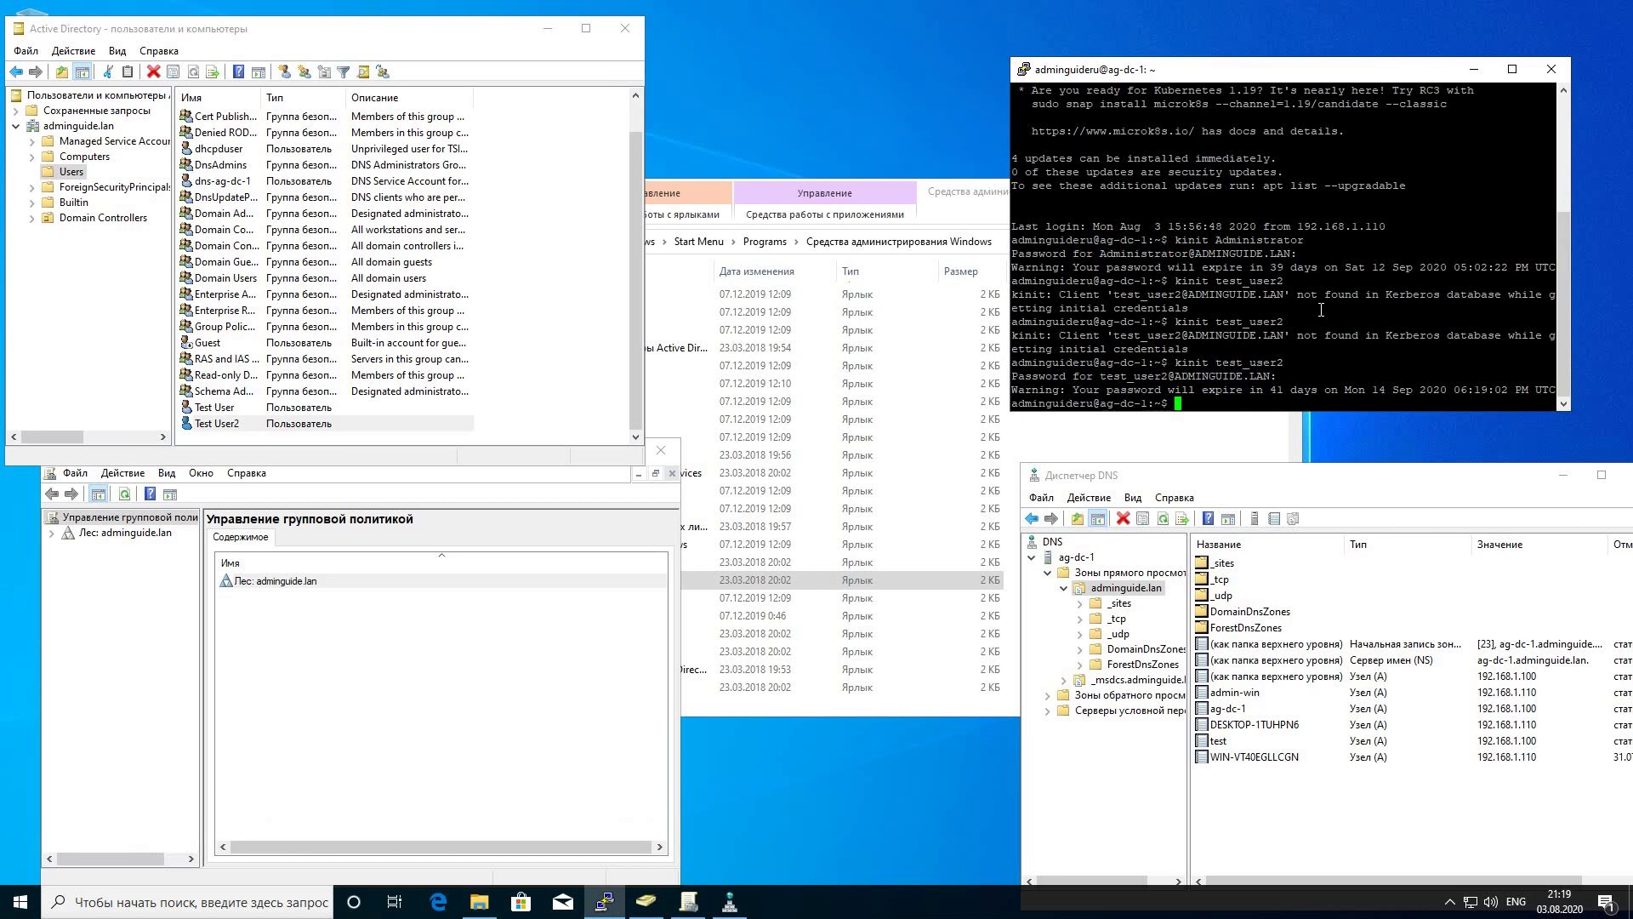
# Step: Show the adminguide.lan forest's Domains and Sites in Group Policy Management
pyautogui.click(400, 686)
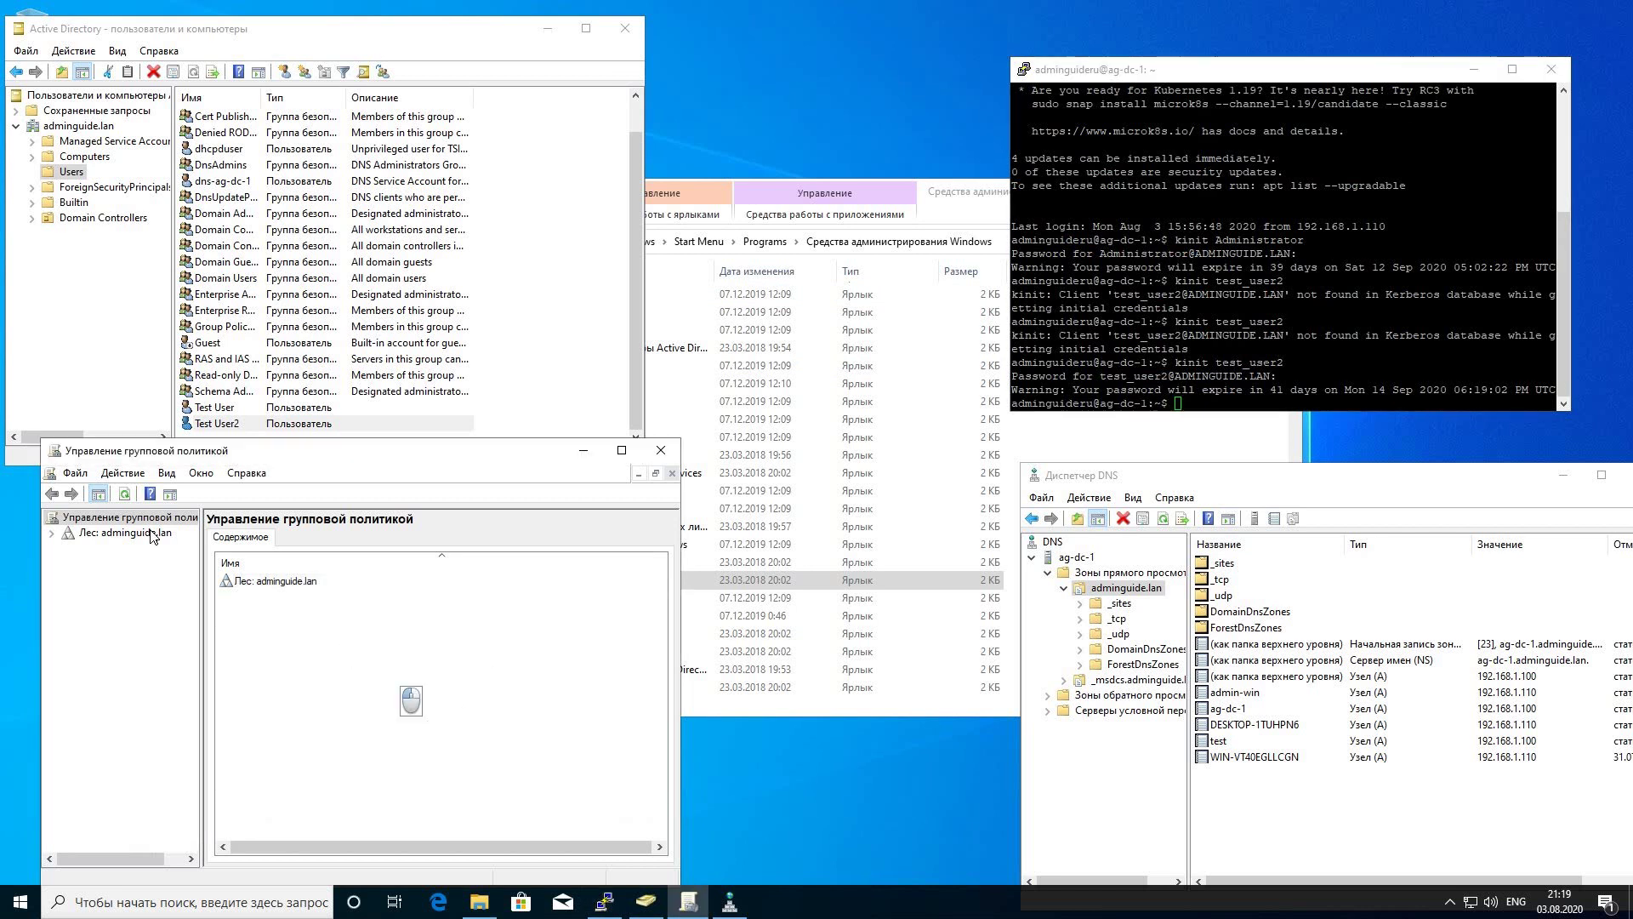
pyautogui.click(143, 533)
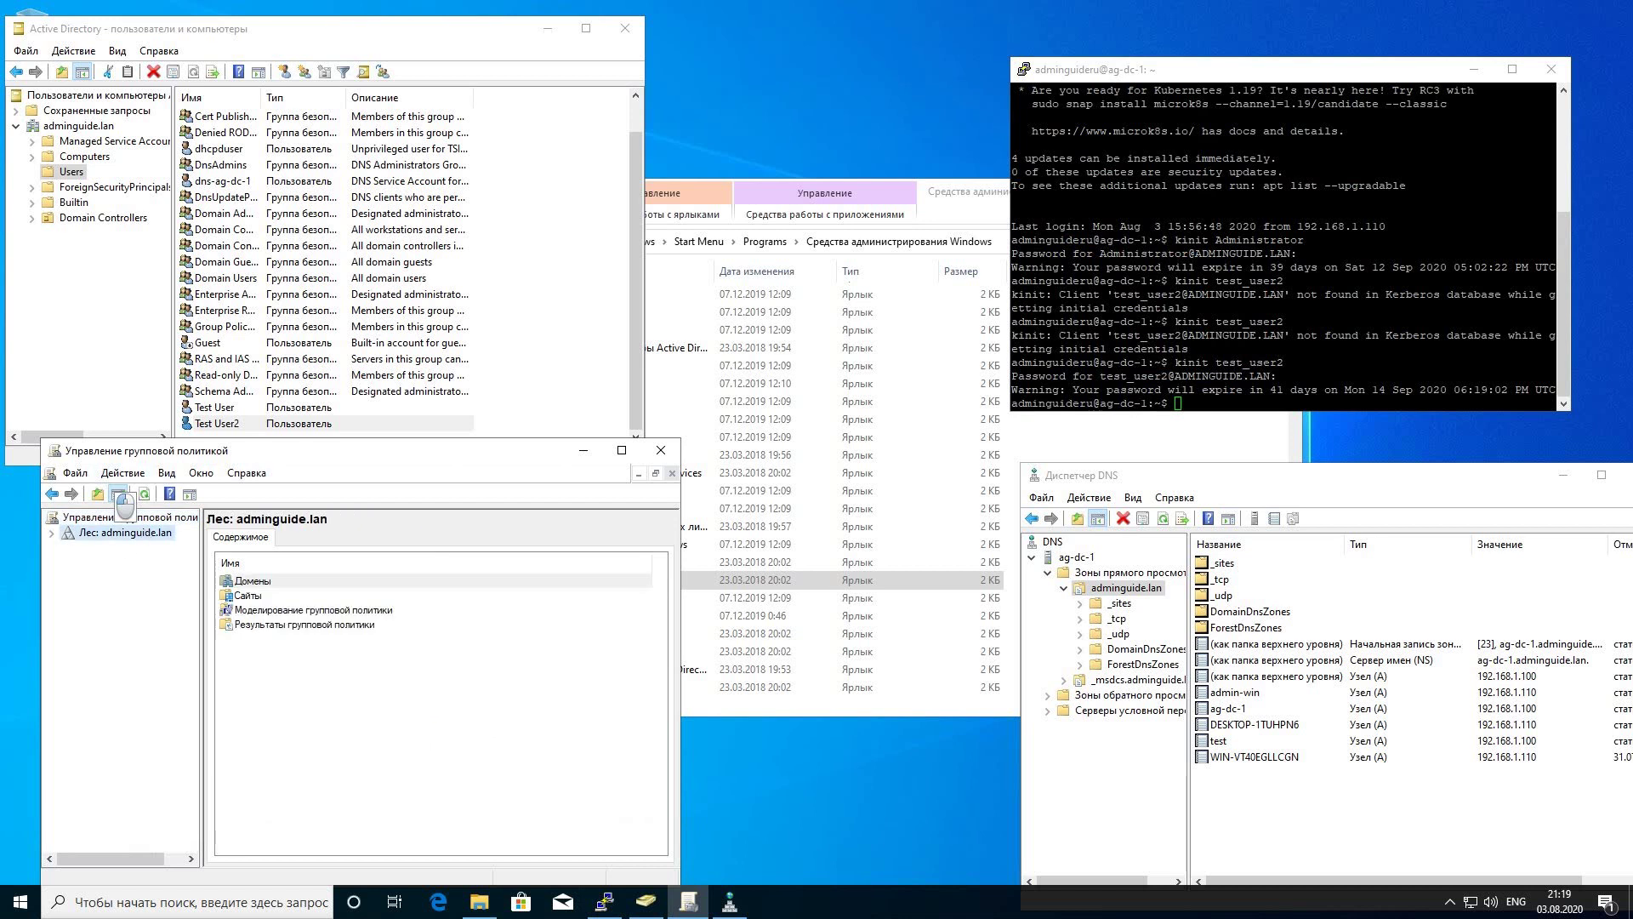
pyautogui.moveTo(340, 456); pyautogui.dragTo(340, 335)
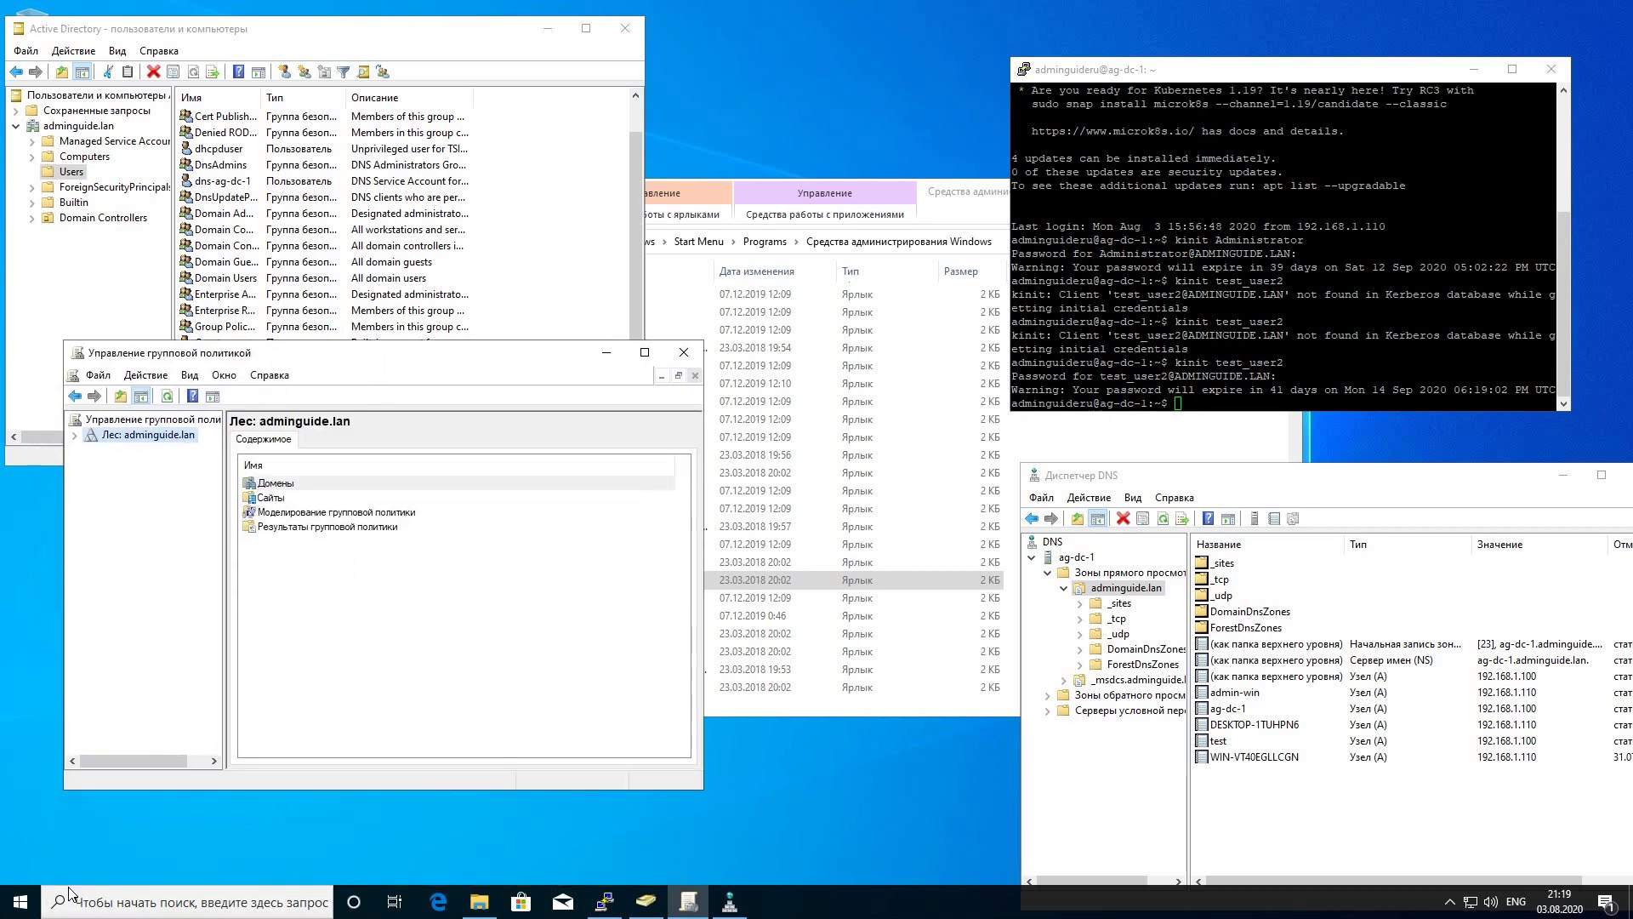
# Step: Launch an administrator Command Prompt via cmd and enter gpupdate /force
pyautogui.click(21, 904)
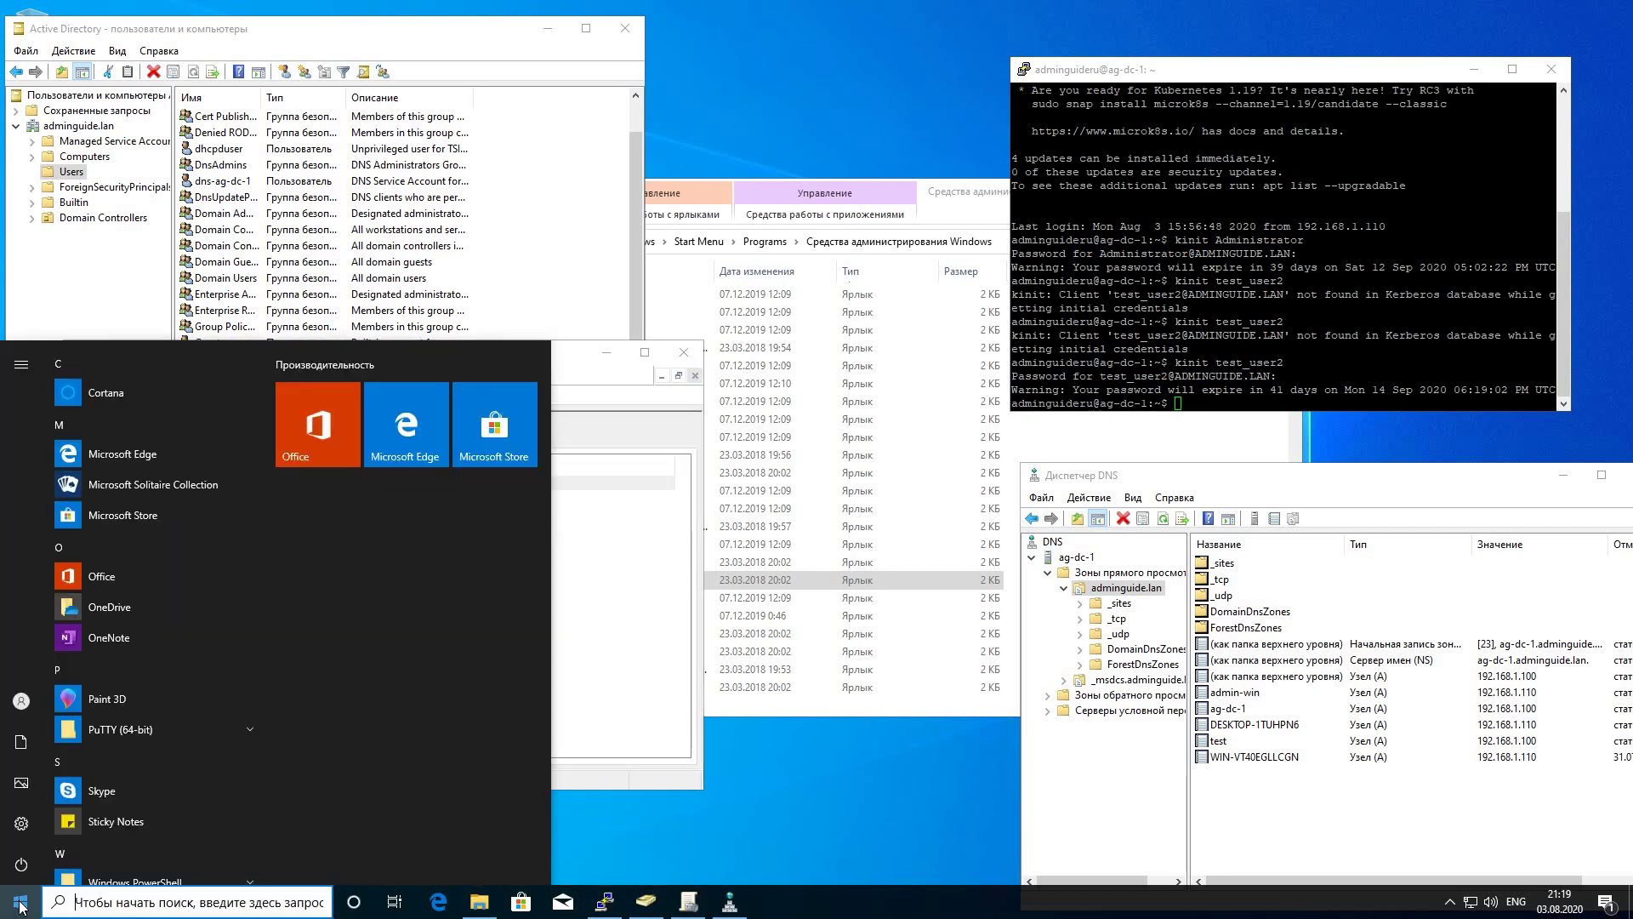
pyautogui.write('cmd')
pyautogui.press('Escape')
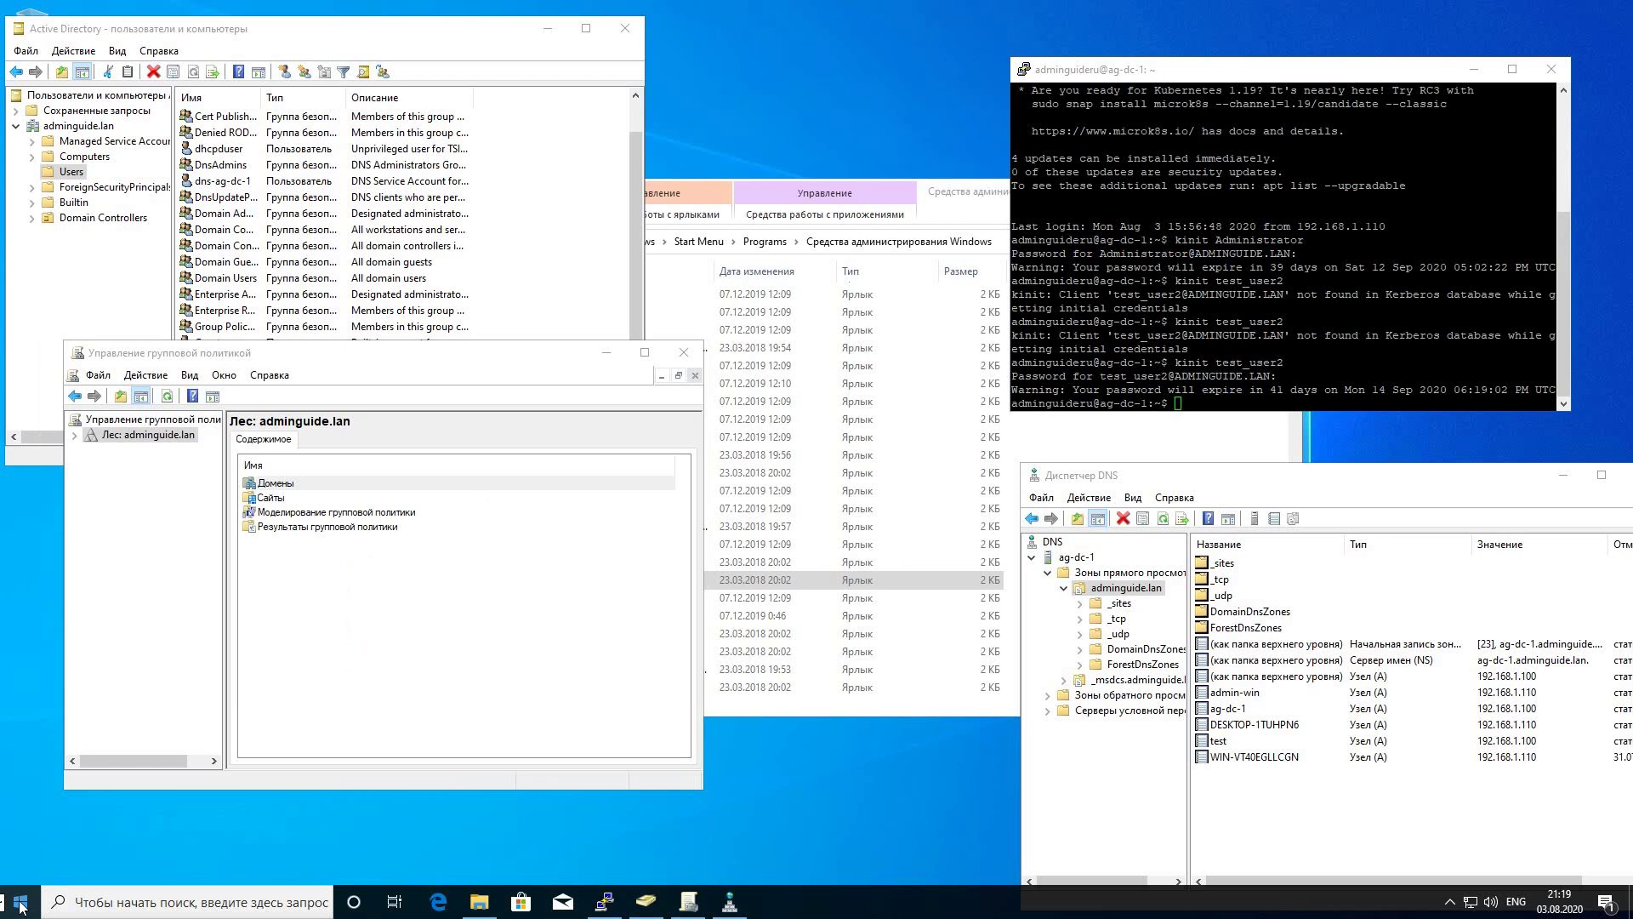
pyautogui.write('gpupdate')
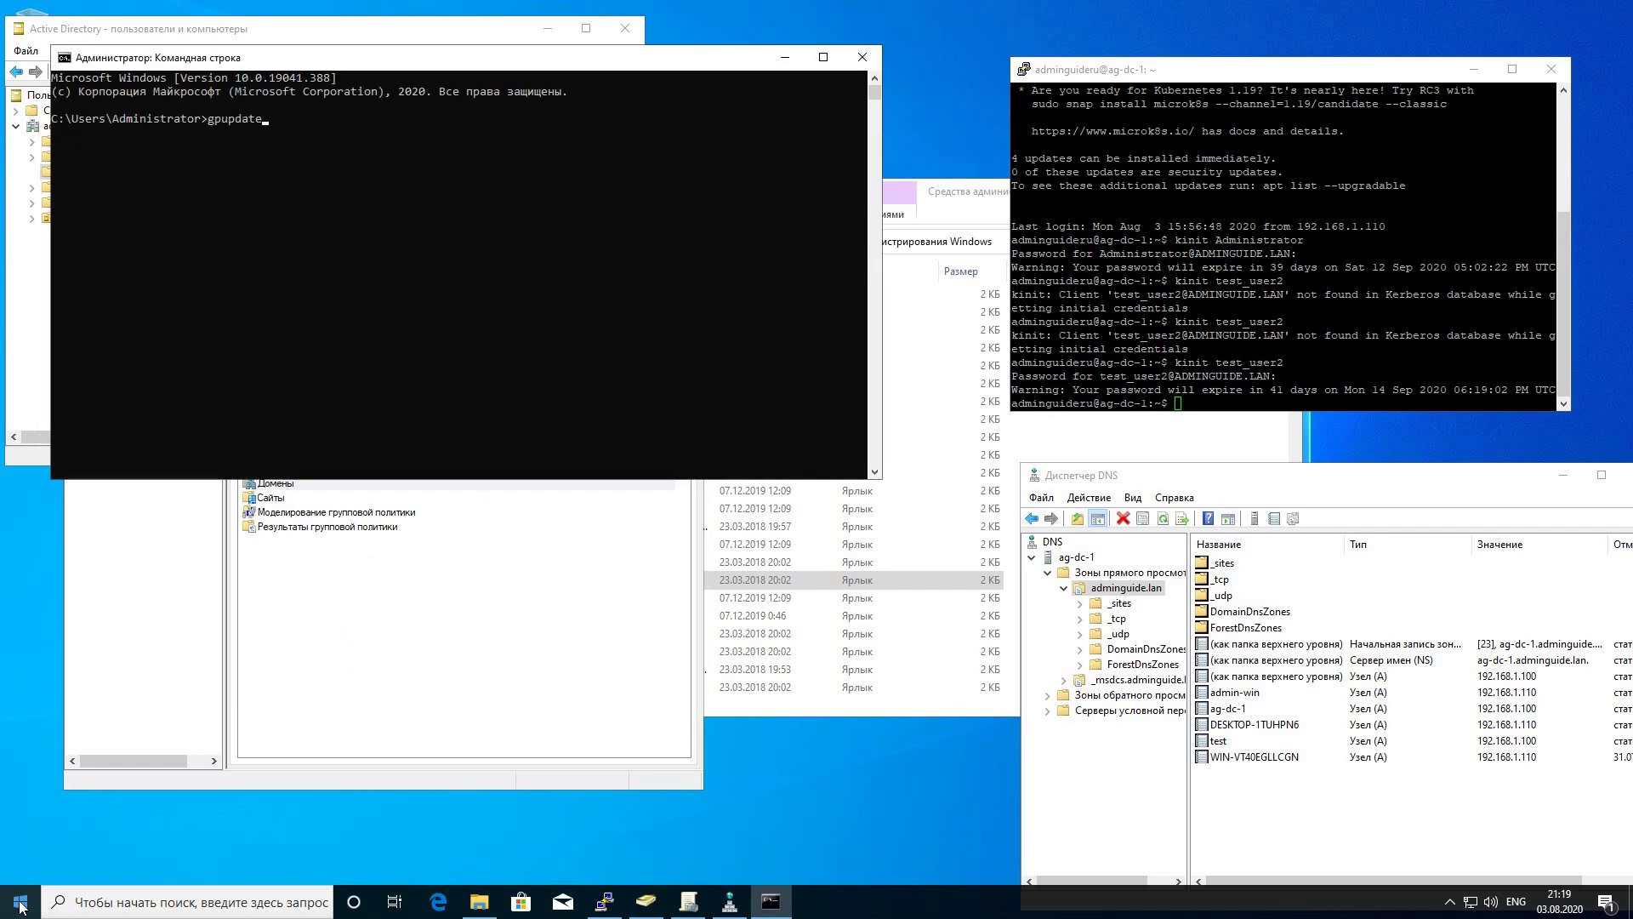
pyautogui.write(' /force')
# Step: Run gpupdate /force and expand the adminguide.lan forest down to its domain
pyautogui.press('Return')
pyautogui.click(409, 654)
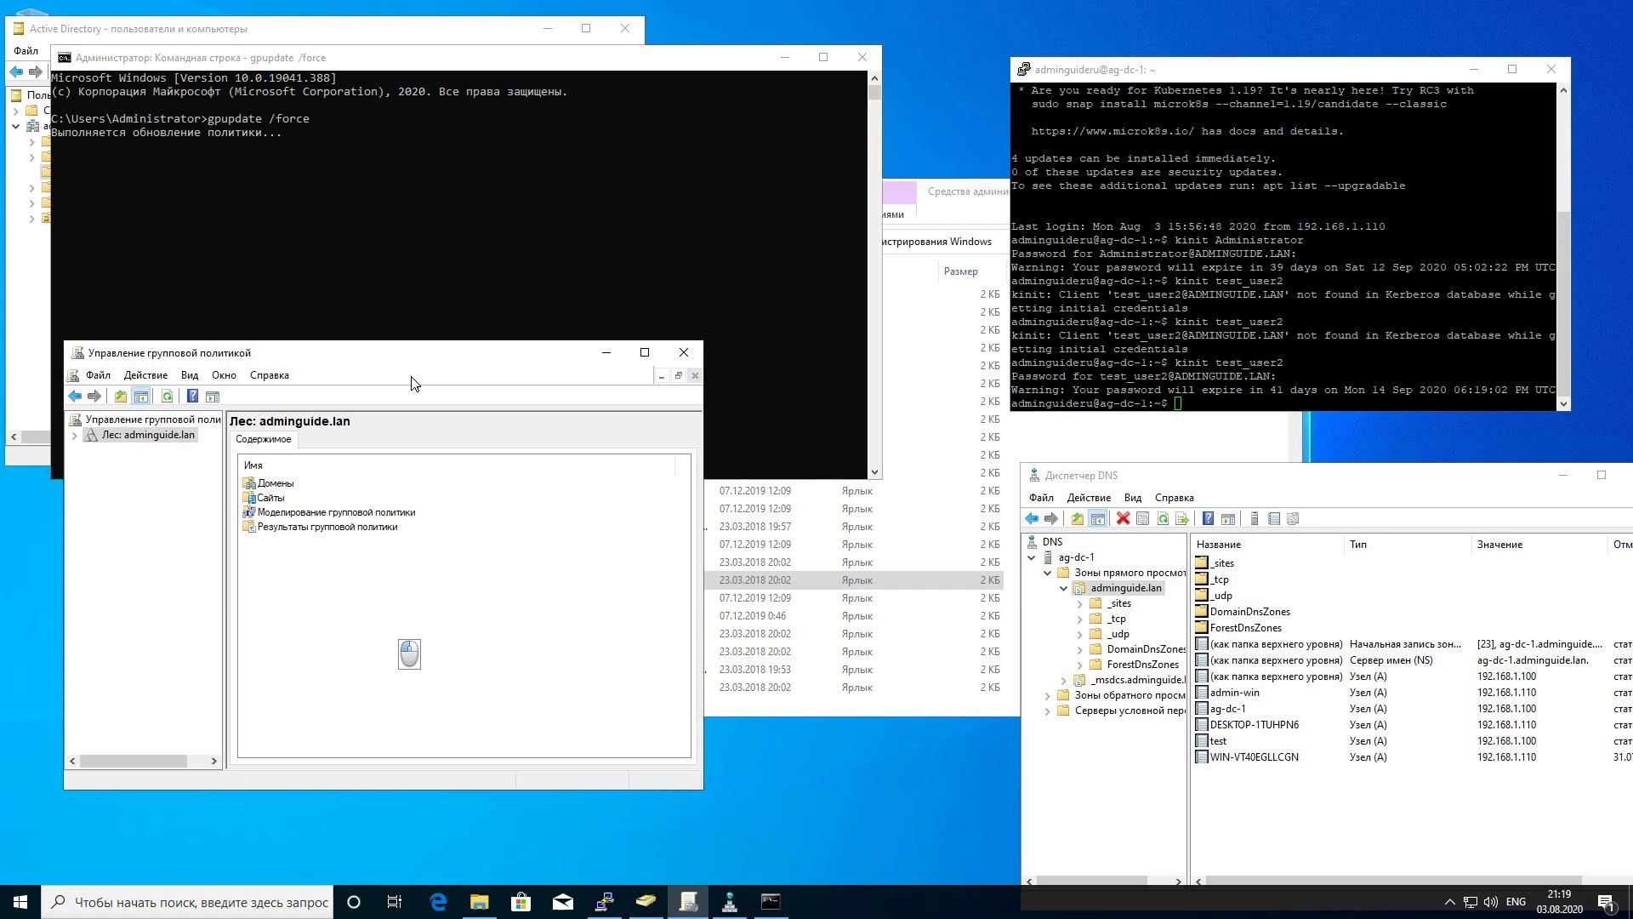
pyautogui.moveTo(410, 361); pyautogui.dragTo(402, 462)
pyautogui.moveTo(762, 479); pyautogui.dragTo(742, 410)
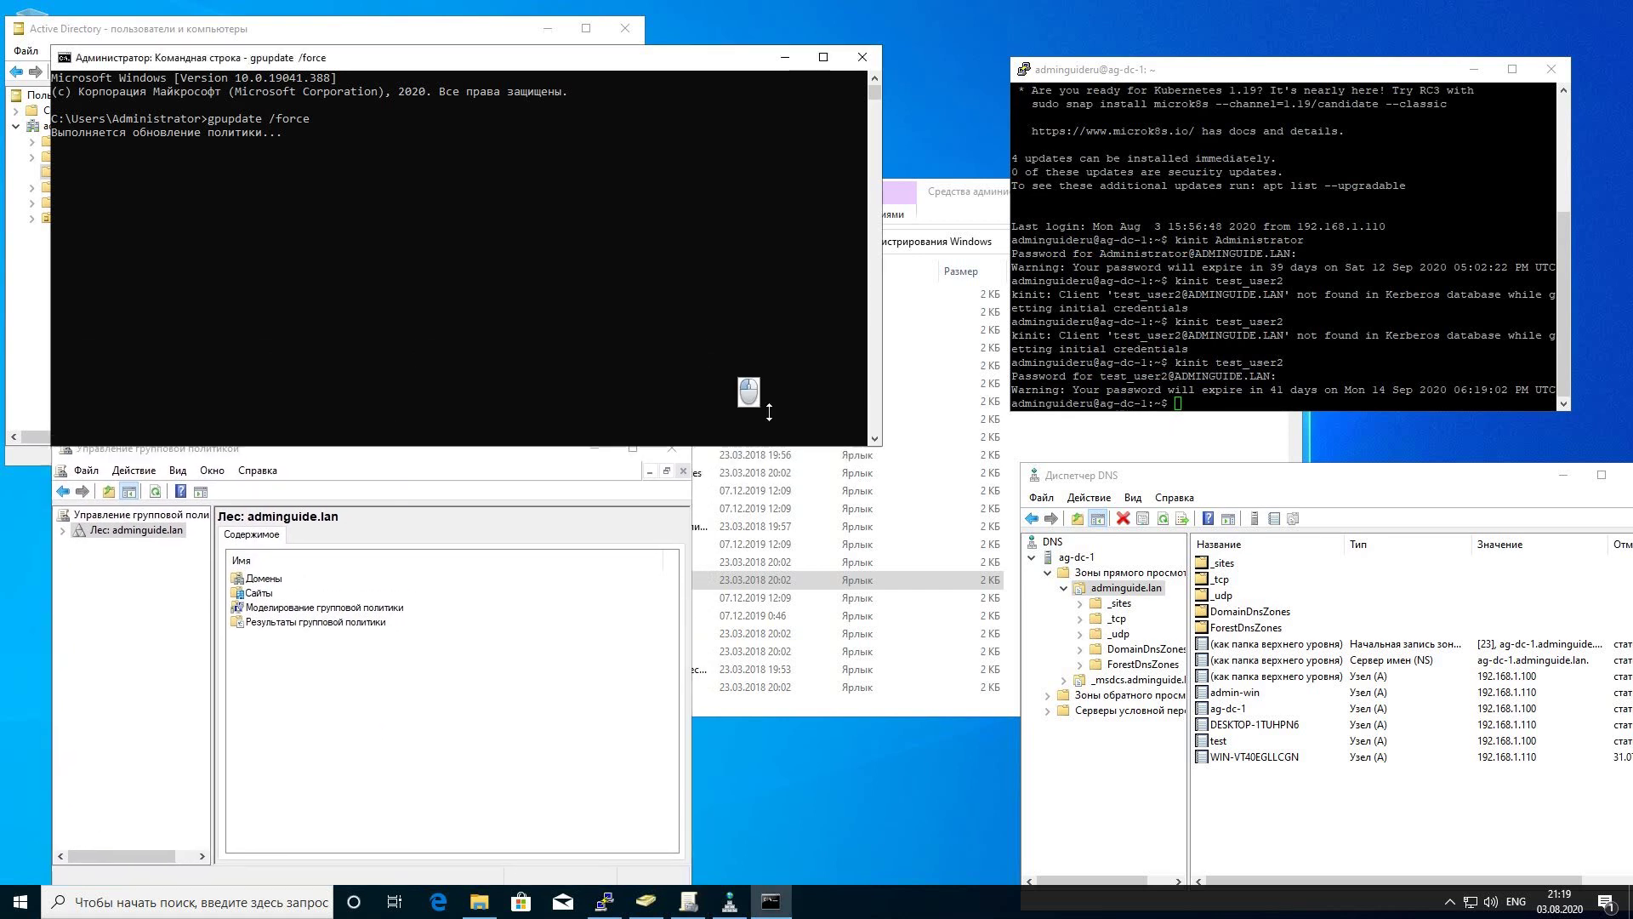
pyautogui.doubleClick(96, 531)
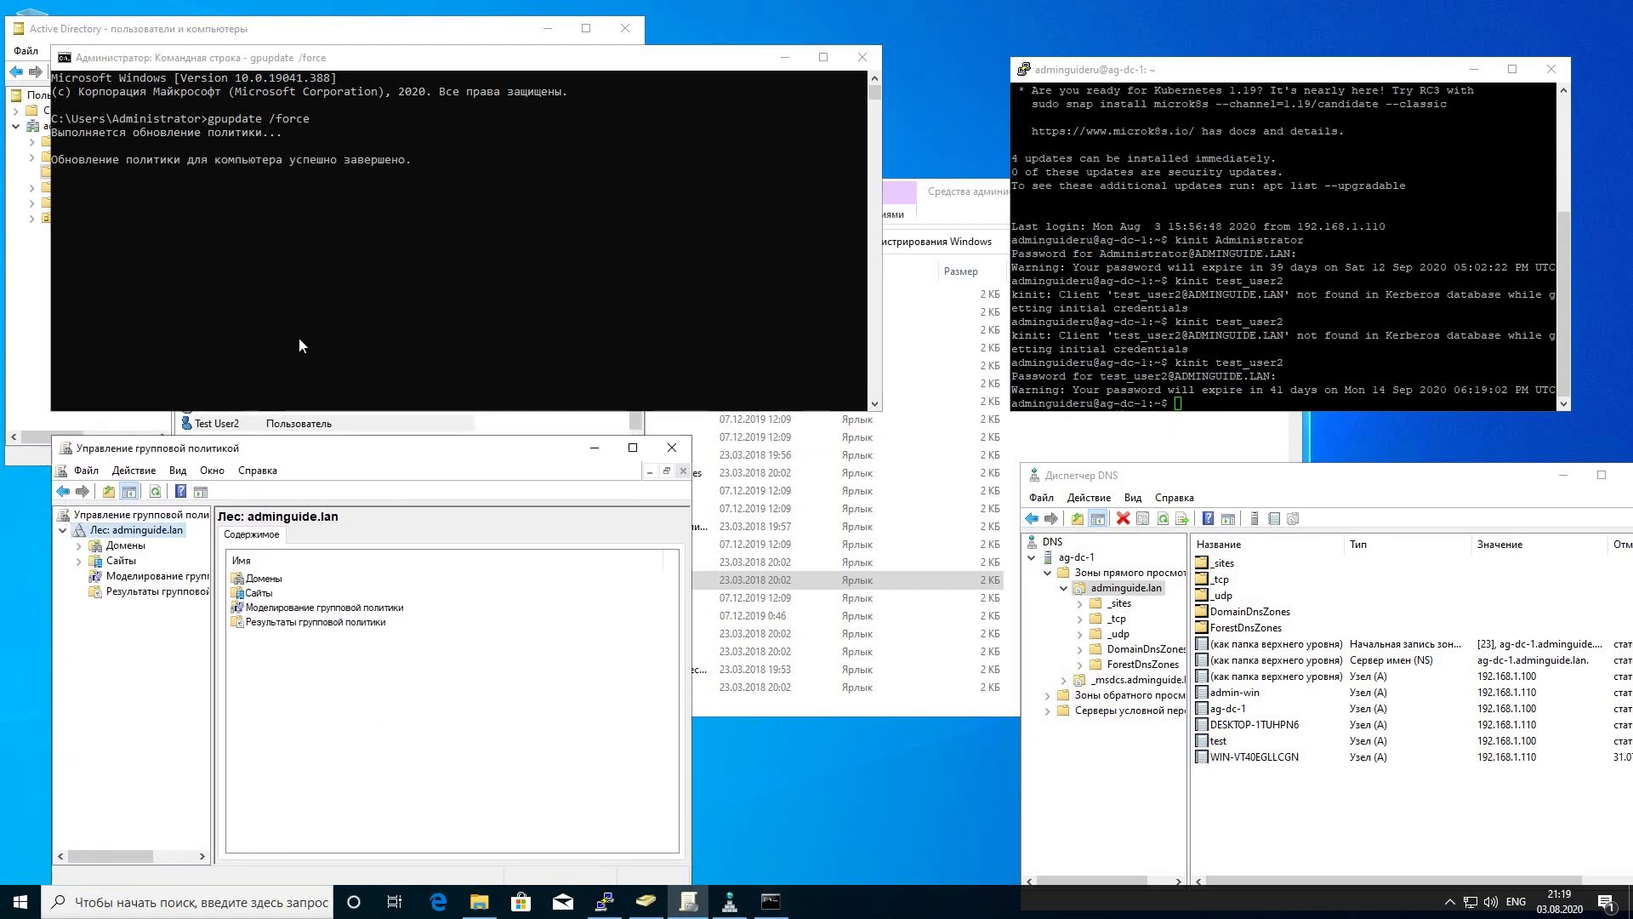
pyautogui.doubleClick(124, 546)
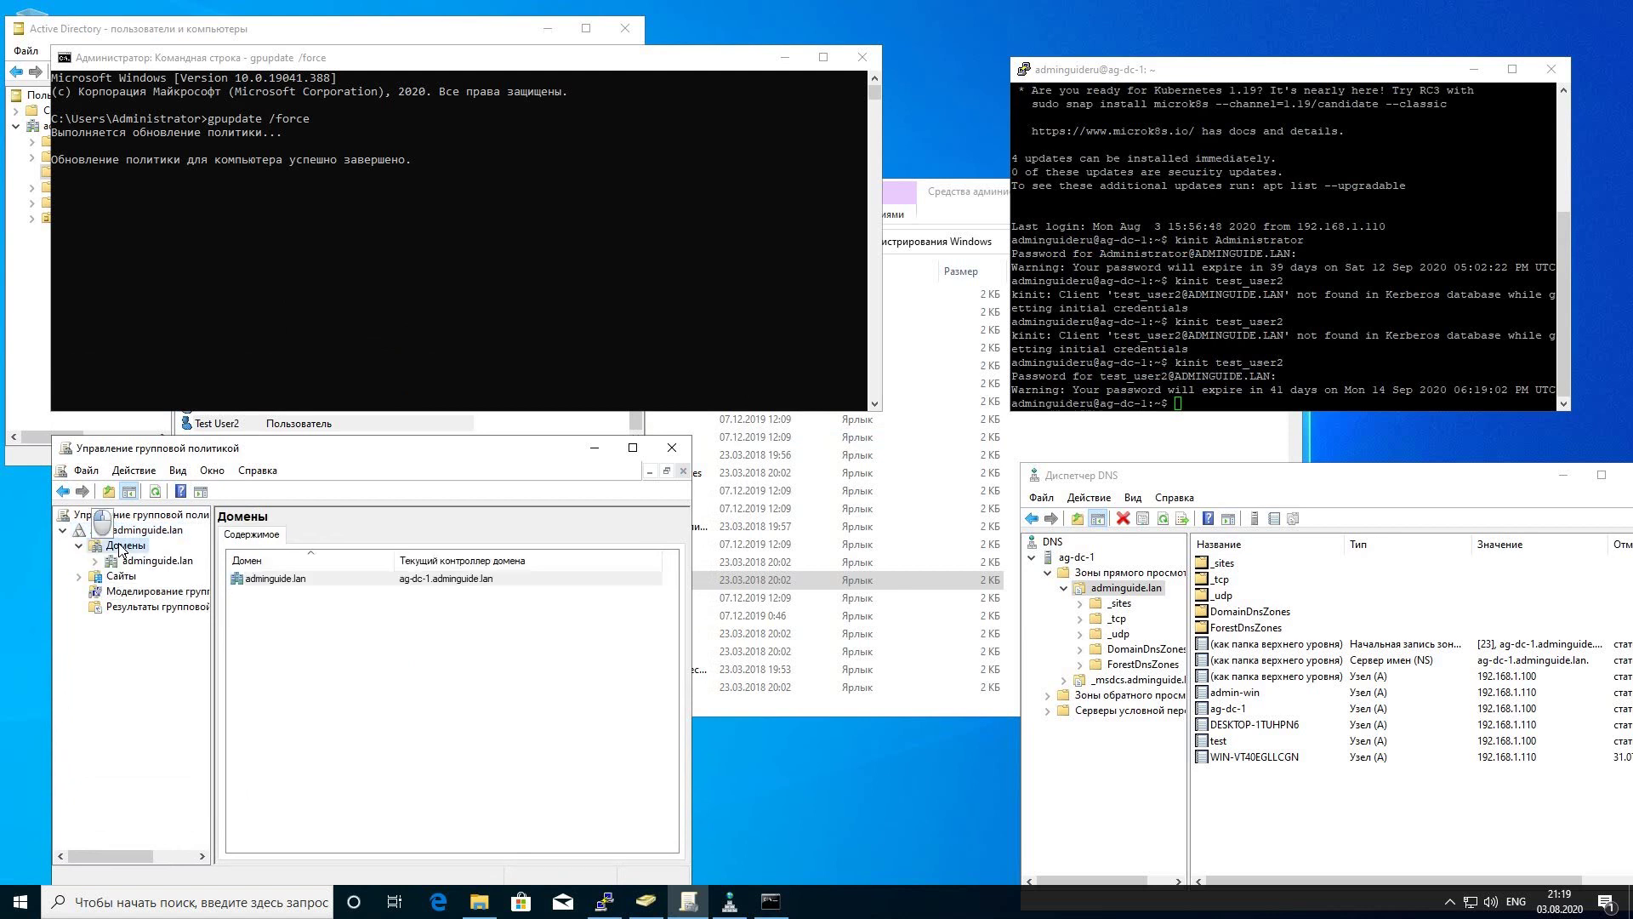
pyautogui.click(134, 563)
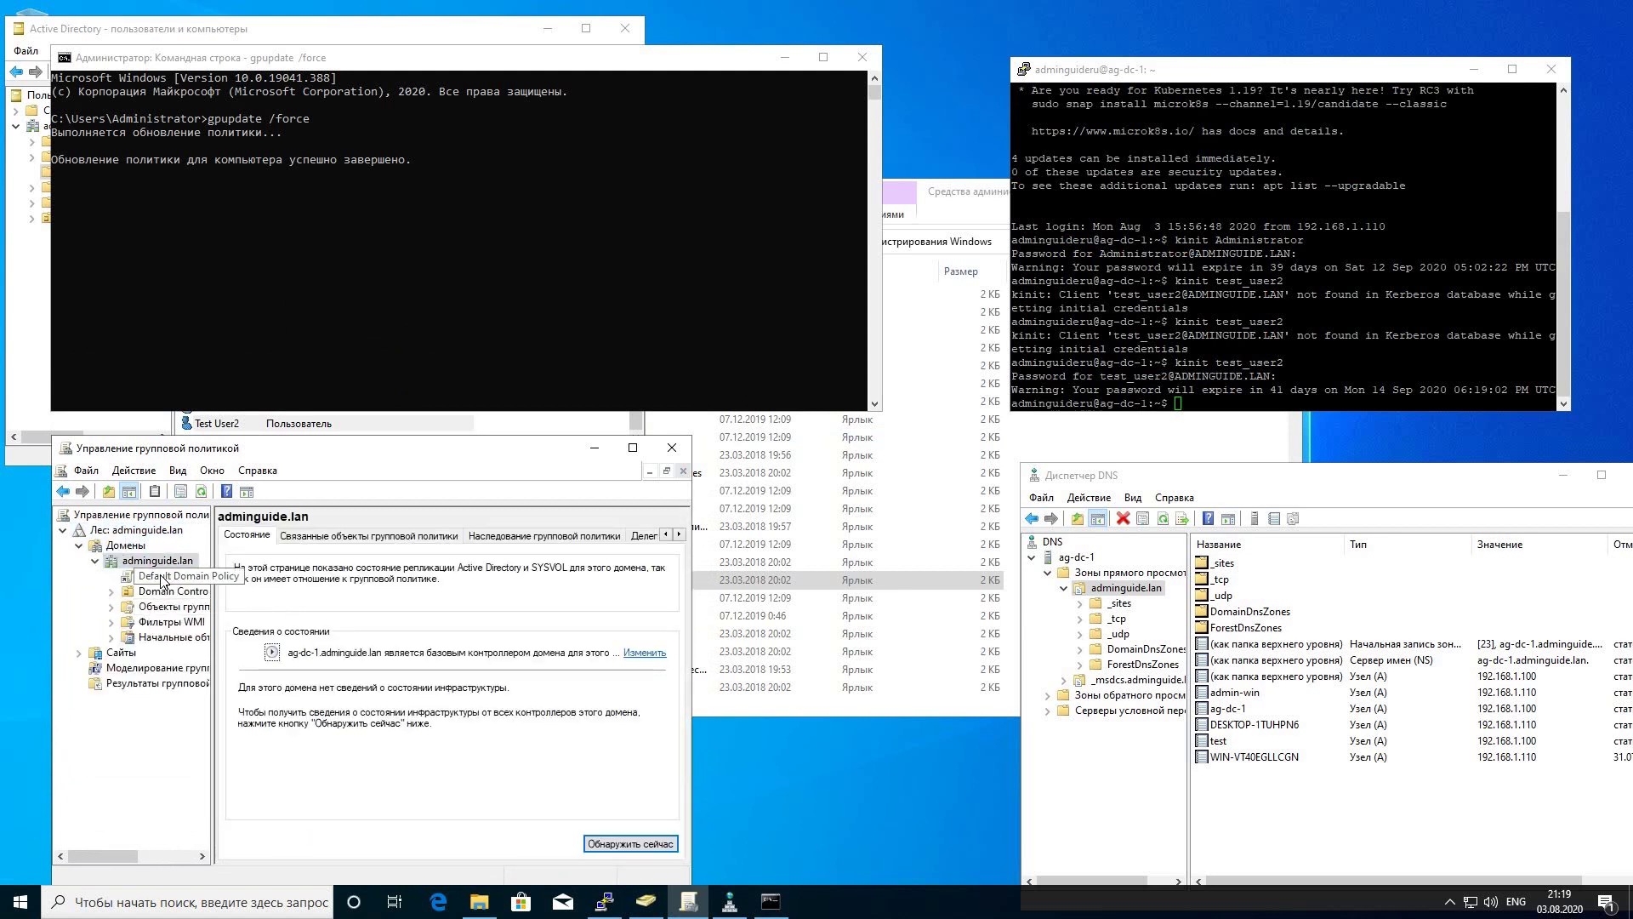
# Step: Run gpresult /r and review the report showing no applied GPOs
pyautogui.click(294, 247)
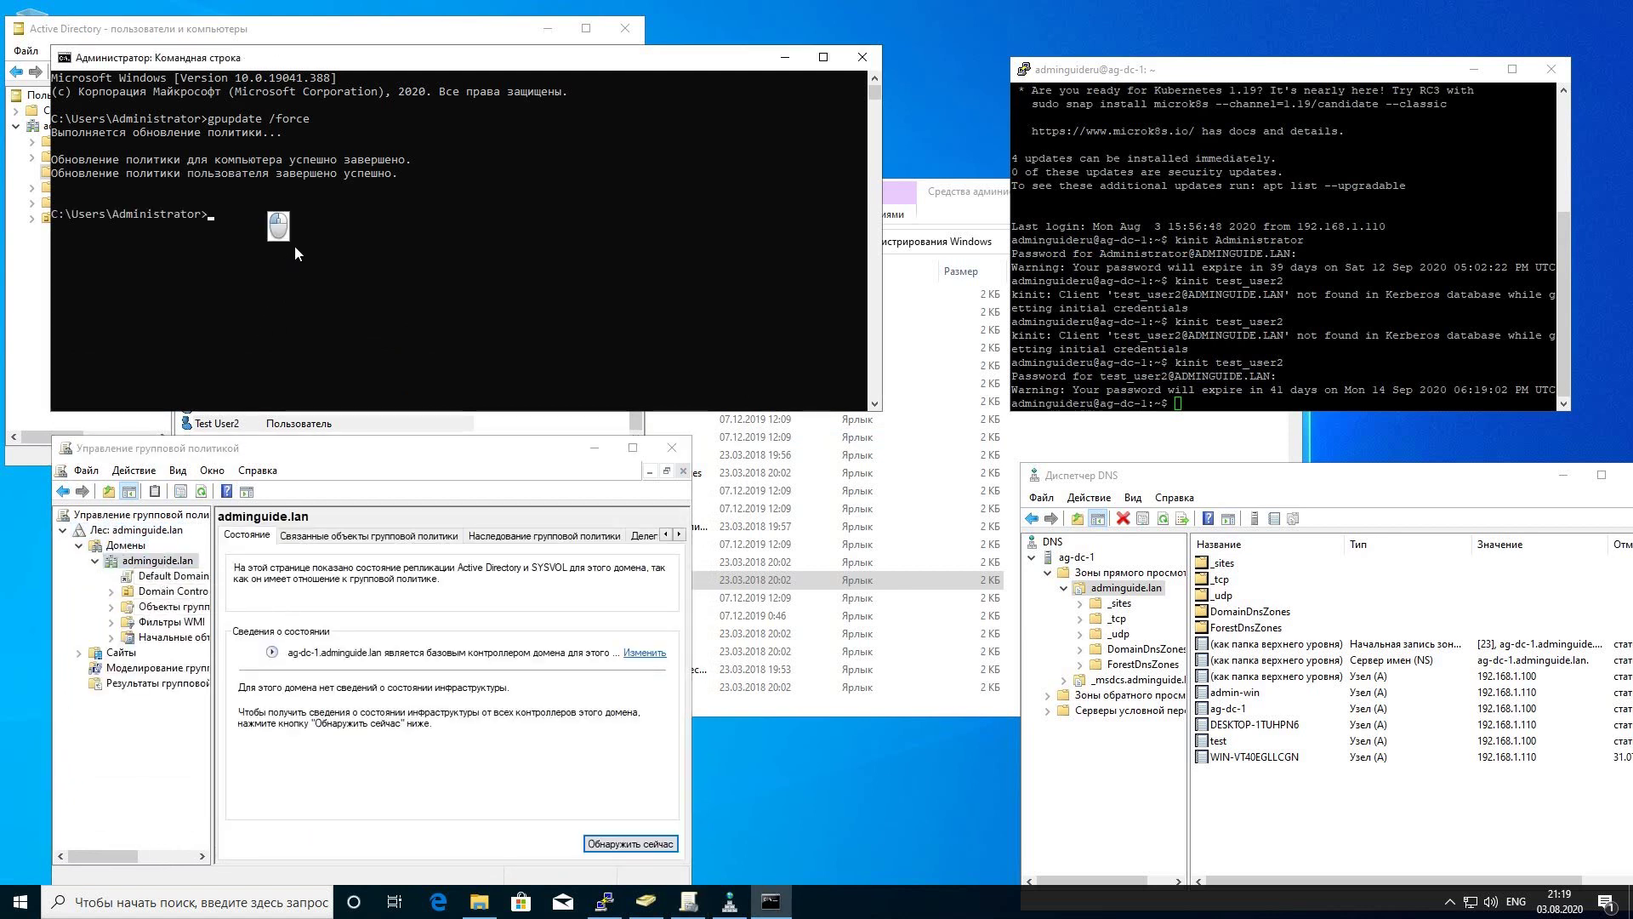
pyautogui.write('gpresult /r')
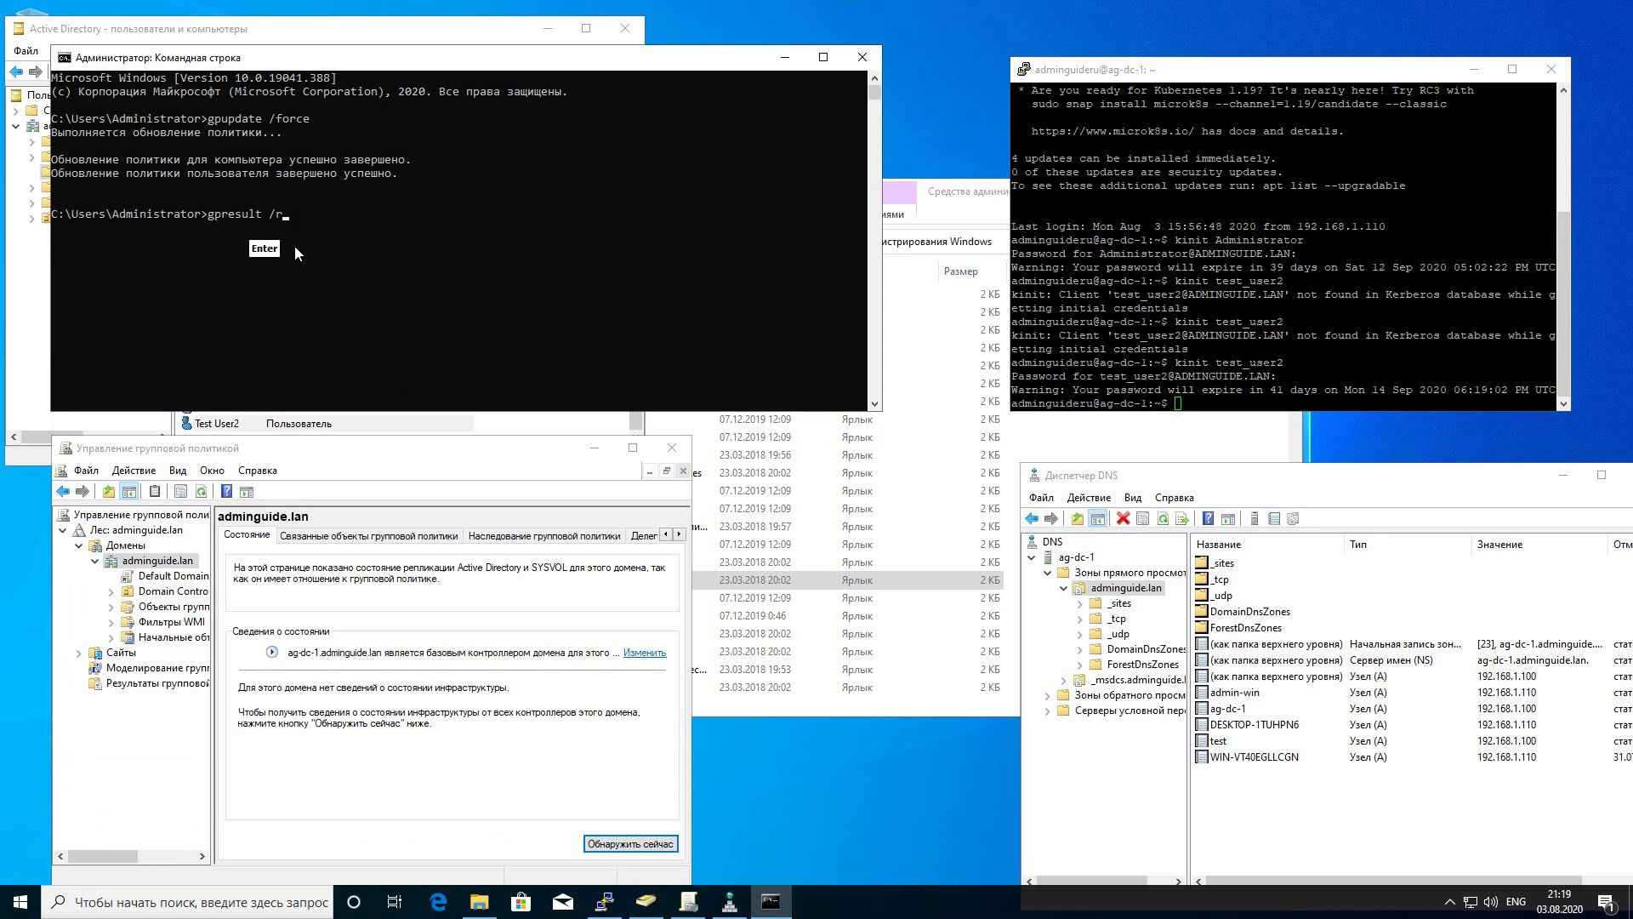
pyautogui.press('Return')
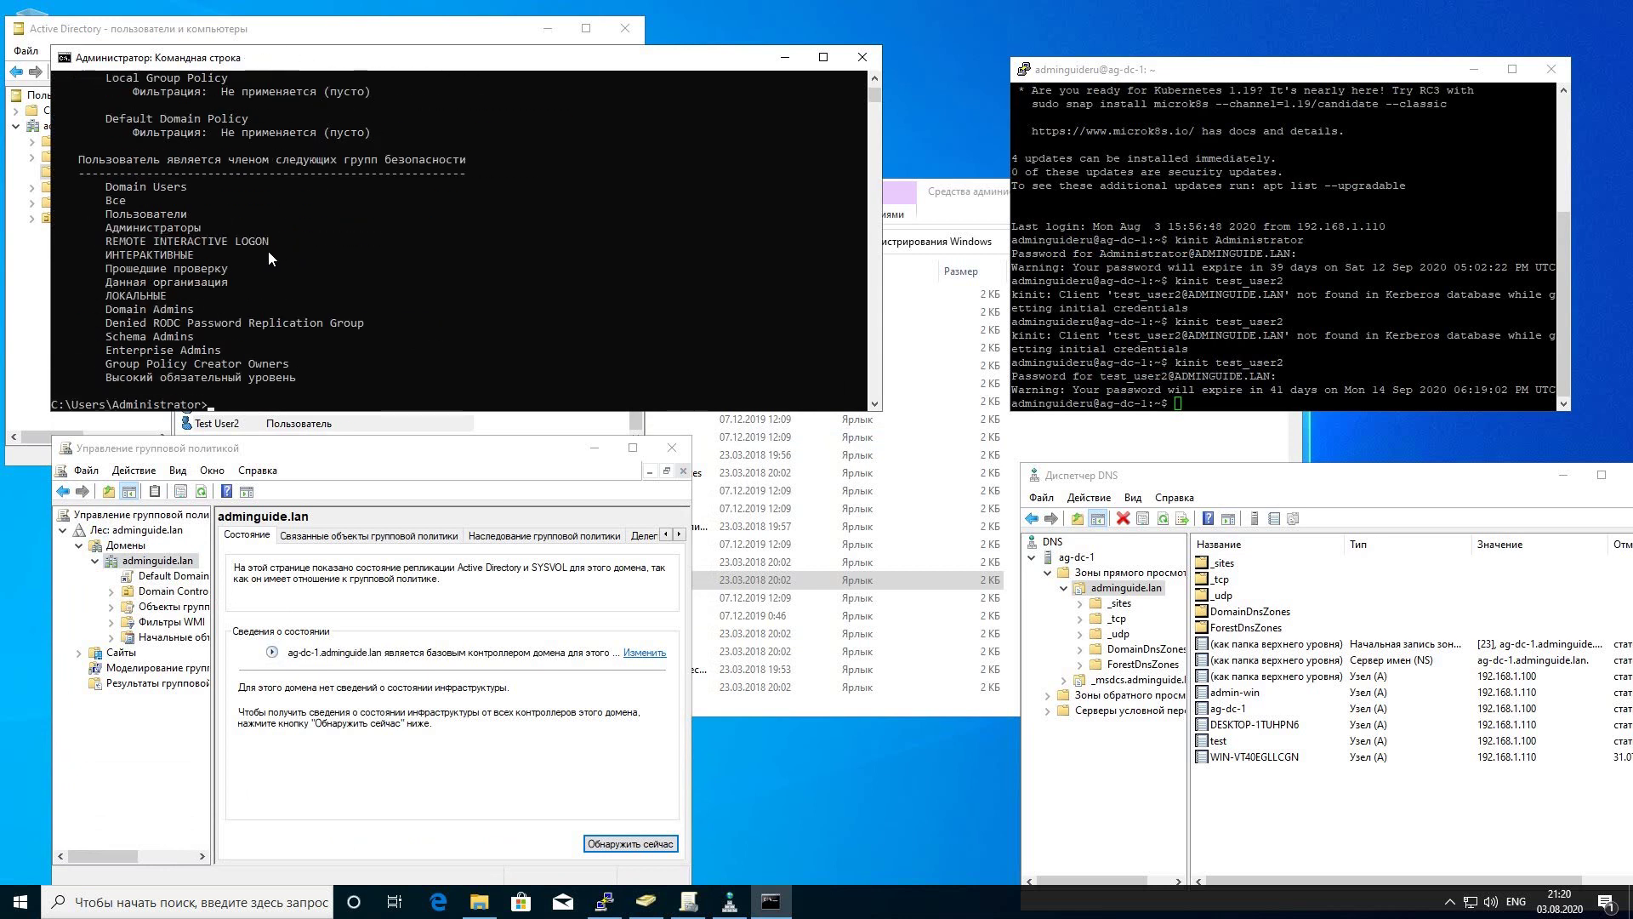
pyautogui.scroll(5, 252, 260)
pyautogui.scroll(1, 252, 260)
pyautogui.moveTo(165, 230); pyautogui.dragTo(59, 209)
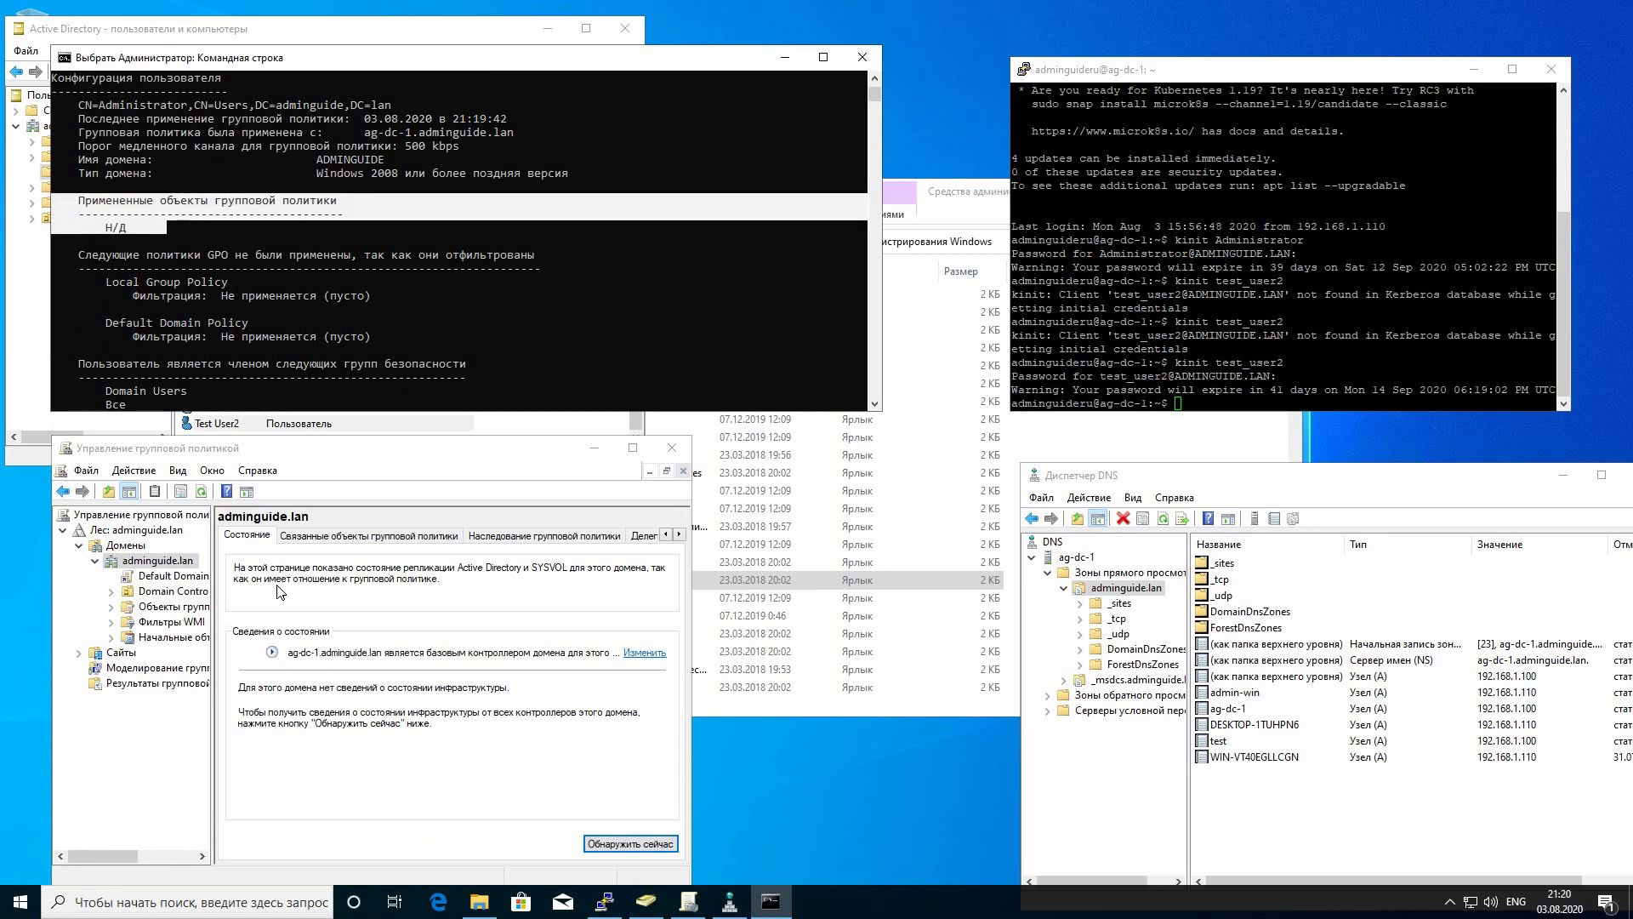
# Step: Start creating a new GPO in adminguide.lan and link it there
pyautogui.click(241, 721)
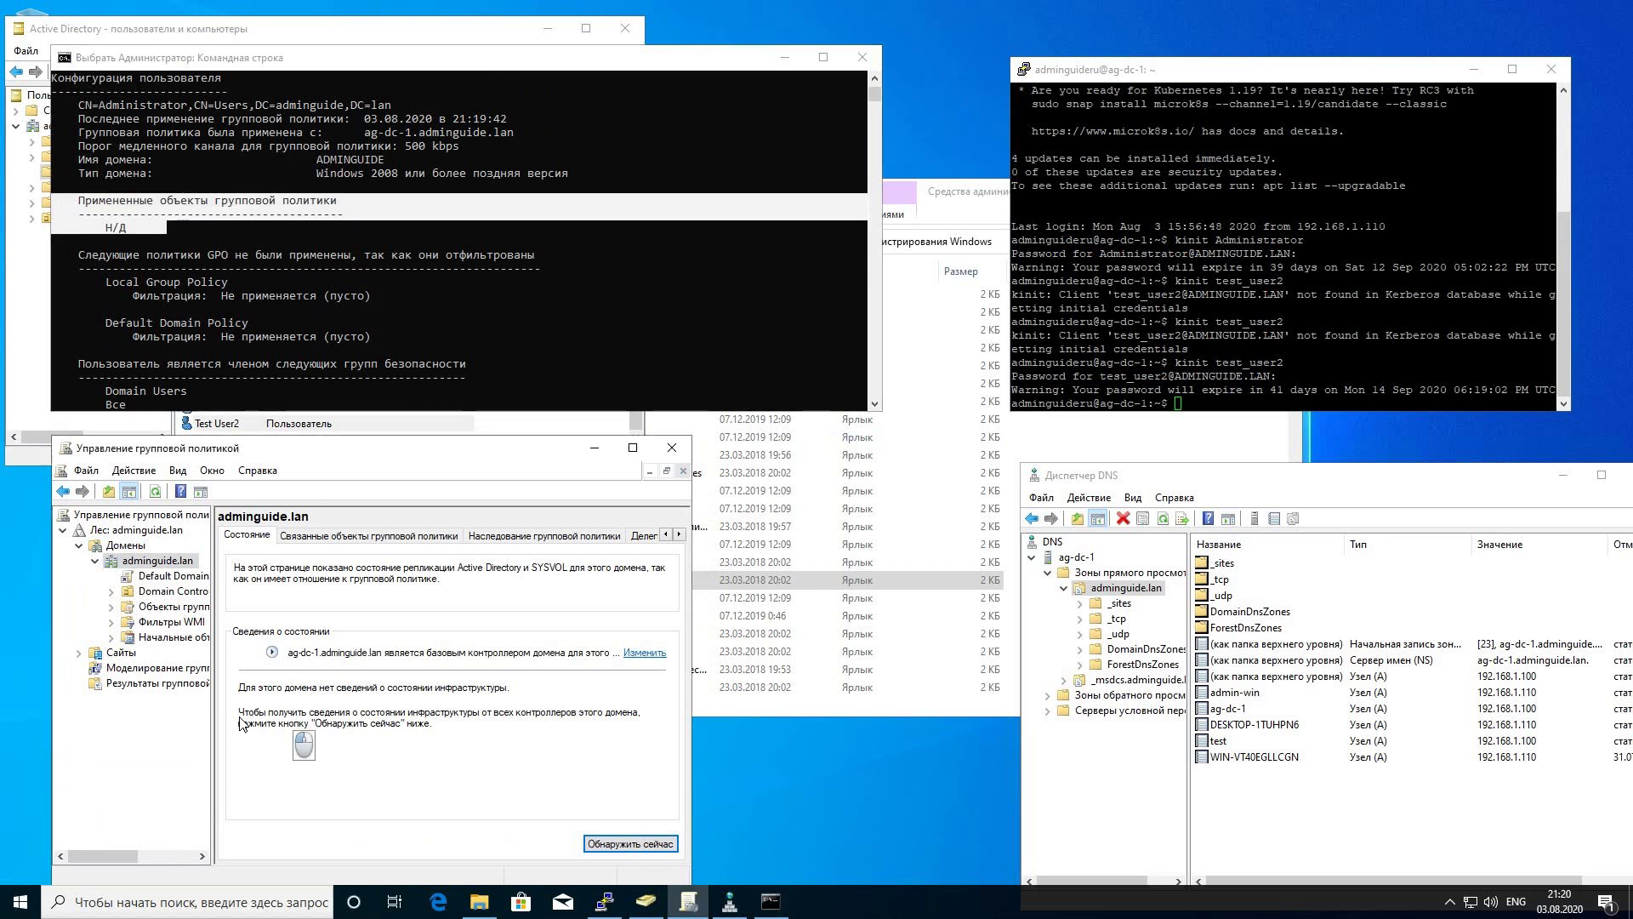
pyautogui.rightClick(150, 562)
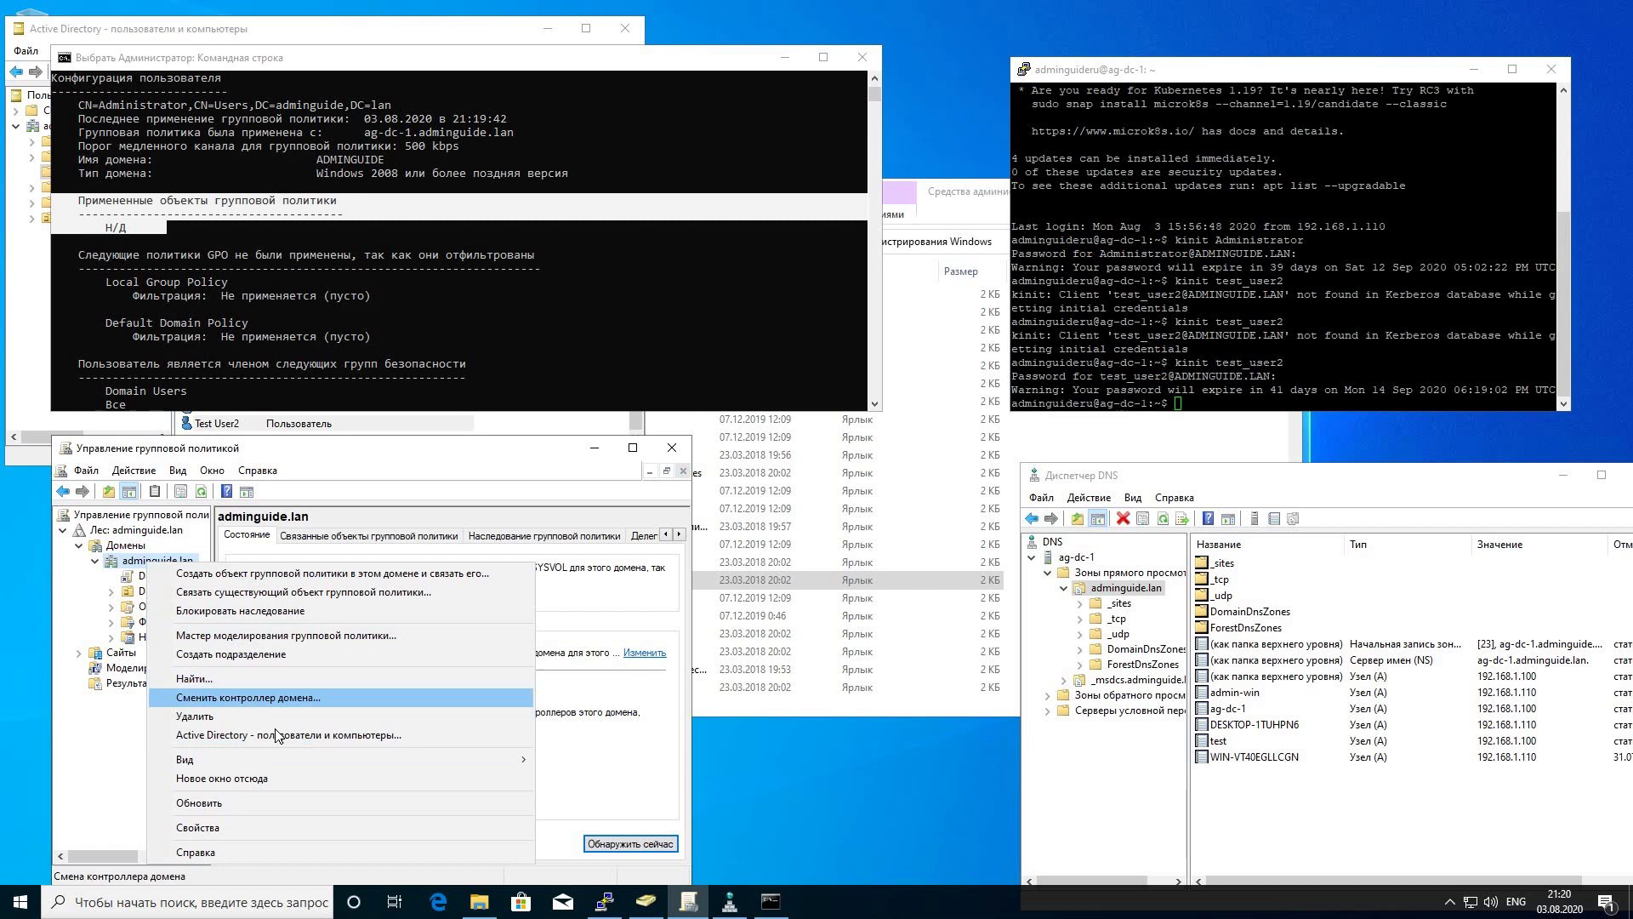
pyautogui.click(297, 578)
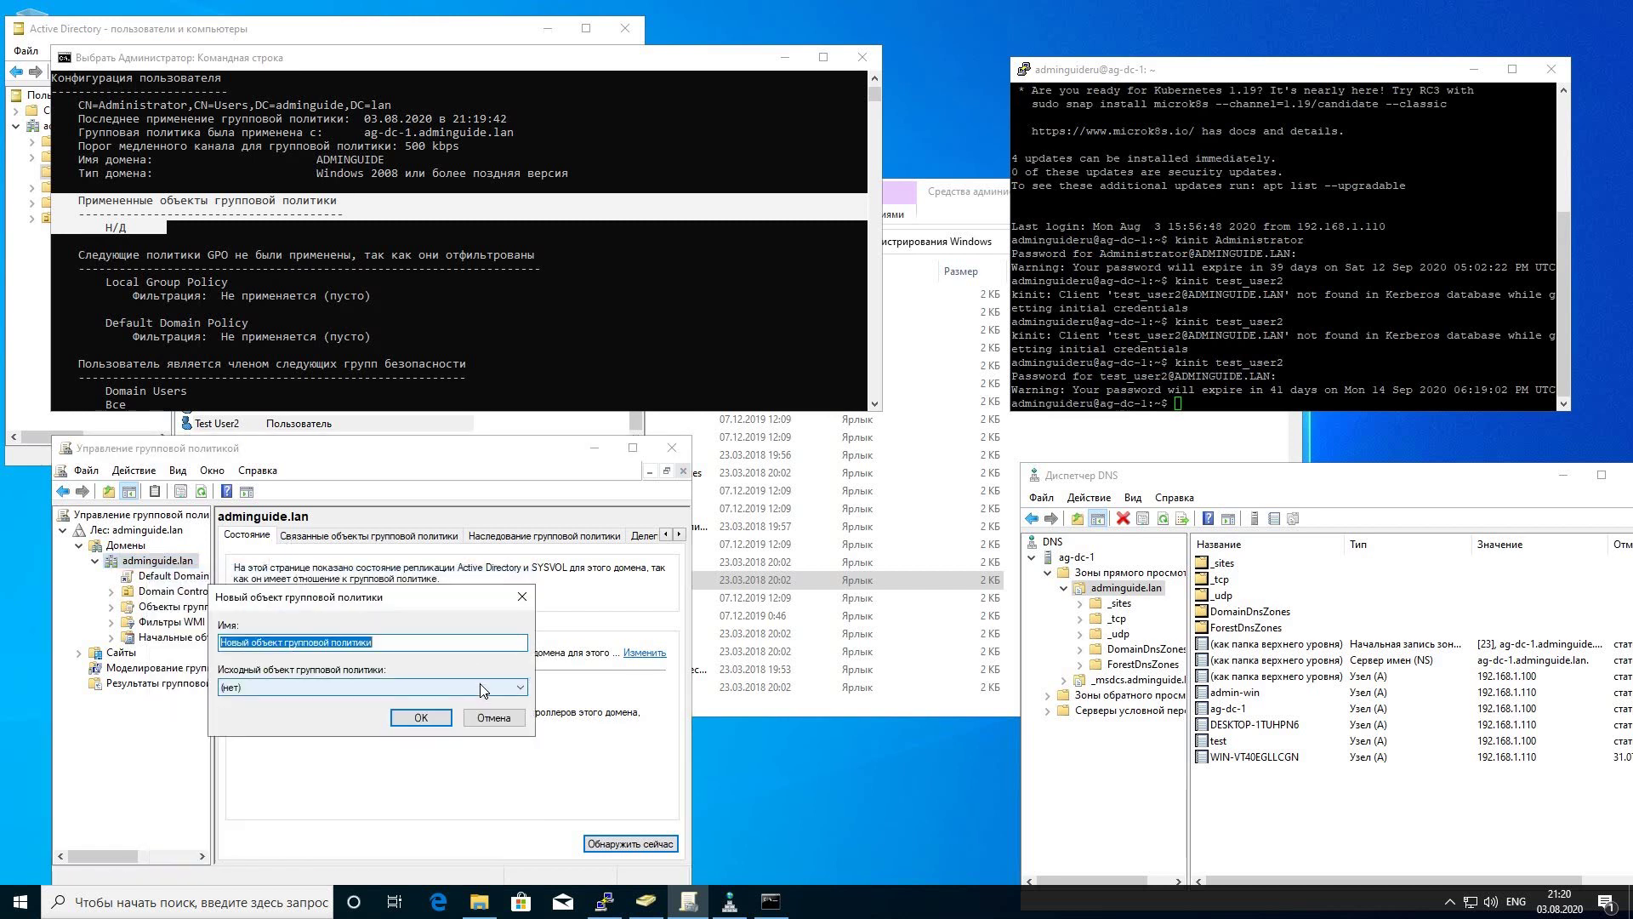
# Step: Name the new GPO test2_GPO and dismiss the link notice permanently
pyautogui.write('test2_GPO')
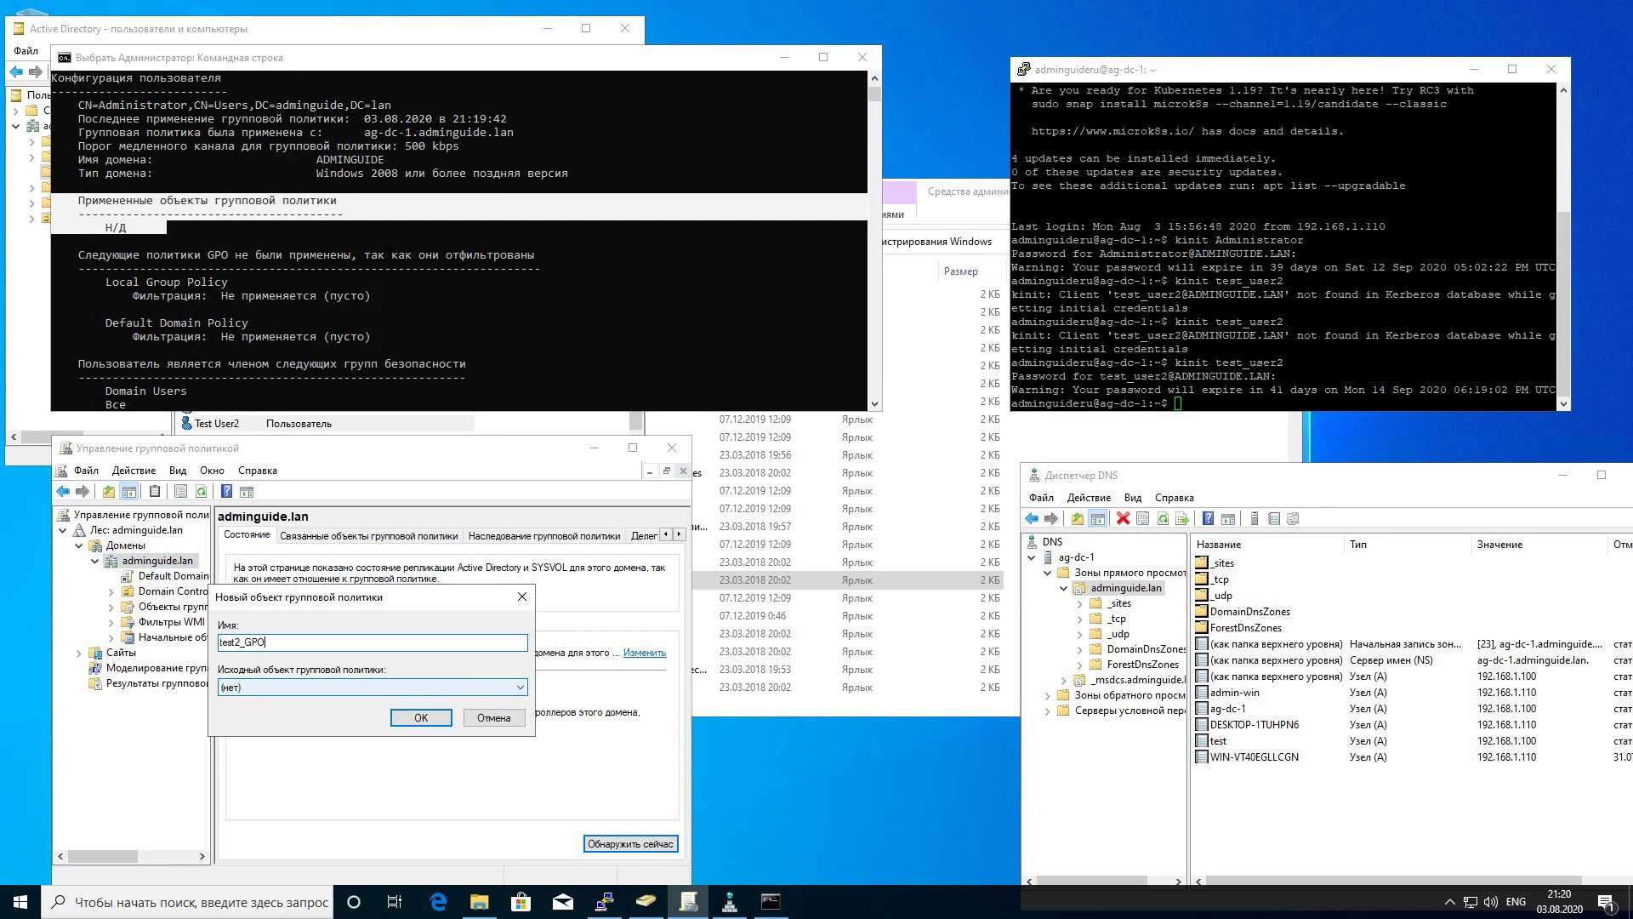
pyautogui.press('Return')
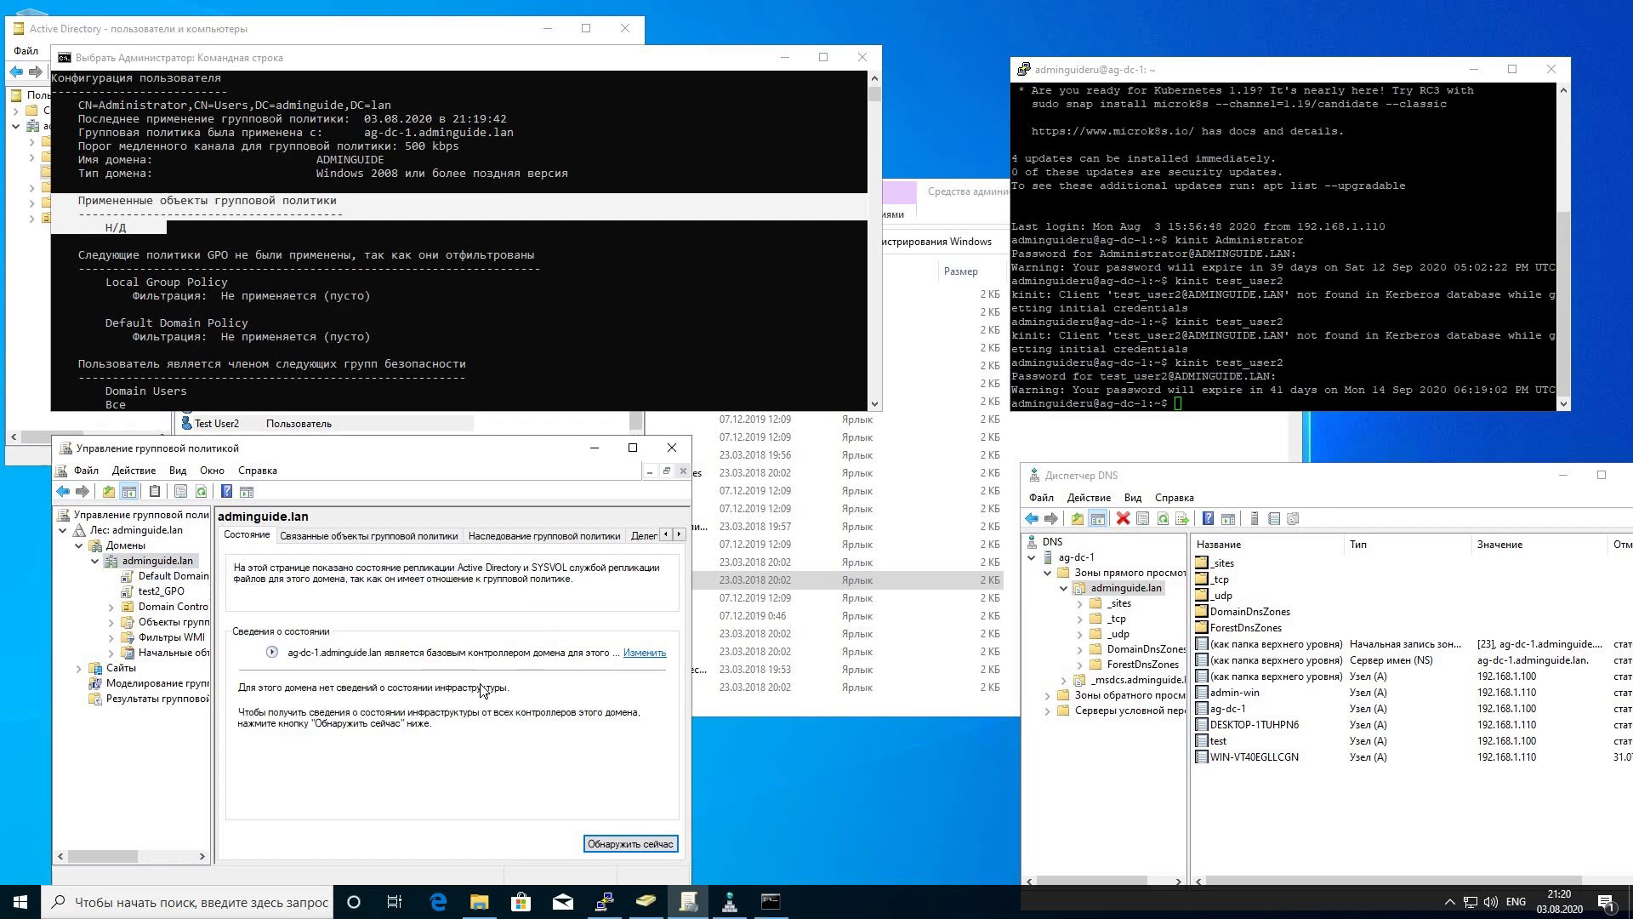
pyautogui.click(162, 590)
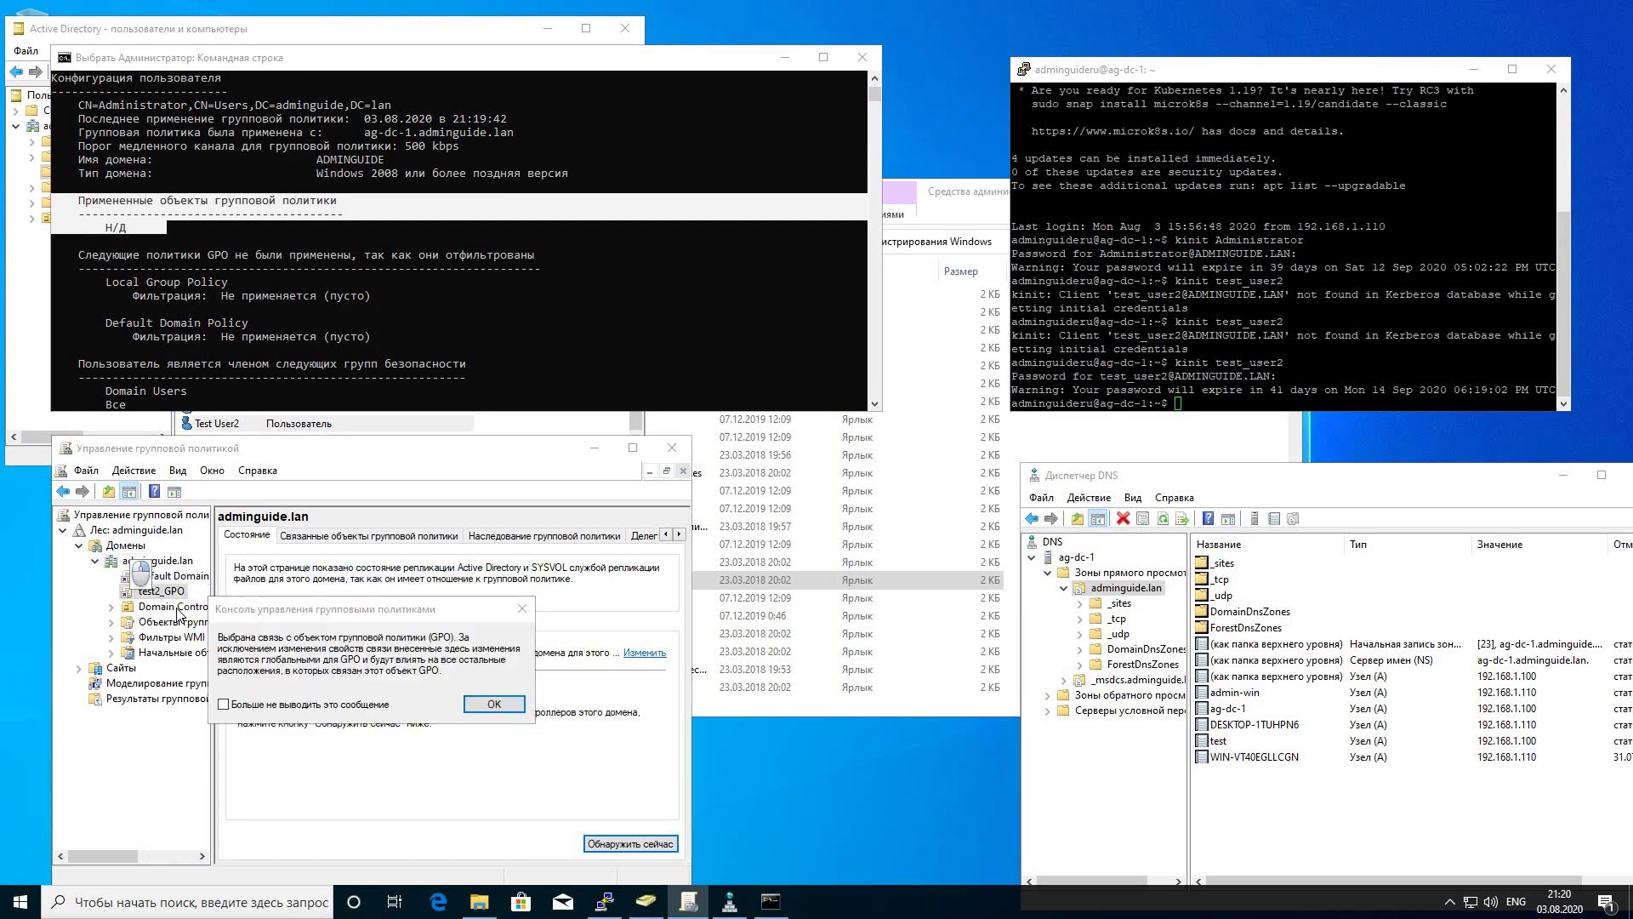
pyautogui.click(310, 705)
pyautogui.click(494, 704)
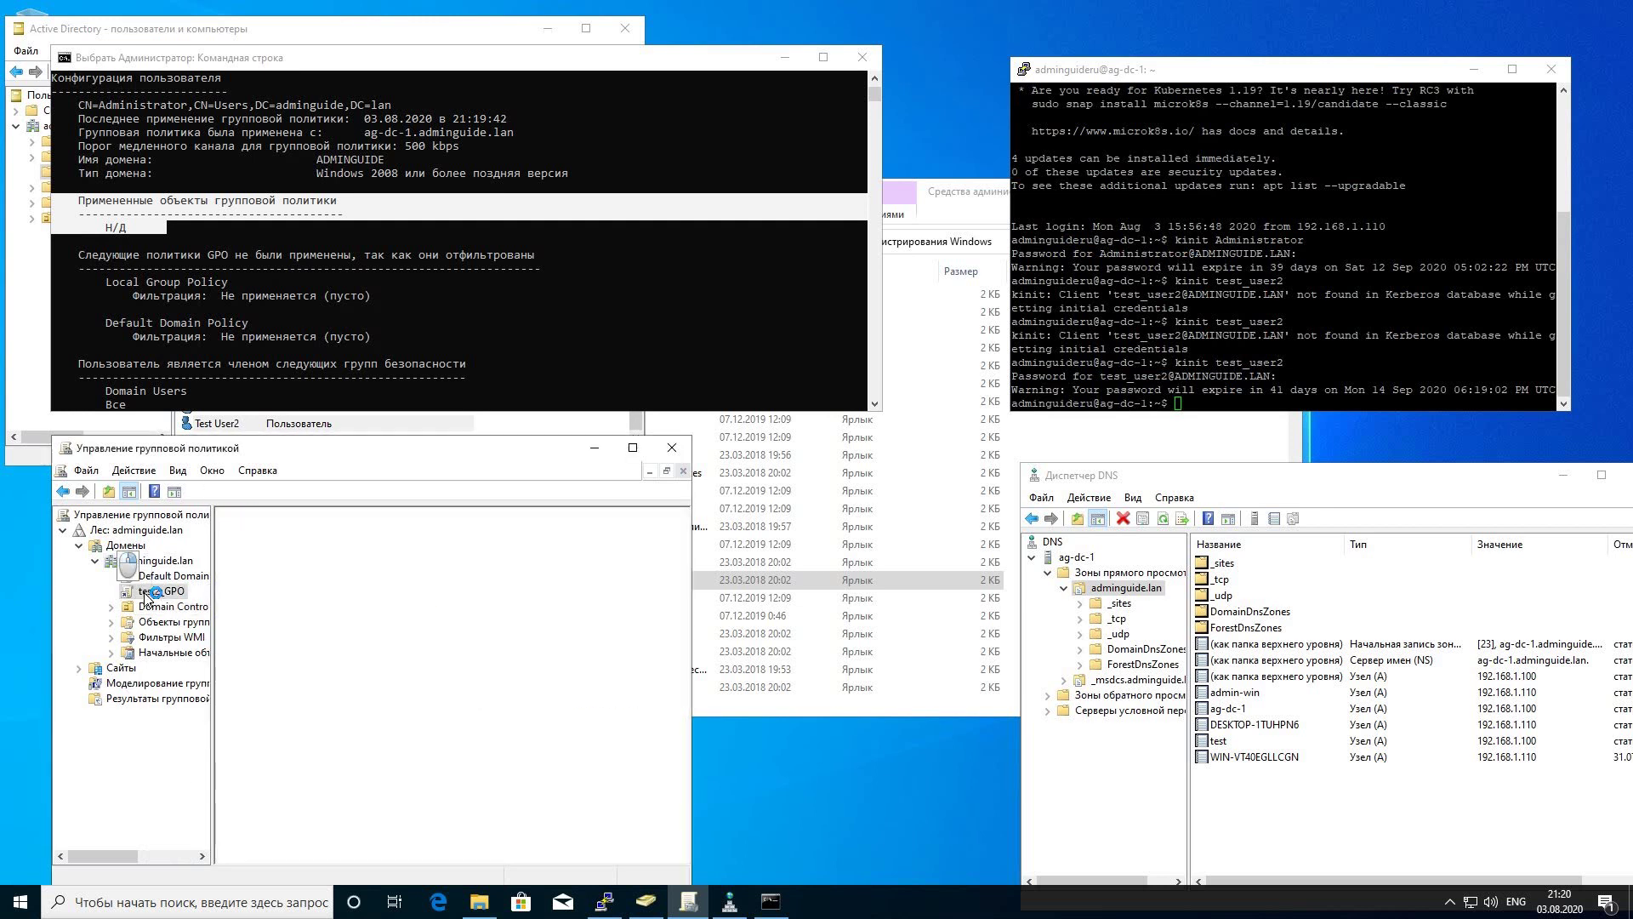
# Step: Edit test2_GPO and go to User Configuration > Policies > Administrative Templates > Control Panel
pyautogui.rightClick(151, 593)
pyautogui.click(196, 605)
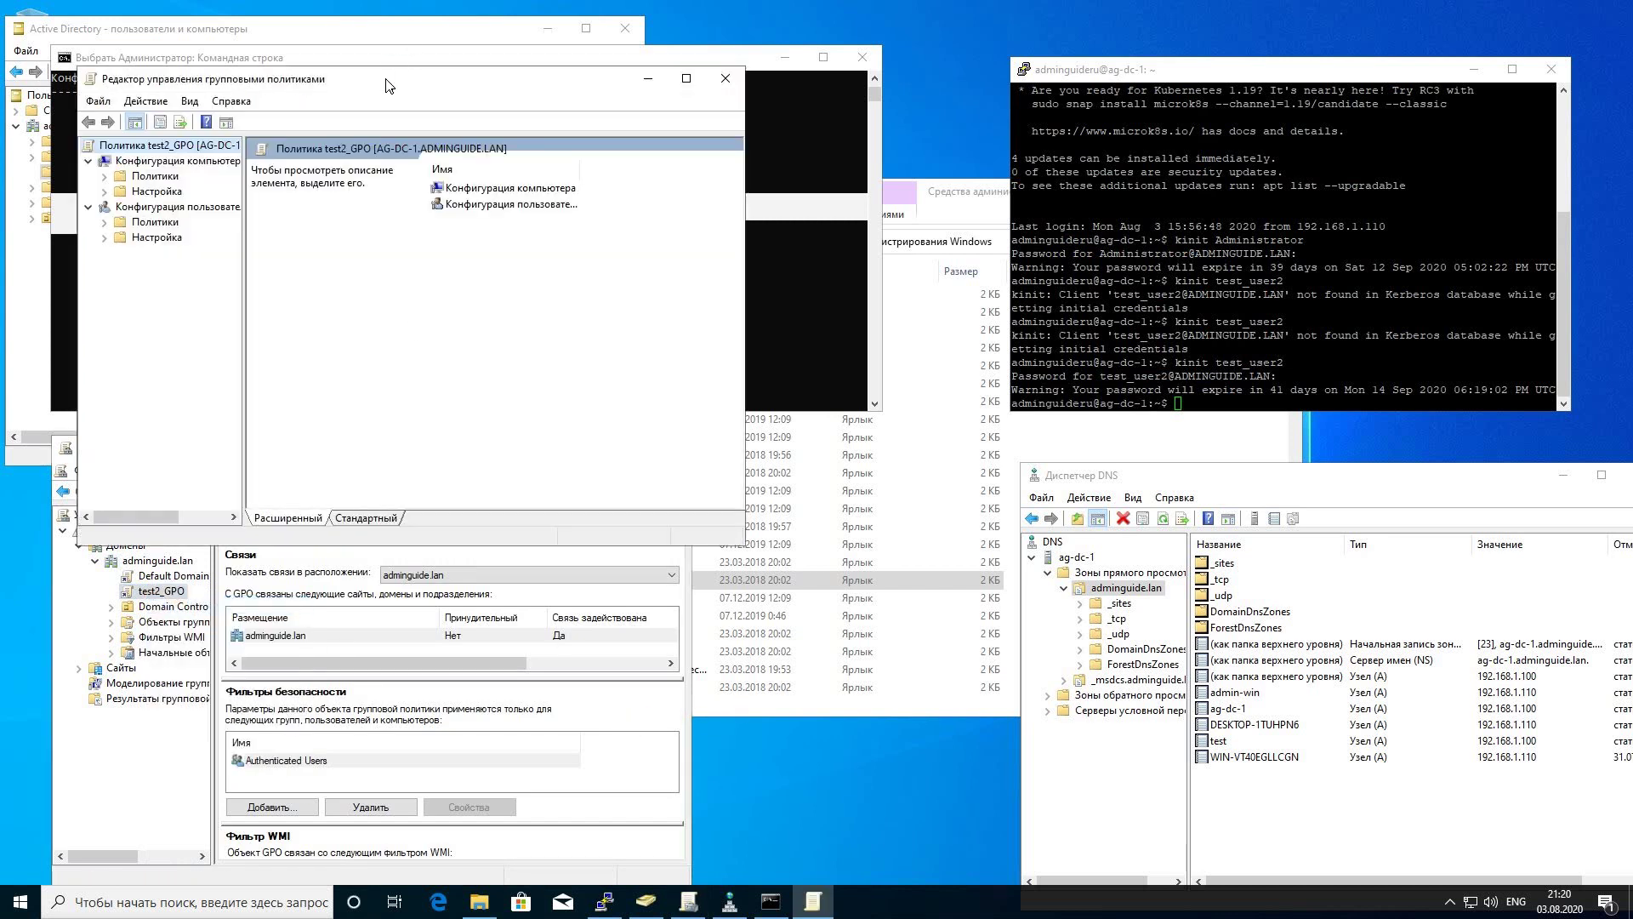
pyautogui.moveTo(386, 85); pyautogui.dragTo(1210, 407)
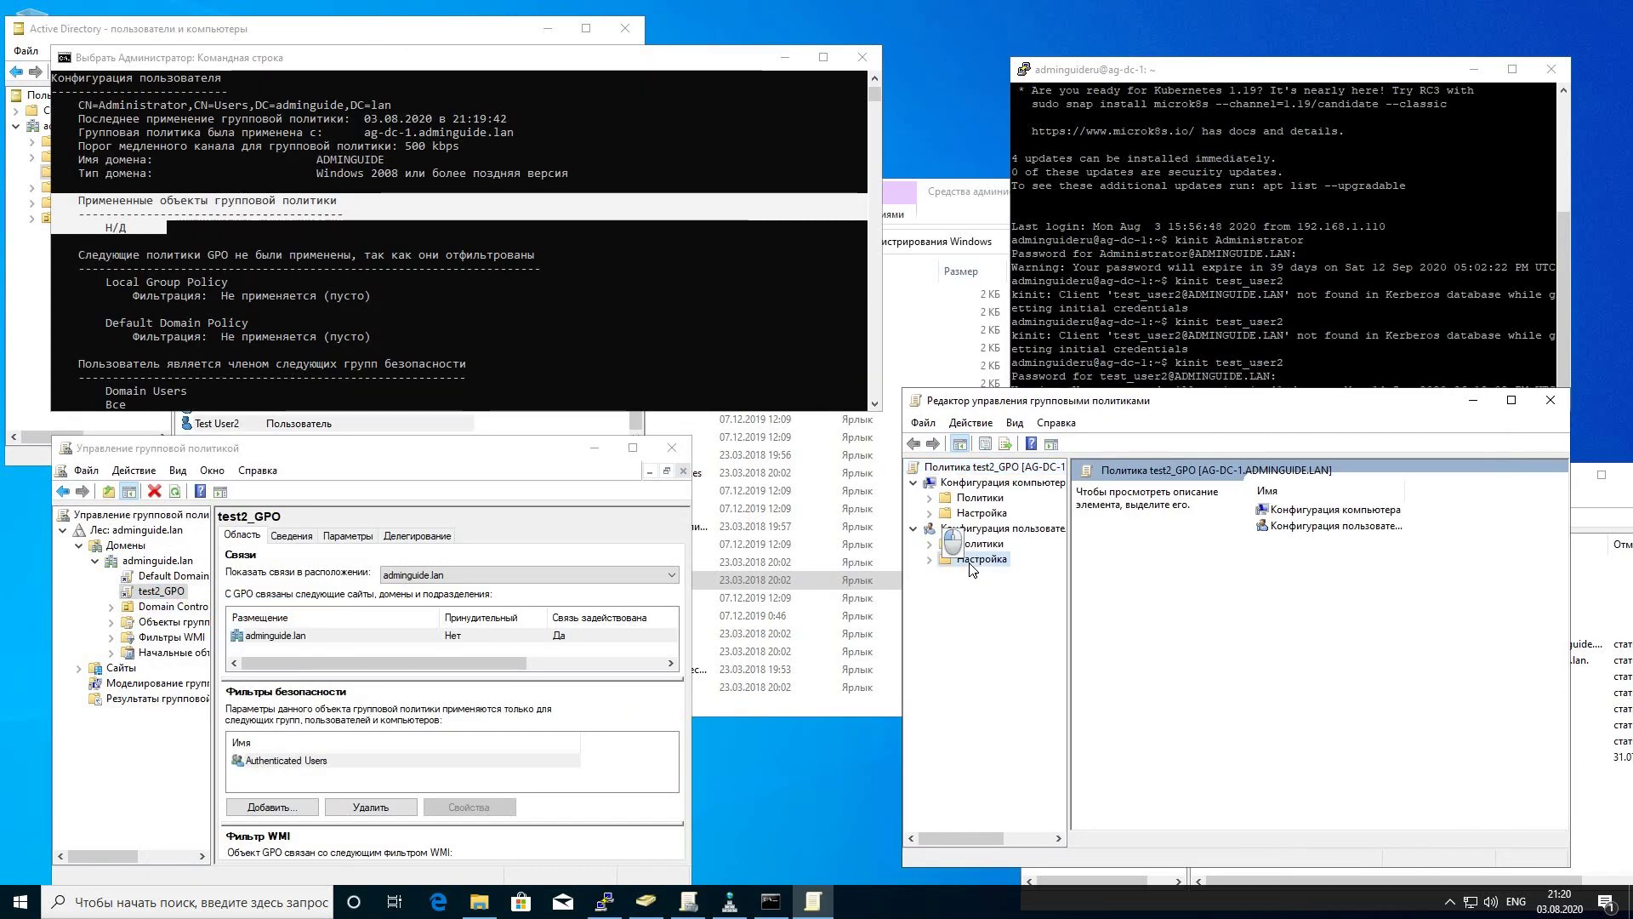
pyautogui.doubleClick(975, 561)
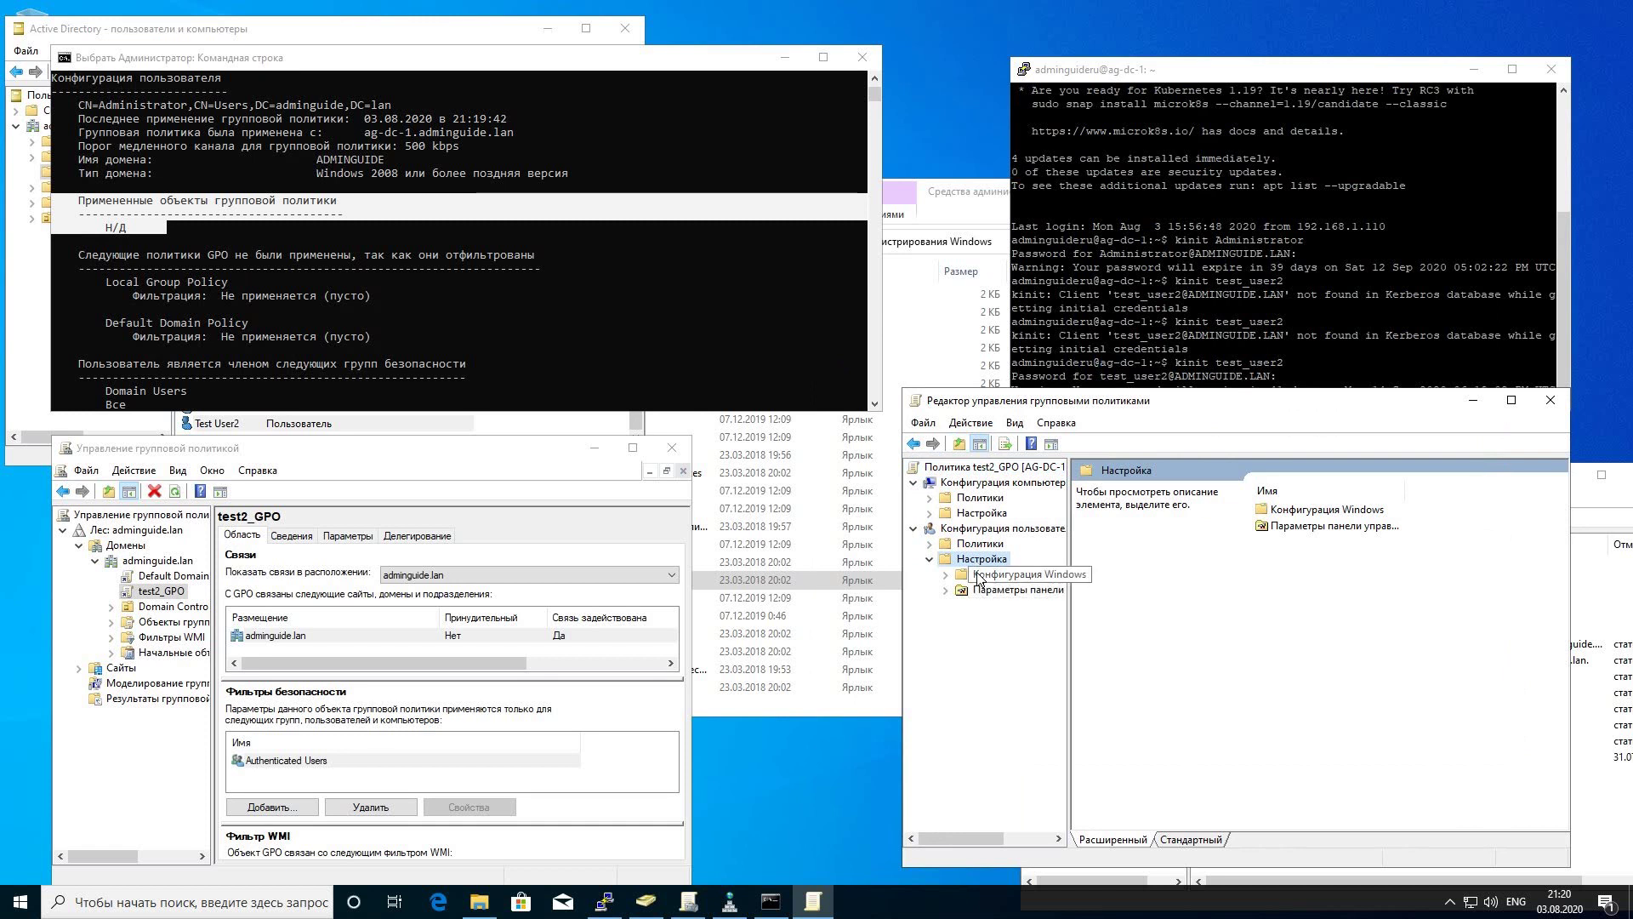
pyautogui.doubleClick(980, 544)
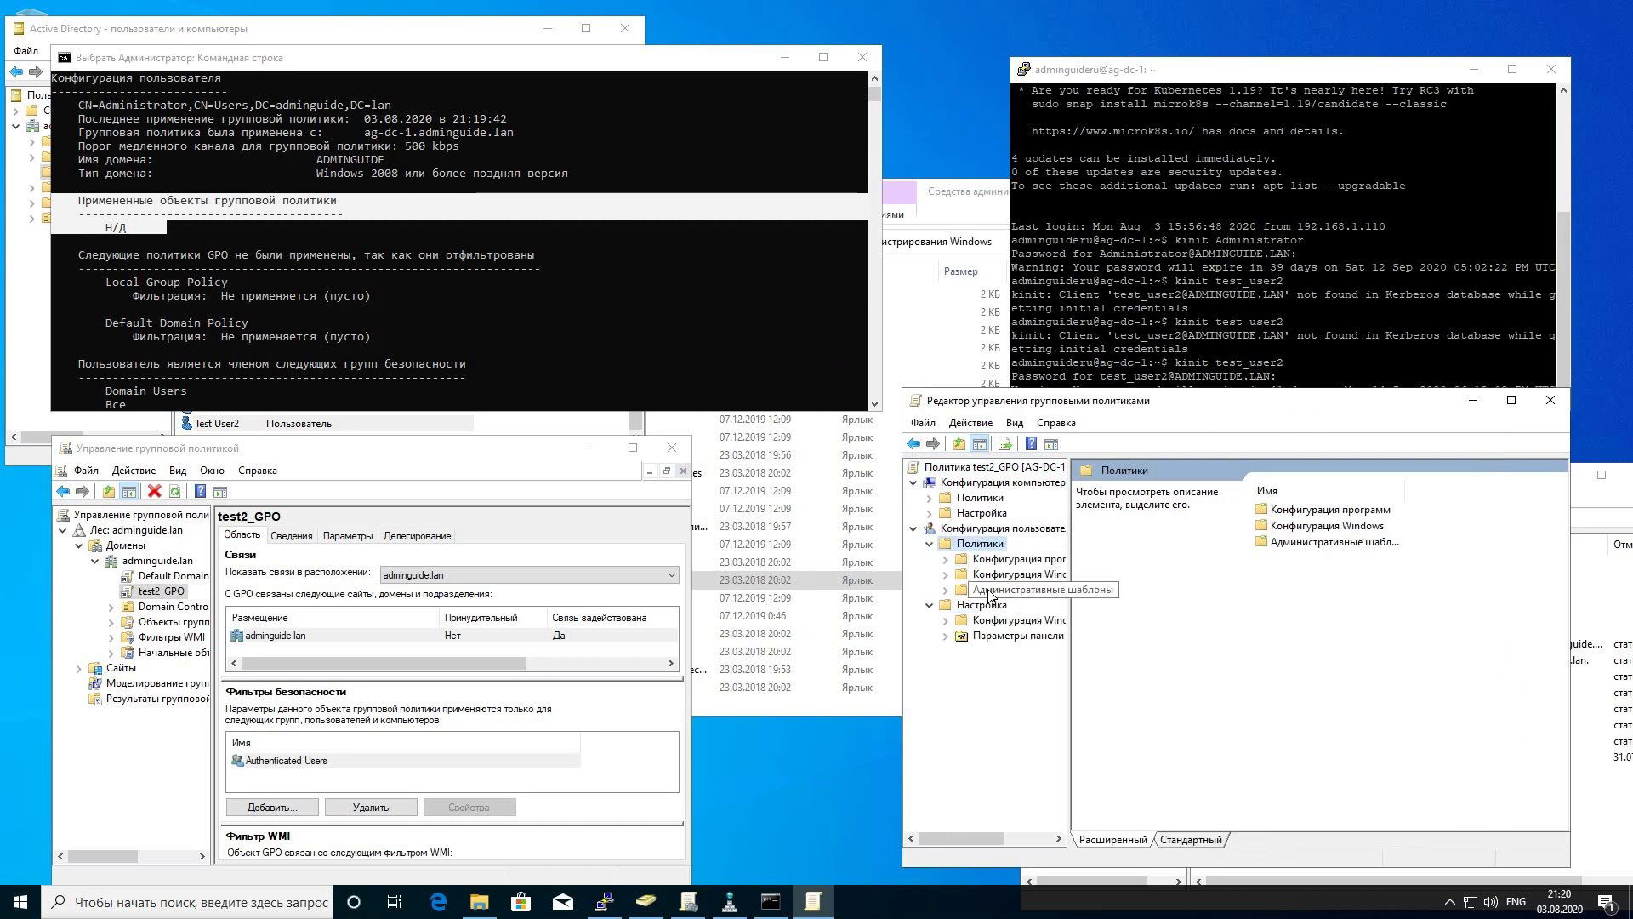
pyautogui.click(991, 592)
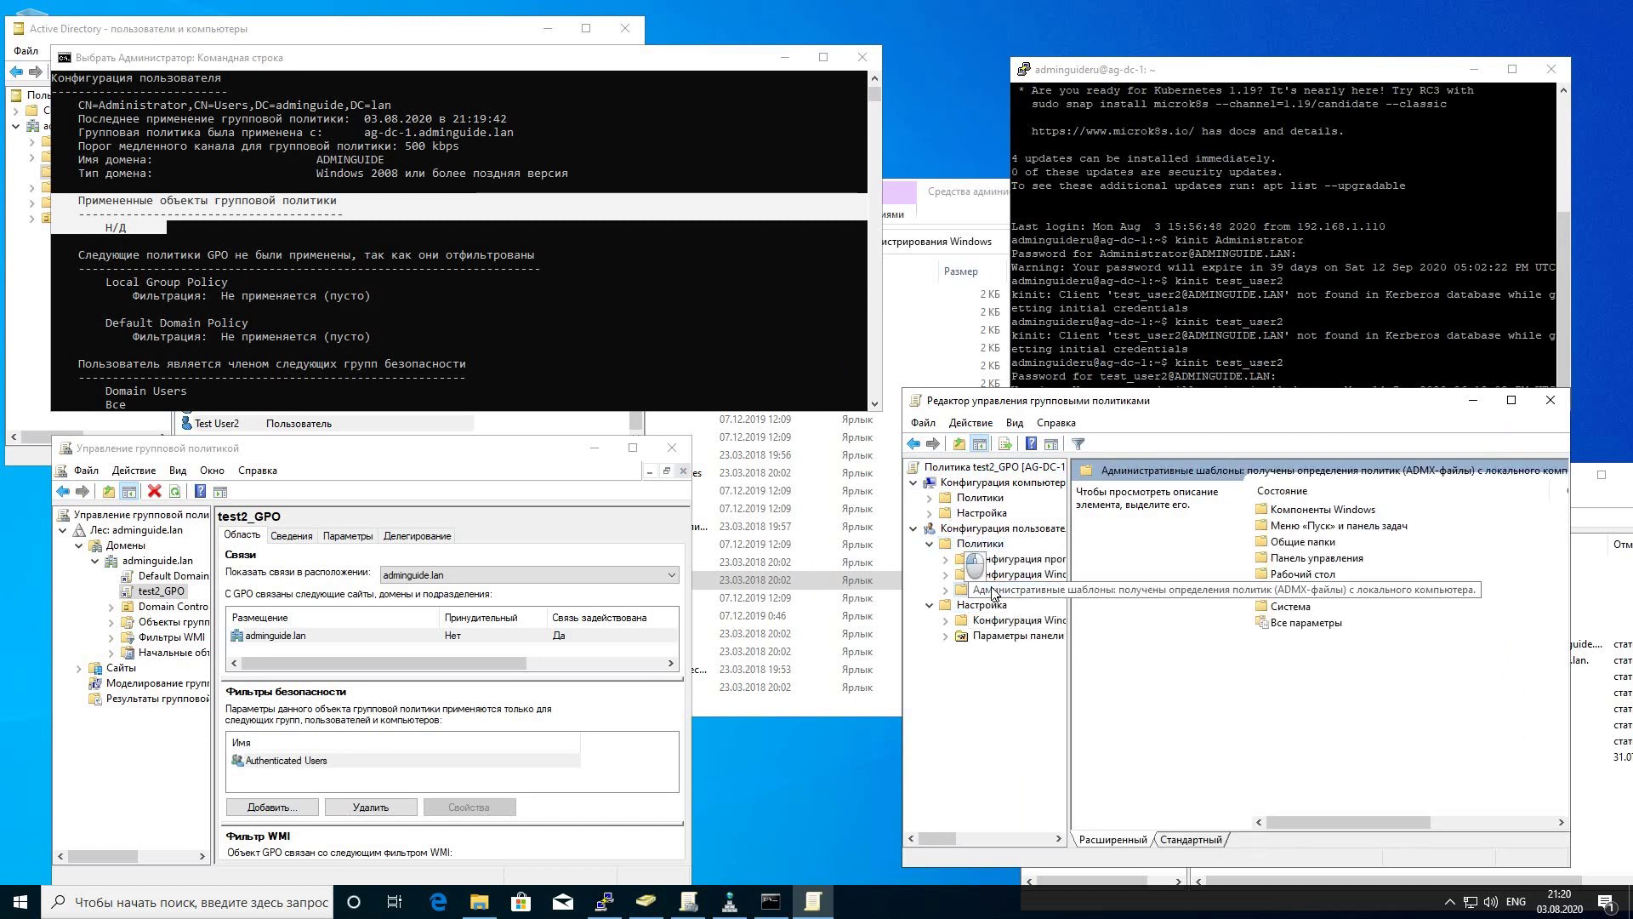
pyautogui.doubleClick(992, 591)
pyautogui.doubleClick(1009, 651)
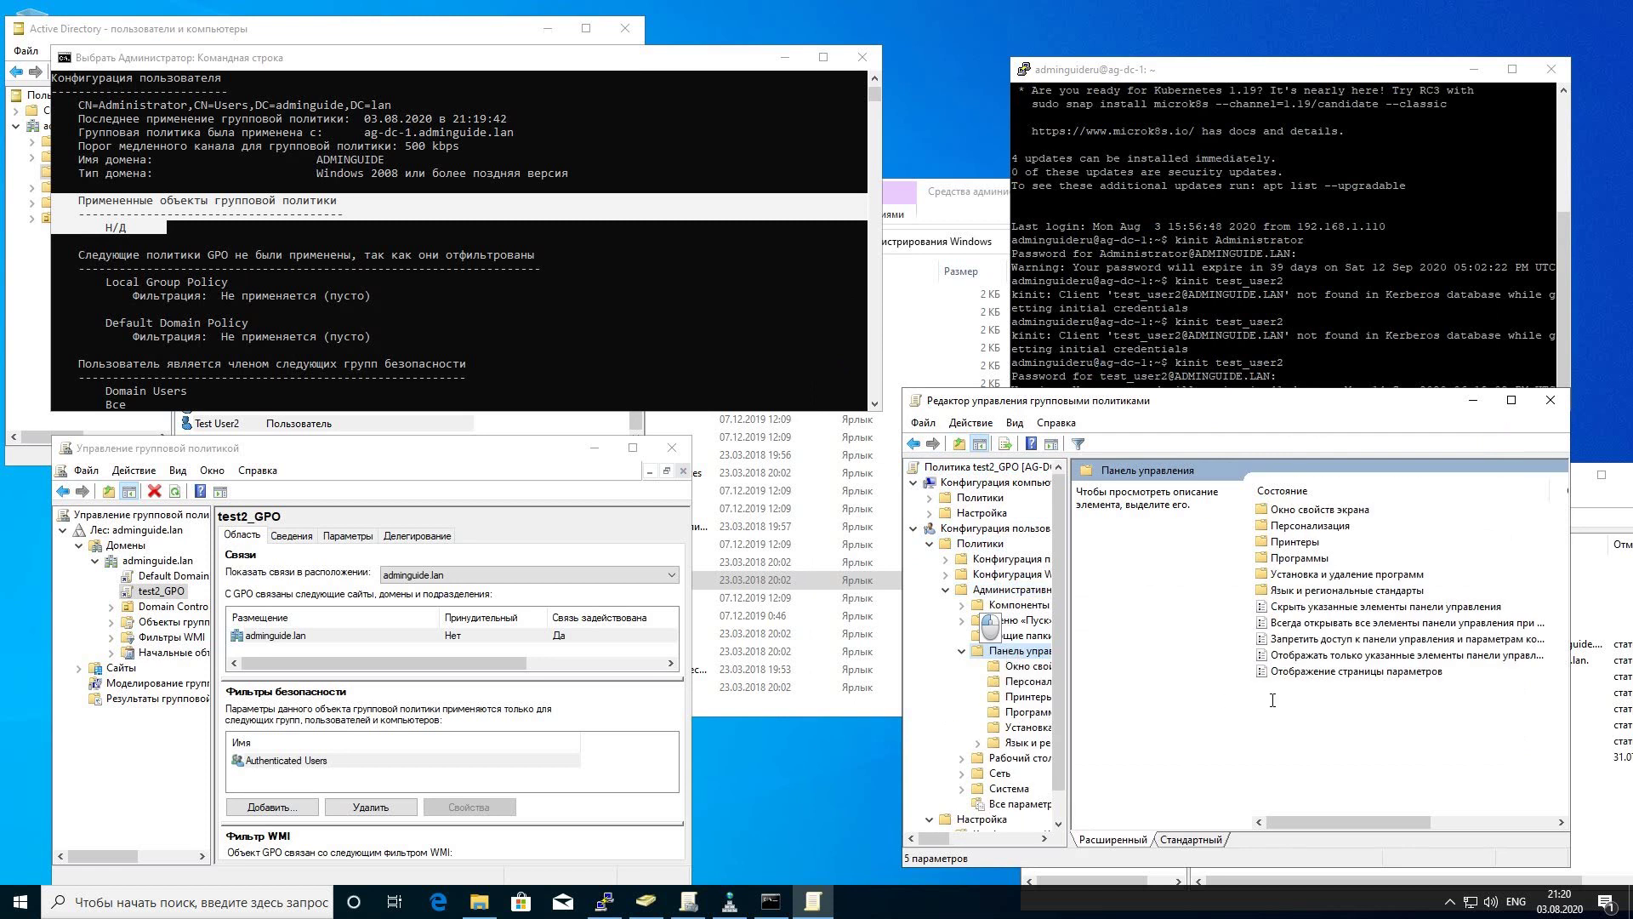
# Step: Enable 'Always open All Control Panel items' and close the policy editor
pyautogui.click(1339, 630)
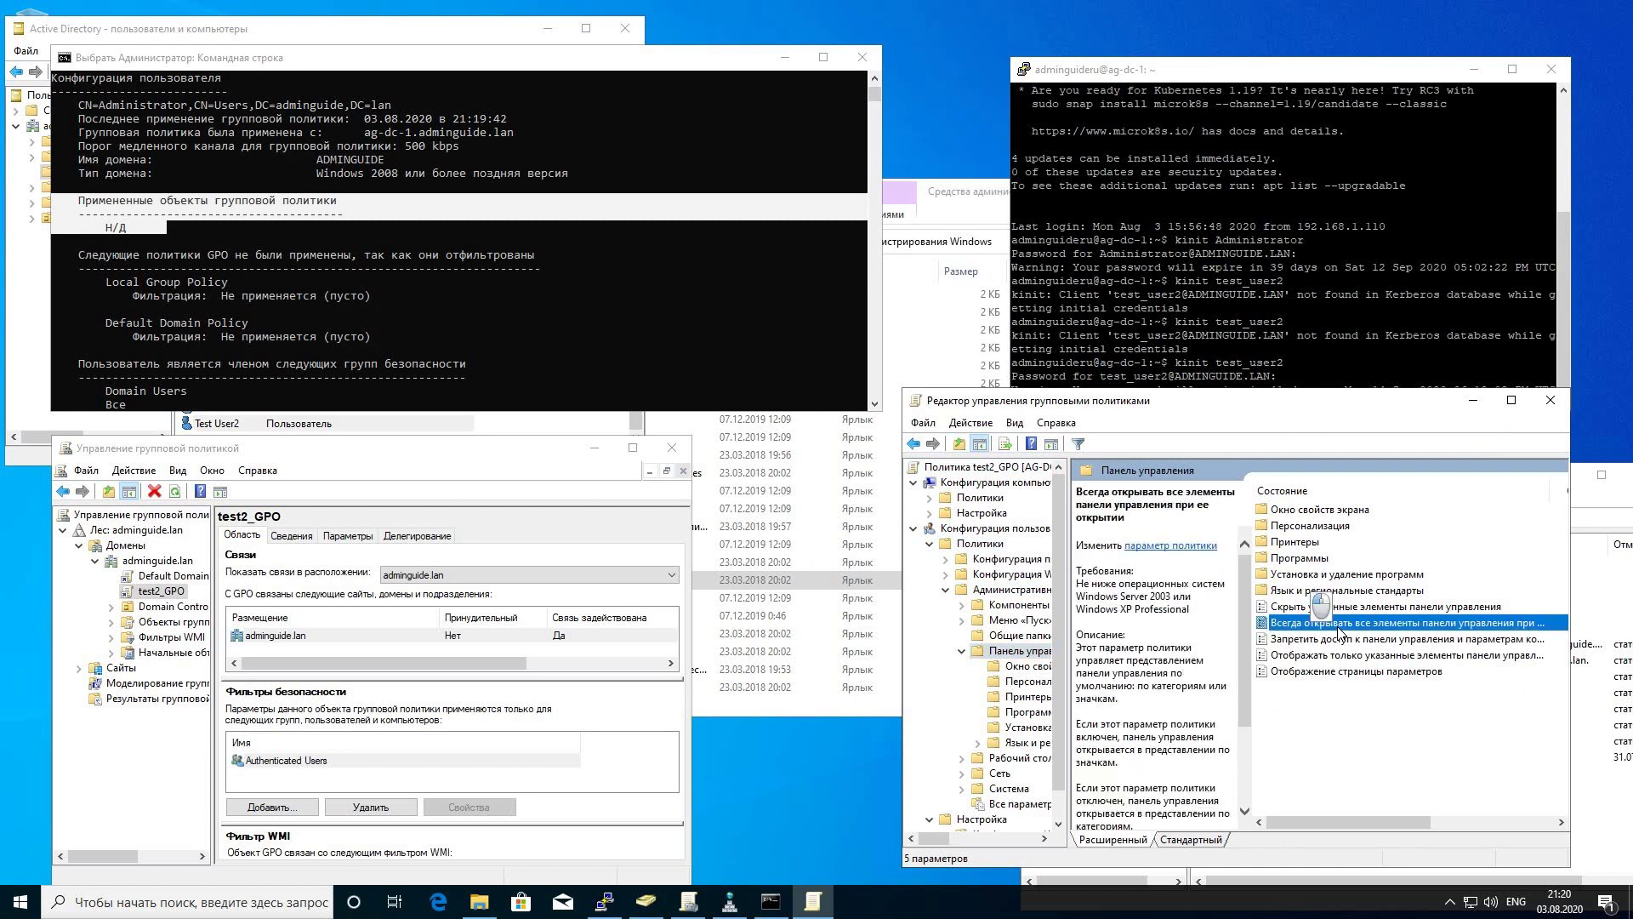
pyautogui.doubleClick(1339, 628)
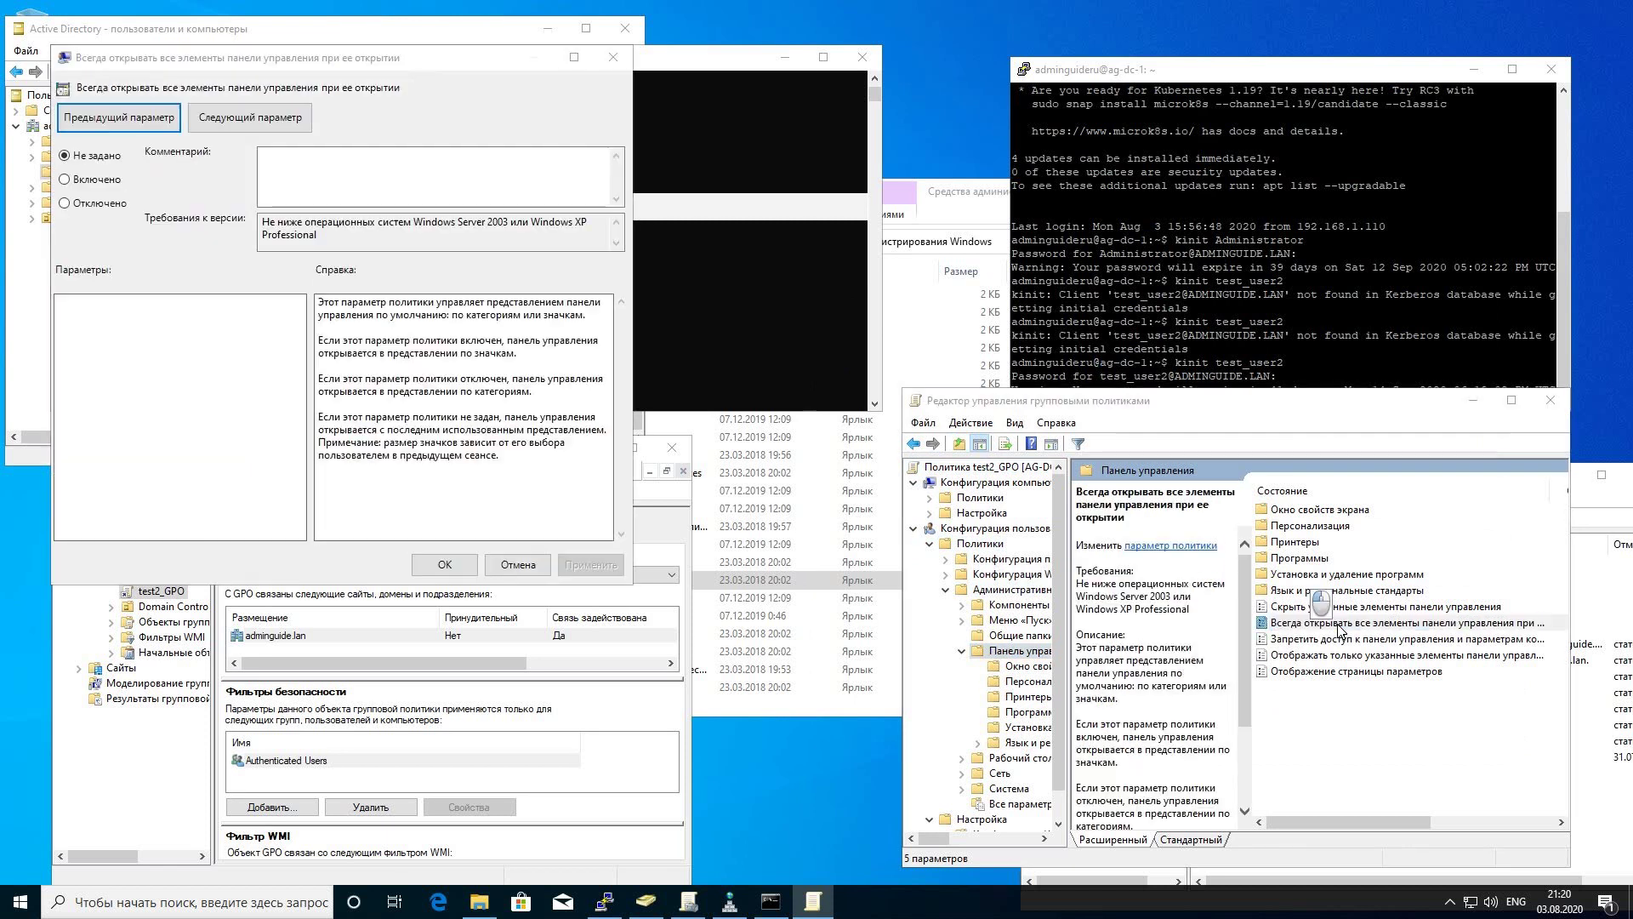
pyautogui.click(96, 179)
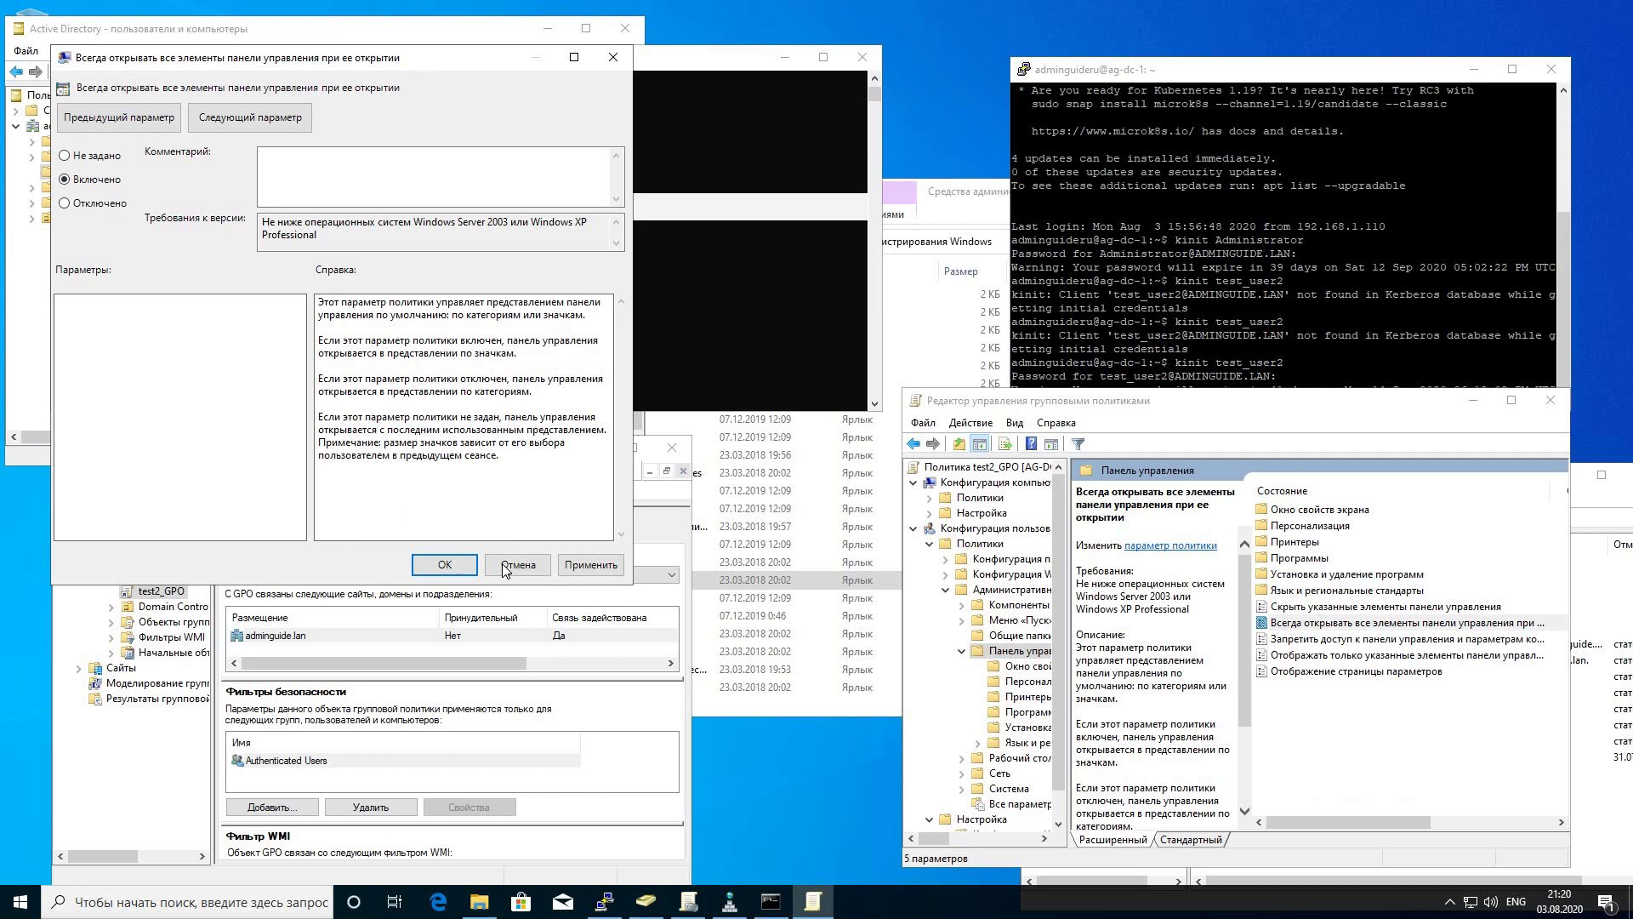
pyautogui.click(591, 565)
pyautogui.click(444, 566)
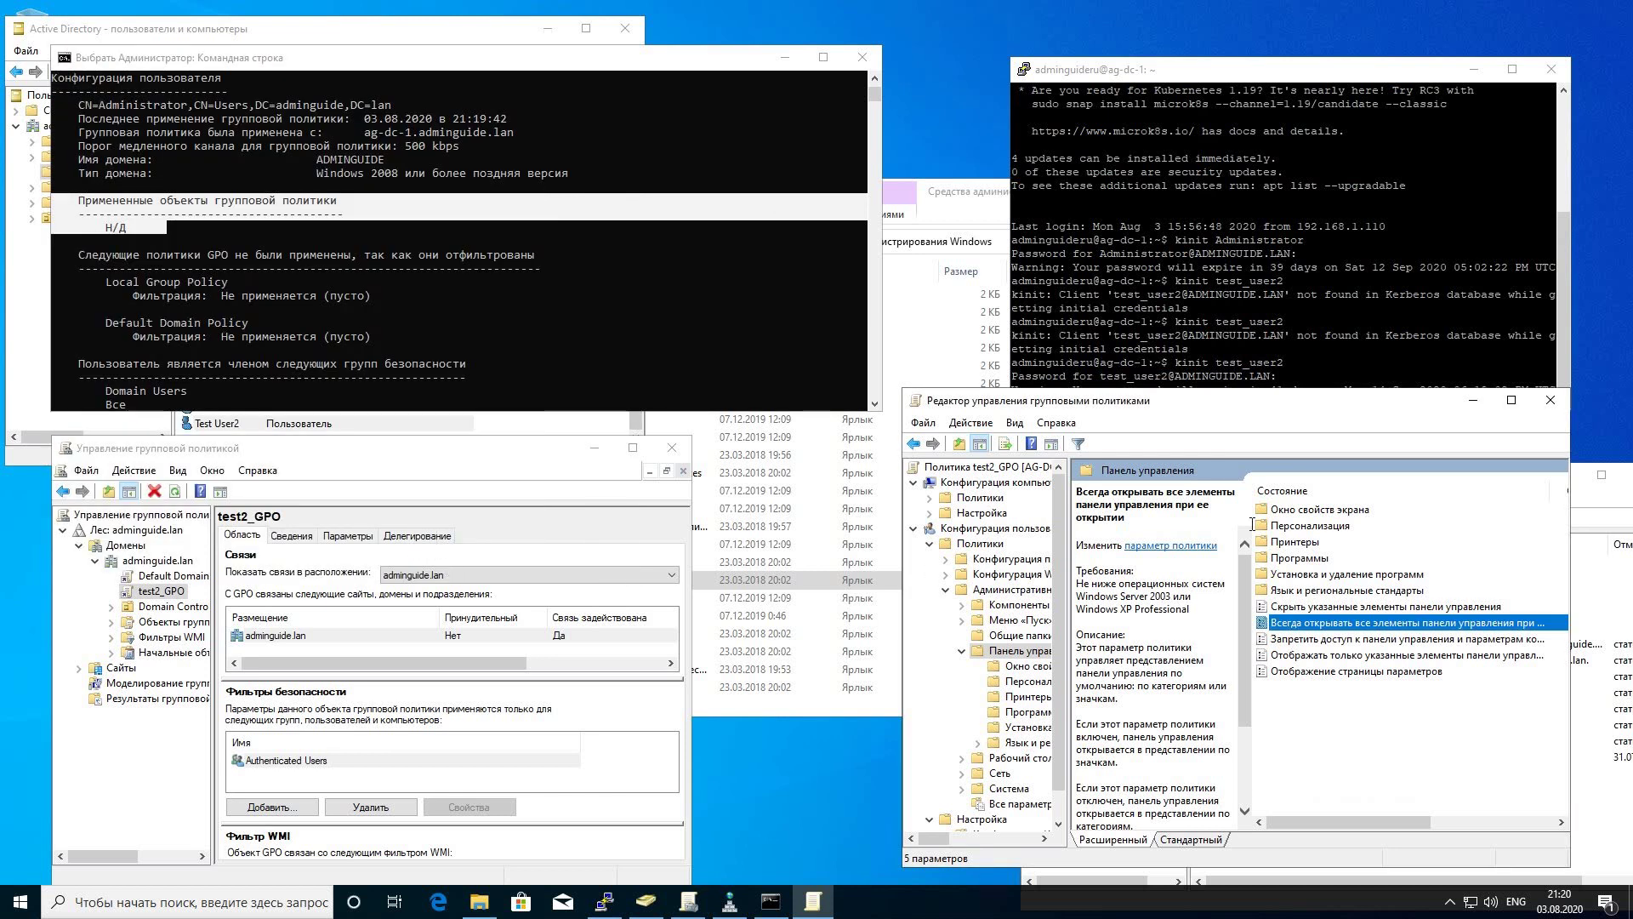
pyautogui.click(1550, 400)
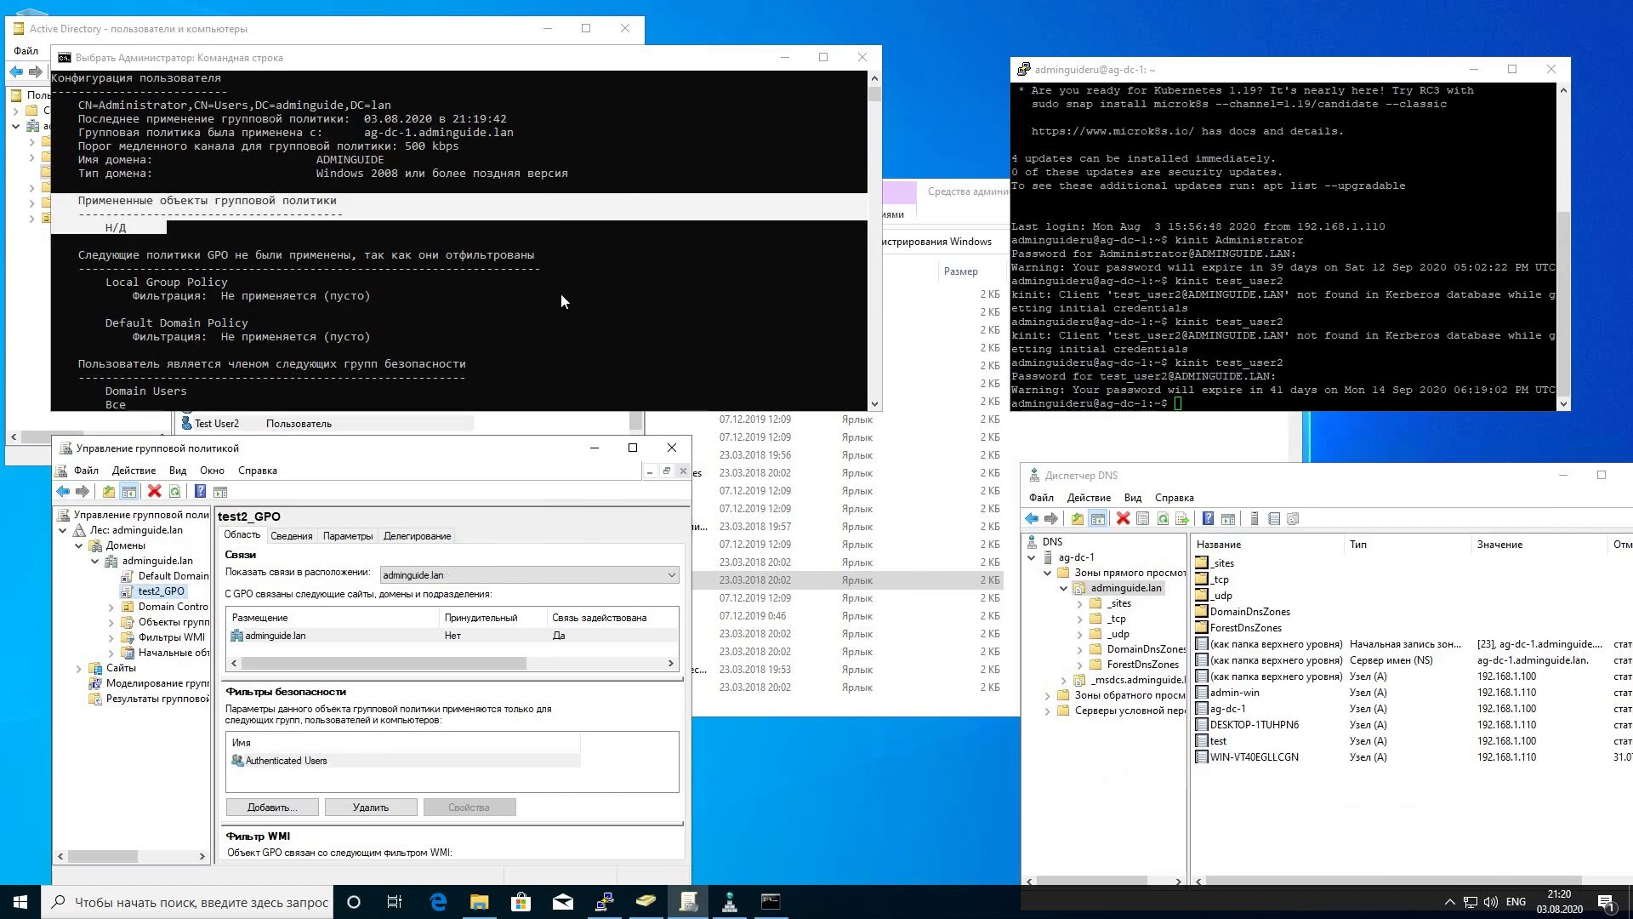
# Step: Rerun gpupdate /force in the Command Prompt
pyautogui.click(463, 299)
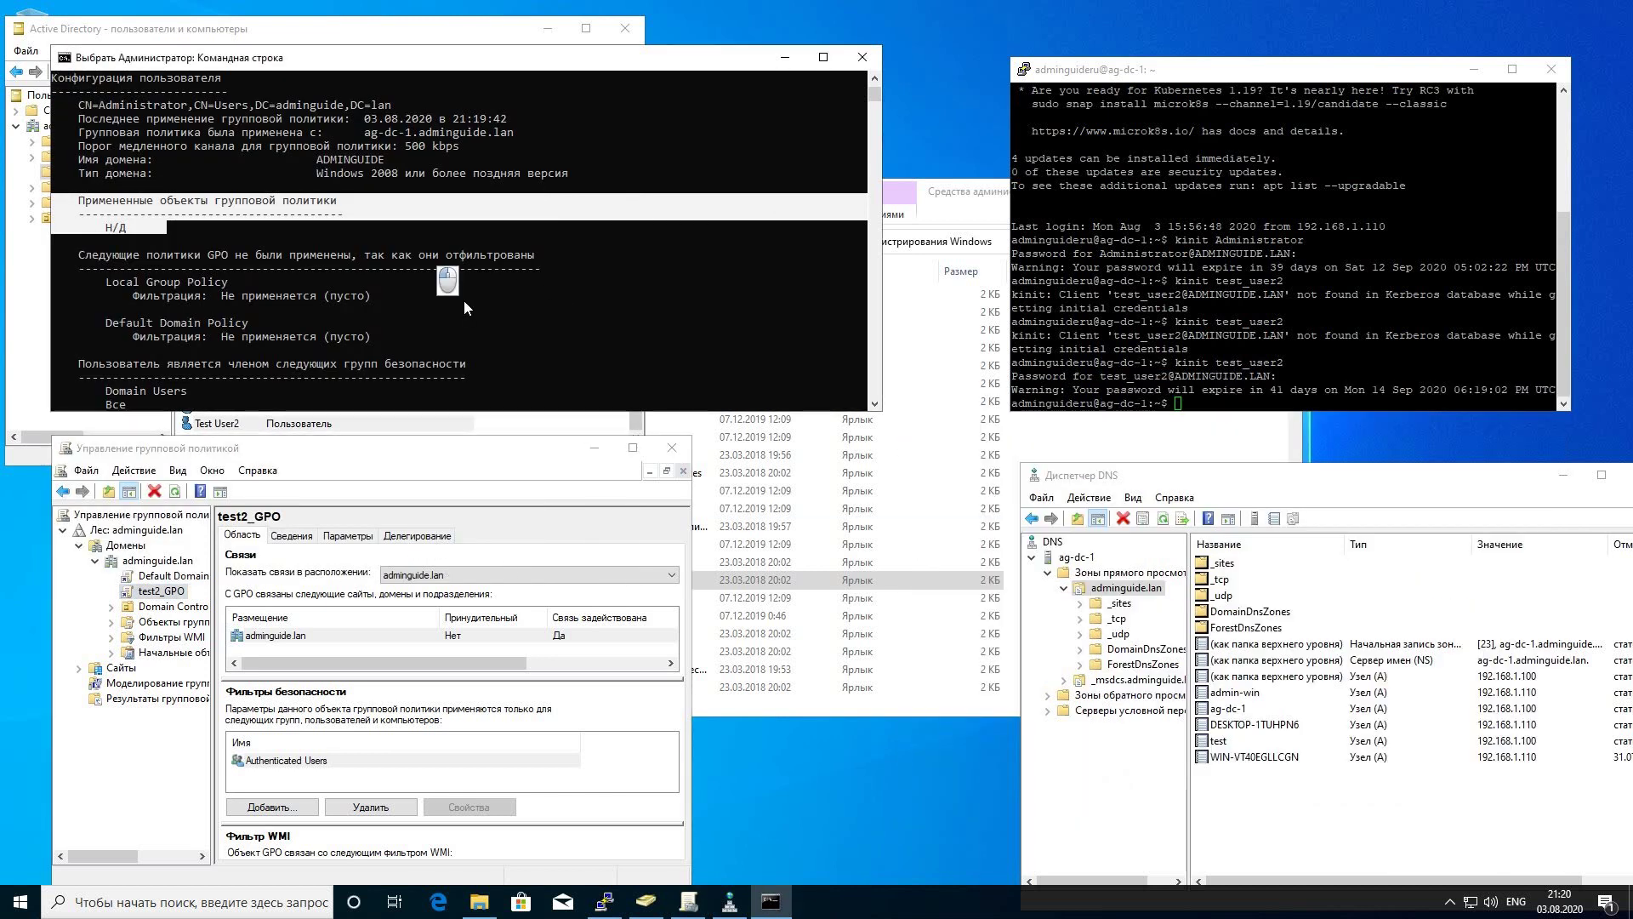
pyautogui.click(519, 269)
pyautogui.scroll(-7, 579, 325)
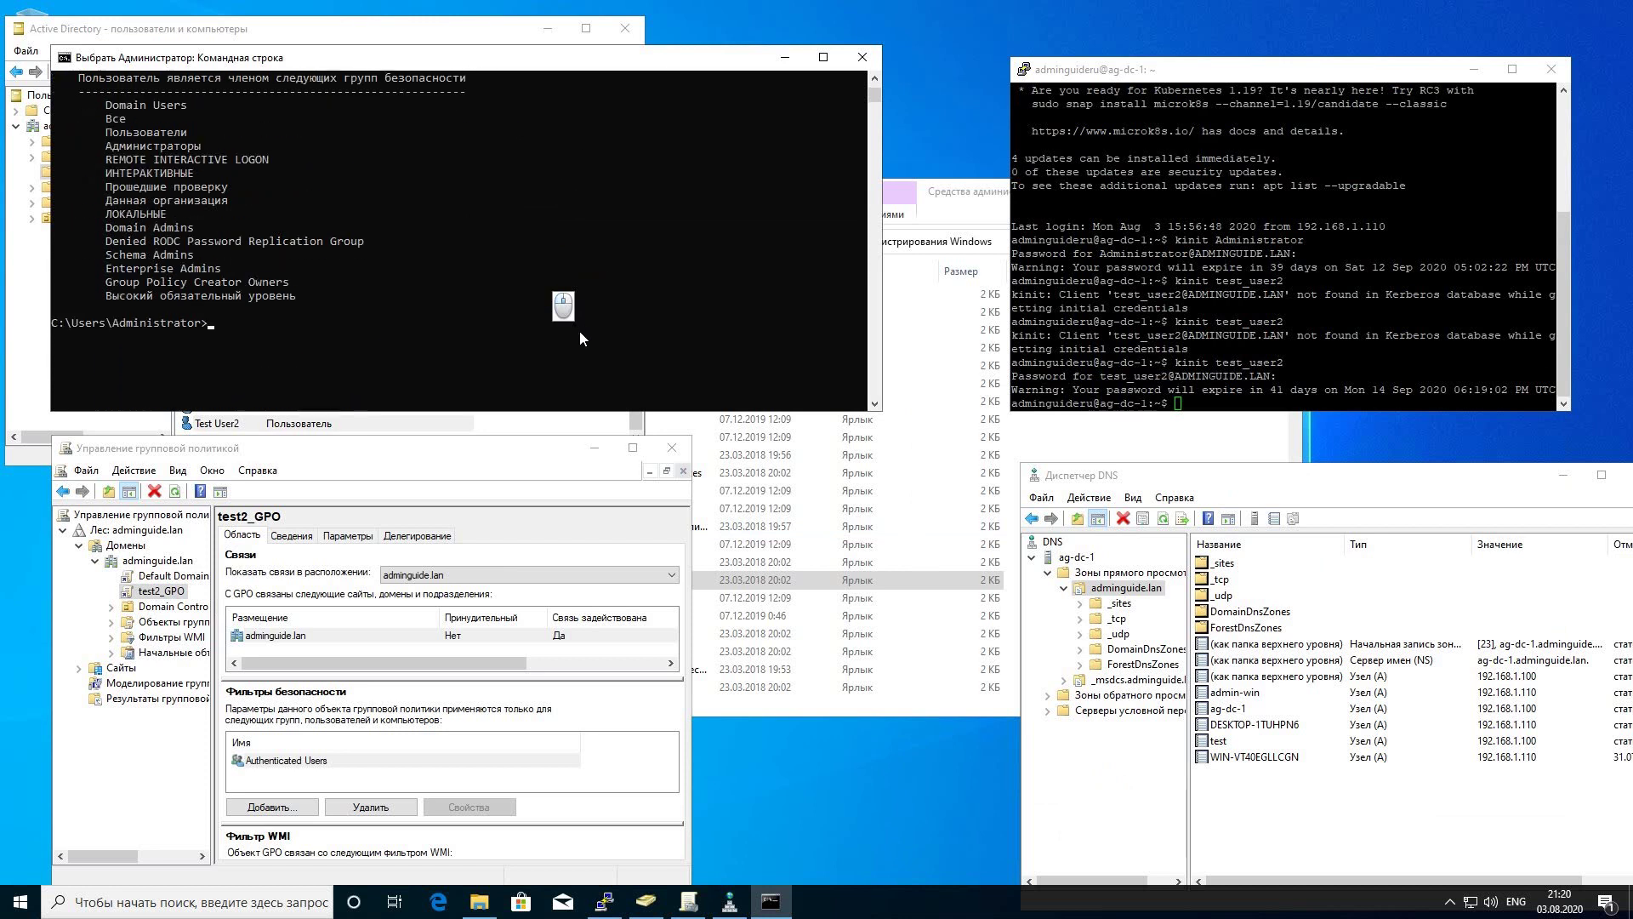
pyautogui.press('Up')
pyautogui.press('Up')
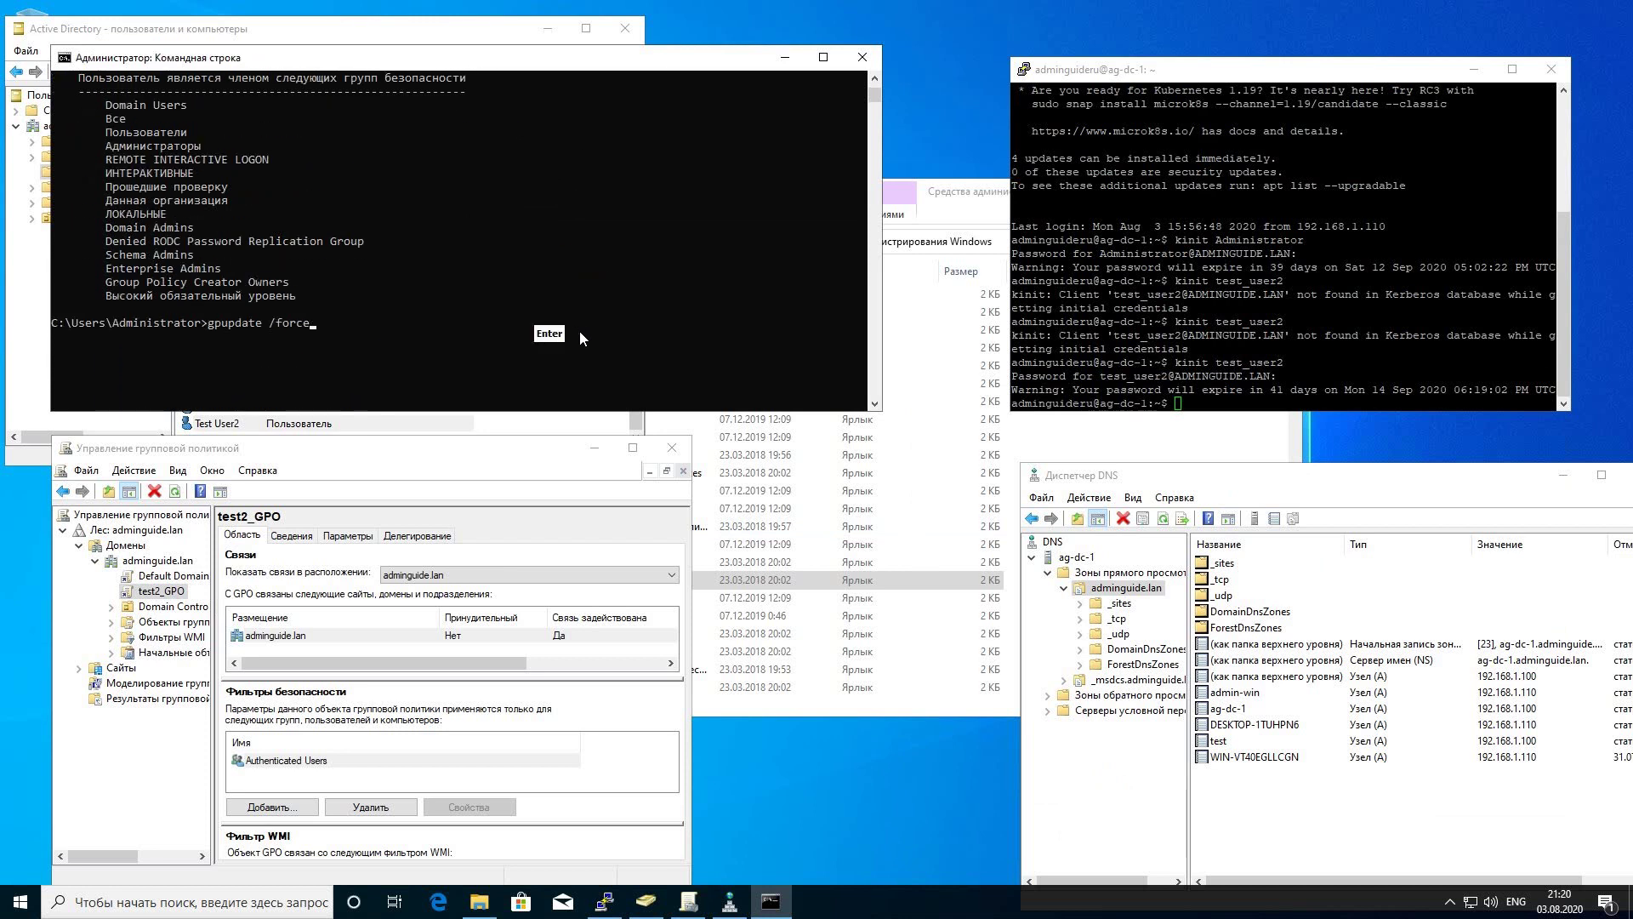
pyautogui.press('Return')
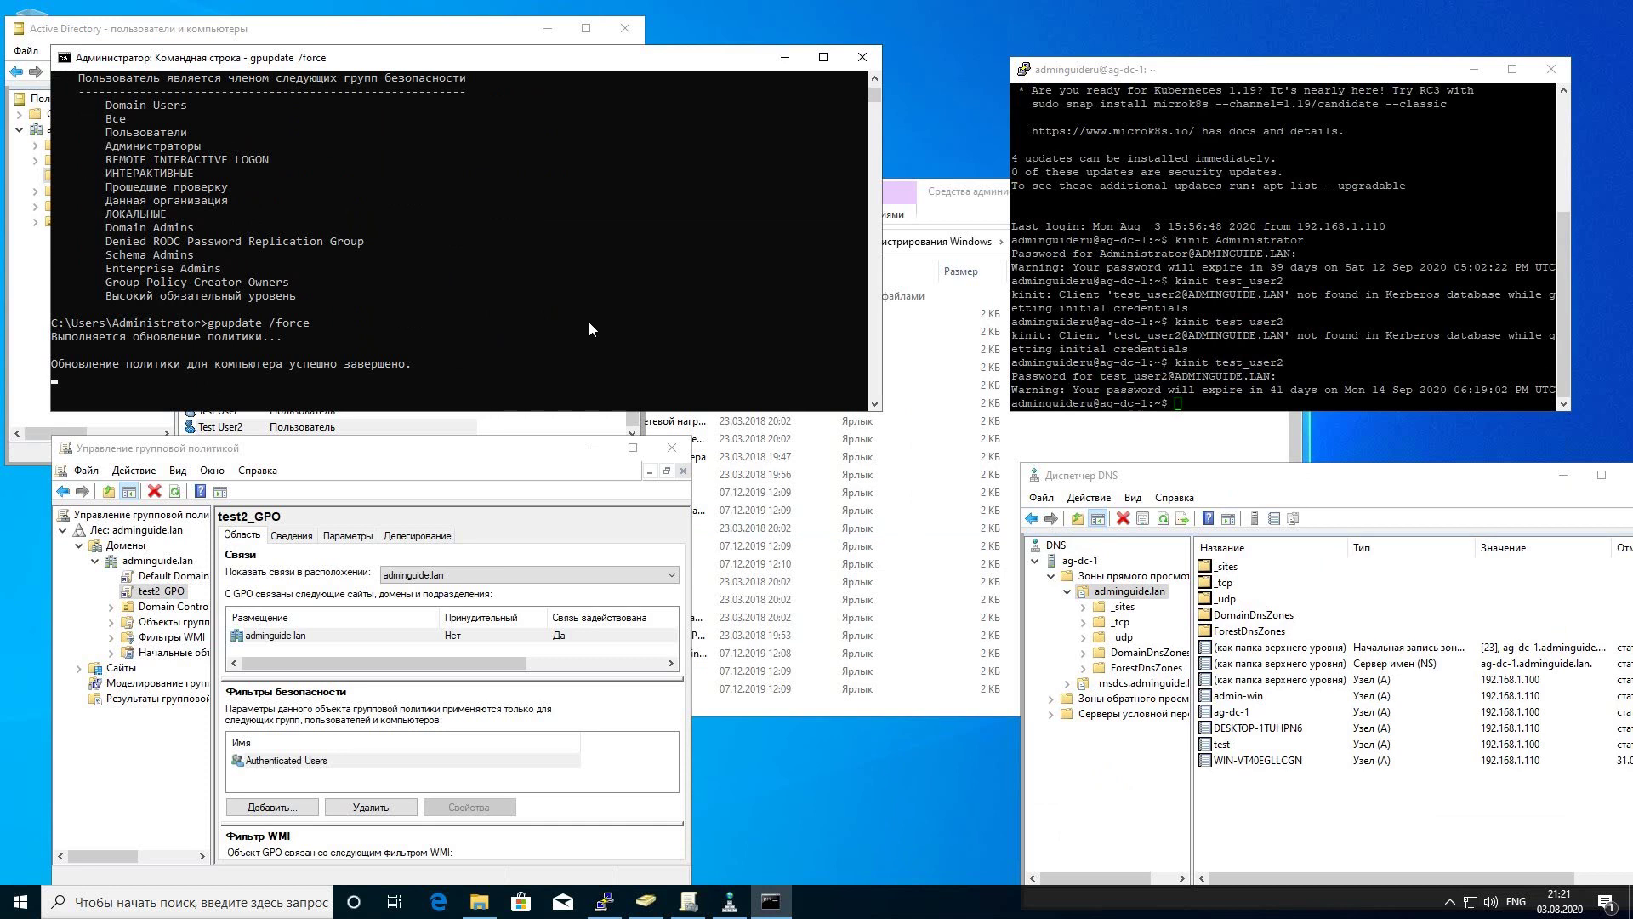
# Step: Rerun gpresult /r and highlight test2_GPO in the applied GPO list
pyautogui.press('Up')
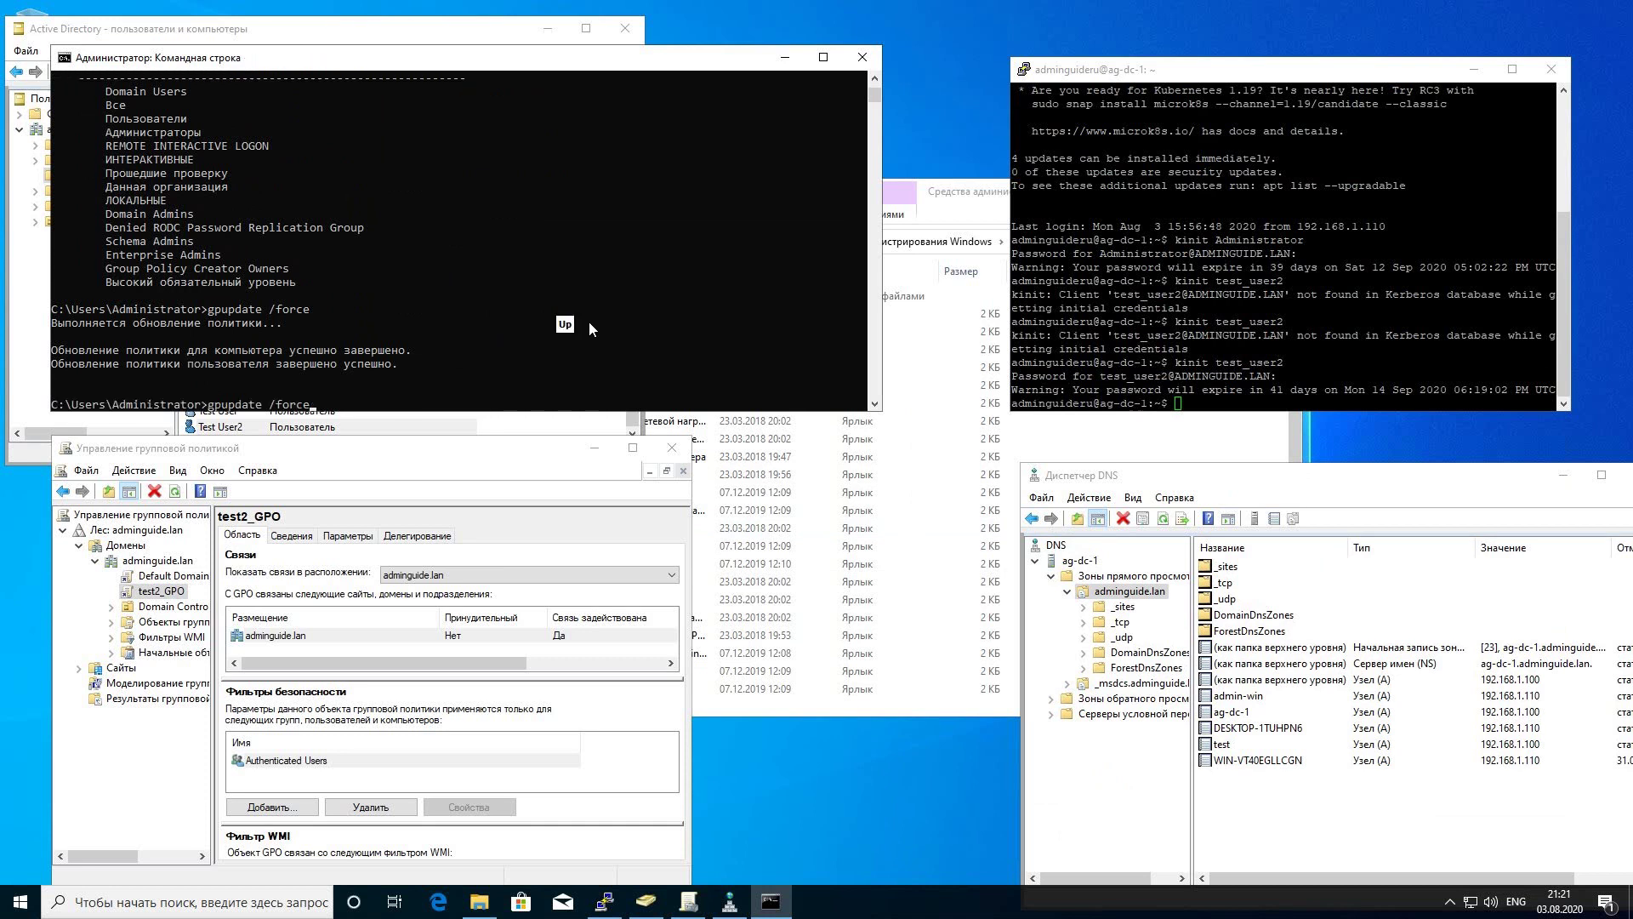
pyautogui.press('Up')
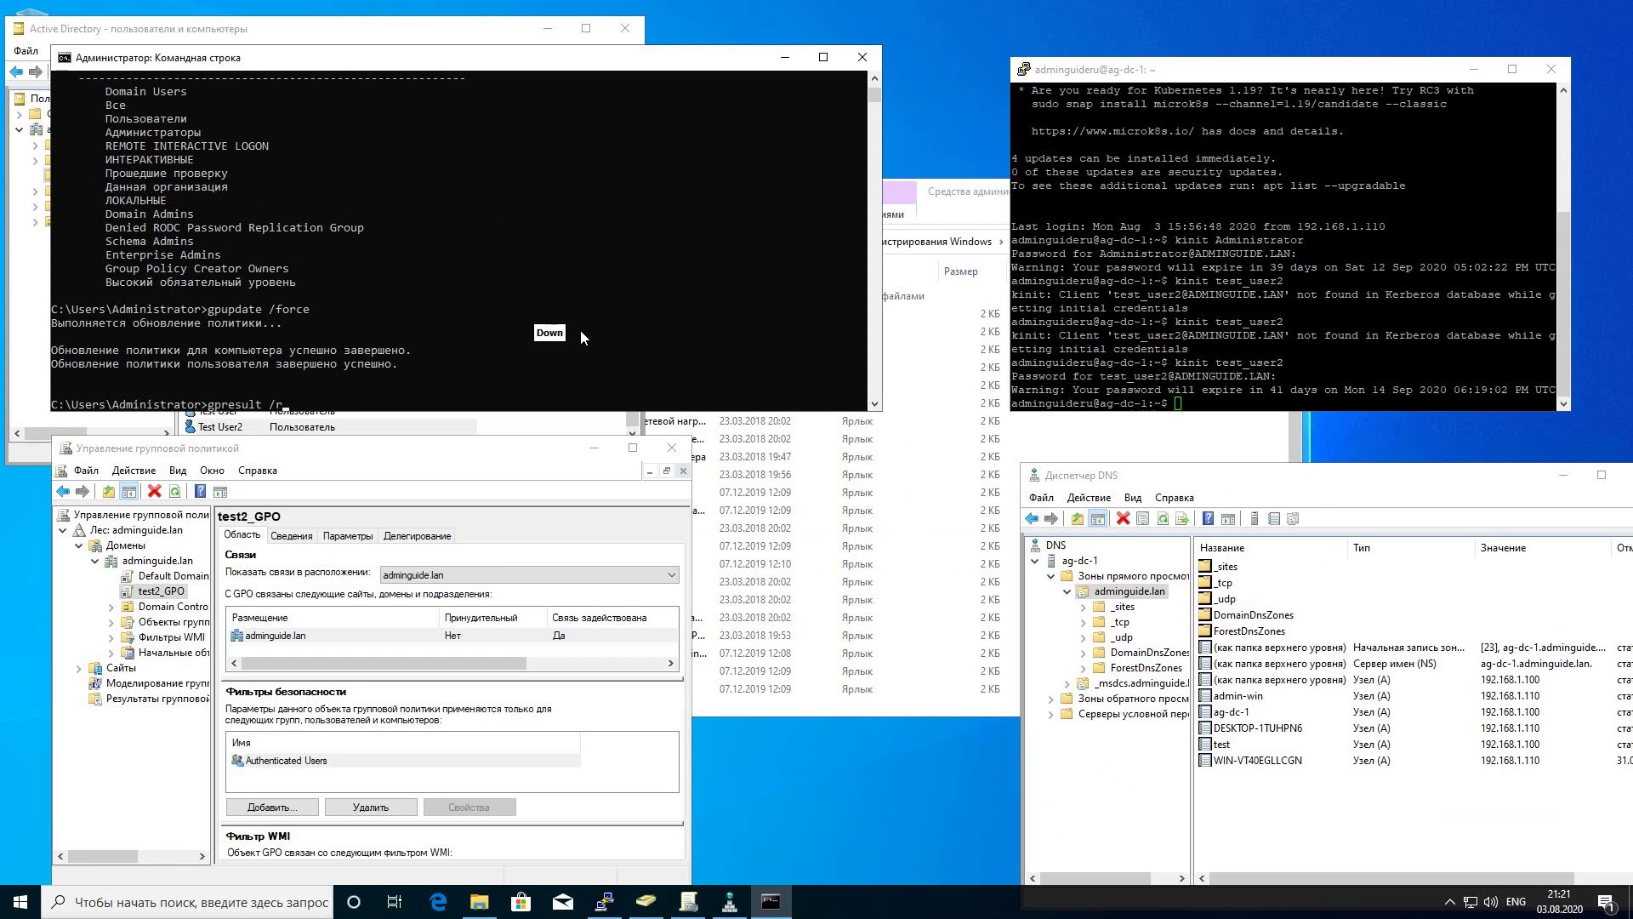
pyautogui.press('Return')
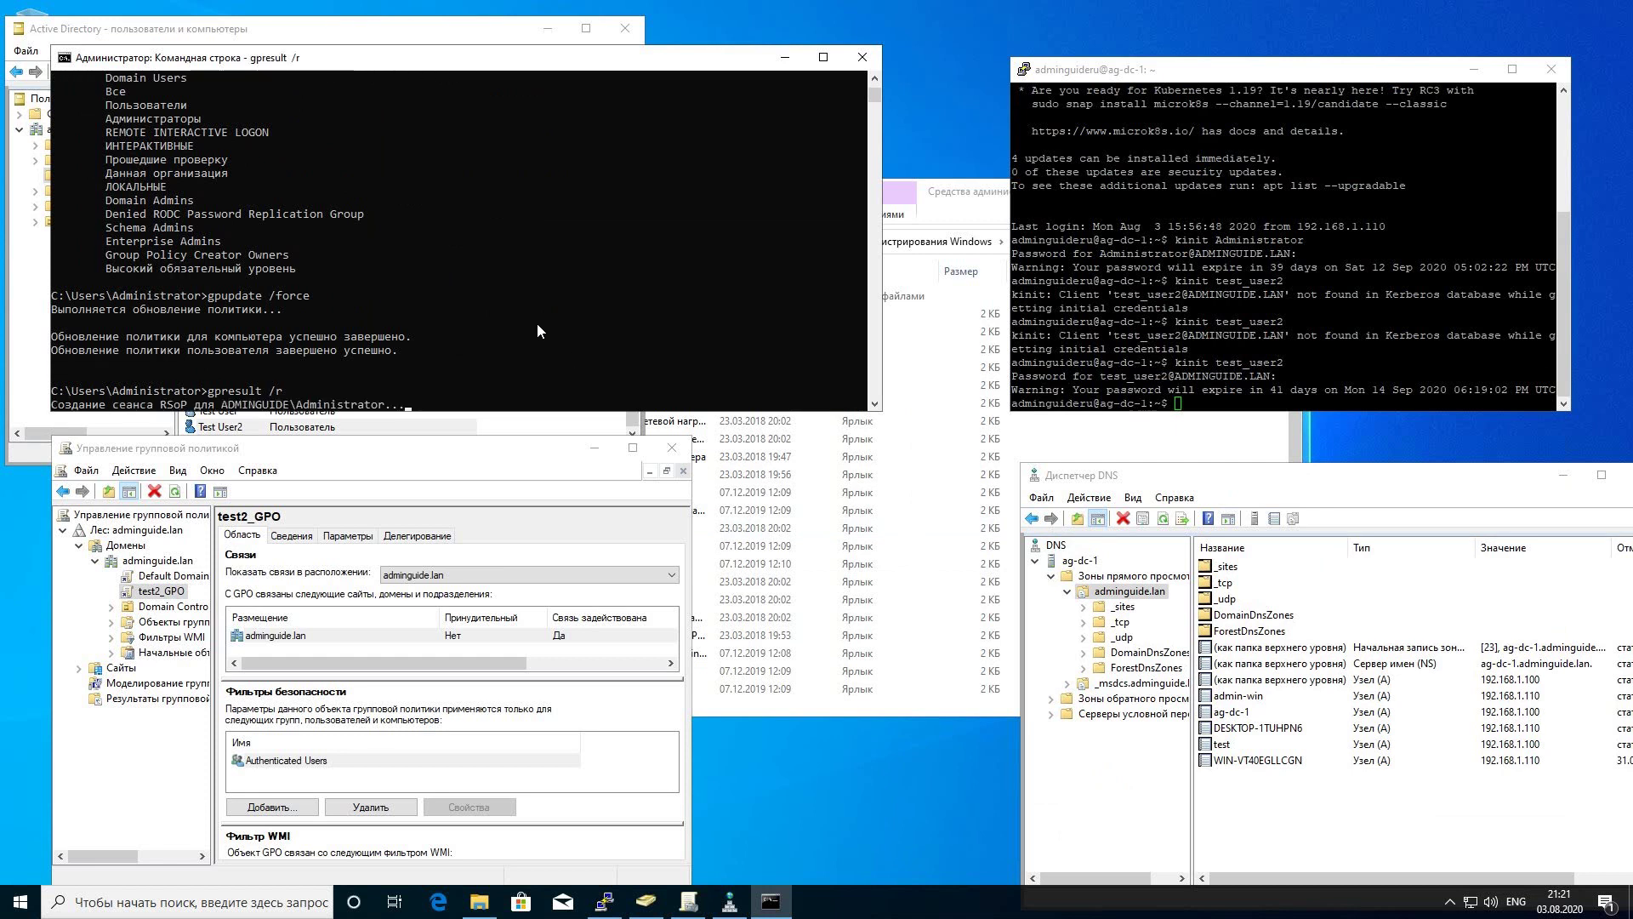
pyautogui.scroll(5, 473, 307)
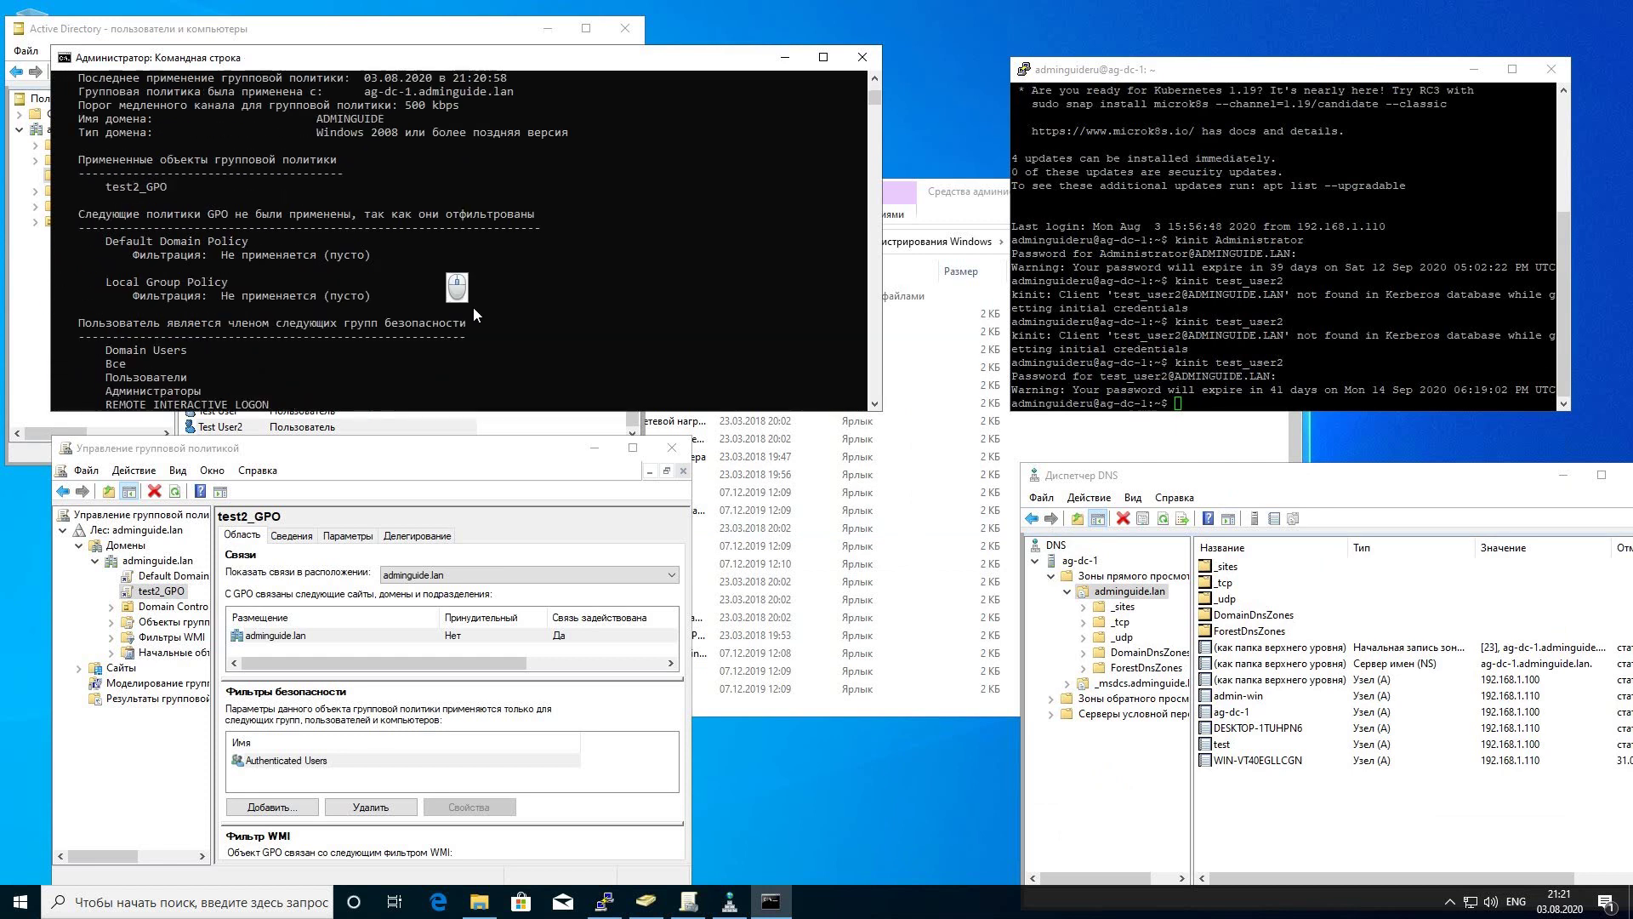
pyautogui.click(109, 187)
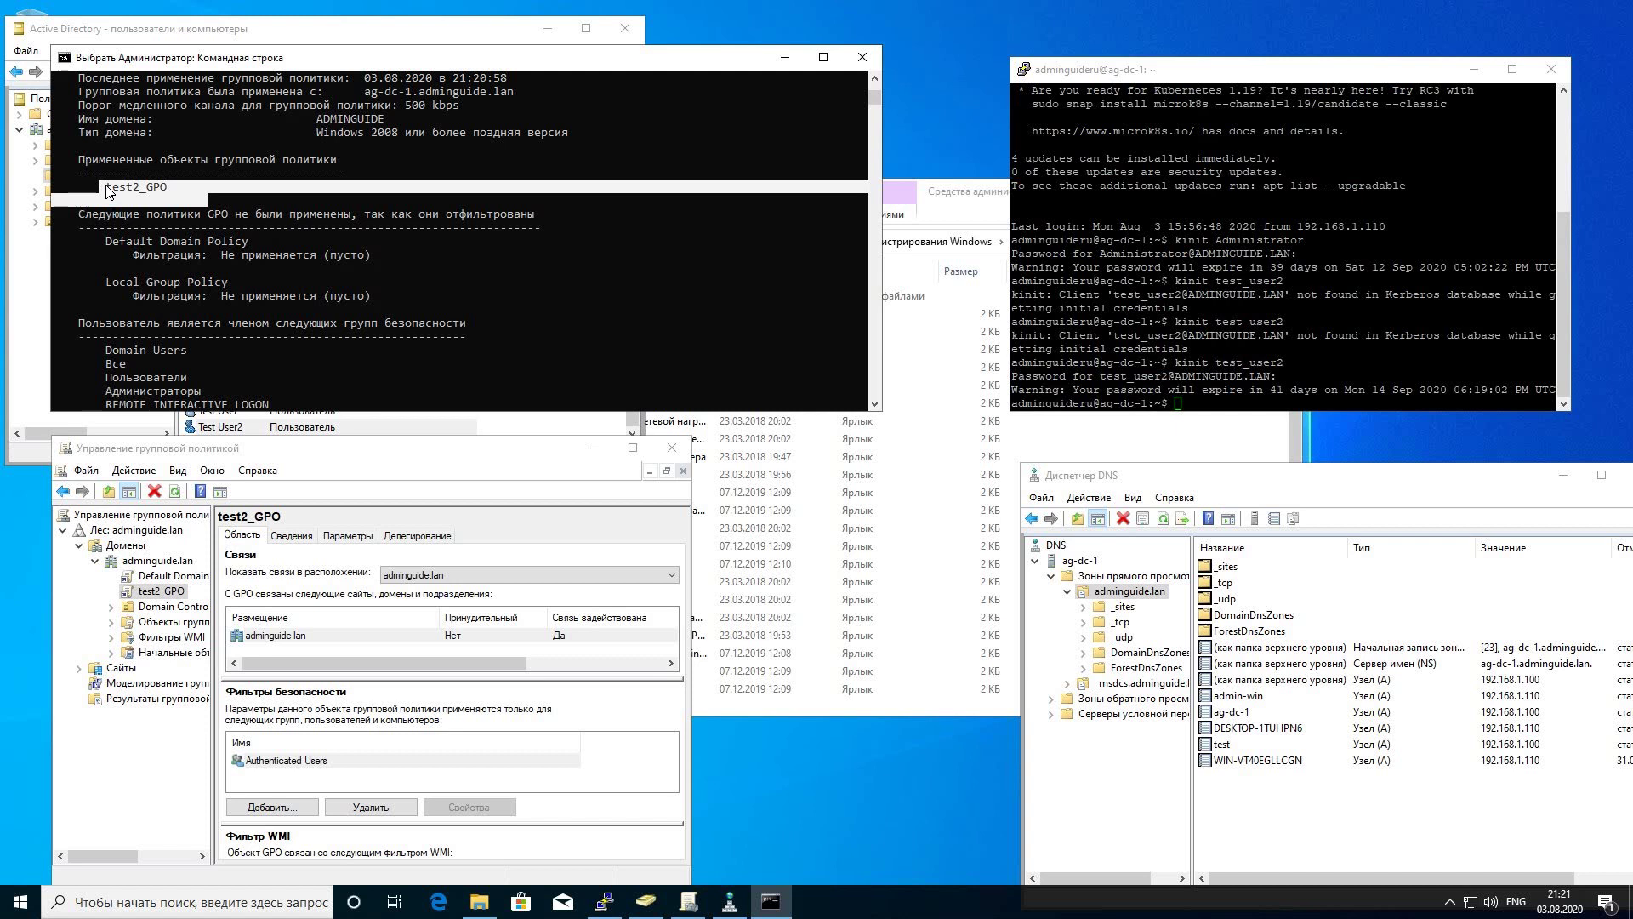
pyautogui.moveTo(125, 188); pyautogui.dragTo(170, 188)
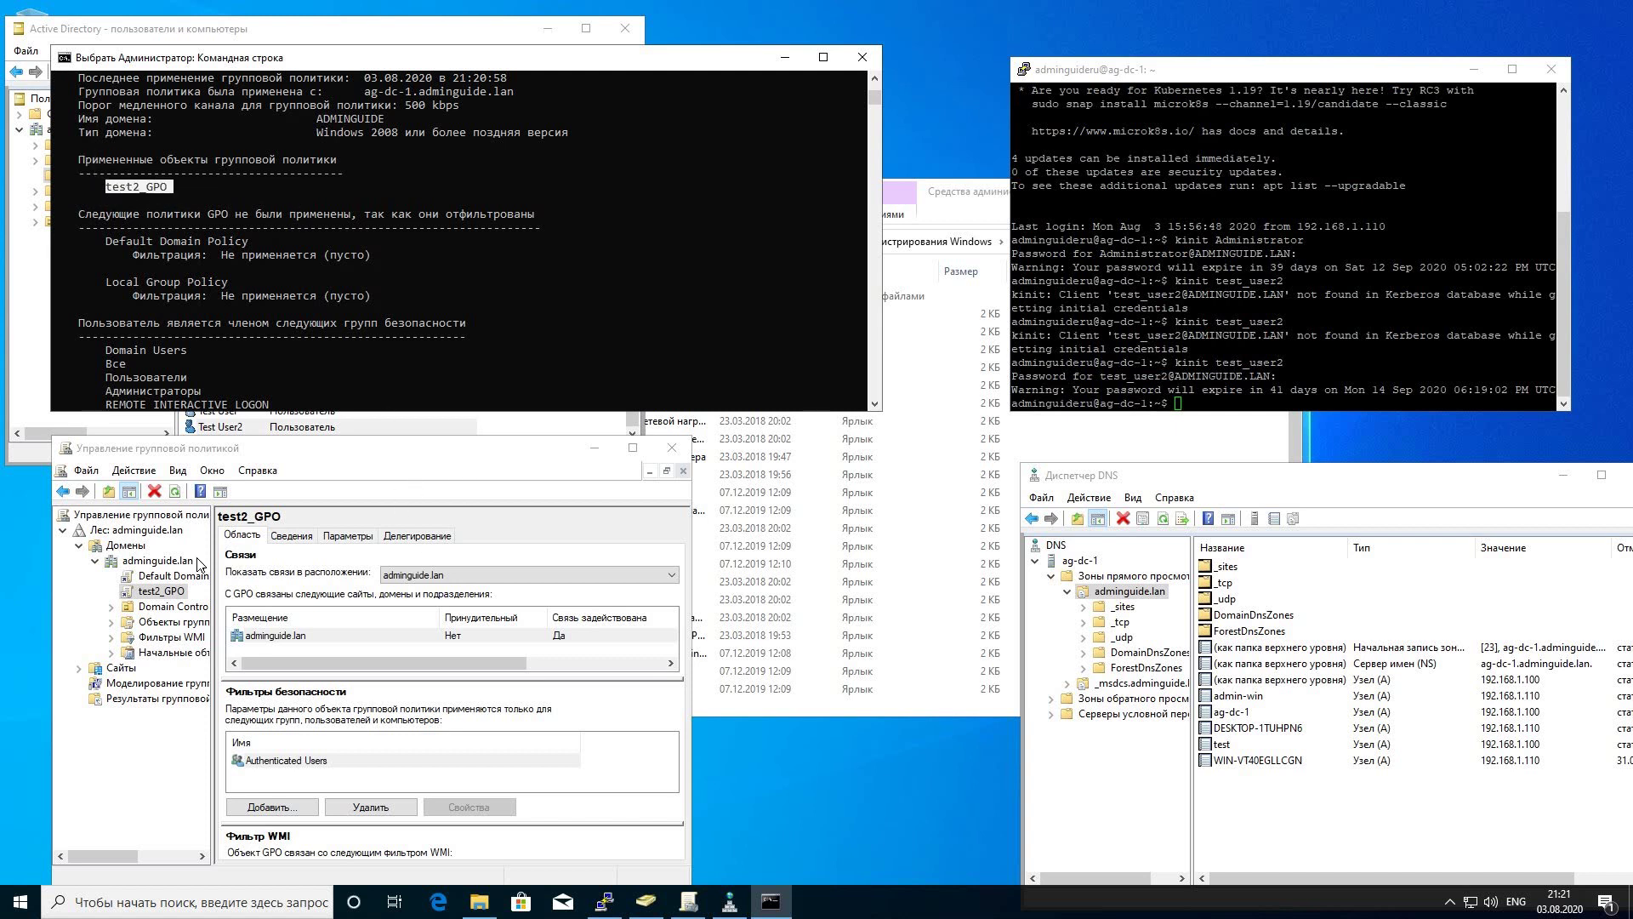
# Step: Delete the test2_GPO link from adminguide.lan and close Group Policy Management
pyautogui.rightClick(184, 591)
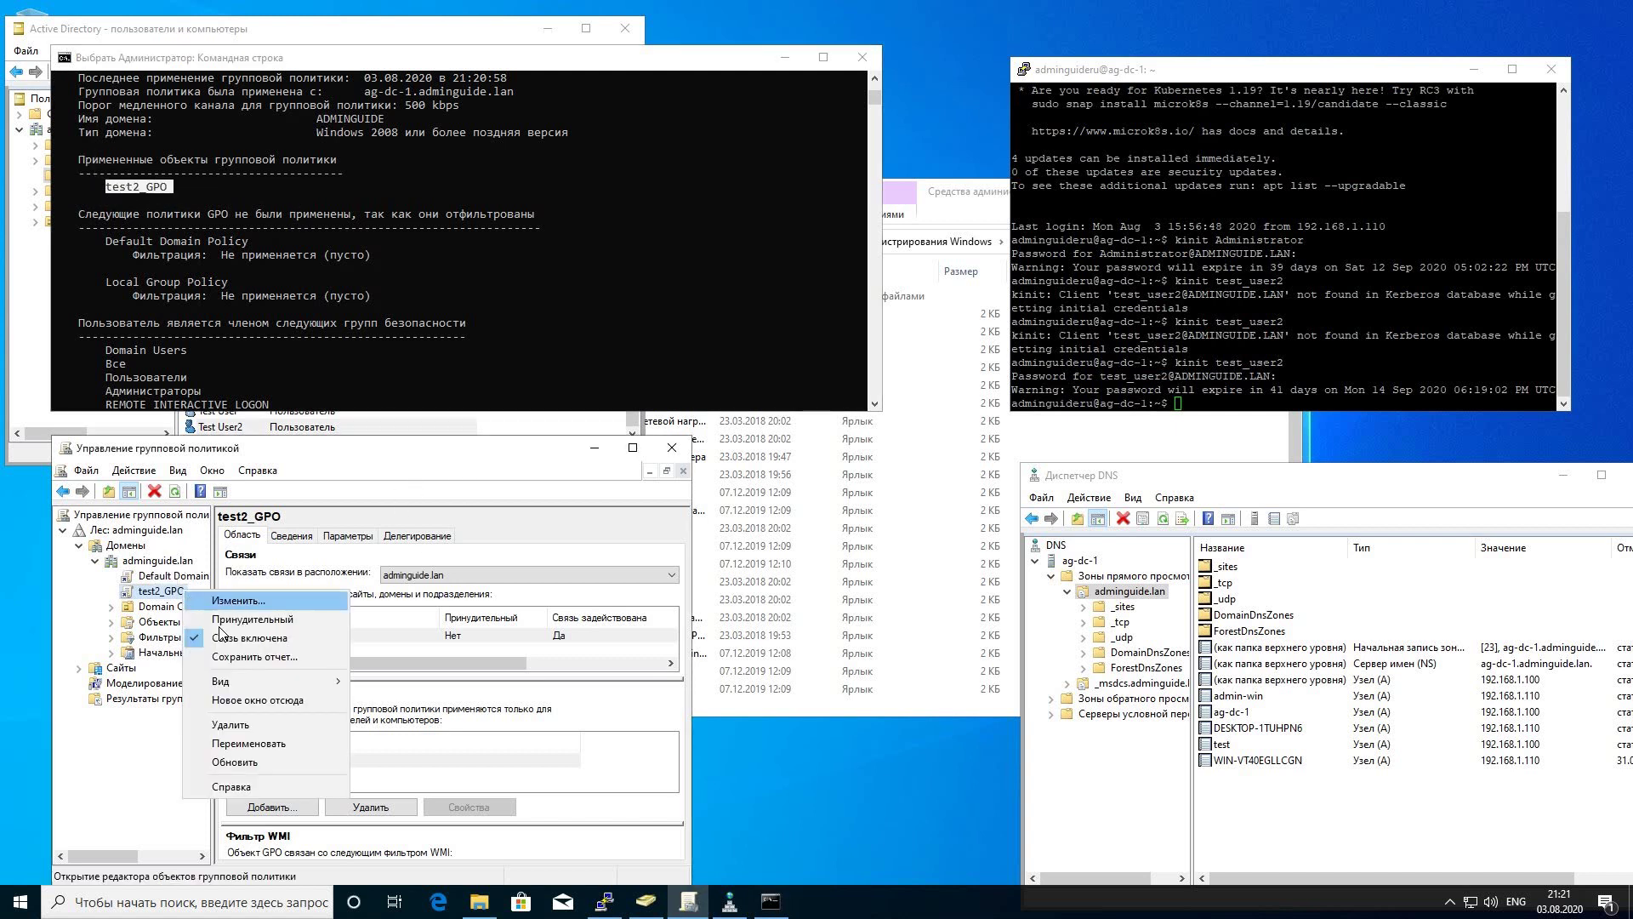
pyautogui.click(230, 724)
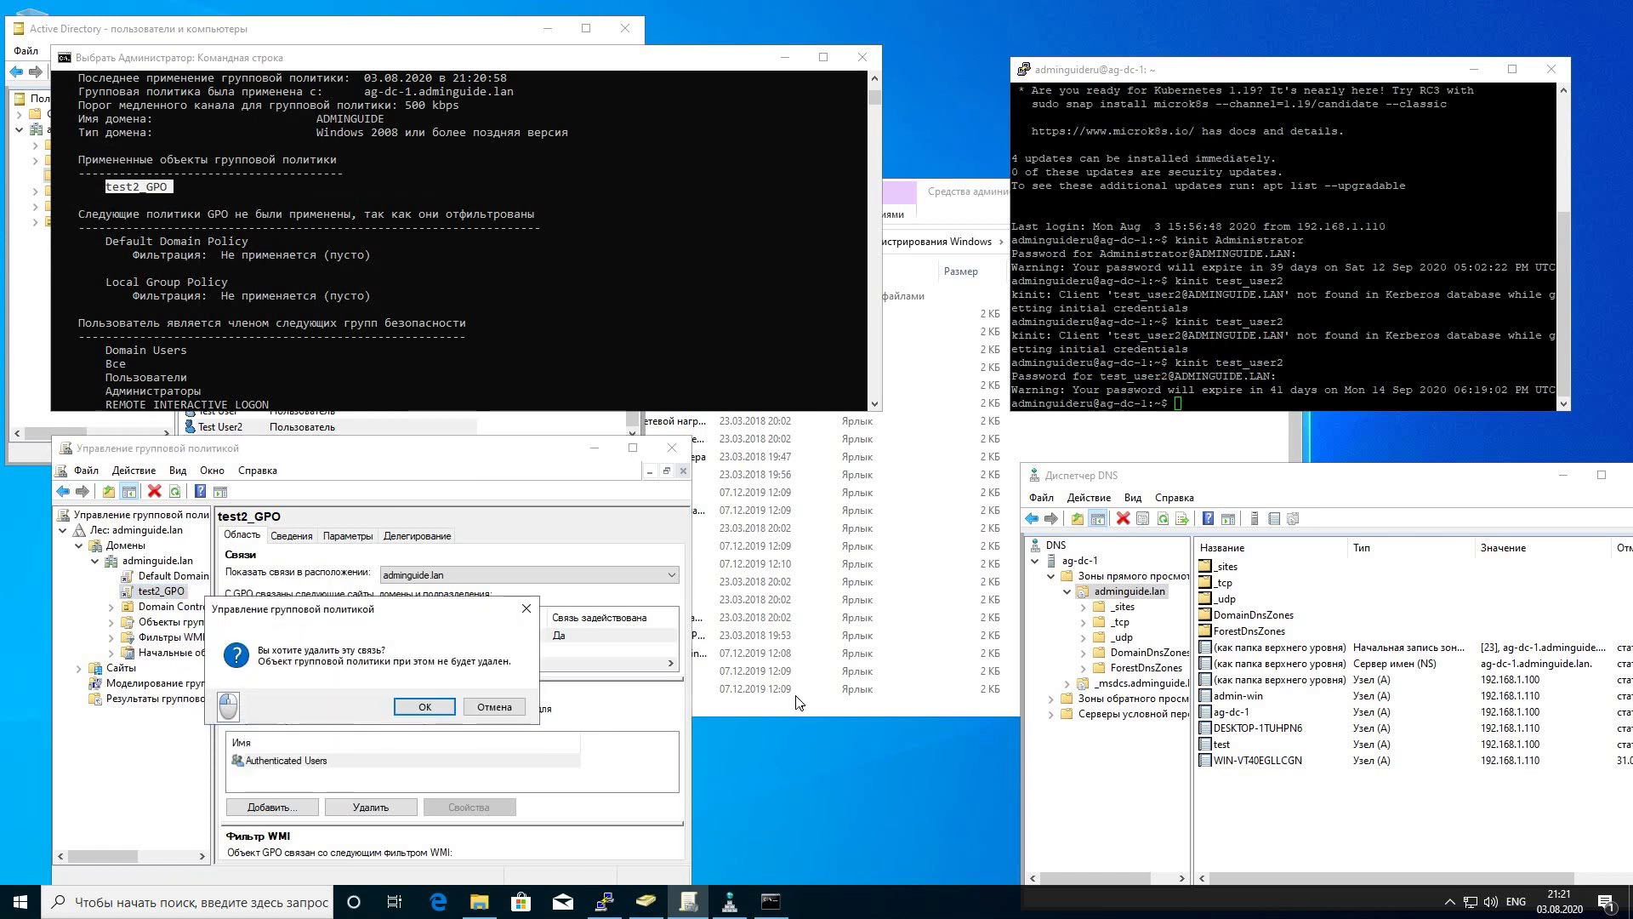
pyautogui.click(408, 708)
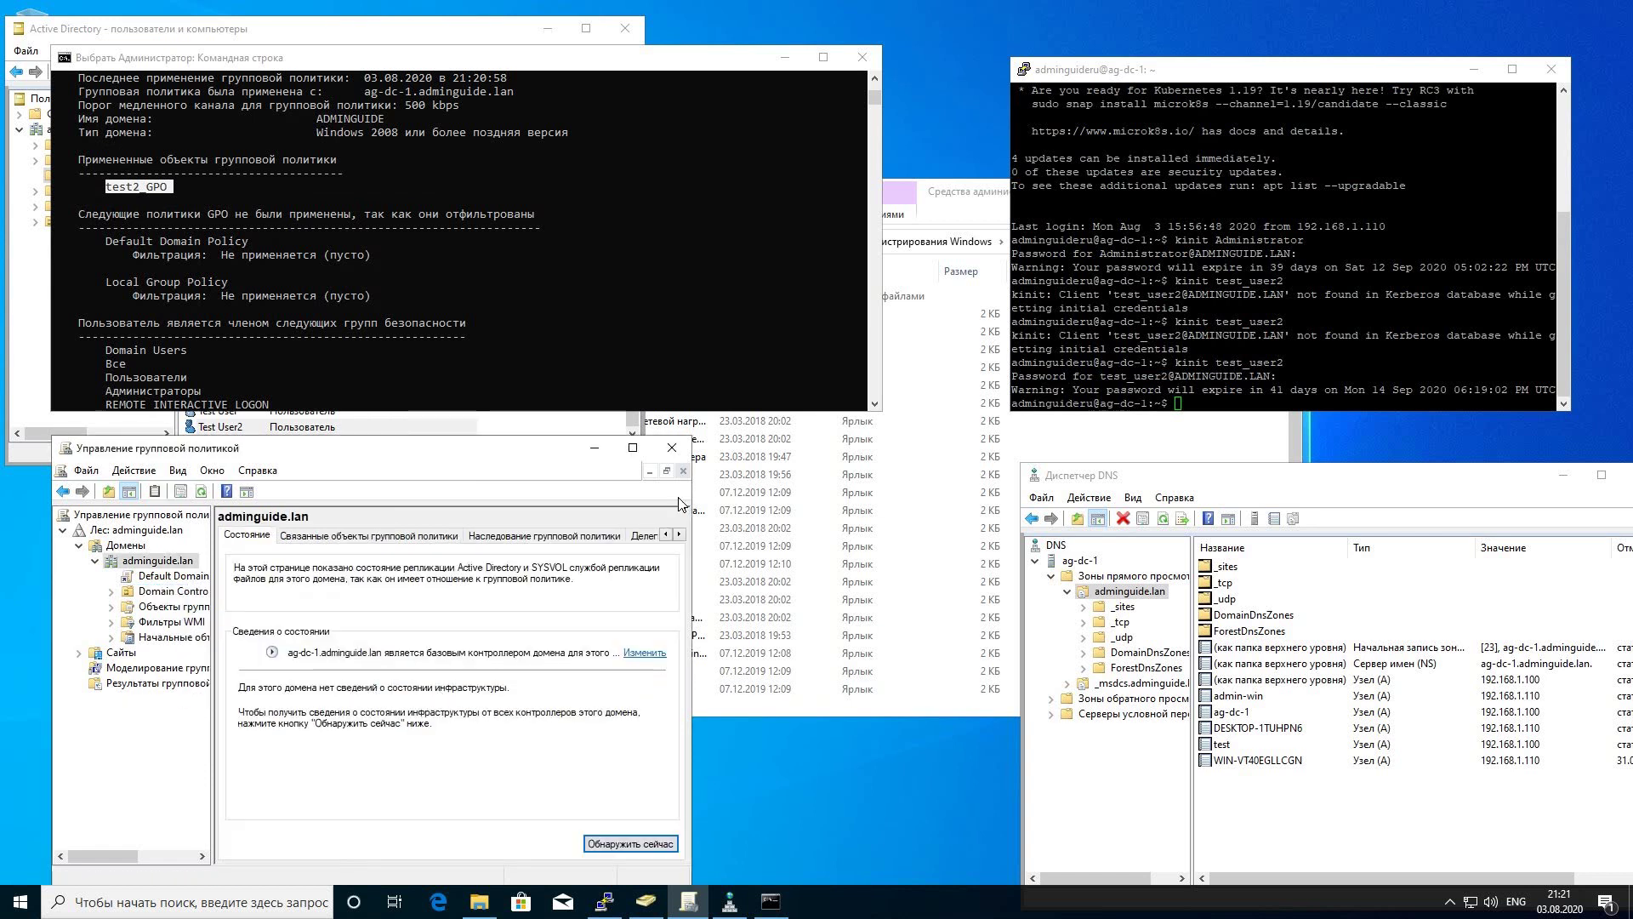
pyautogui.click(672, 448)
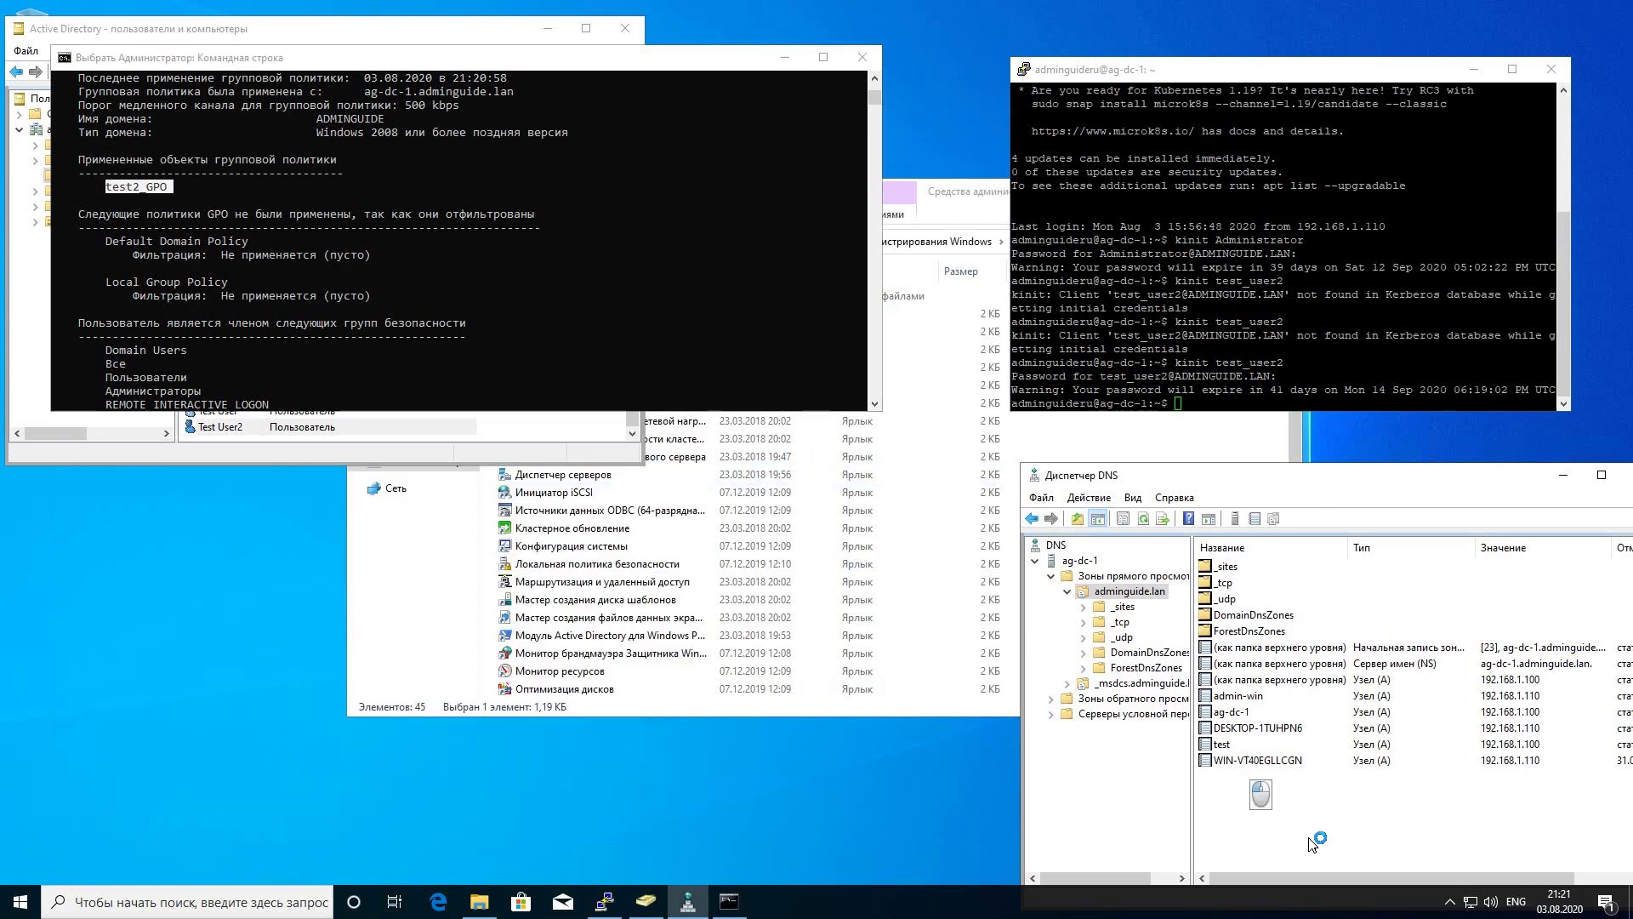
pyautogui.click(497, 246)
pyautogui.scroll(-7, 476, 273)
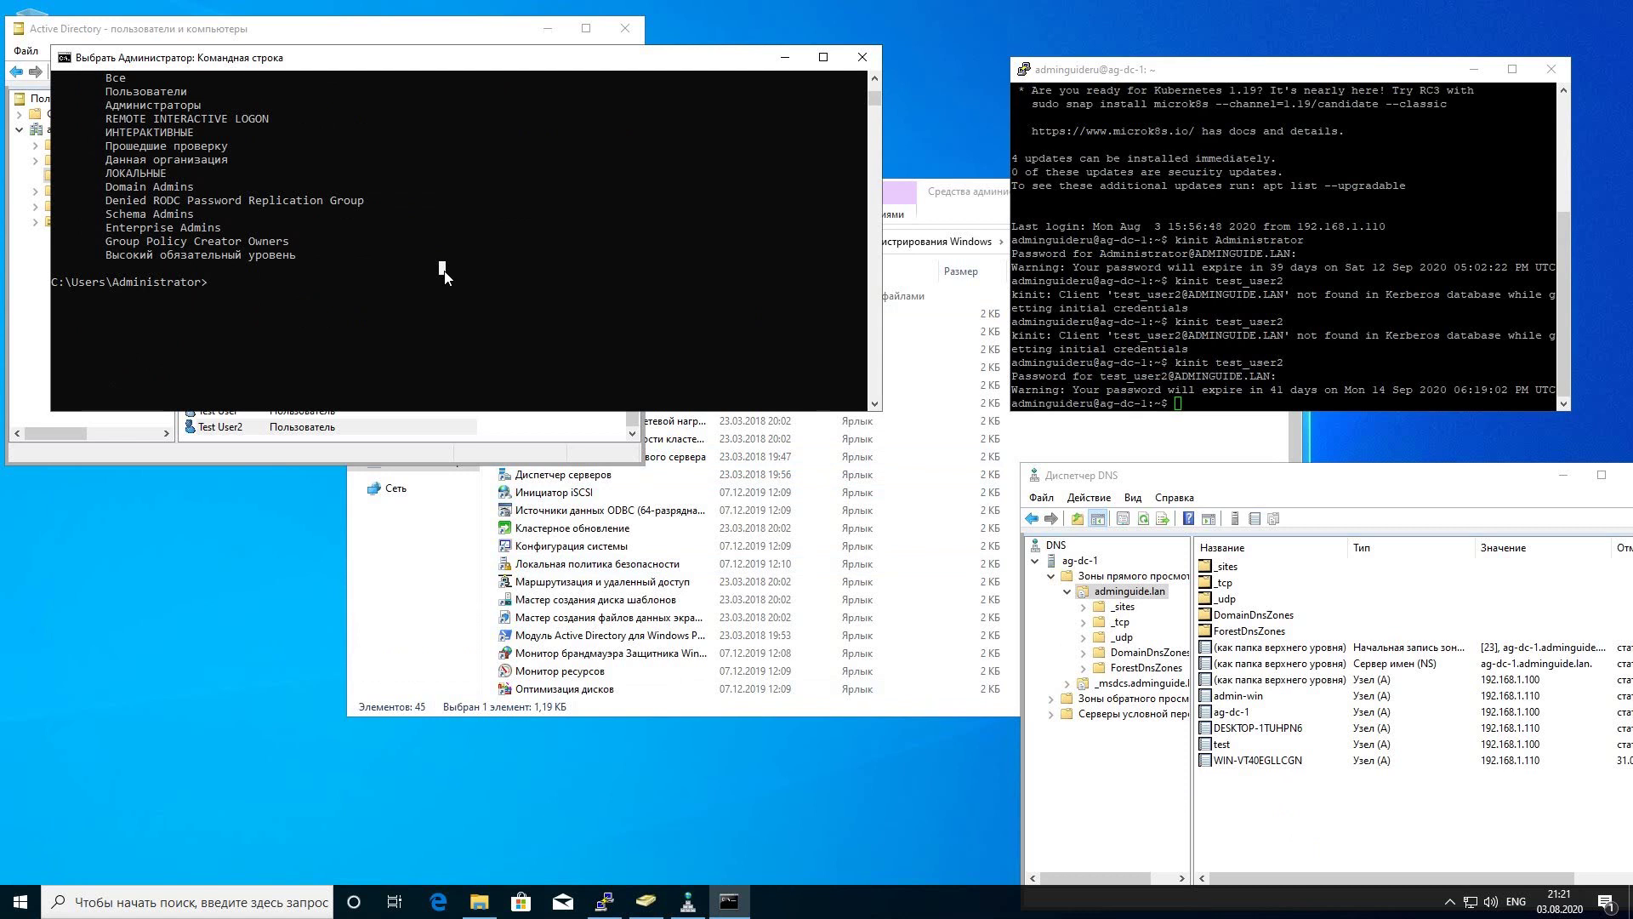
# Step: Run ping test2, which fails to find the host
pyautogui.write('ping')
pyautogui.press('BackSpace')
pyautogui.write('test_u')
pyautogui.press('BackSpace')
pyautogui.press('BackSpace')
pyautogui.press('BackSpace')
pyautogui.press('BackSpace')
pyautogui.press('BackSpace')
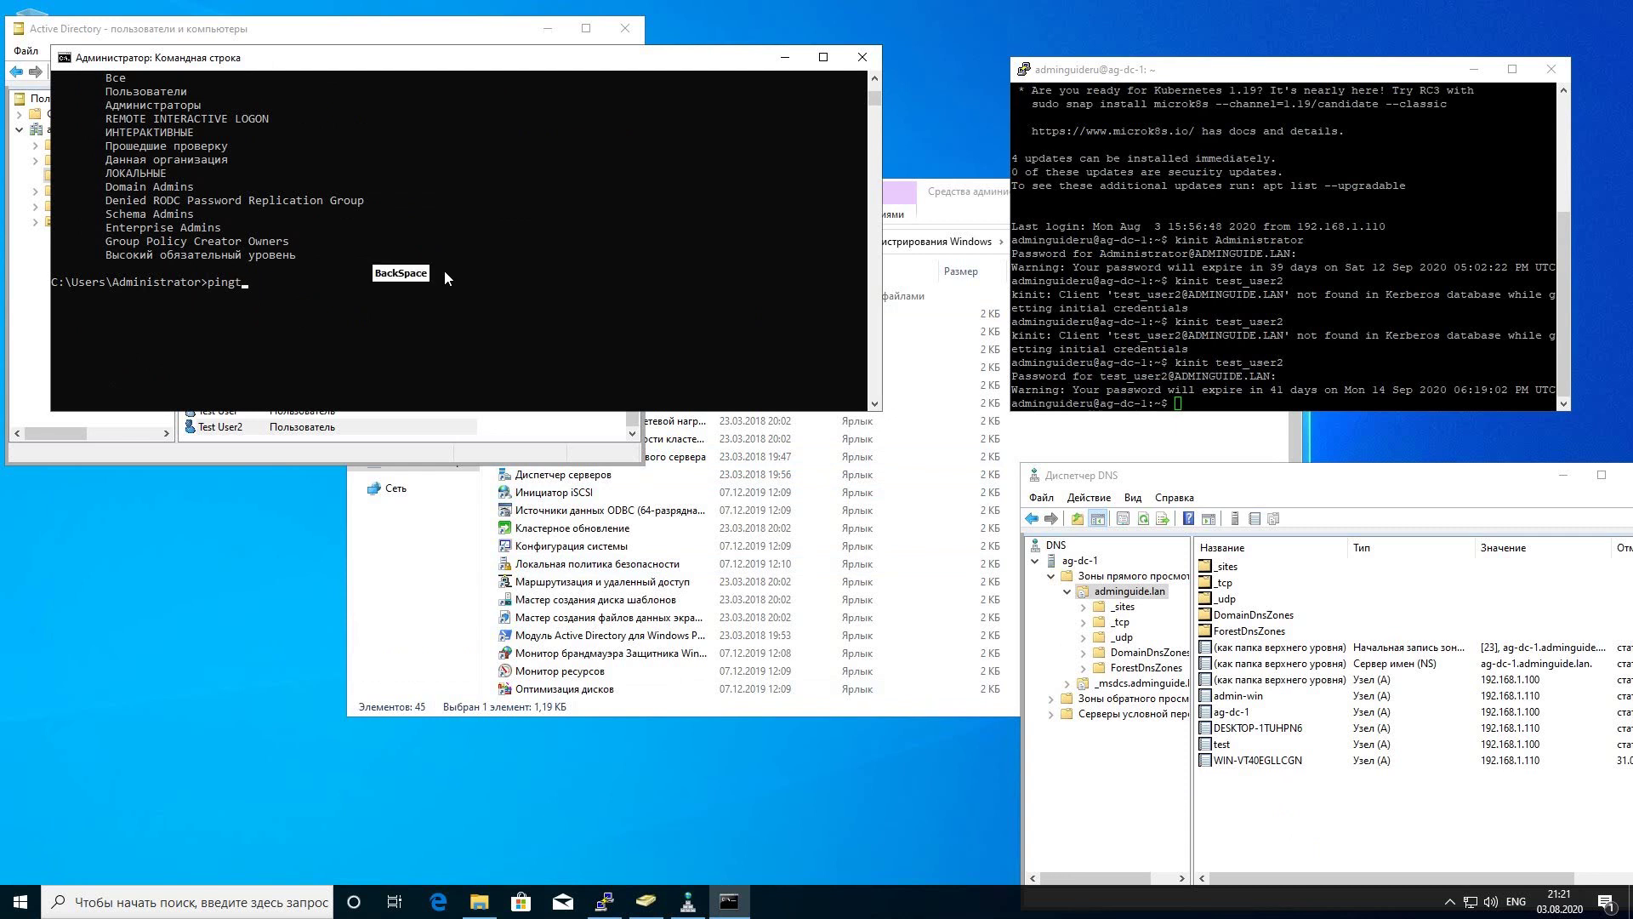
pyautogui.press('BackSpace')
pyautogui.write('test2')
pyautogui.press('Return')
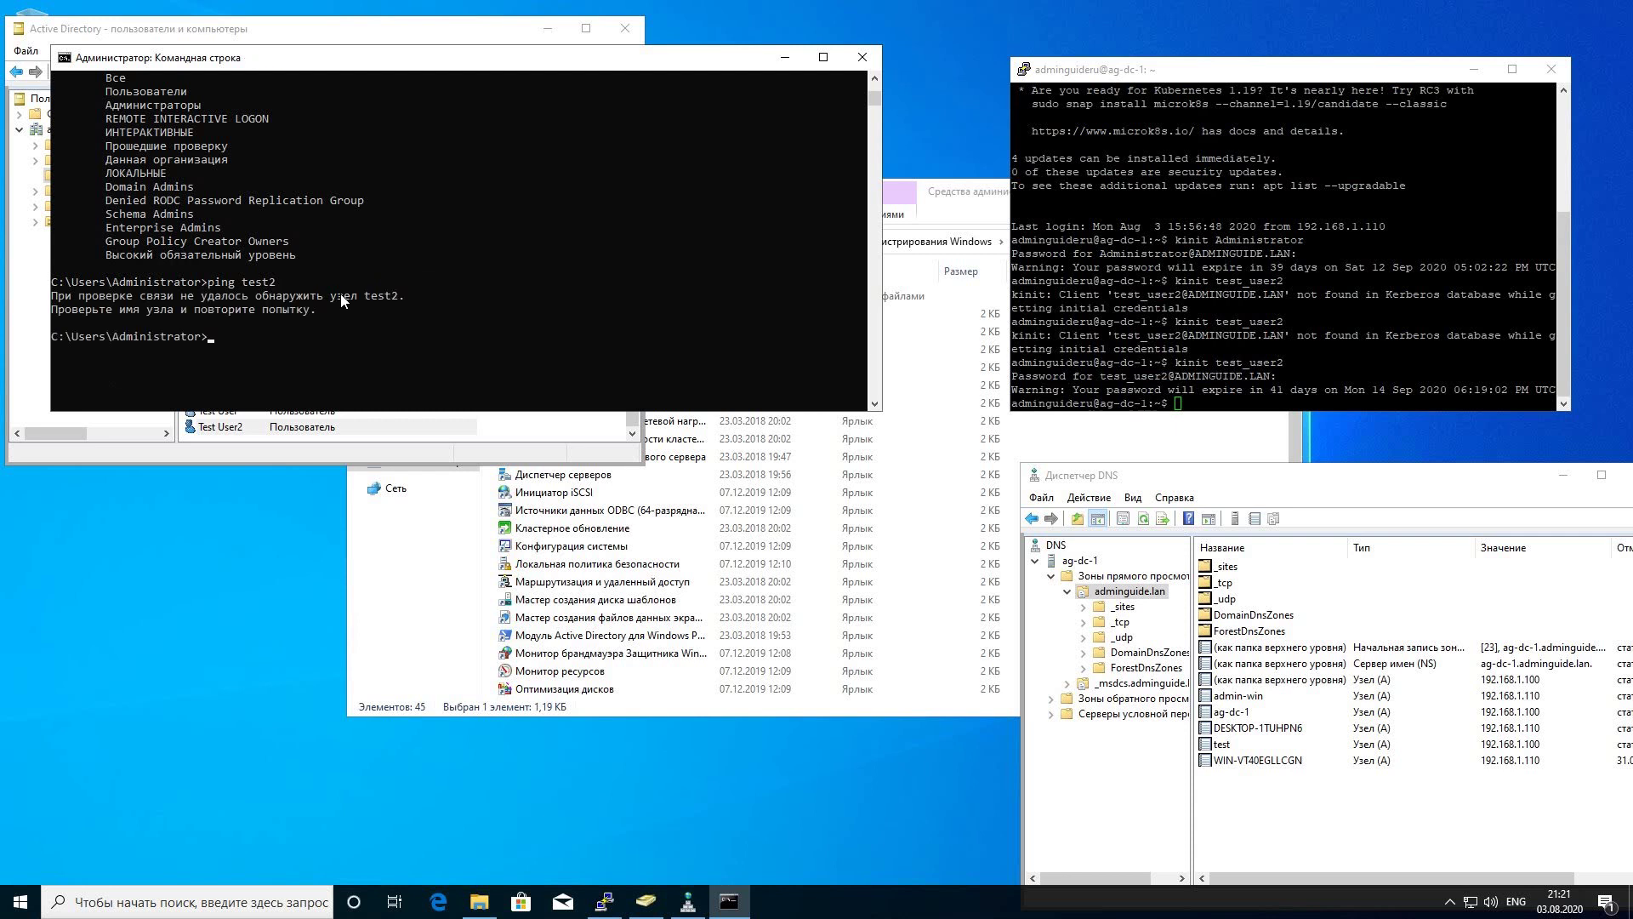
# Step: Add host record test2 at 192.168.1.100 with a PTR record in the adminguide.lan zone
pyautogui.rightClick(1217, 814)
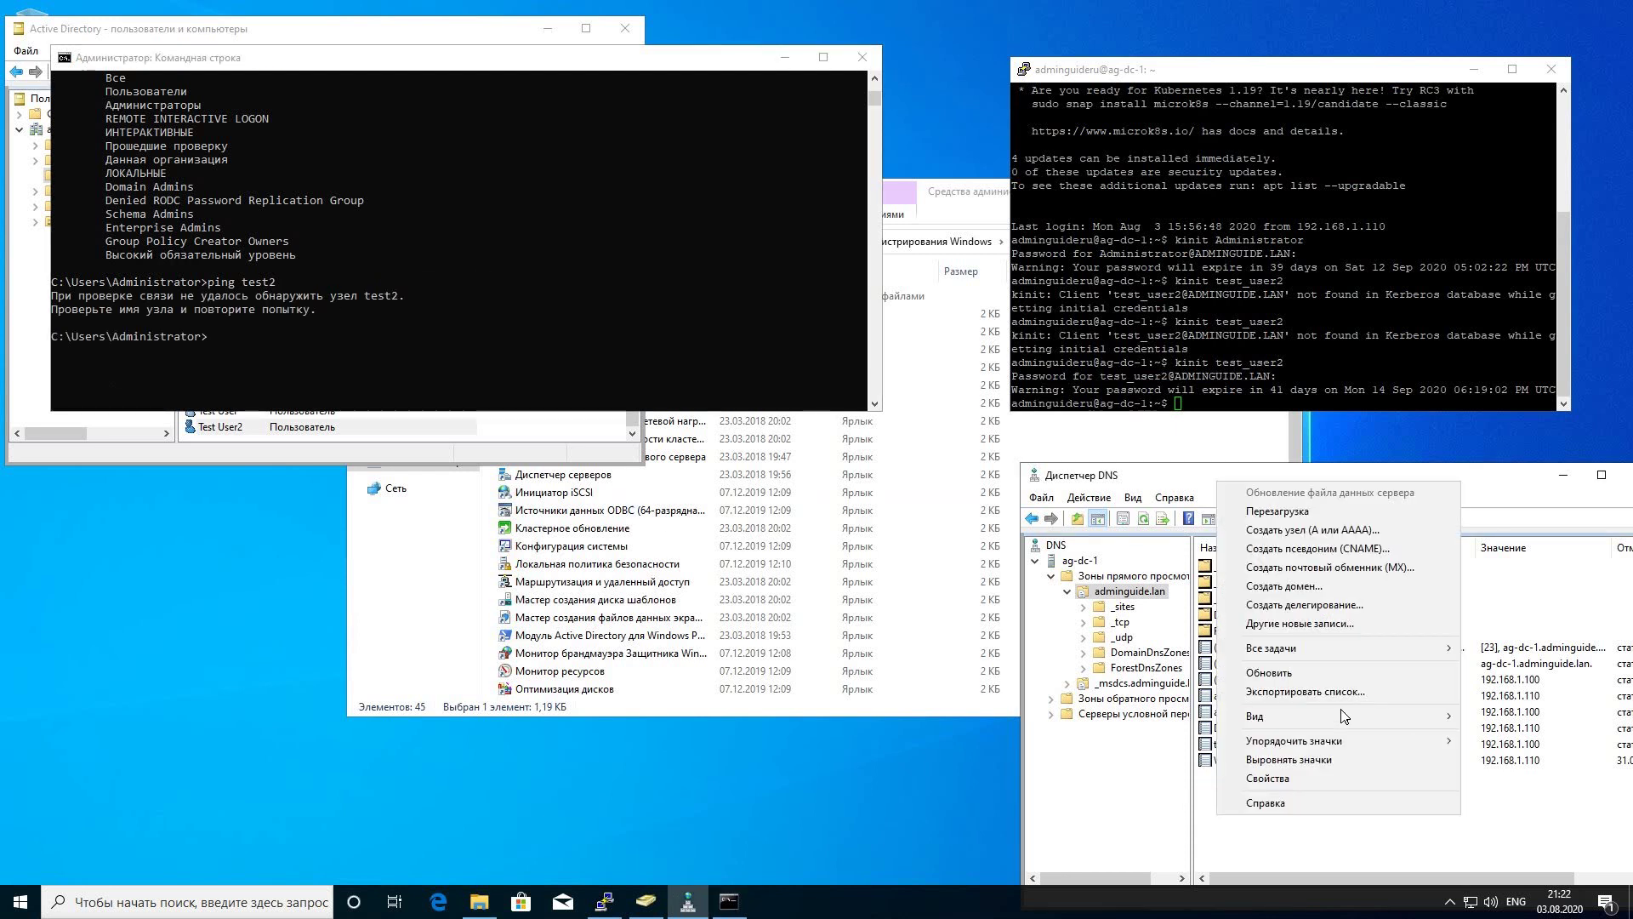
pyautogui.click(1285, 529)
pyautogui.write('test2')
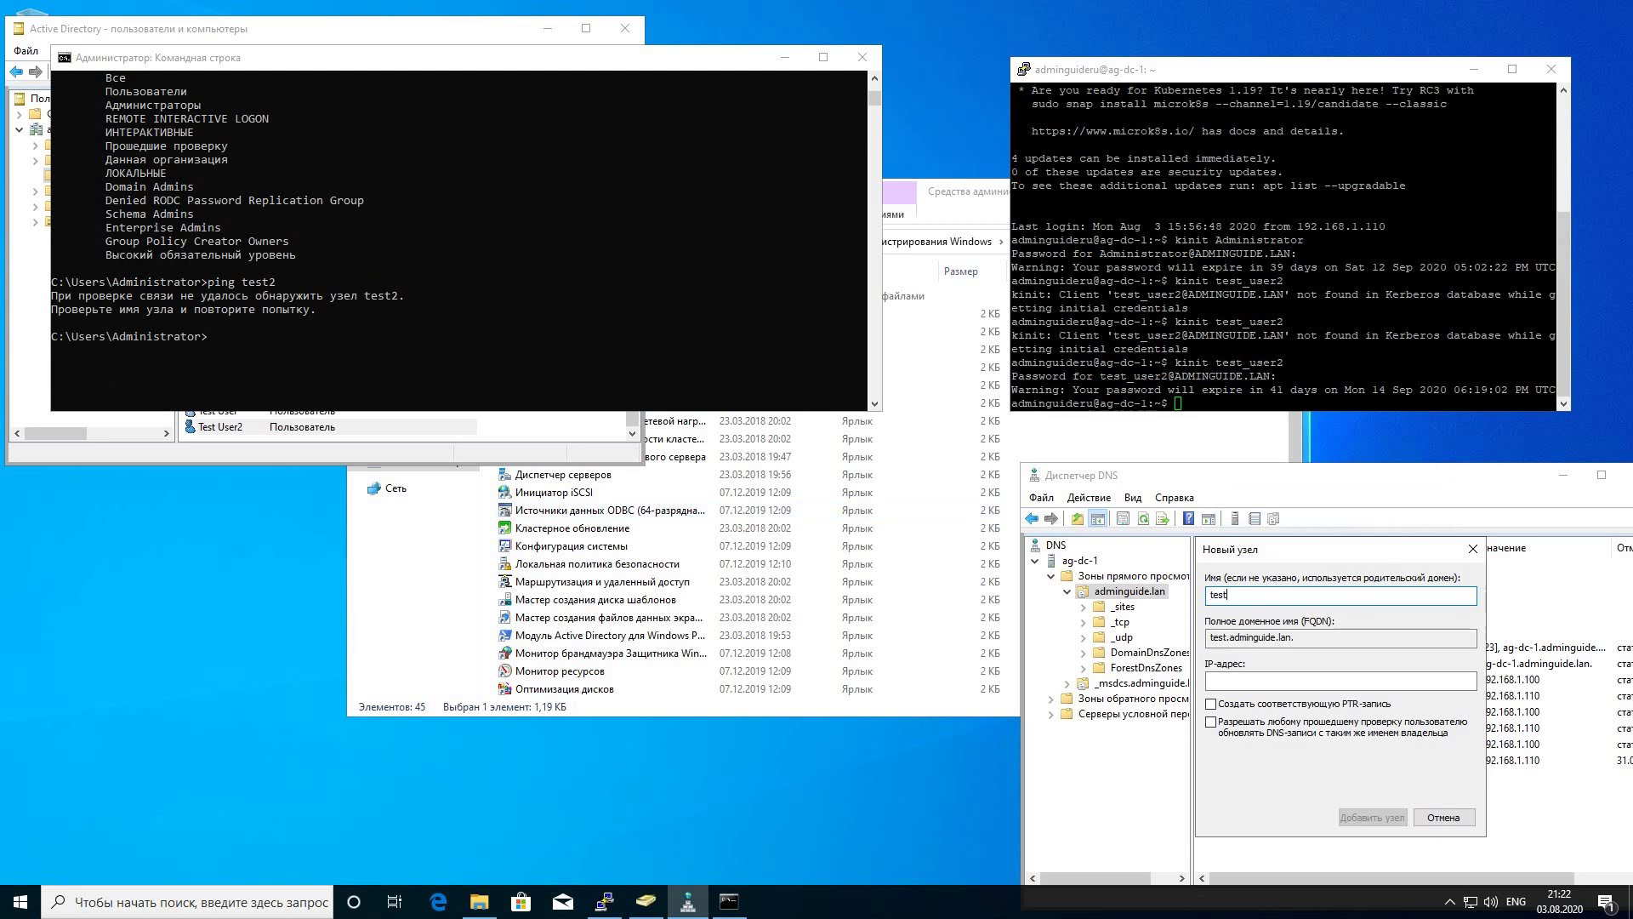
pyautogui.click(1314, 710)
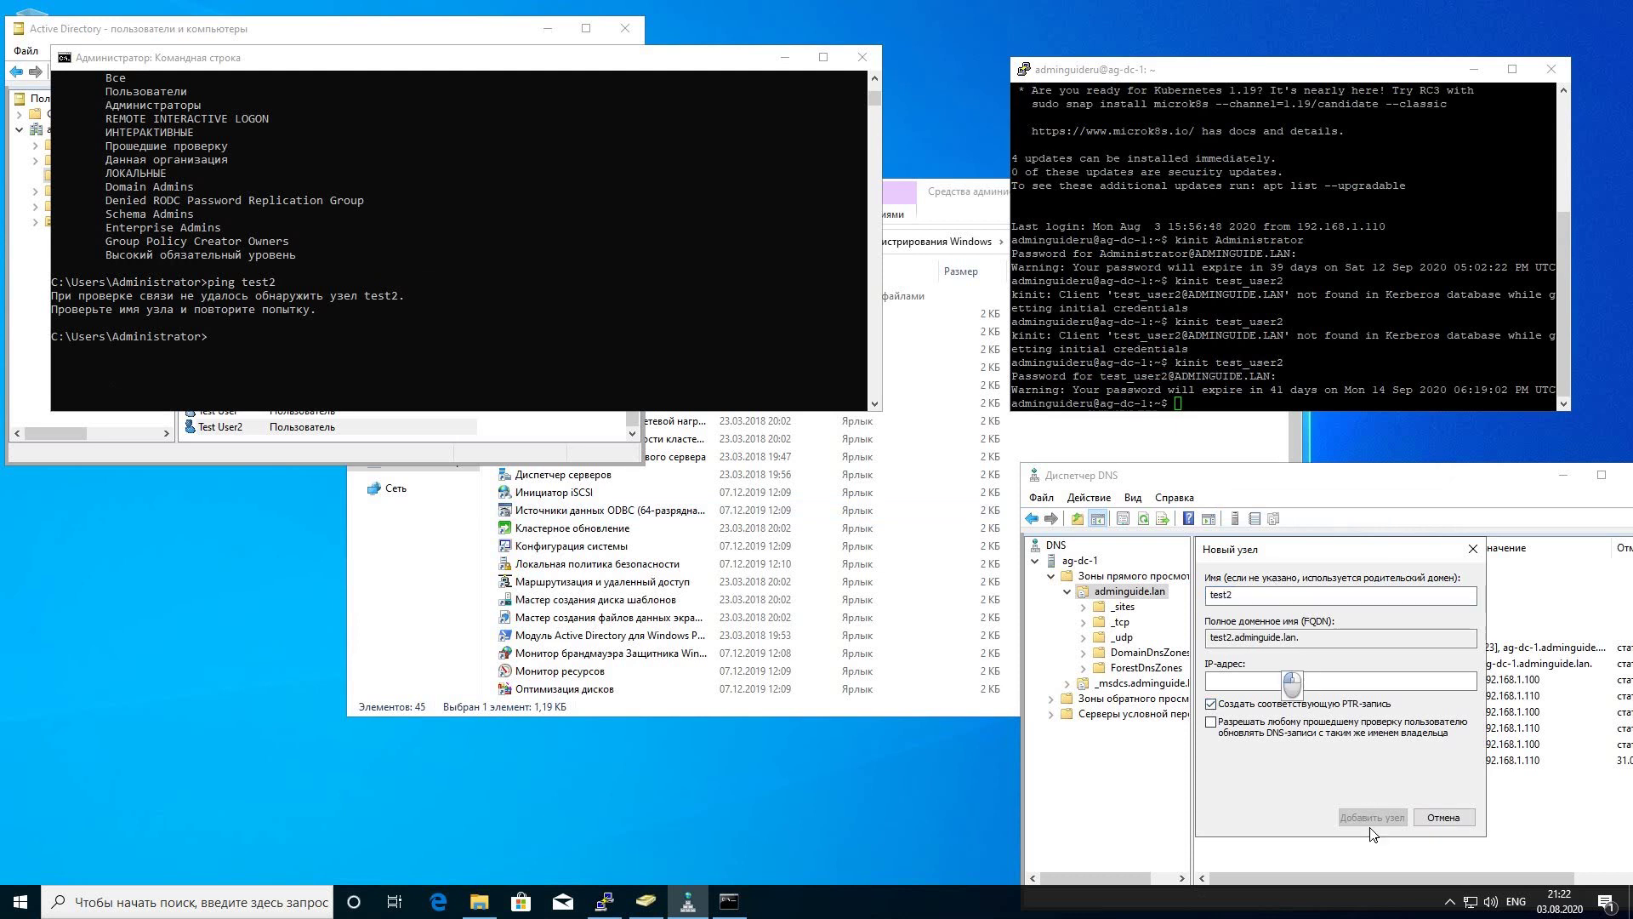
pyautogui.click(1312, 683)
pyautogui.write('19')
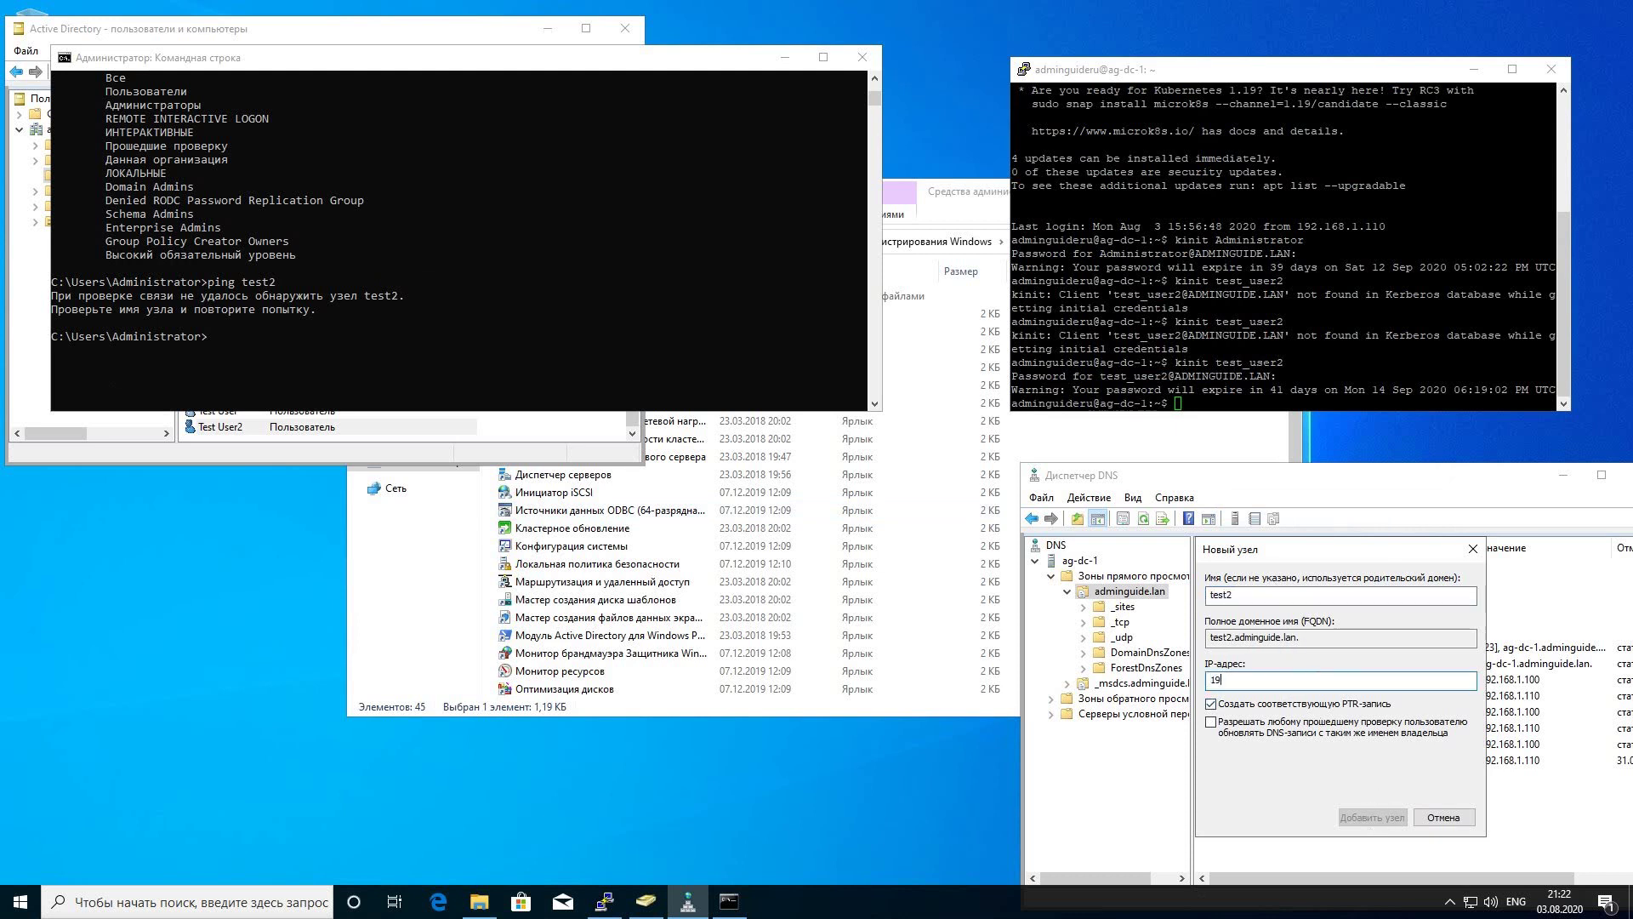
pyautogui.write('2.168.1.100')
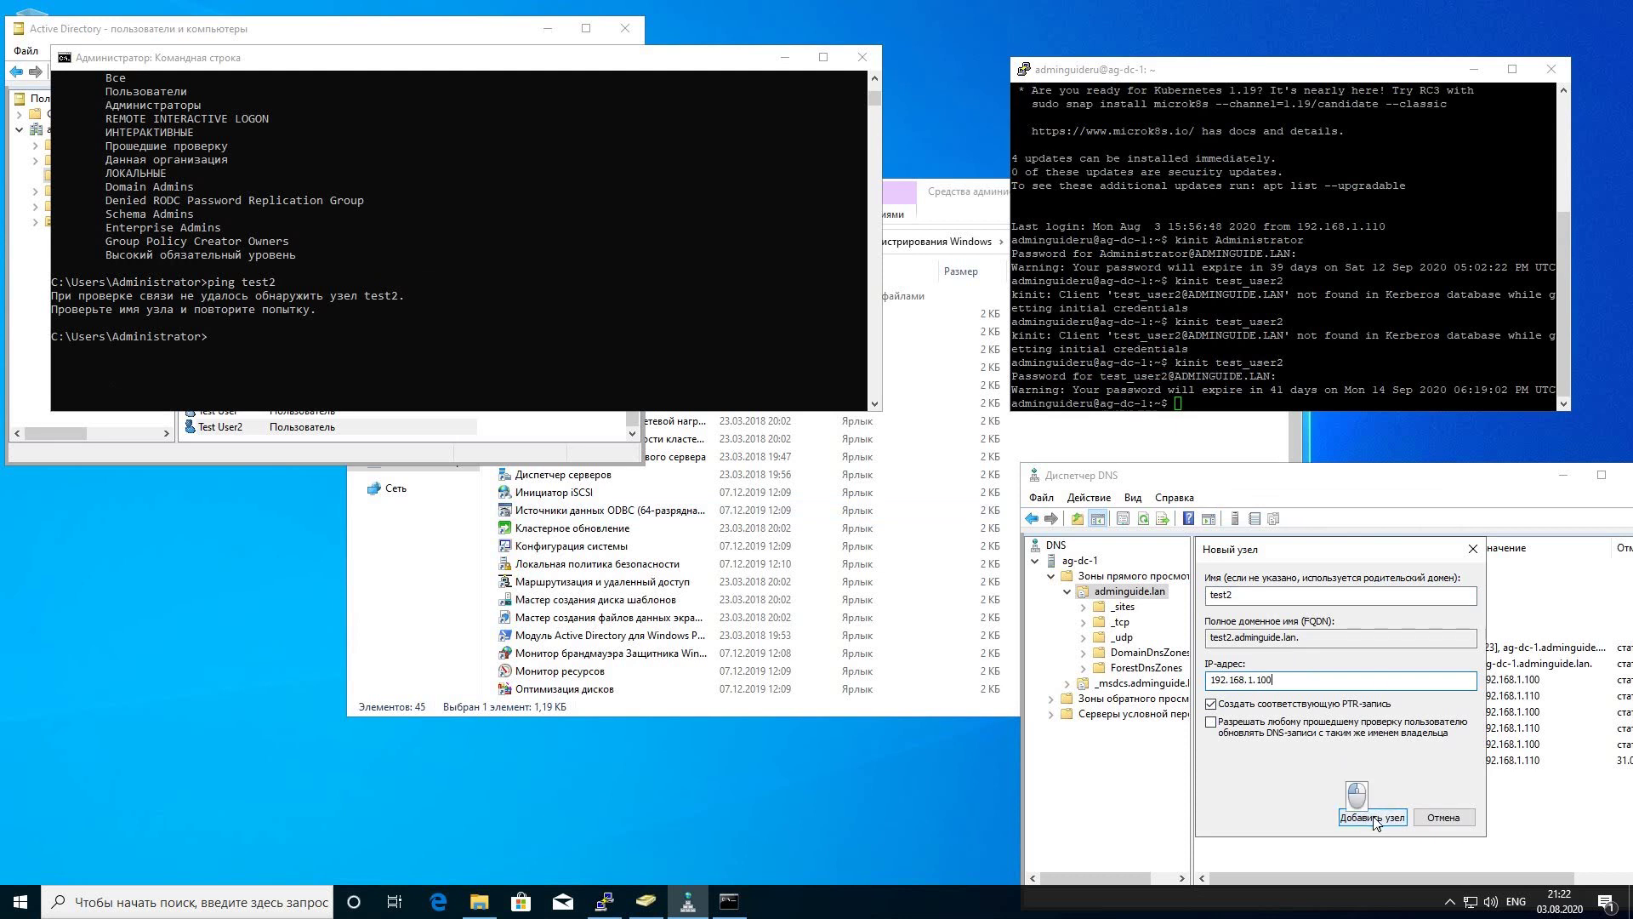
pyautogui.click(1361, 814)
pyautogui.click(929, 511)
pyautogui.click(706, 339)
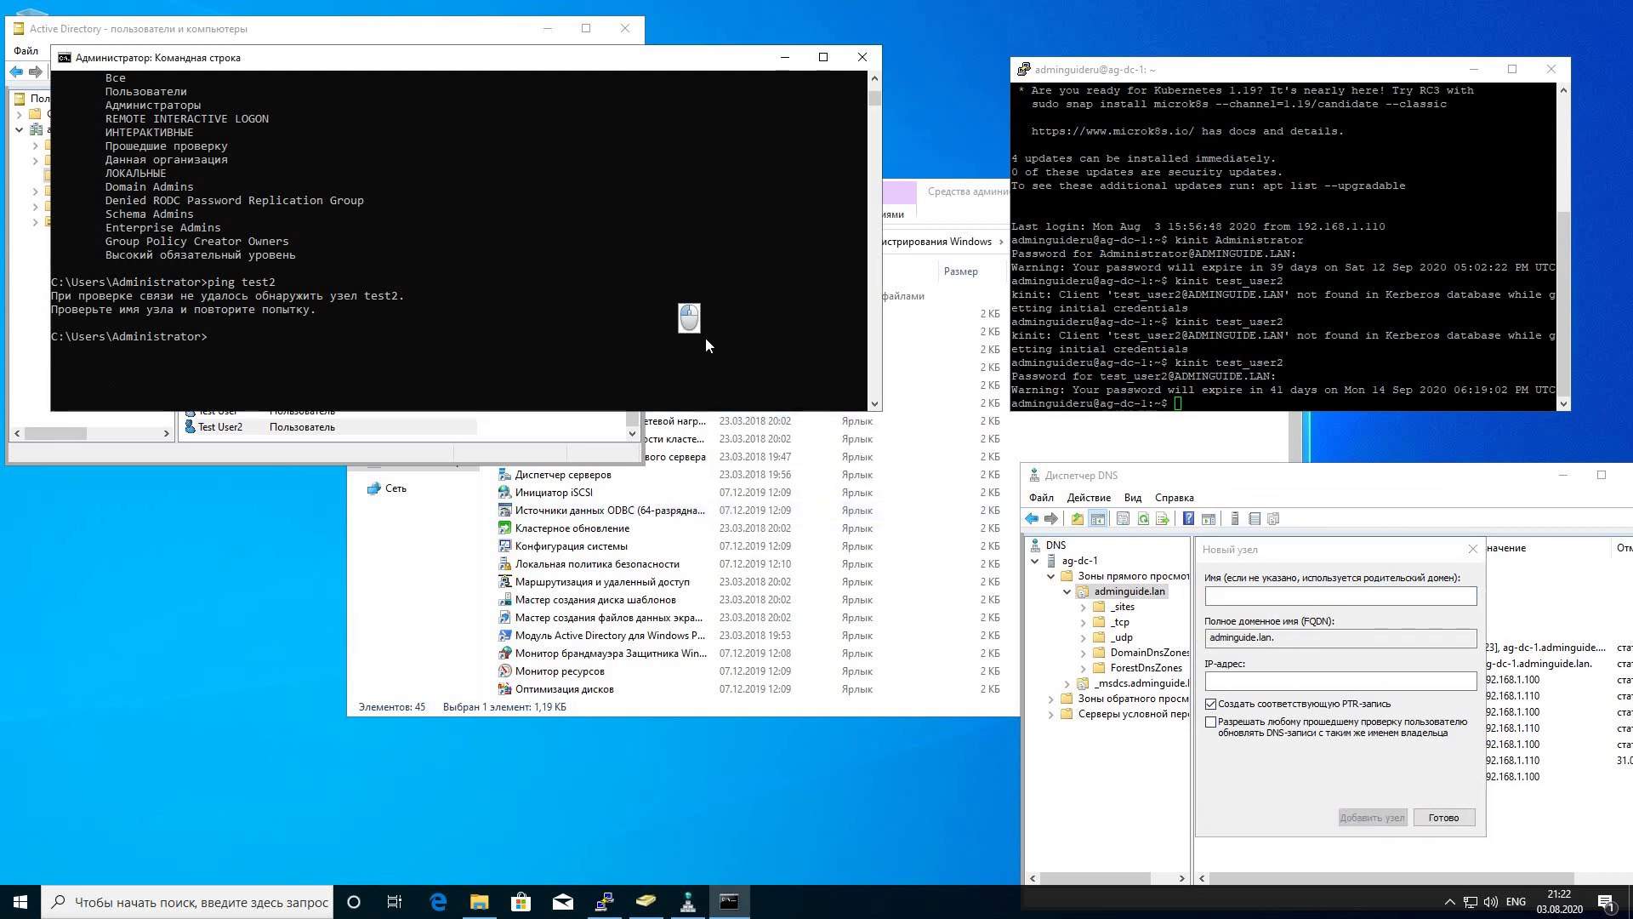
# Step: Ping test2 and test2.adminguide.lan, getting replies from 192.168.1.100 with 0% loss
pyautogui.press('Up')
pyautogui.press('Return')
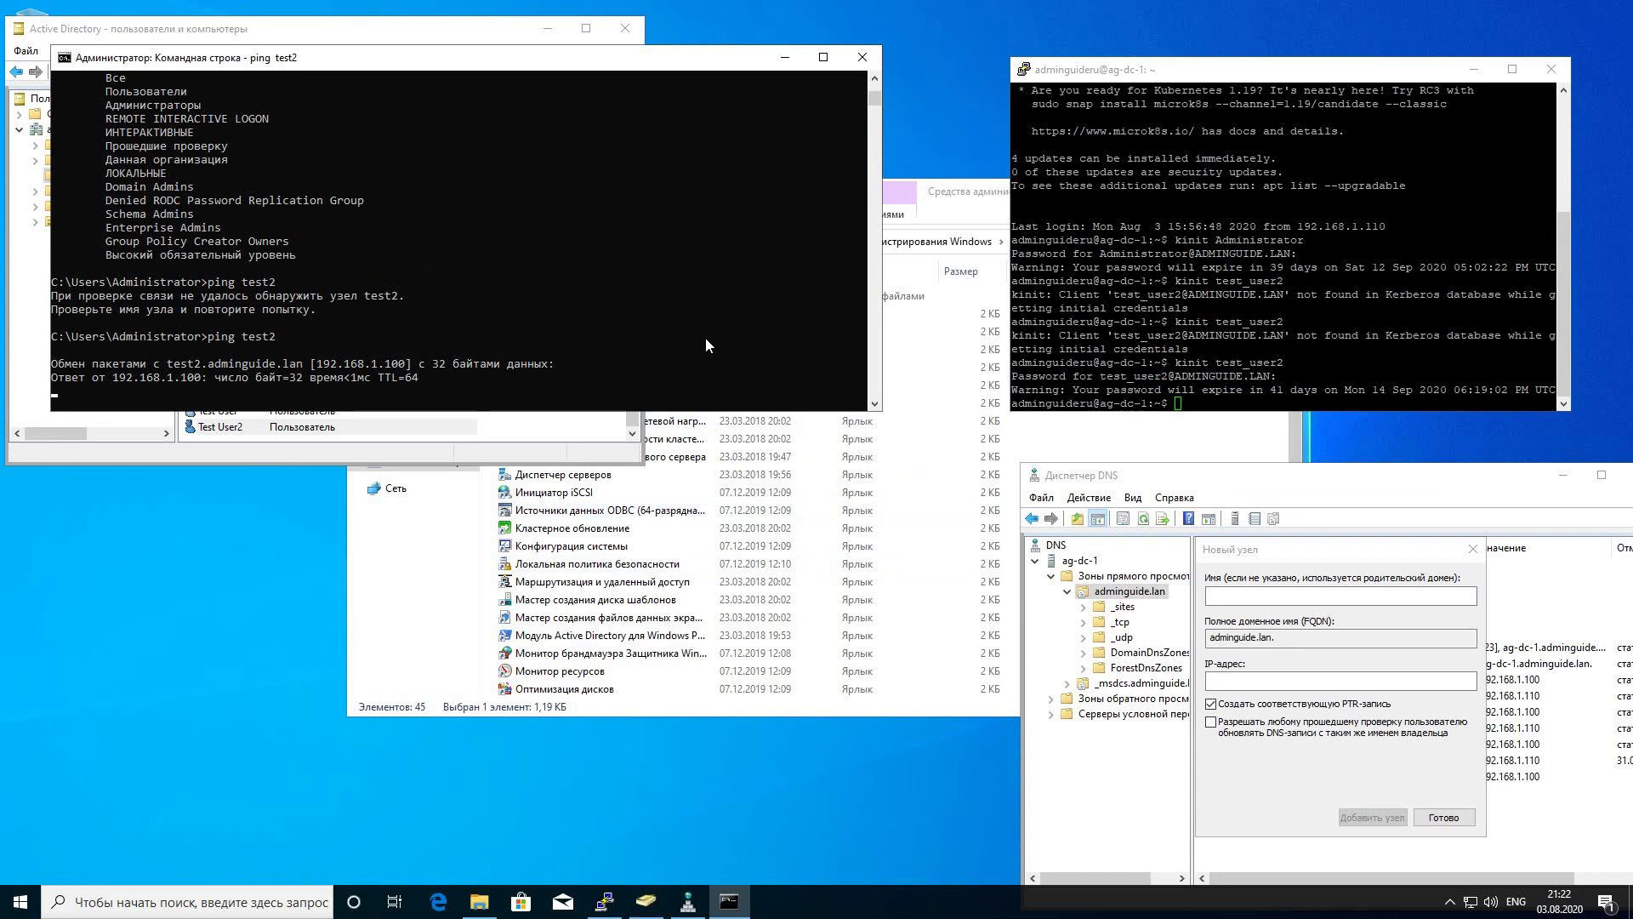
pyautogui.hotkey('ctrl', 'c')
pyautogui.press('Up')
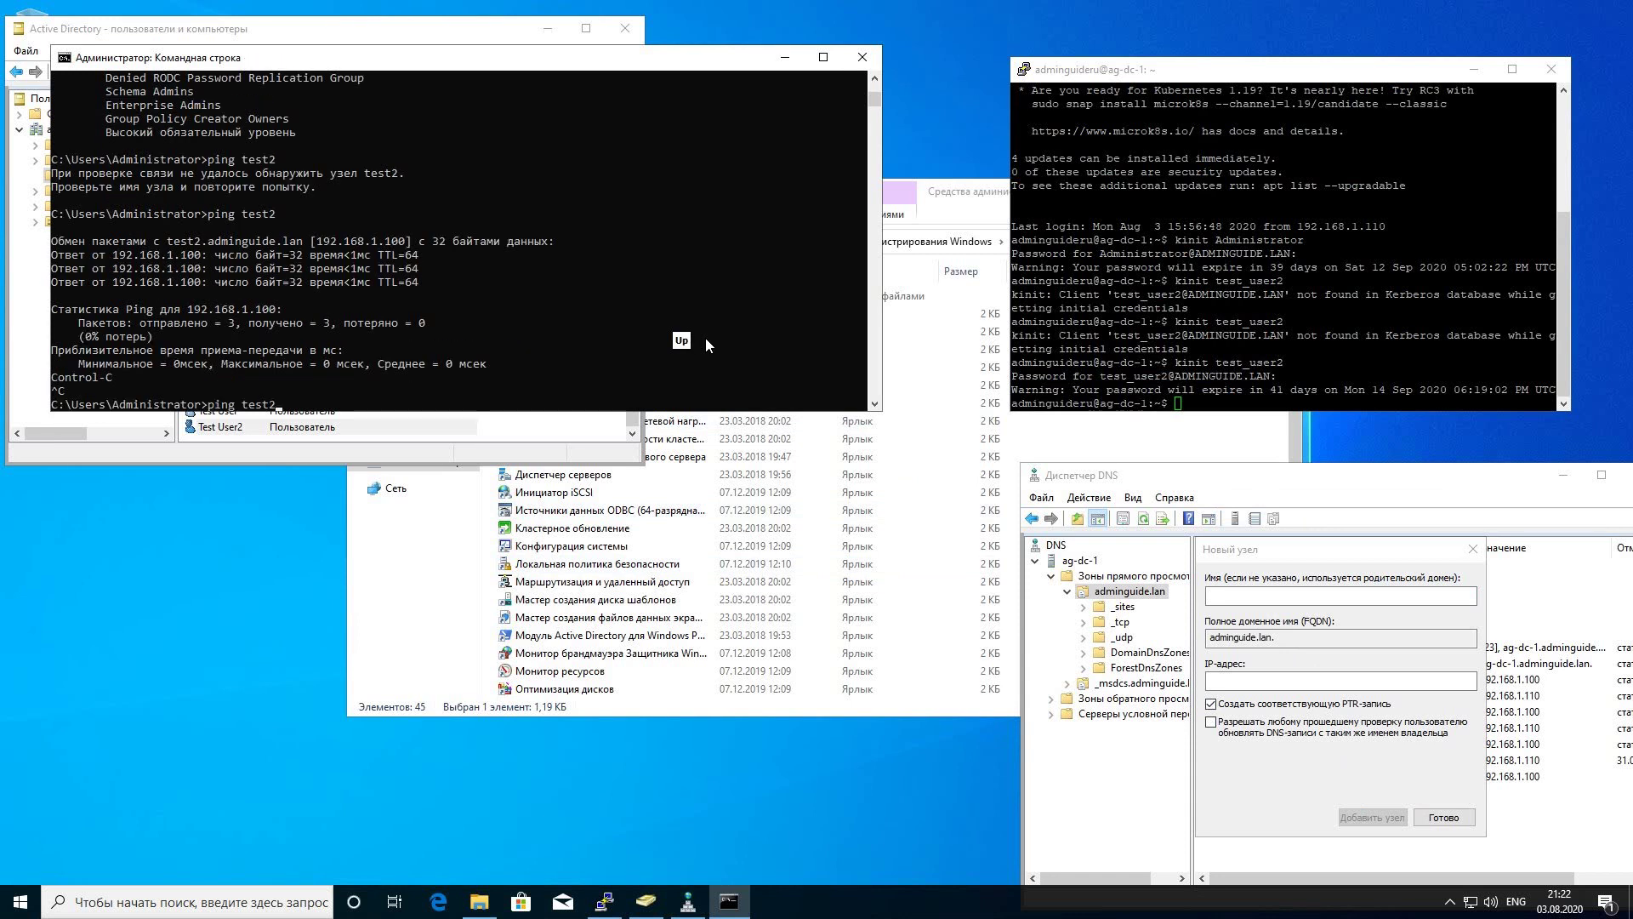
pyautogui.write('.adminguide.lan')
pyautogui.press('Return')
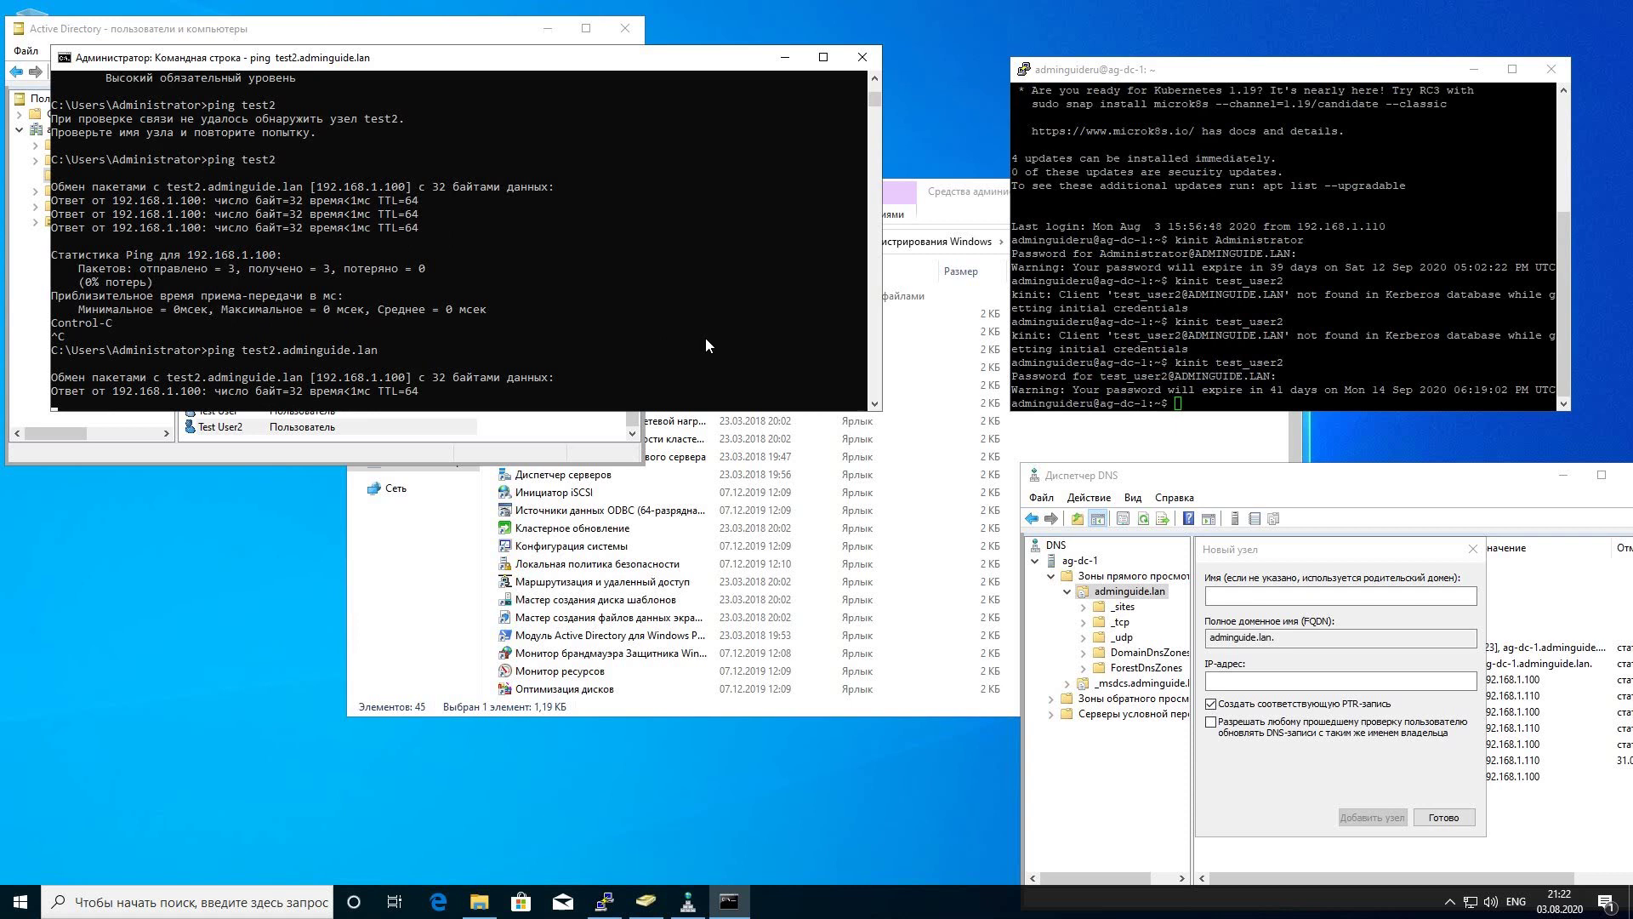
pyautogui.hotkey('ctrl', 'c')
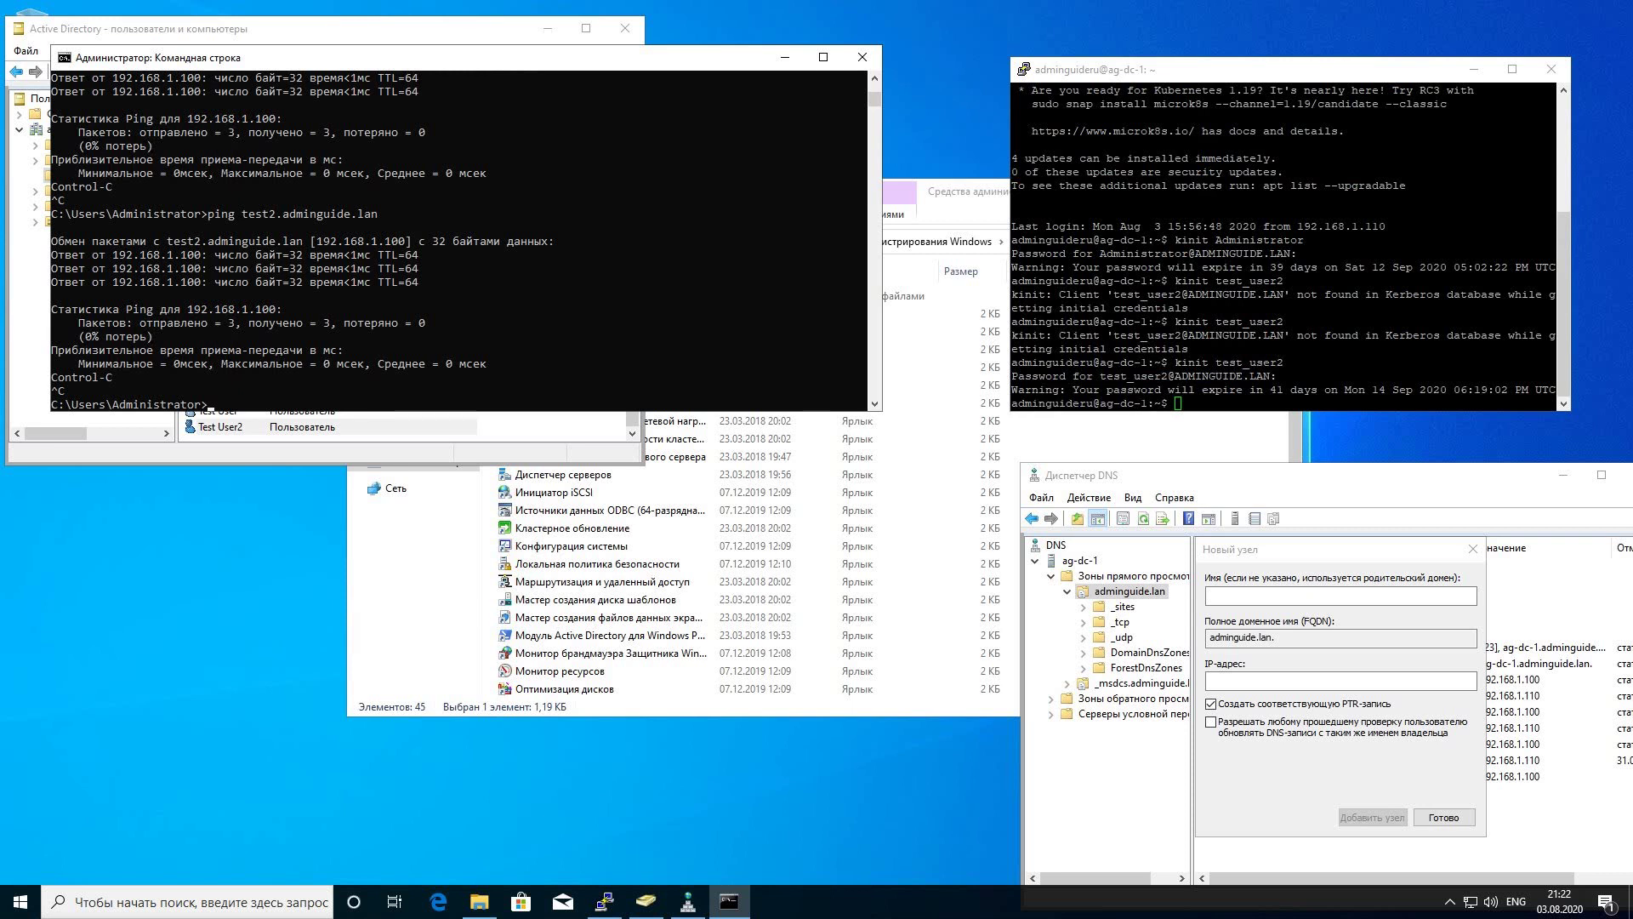
pyautogui.click(303, 590)
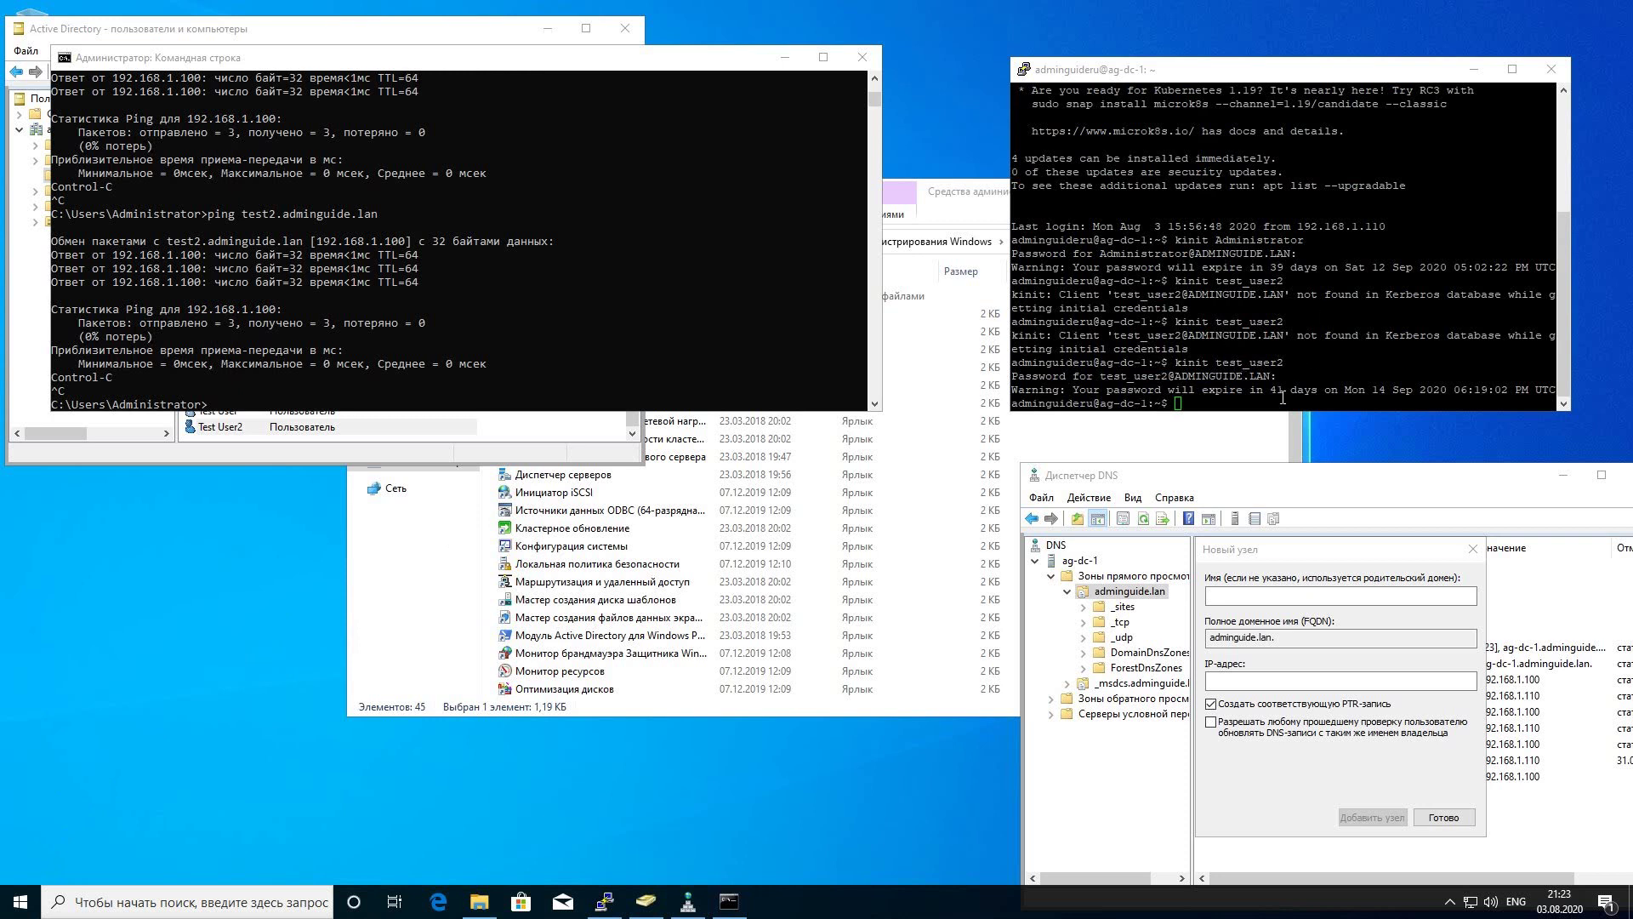
pyautogui.moveTo(1259, 403)
pyautogui.mouseDown()
pyautogui.moveTo(1225, 281)
pyautogui.moveTo(1014, 186)
pyautogui.moveTo(1013, 89)
pyautogui.moveTo(993, 100)
pyautogui.moveTo(1015, 90)
pyautogui.moveTo(1106, 350)
pyautogui.moveTo(1252, 401)
pyautogui.mouseUp()
pyautogui.click(1015, 92)
pyautogui.click(1252, 402)
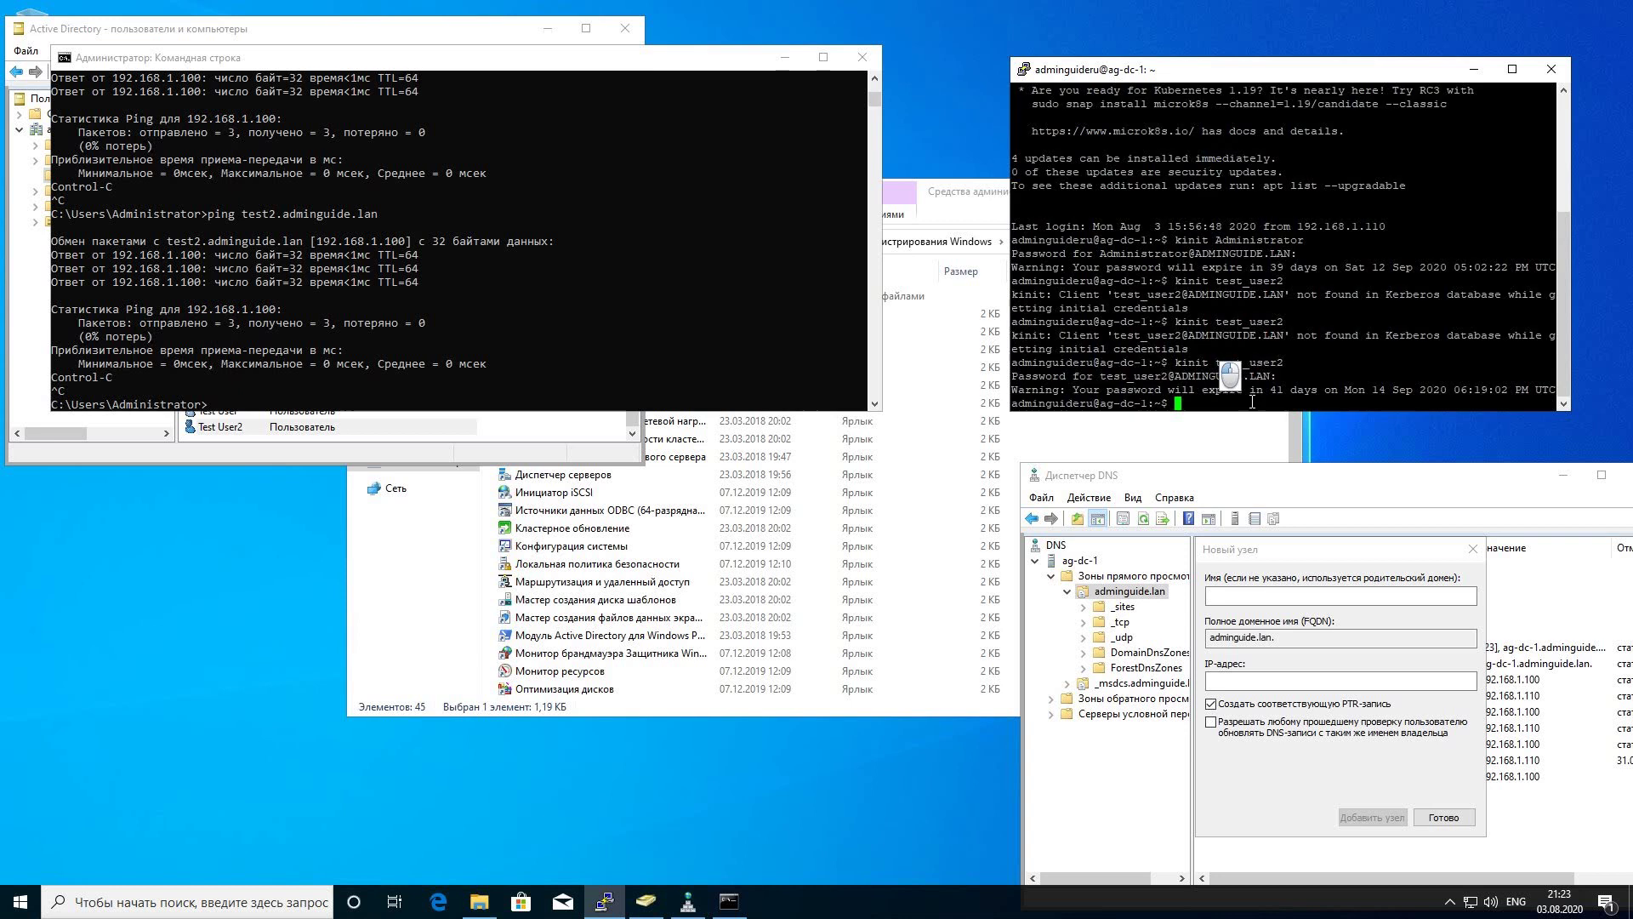